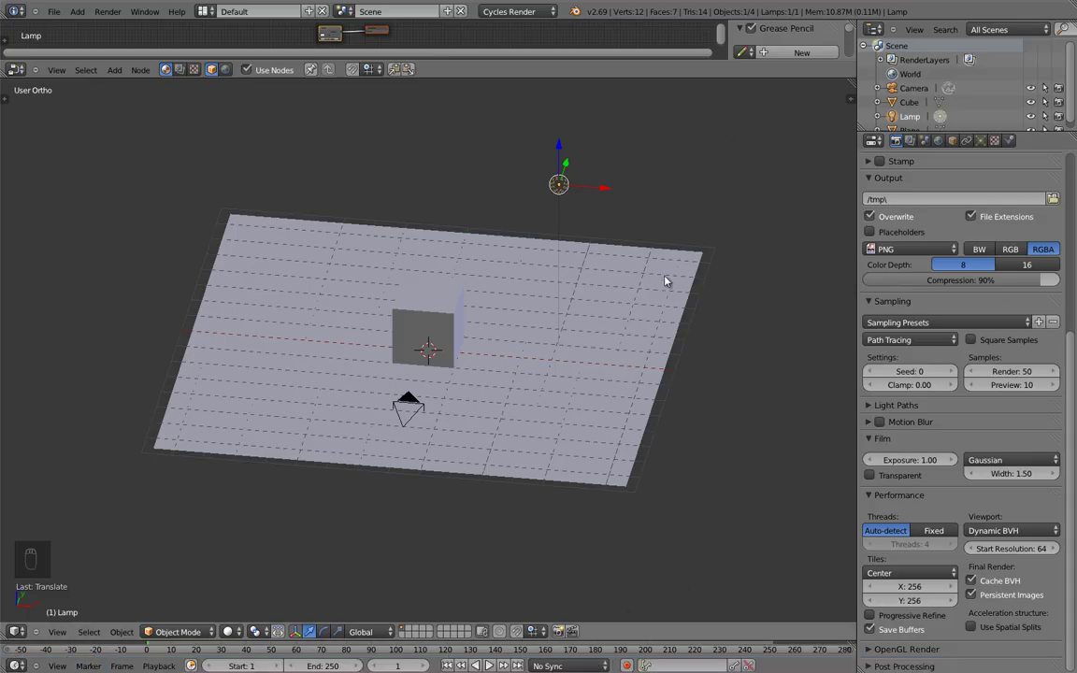
- Move the camera straight up along the Z axis so it sits above the ground plane in front of the cube
{"action": "middle_click_drag", "start_coordinate": [741, 306], "coordinate": [627, 297]}
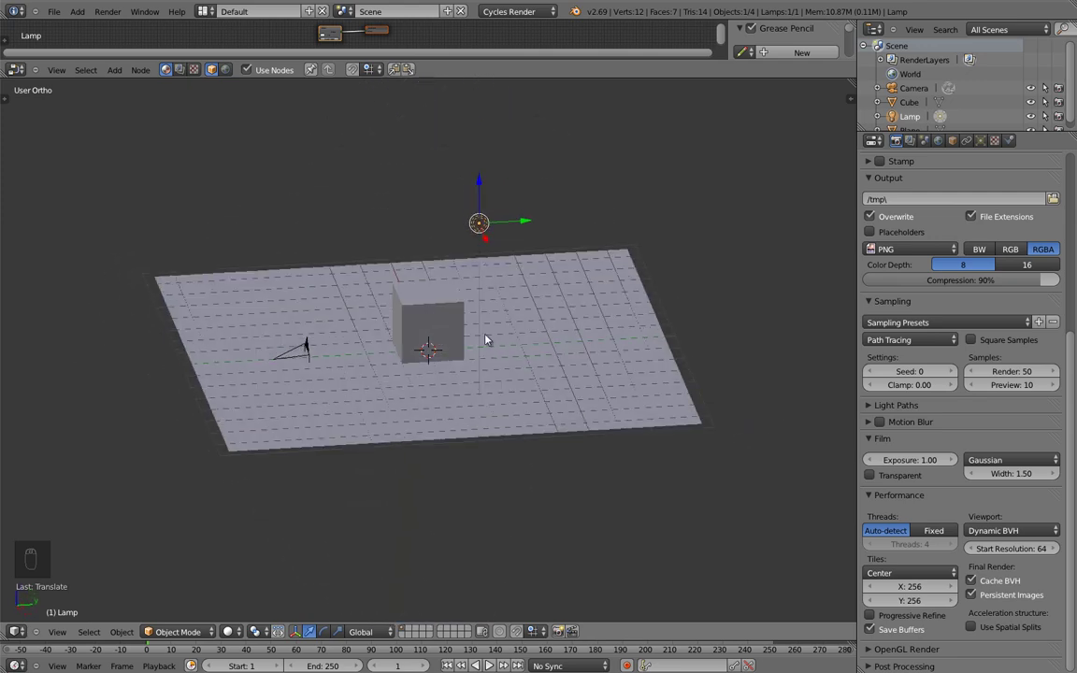
{"action": "right_click", "coordinate": [298, 351]}
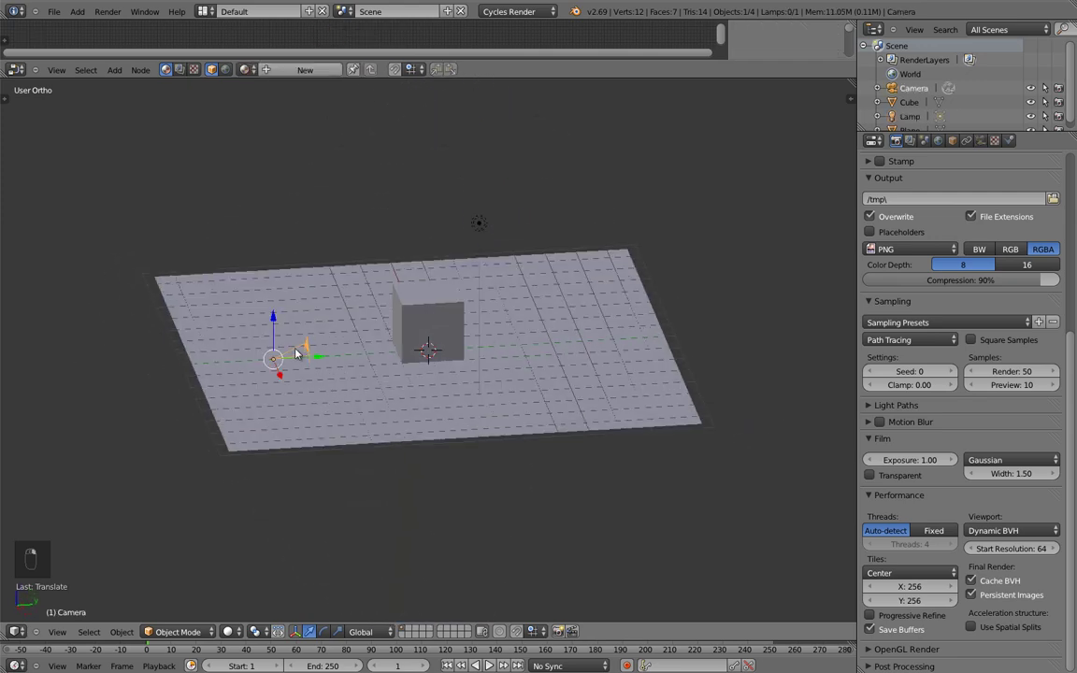
{"action": "key", "text": "g"}
{"action": "key", "text": "z"}
{"action": "left_click", "coordinate": [477, 309]}
{"action": "key", "text": "g"}
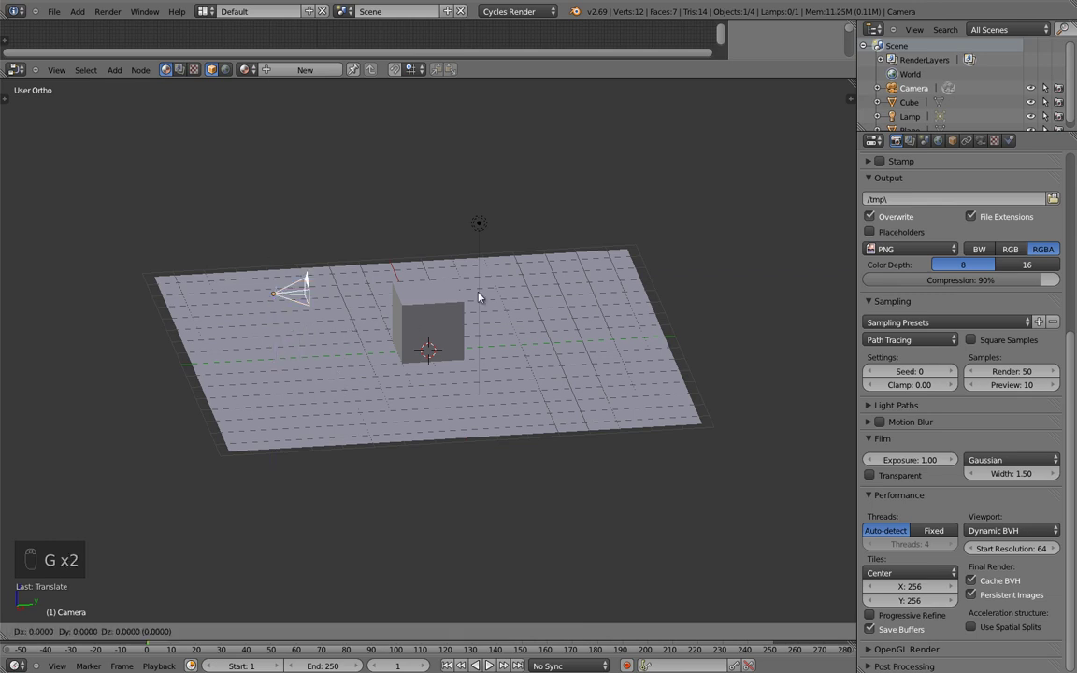
{"action": "left_click", "coordinate": [477, 297]}
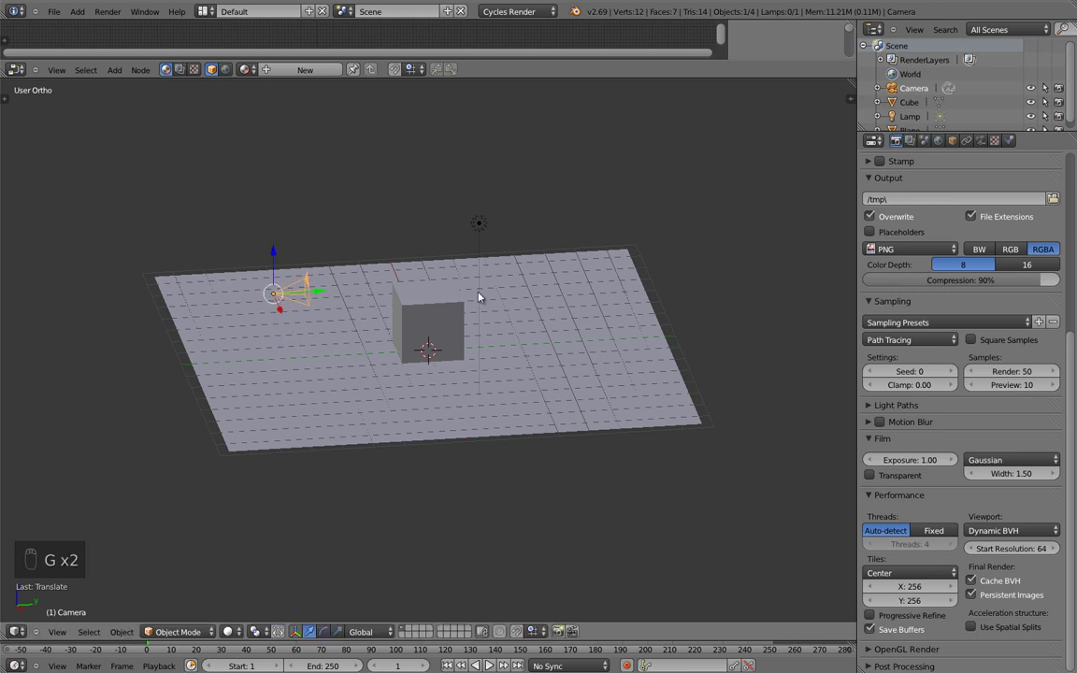
- Look through the camera and fly it backward until the whole cube fits inside the frame
{"action": "key", "text": "KP_0"}
{"action": "scroll", "coordinate": [478, 299], "scroll_direction": "down", "scroll_amount": 3}
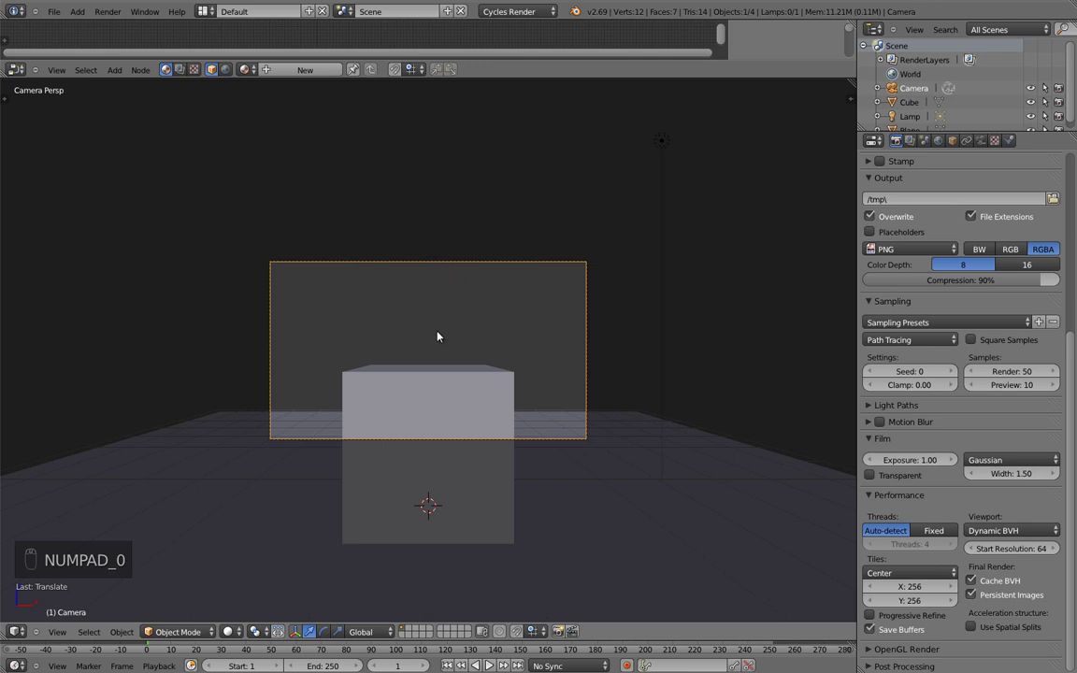
{"action": "key", "text": "shift+f"}
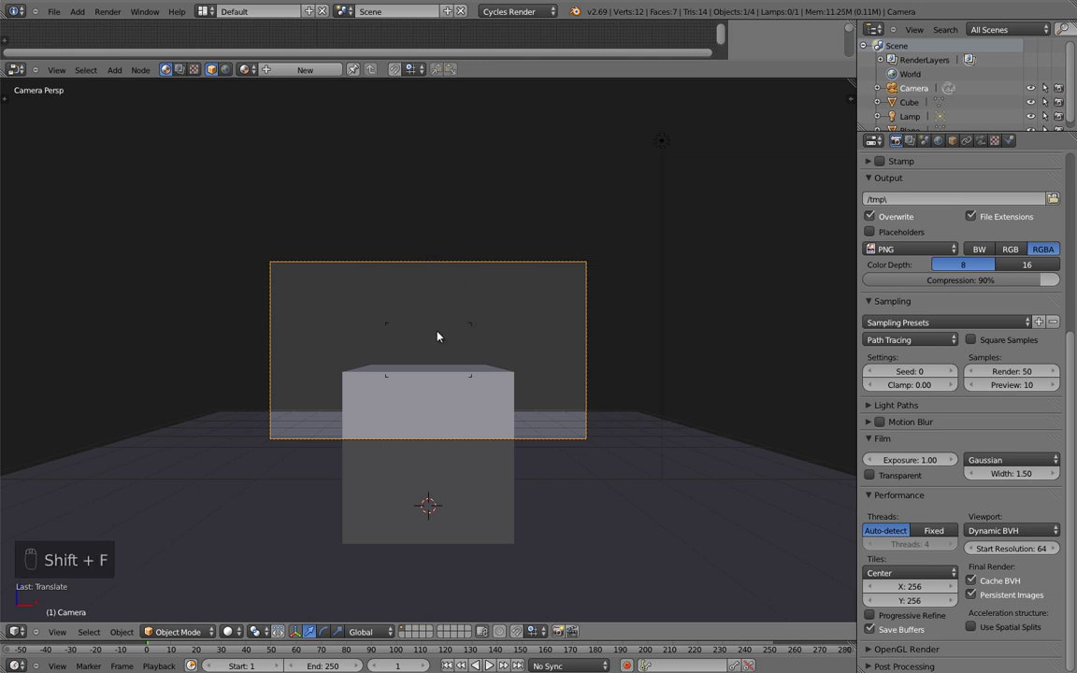
{"action": "scroll", "coordinate": [437, 337], "scroll_direction": "down", "scroll_amount": 1}
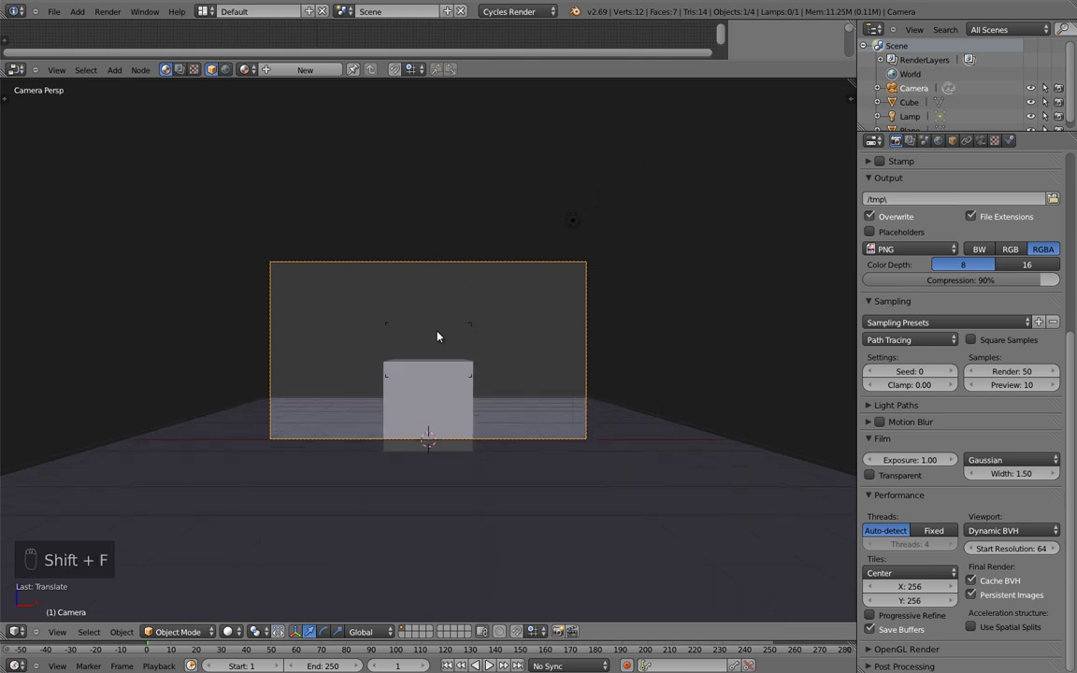
{"action": "left_click", "coordinate": [437, 336]}
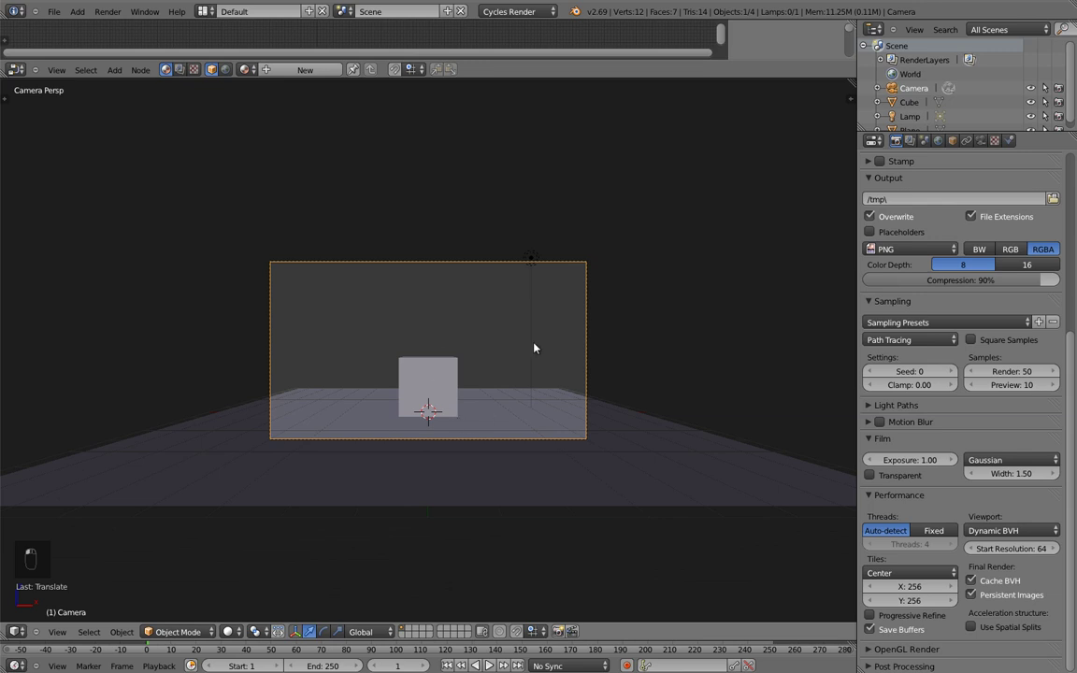
- Raise the camera higher along the Z axis and tilt it down in fly mode to centre the cube in the frame
{"action": "key", "text": "g"}
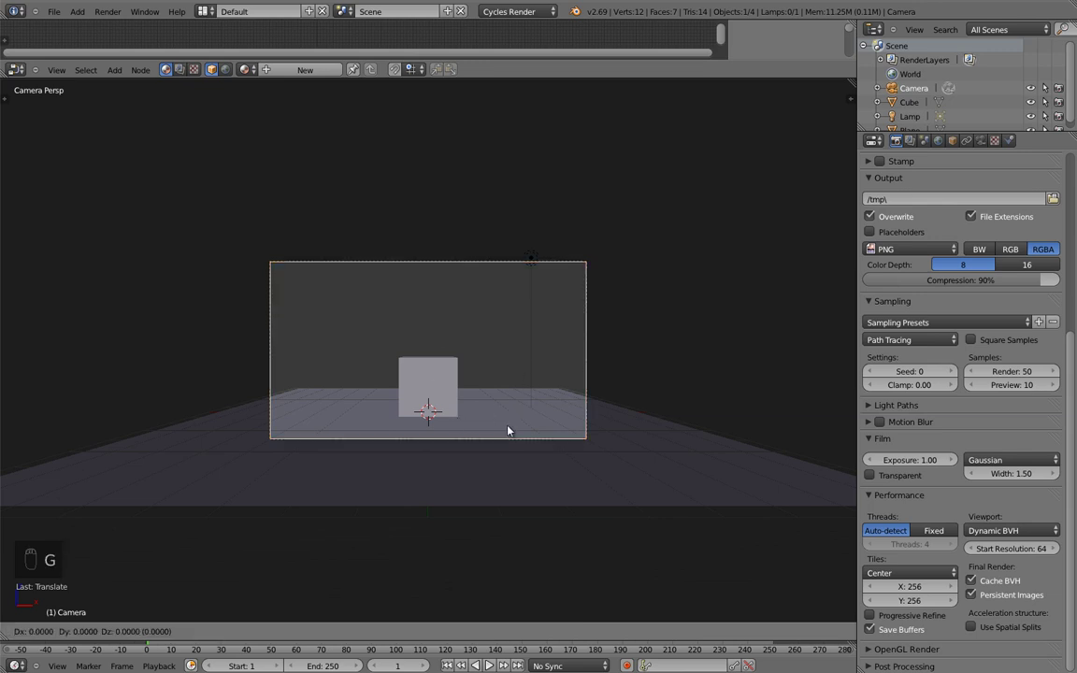
{"action": "key", "text": "z"}
{"action": "left_click", "coordinate": [521, 210]}
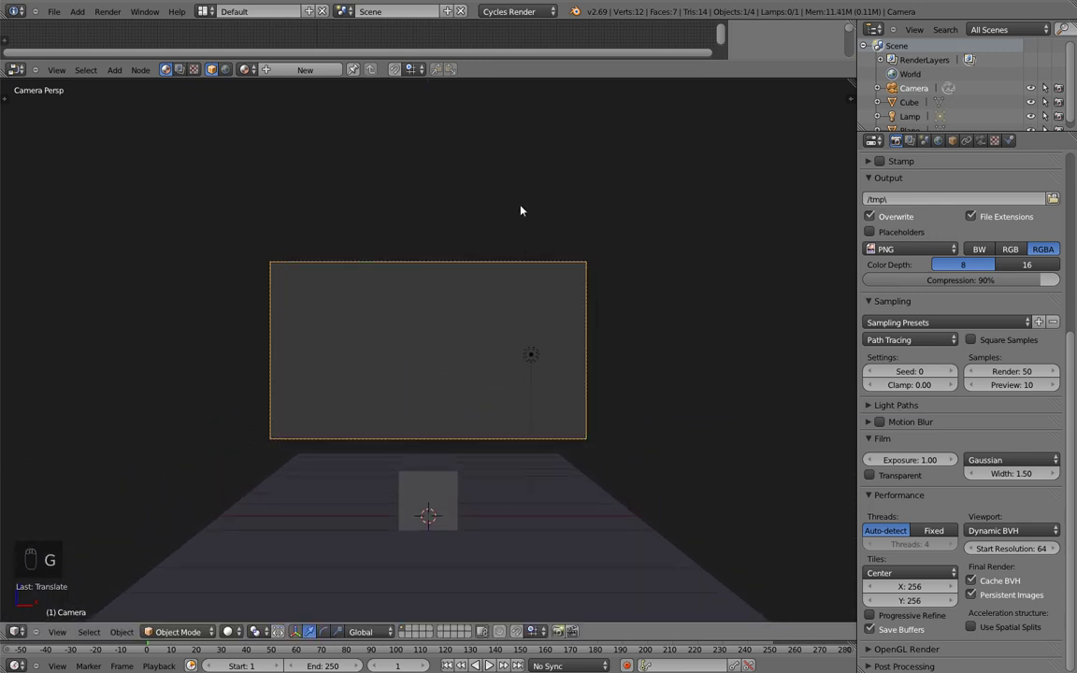
{"action": "key", "text": "shift+f"}
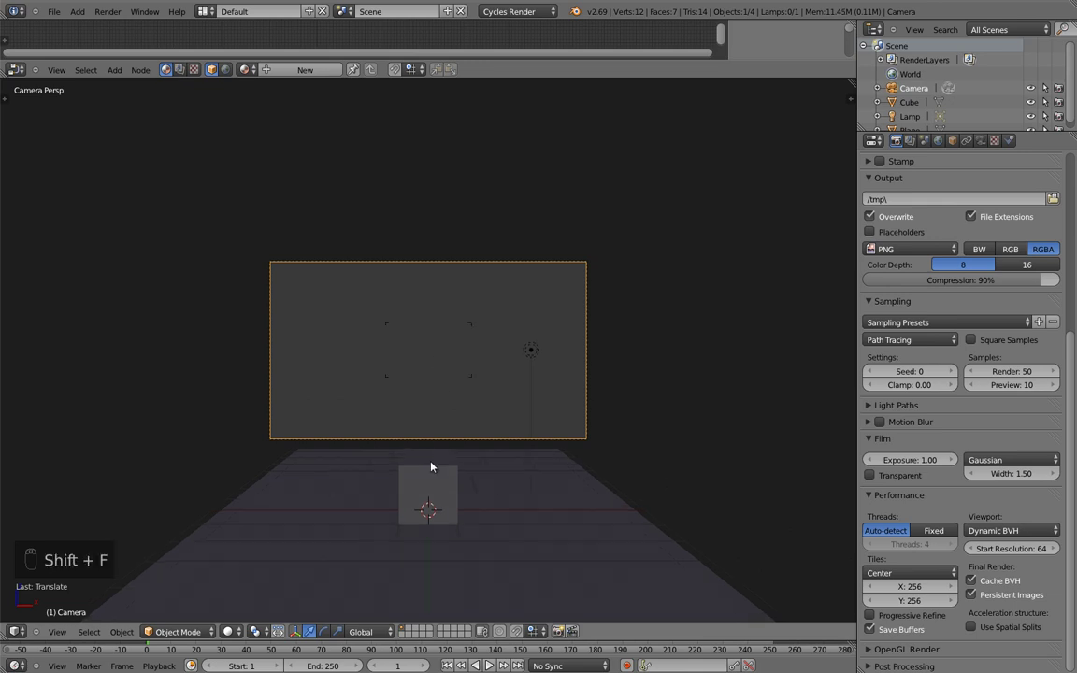
{"action": "left_click", "coordinate": [443, 388]}
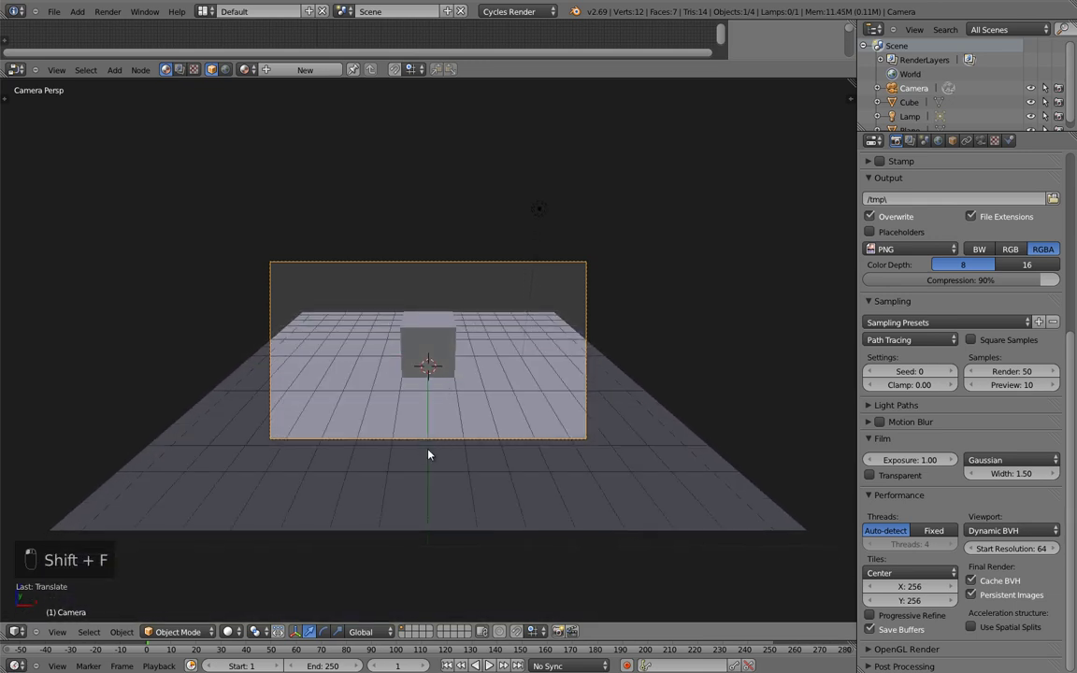
- Rotate the cube around the global Z axis so one of its vertical edges faces the camera
{"action": "right_click", "coordinate": [446, 351]}
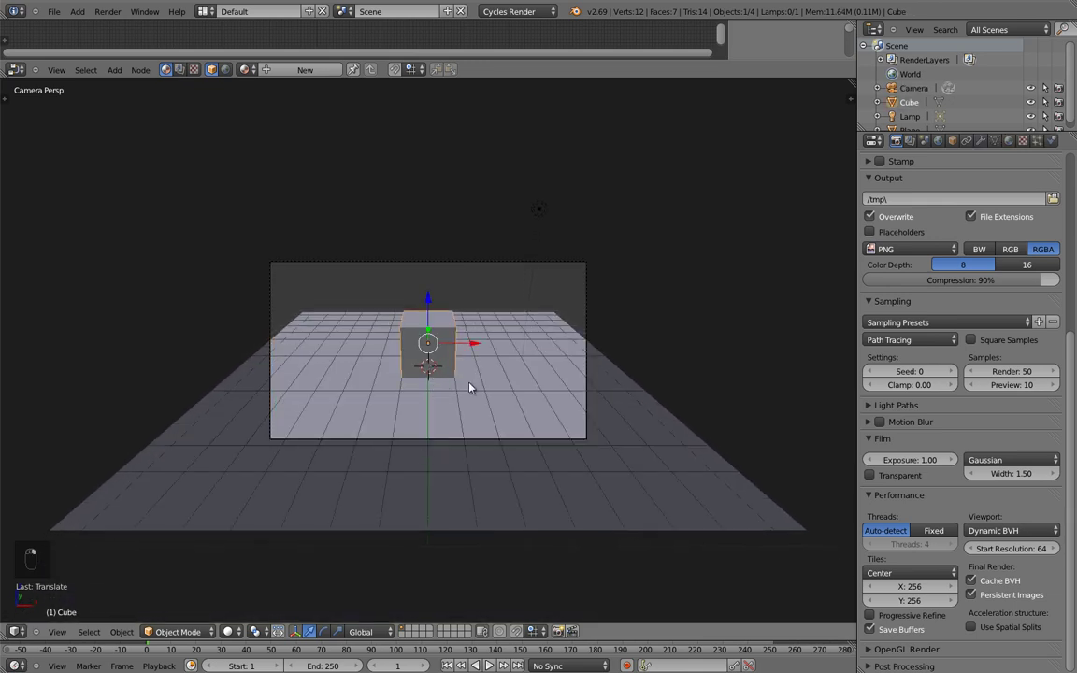
{"action": "key", "text": "r"}
{"action": "key", "text": "z"}
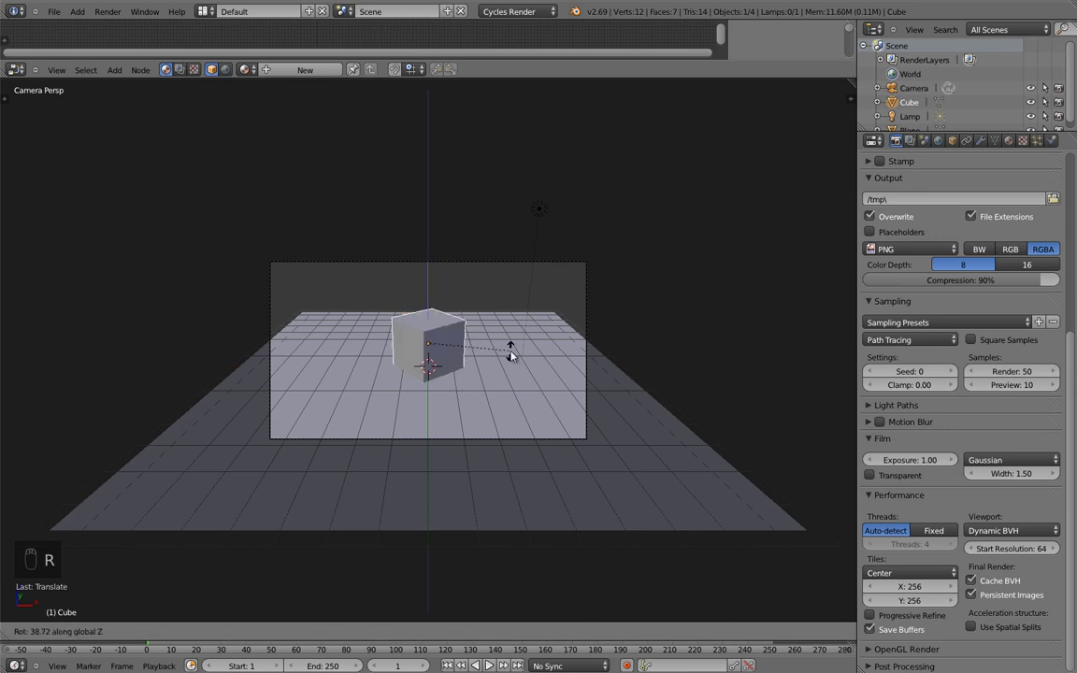
{"action": "left_click", "coordinate": [505, 366]}
{"action": "scroll", "coordinate": [433, 398], "scroll_direction": "up", "scroll_amount": 3}
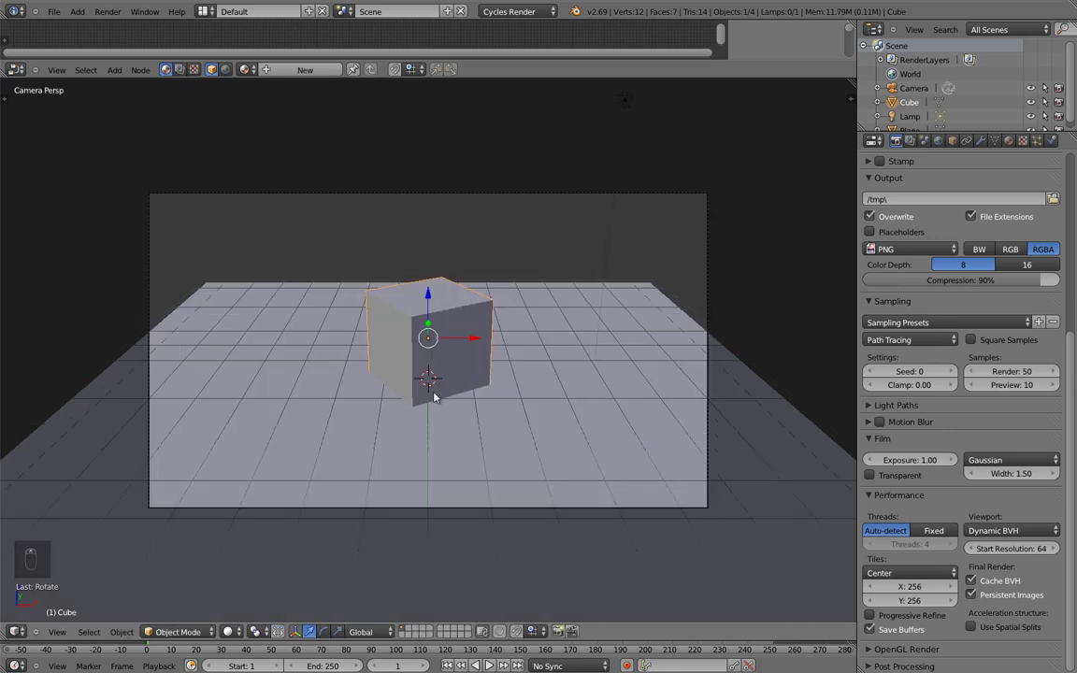
{"action": "scroll", "coordinate": [433, 397], "scroll_direction": "down", "scroll_amount": 2}
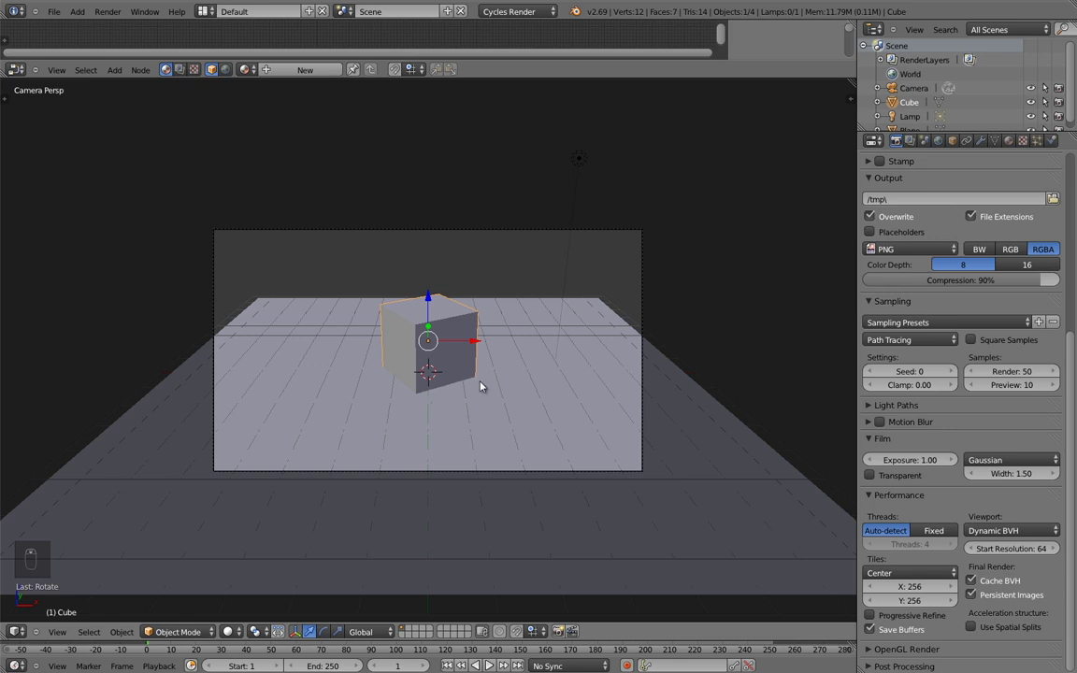
- Delete the lamp from the scene and open the world settings
{"action": "right_click", "coordinate": [581, 160]}
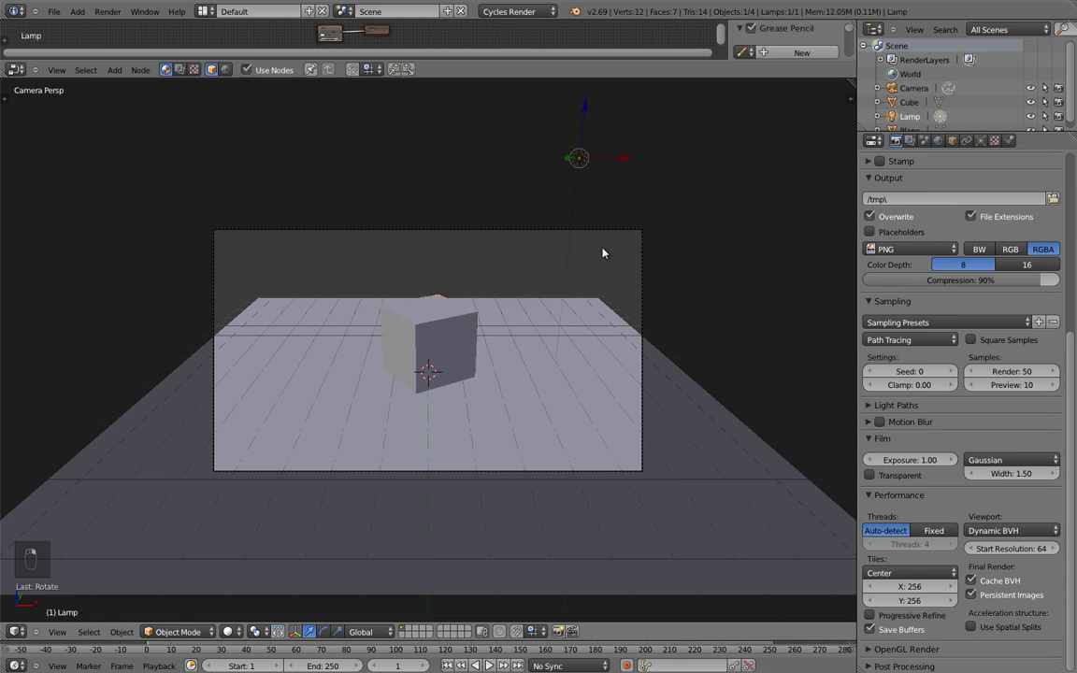
{"action": "key", "text": "x"}
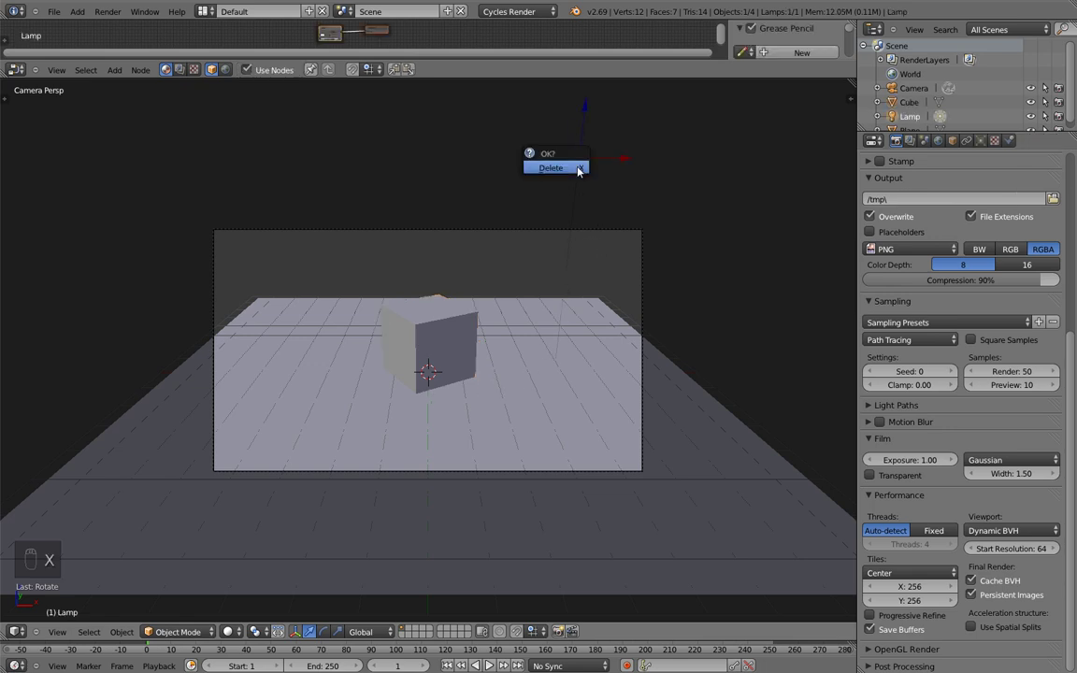
{"action": "left_click", "coordinate": [561, 167]}
{"action": "middle_click_drag", "start_coordinate": [655, 295], "coordinate": [531, 310]}
{"action": "scroll", "coordinate": [451, 324], "scroll_direction": "down", "scroll_amount": 4}
{"action": "middle_click_drag", "start_coordinate": [452, 324], "coordinate": [478, 360]}
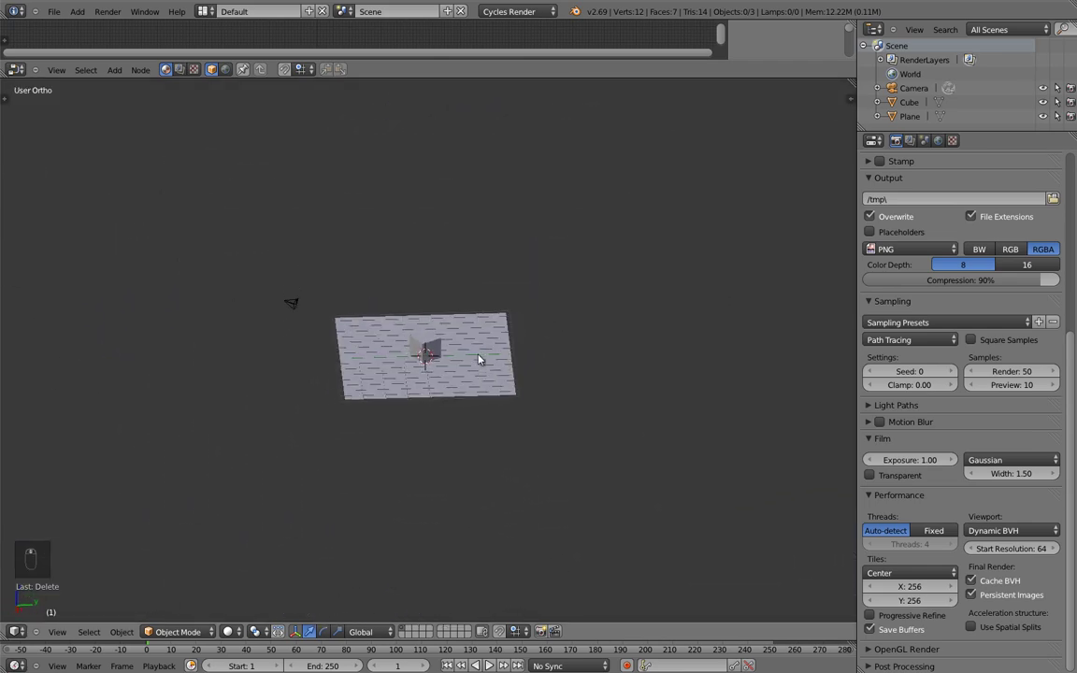
{"action": "left_click", "coordinate": [939, 141]}
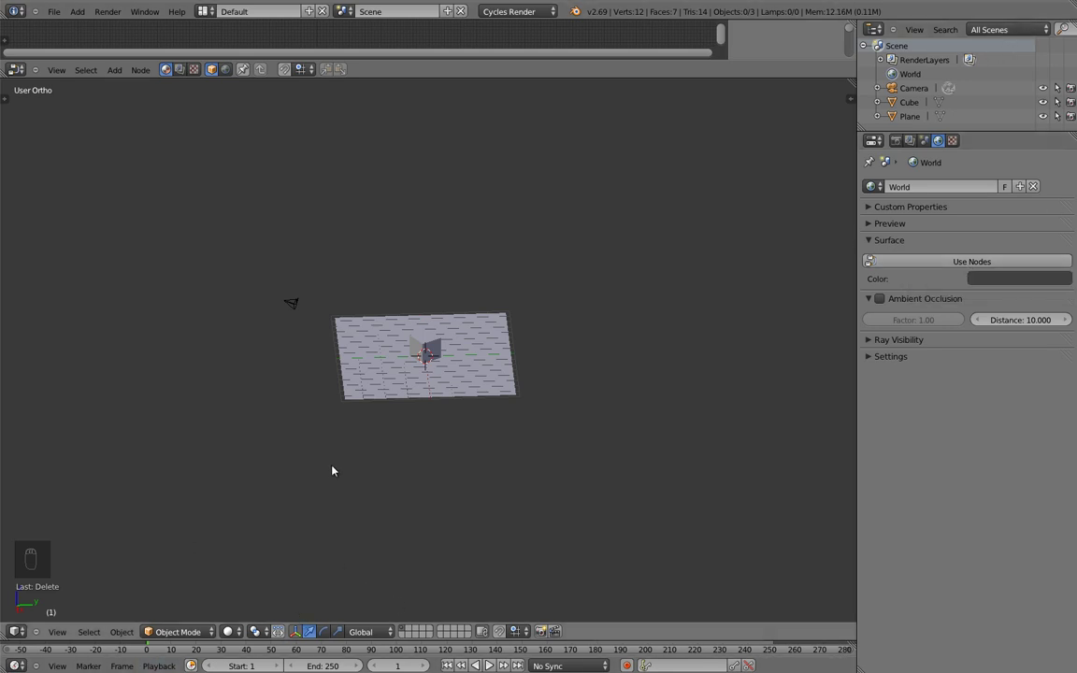
- Switch to the desktop and preview Warehouse-with-lights.jpg from the CGTEXTURES folder, then close the viewer and the folder
{"action": "key", "text": "alt+Tab"}
{"action": "key", "text": "Tab"}
{"action": "key", "text": "Tab"}
{"action": "key", "text": "Tab"}
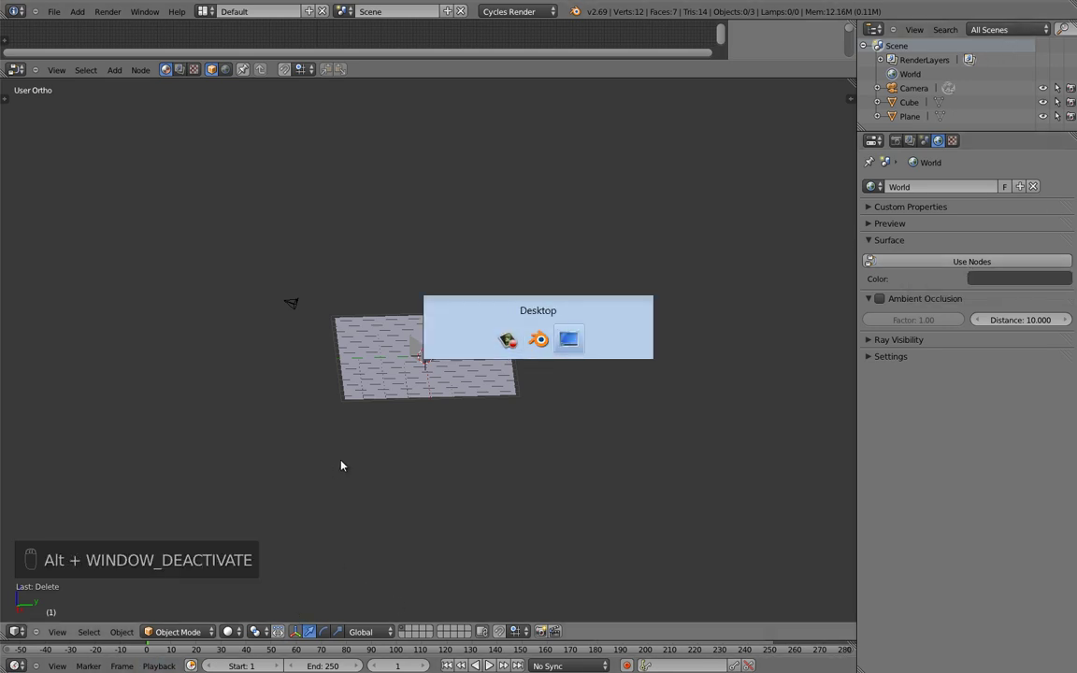
{"action": "double_click", "coordinate": [25, 464]}
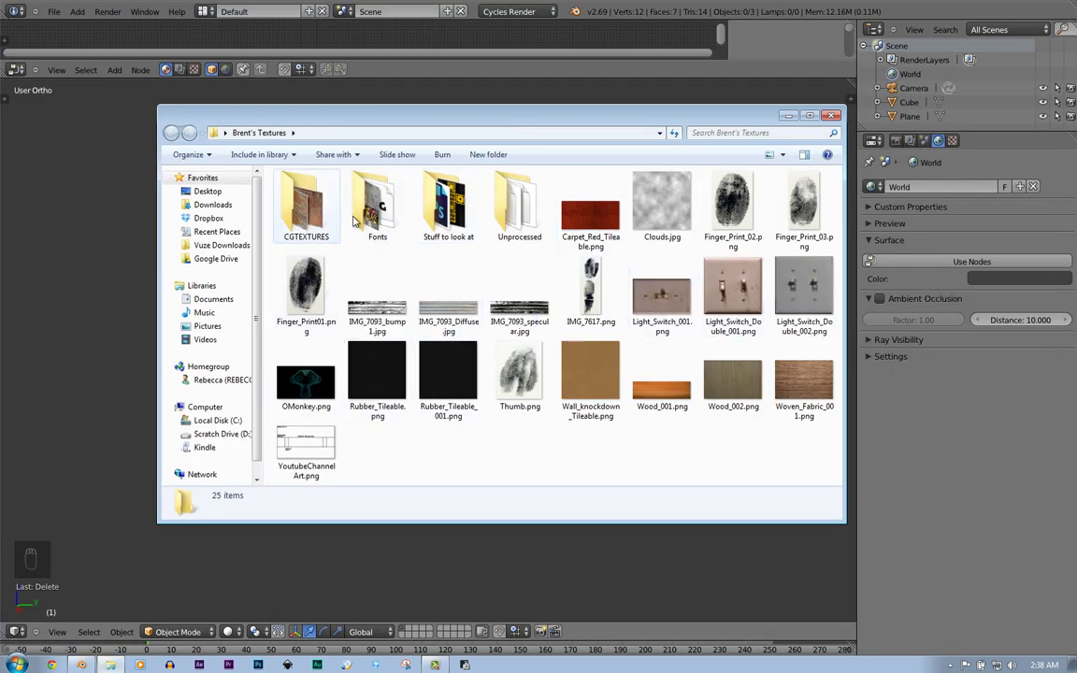
{"action": "double_click", "coordinate": [301, 217]}
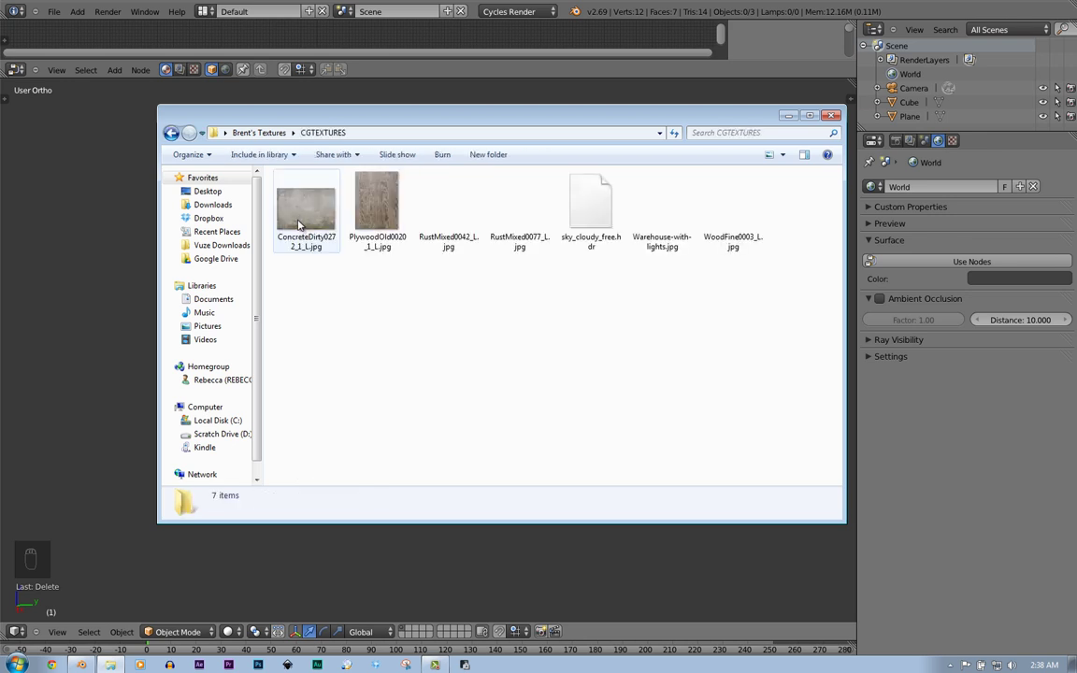
{"action": "left_click", "coordinate": [671, 232]}
{"action": "double_click", "coordinate": [671, 232]}
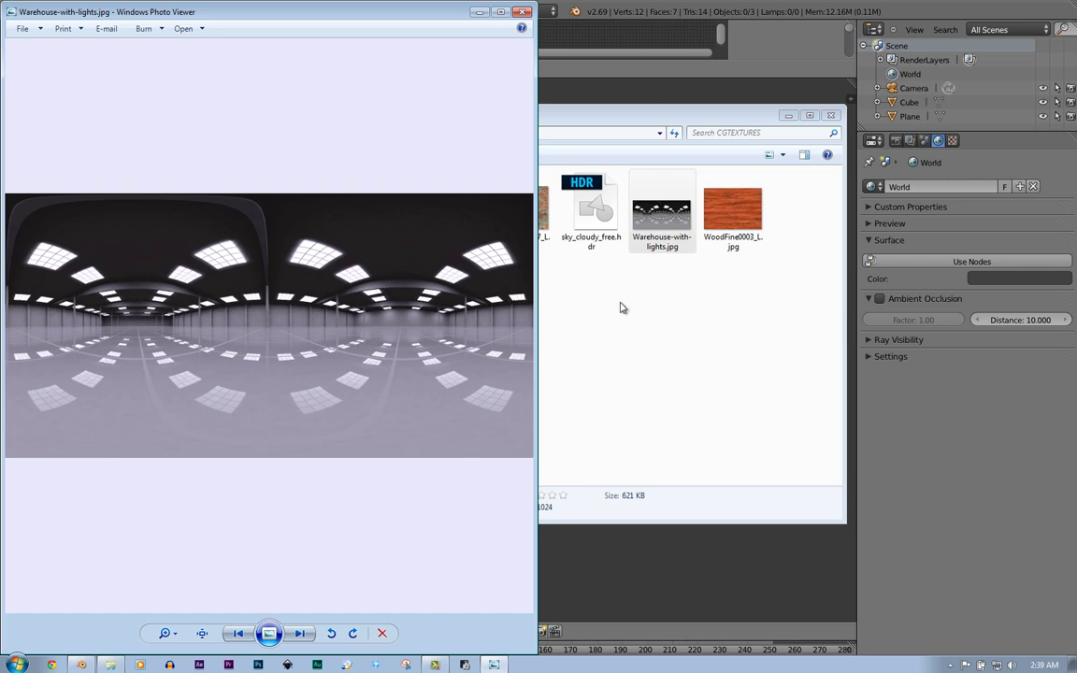
{"action": "left_click", "coordinate": [526, 12]}
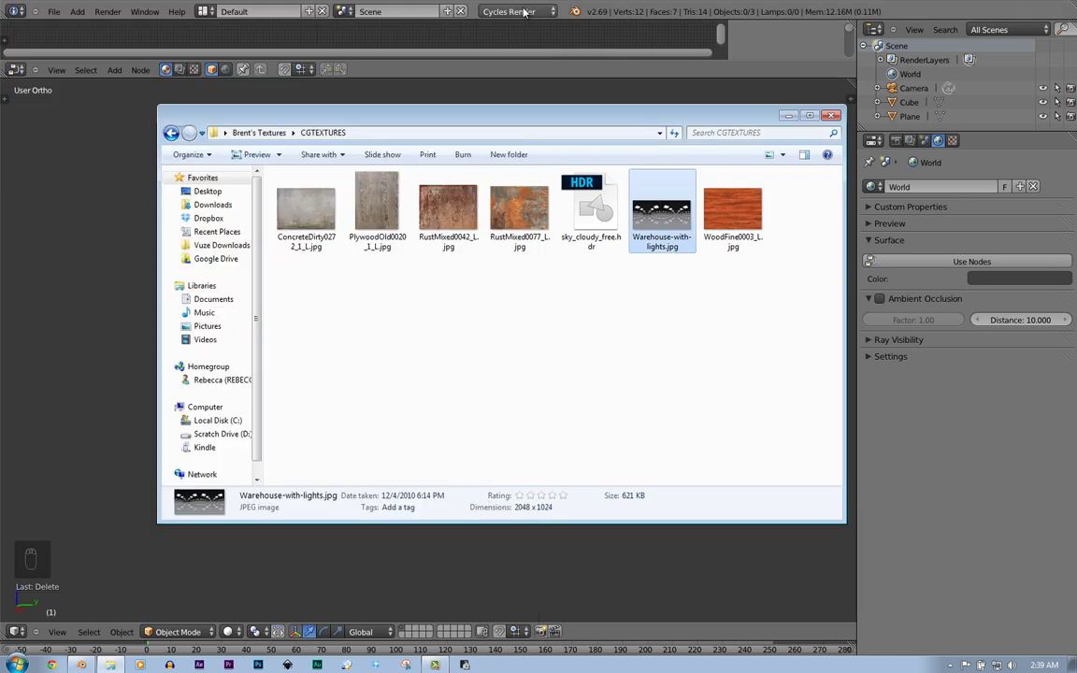
{"action": "left_click", "coordinate": [831, 115]}
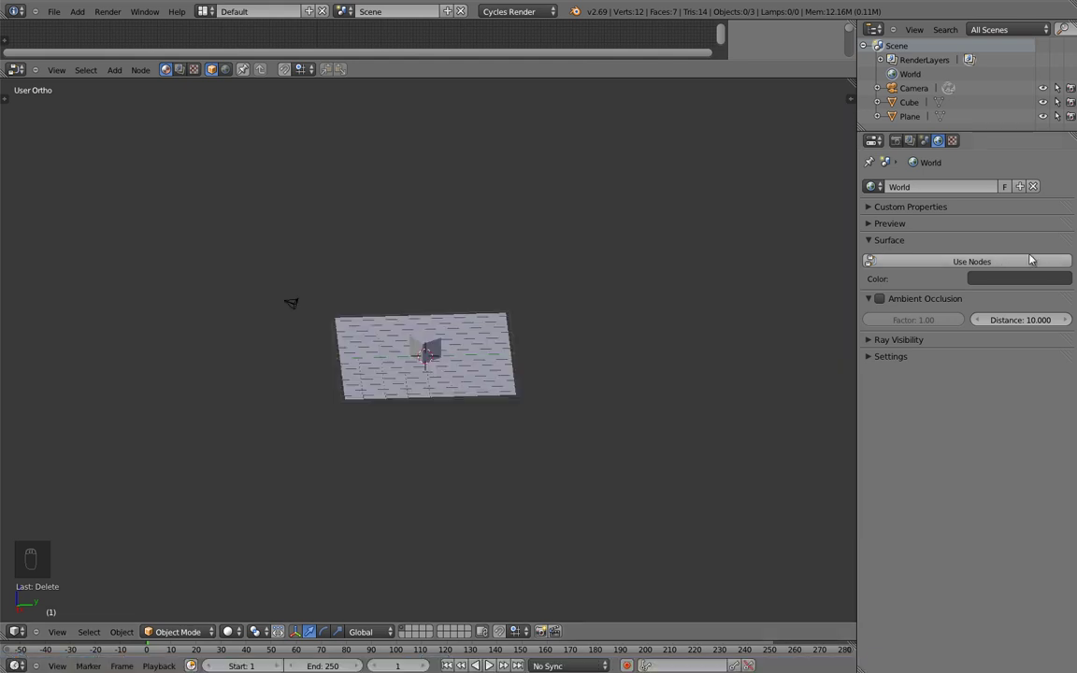
- Enable nodes for the world surface and set the background colour source to Environment Texture
{"action": "left_click", "coordinate": [972, 263]}
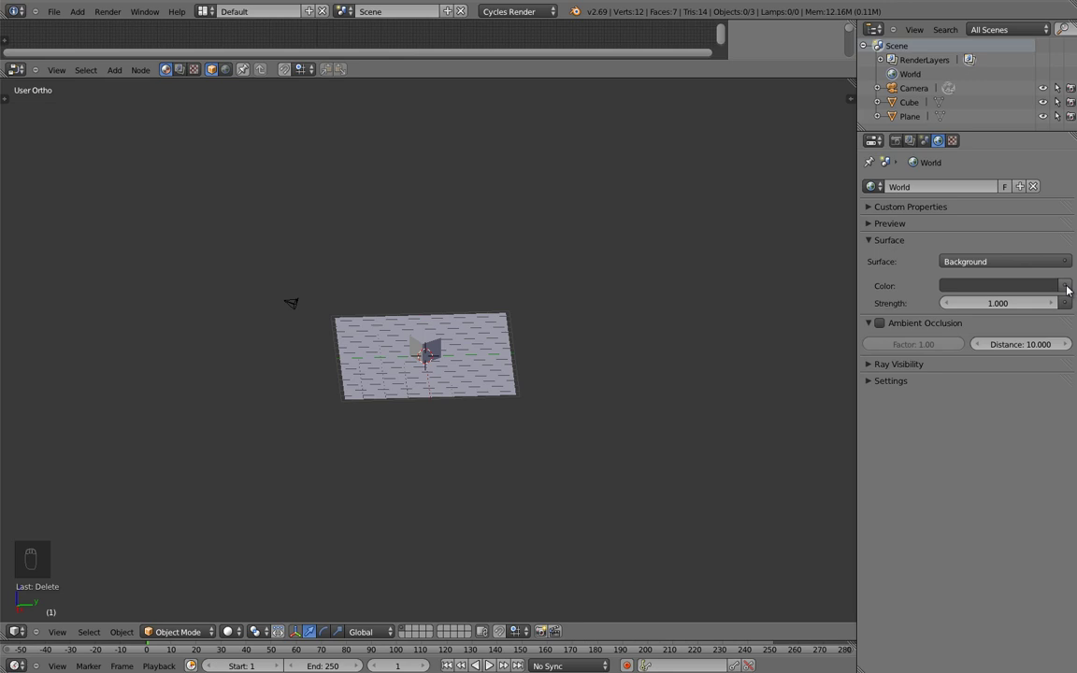
{"action": "left_click", "coordinate": [1065, 286]}
{"action": "left_click", "coordinate": [791, 408]}
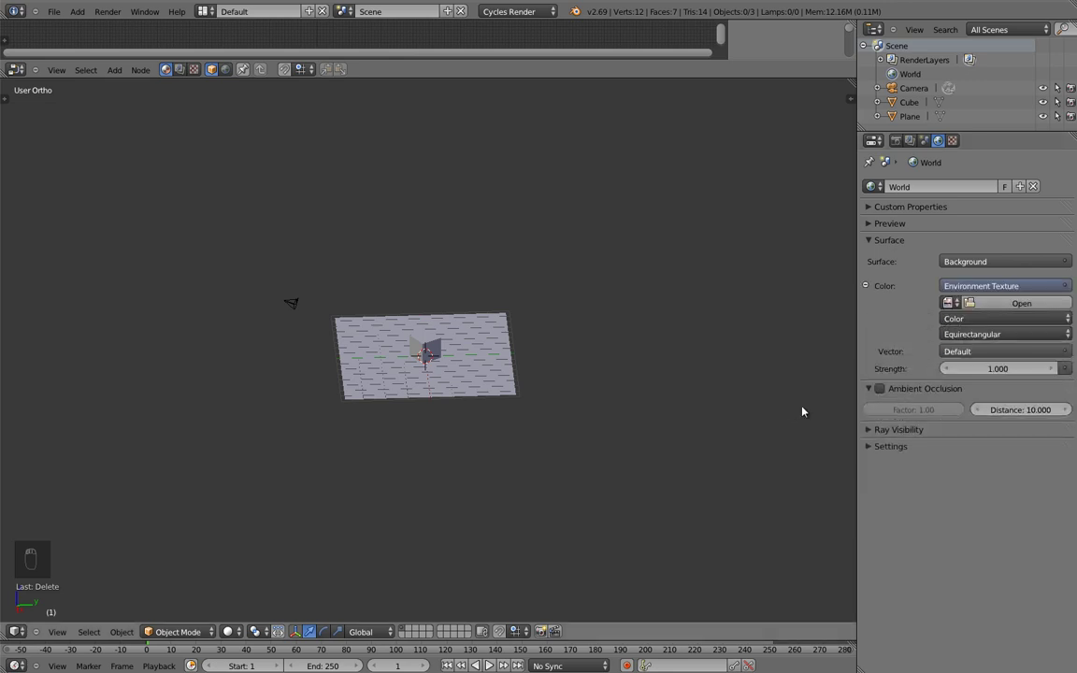
- Load Warehouse-with-lights.jpg from the CGTEXTURES folder as the environment texture image
{"action": "left_click", "coordinate": [1007, 307]}
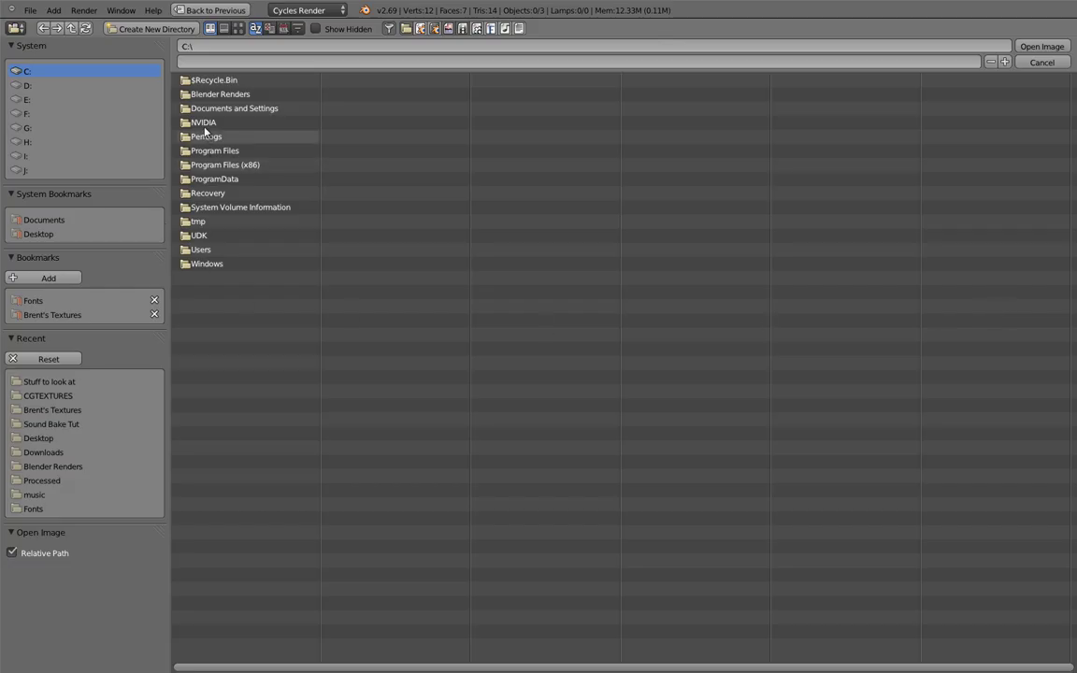
{"action": "left_click", "coordinate": [38, 315]}
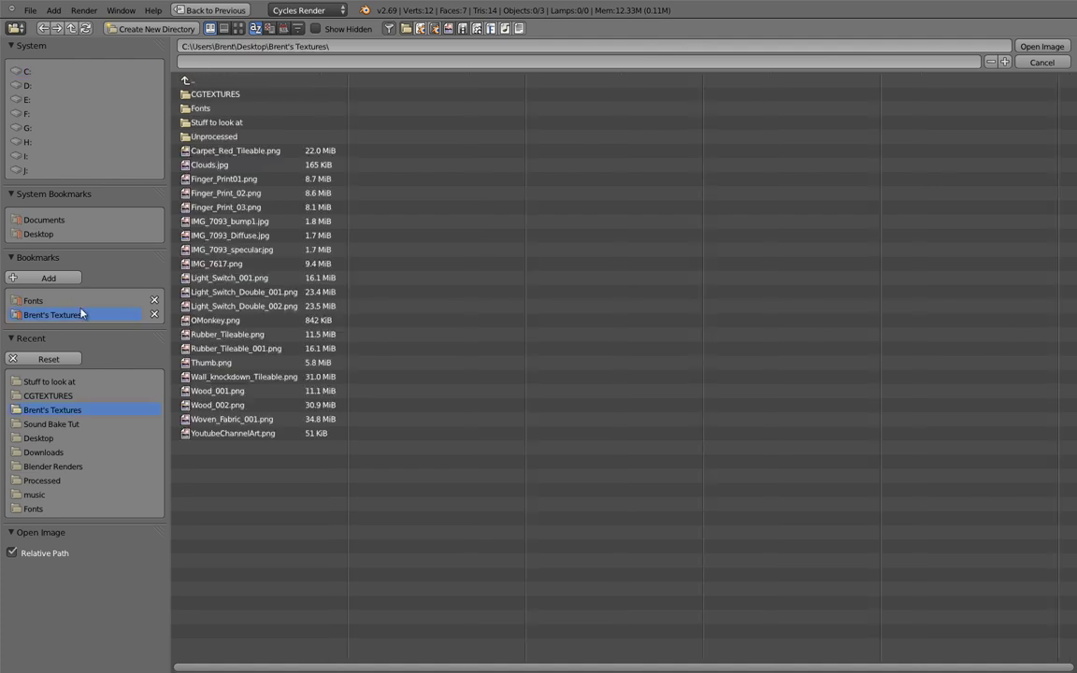
{"action": "left_click", "coordinate": [198, 94]}
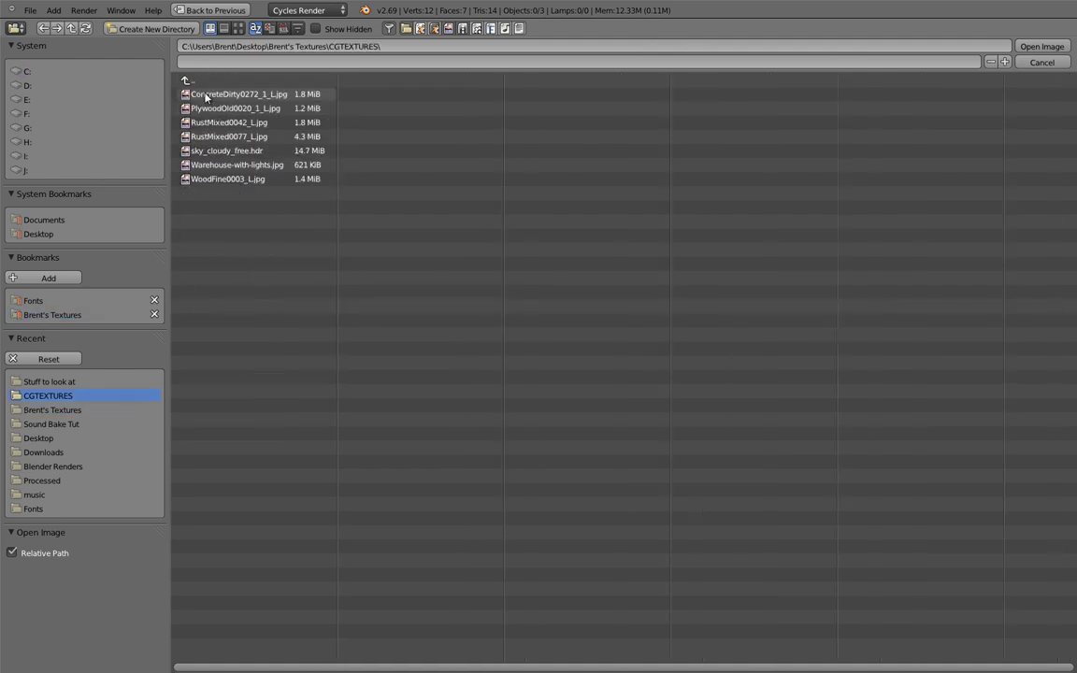
{"action": "left_click", "coordinate": [237, 29]}
{"action": "left_click", "coordinate": [717, 109]}
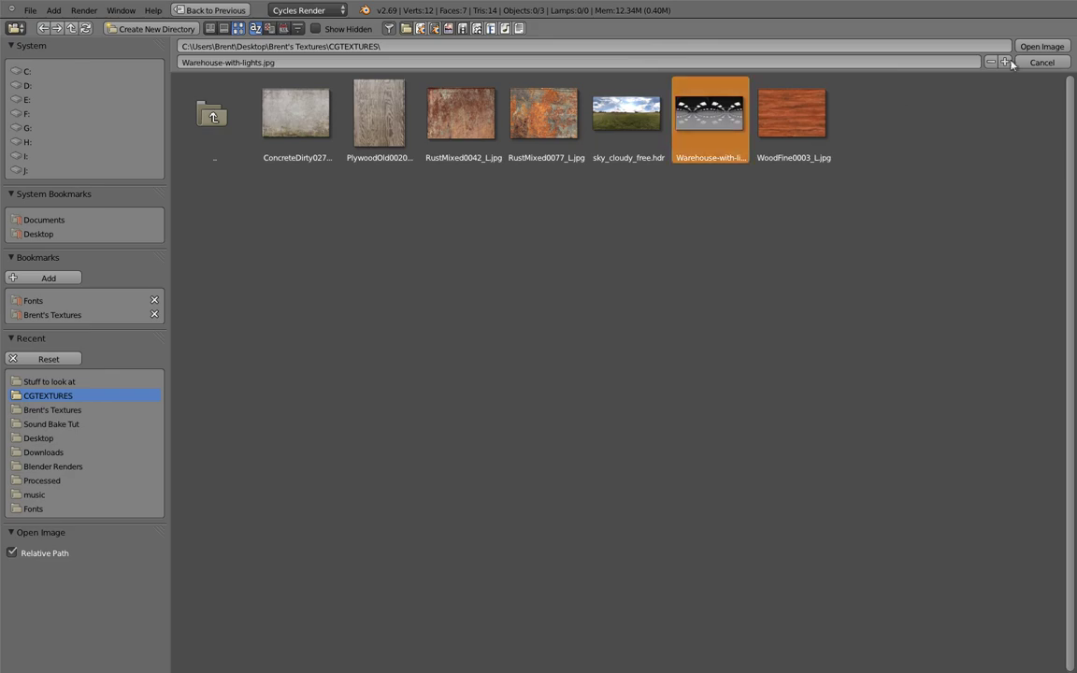
{"action": "left_click", "coordinate": [1040, 46]}
- Set the world background strength to 3
{"action": "left_click", "coordinate": [973, 385]}
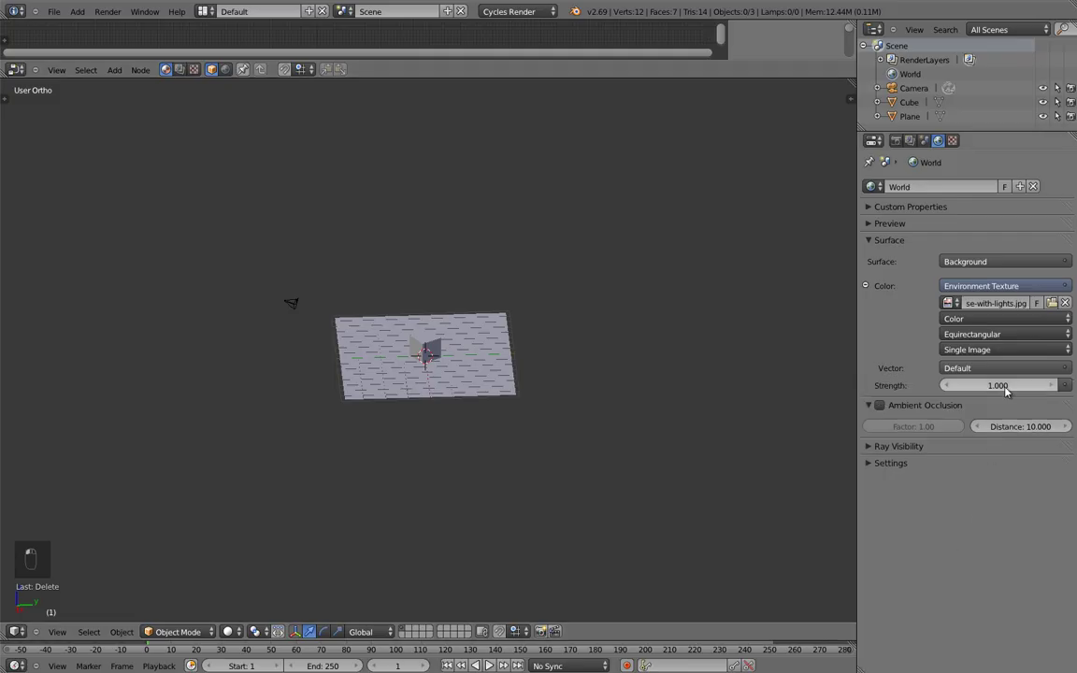
{"action": "type", "text": "3"}
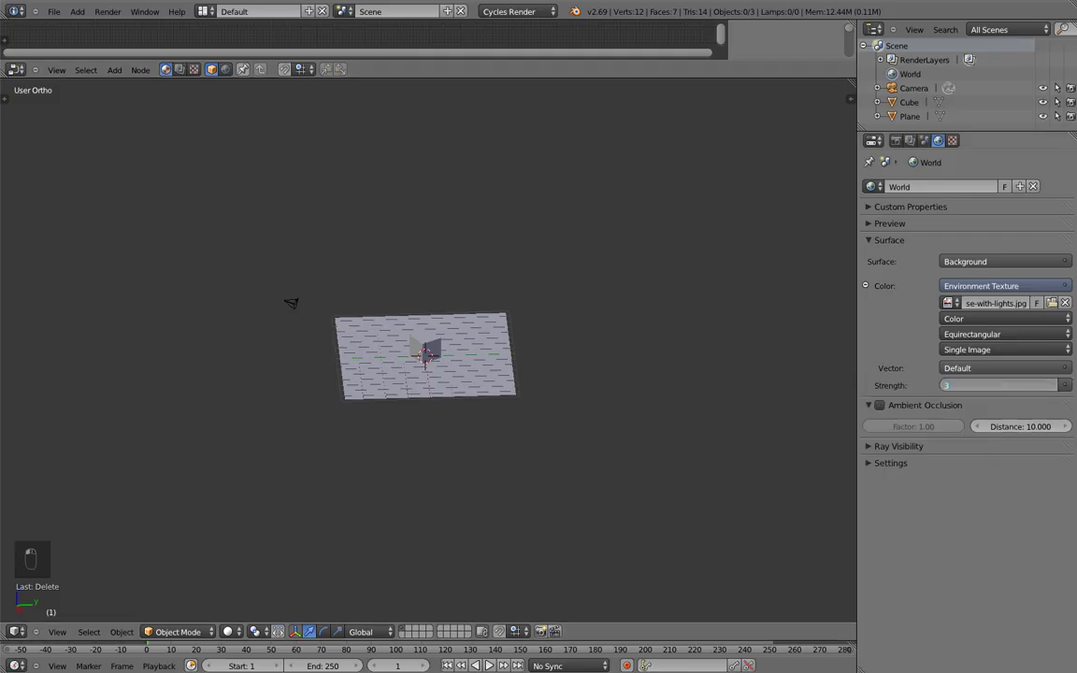
{"action": "key", "text": "Return"}
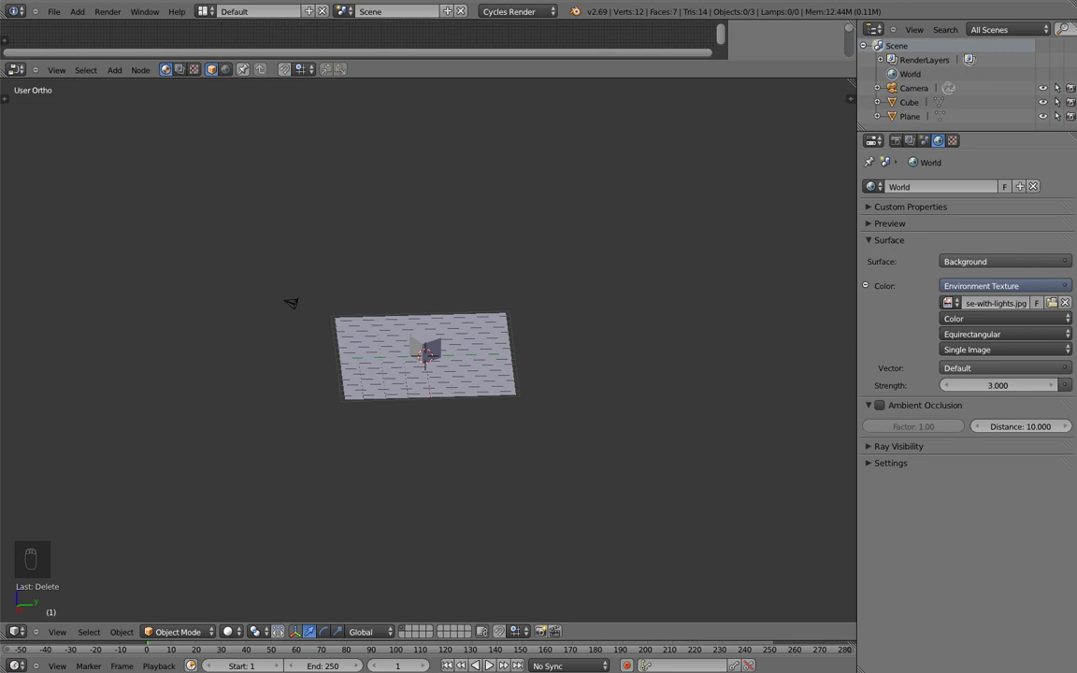
- Render the scene, turn off the world's Camera ray visibility, and render it again
{"action": "key", "text": "F12"}
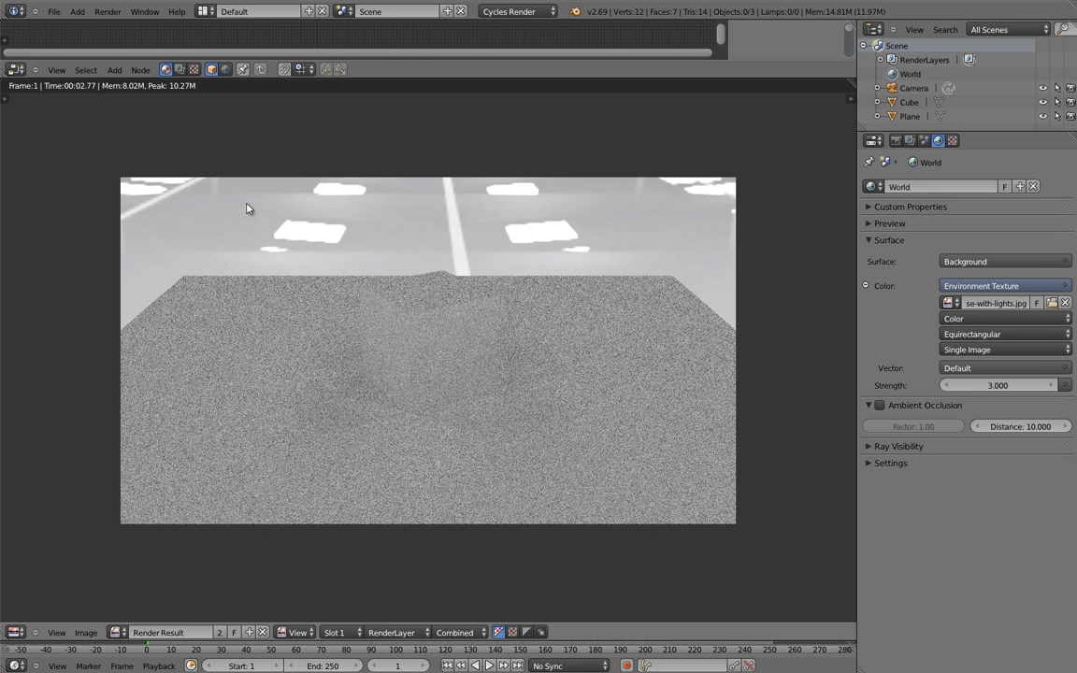
{"action": "left_click", "coordinate": [890, 464]}
{"action": "left_click", "coordinate": [890, 448]}
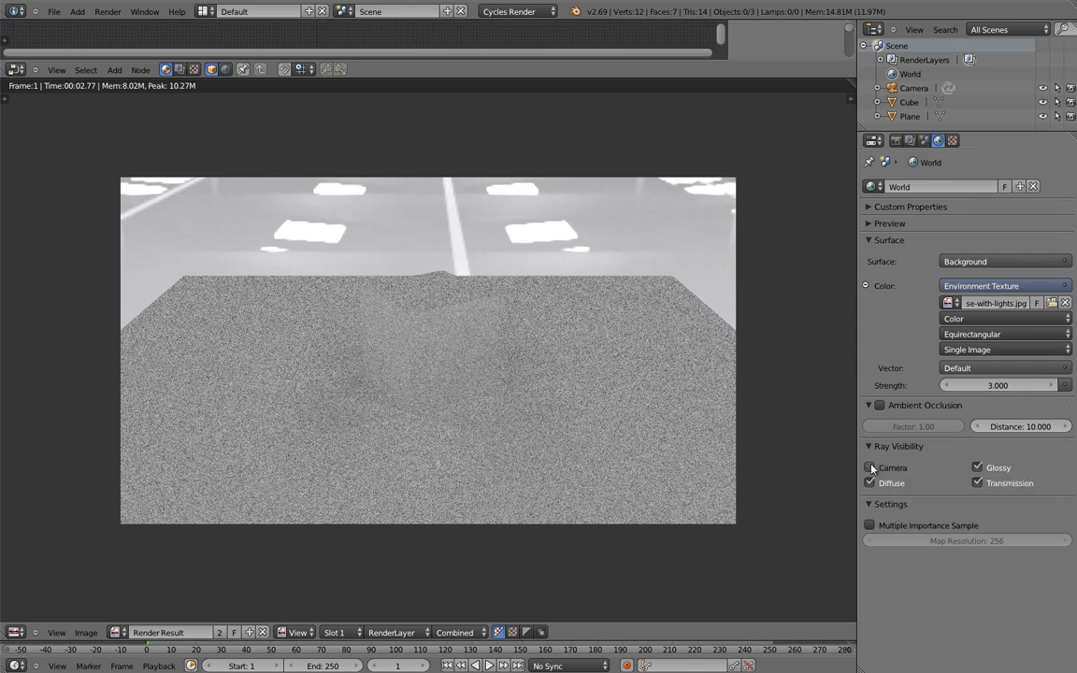
{"action": "left_click", "coordinate": [889, 447]}
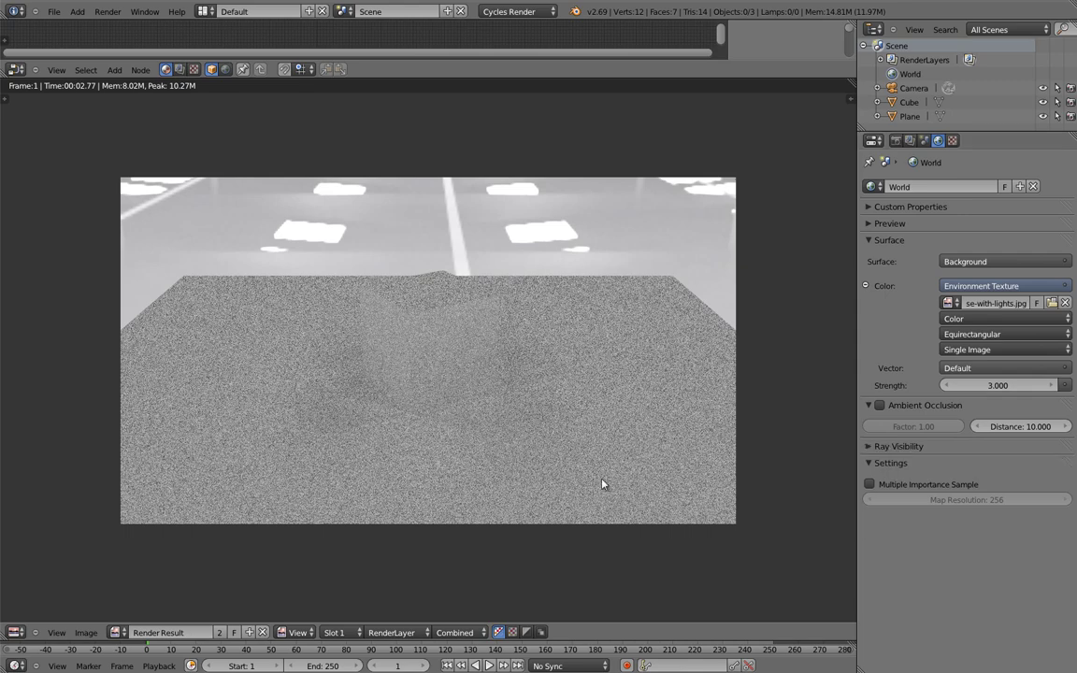
{"action": "key", "text": "F12"}
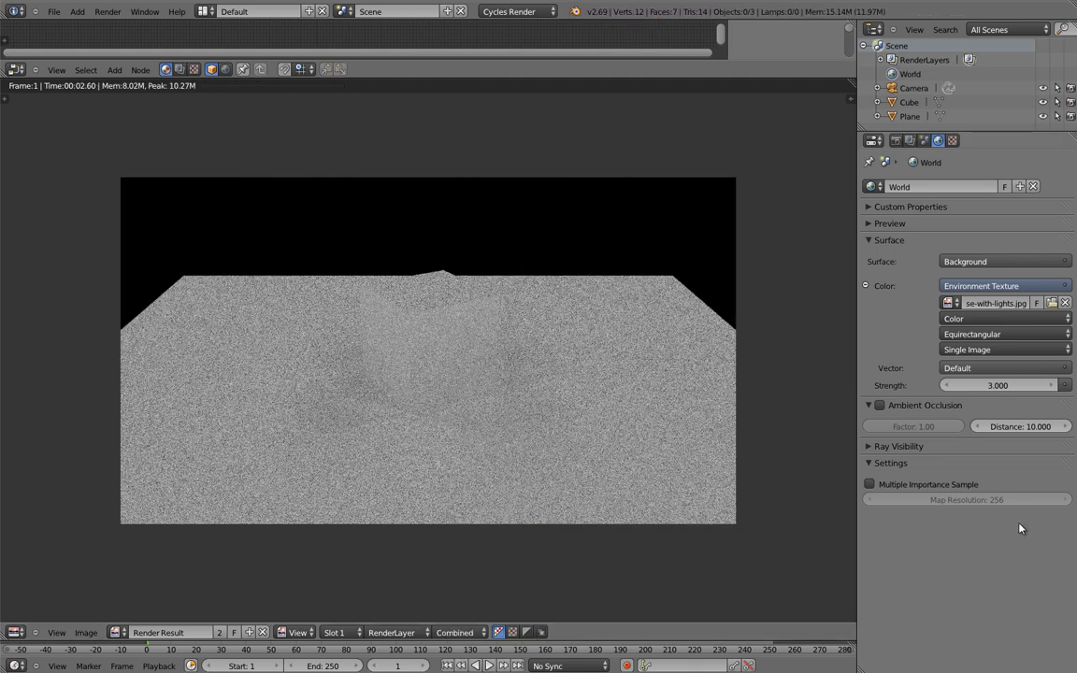
- Enable Multiple Importance Sample for the world and set its map resolution to 1024
{"action": "left_click", "coordinate": [872, 485]}
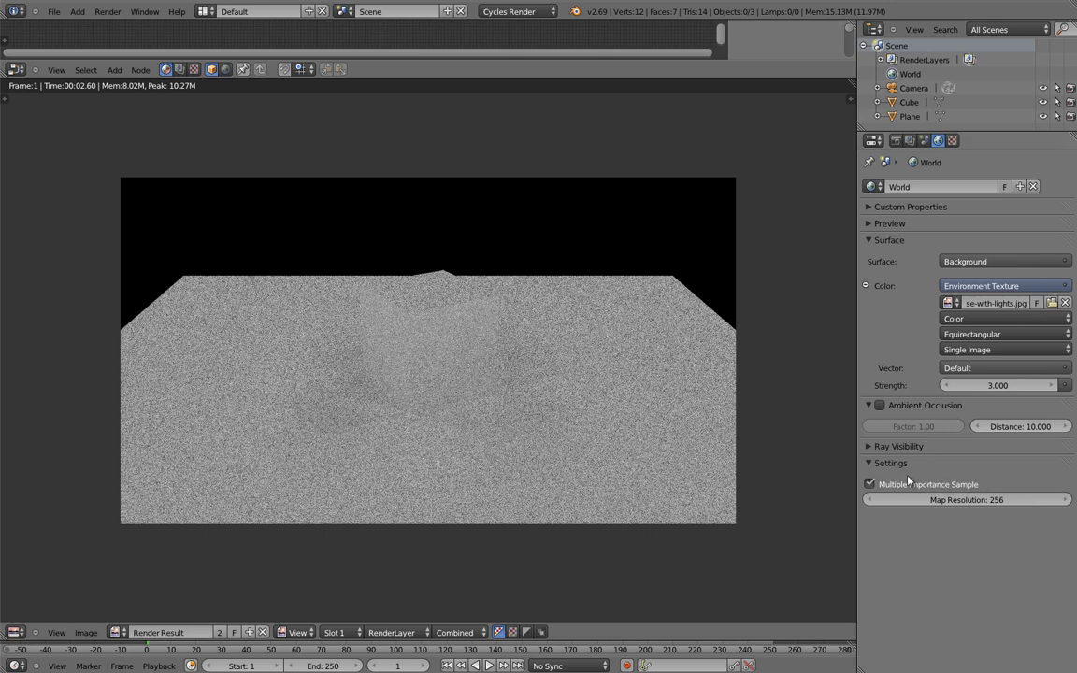
{"action": "left_click", "coordinate": [985, 501]}
{"action": "type", "text": "1024"}
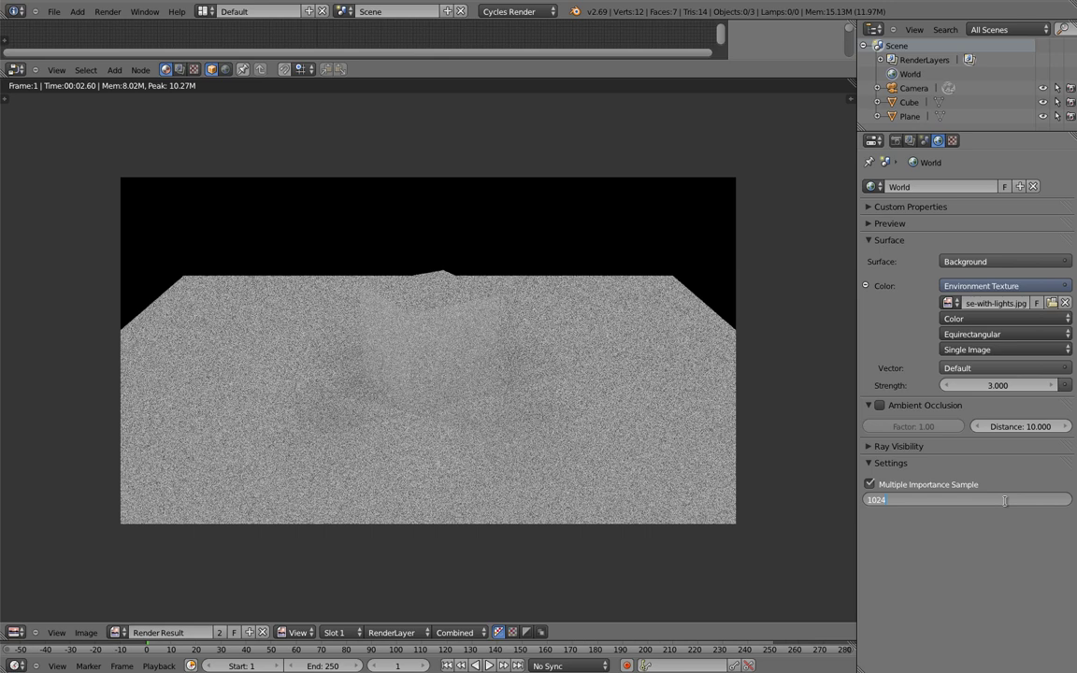
{"action": "key", "text": "Return"}
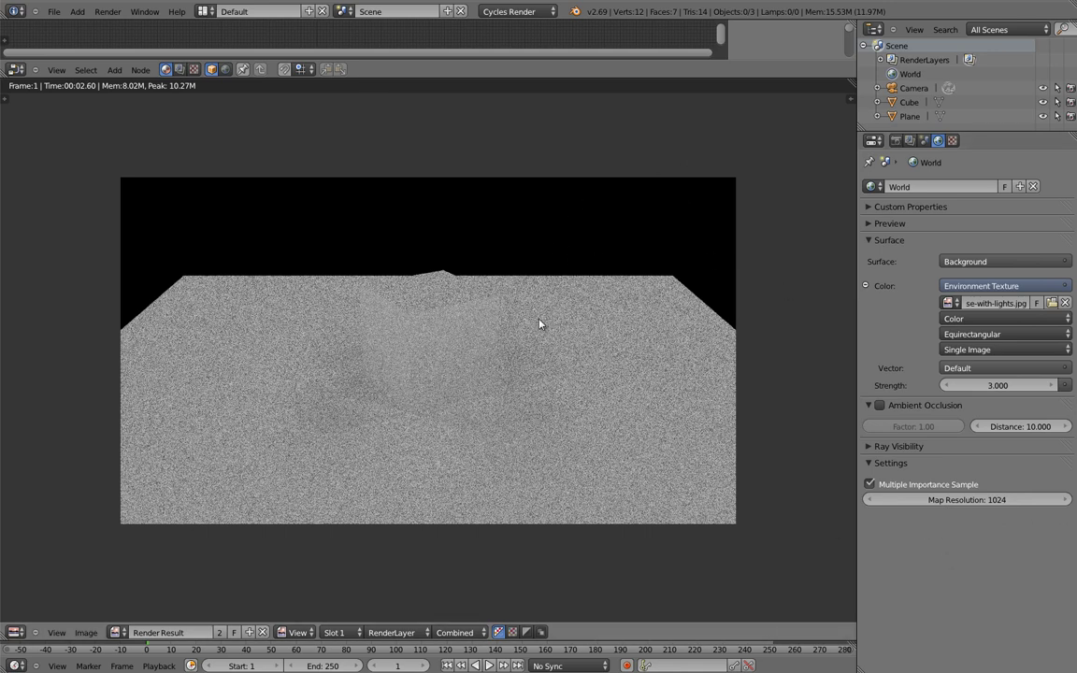
- Return to the 3D scene and re-aim the camera in fly mode so the cube sits slightly higher in the frame
{"action": "key", "text": "Escape"}
{"action": "scroll", "coordinate": [272, 373], "scroll_direction": "up", "scroll_amount": 4}
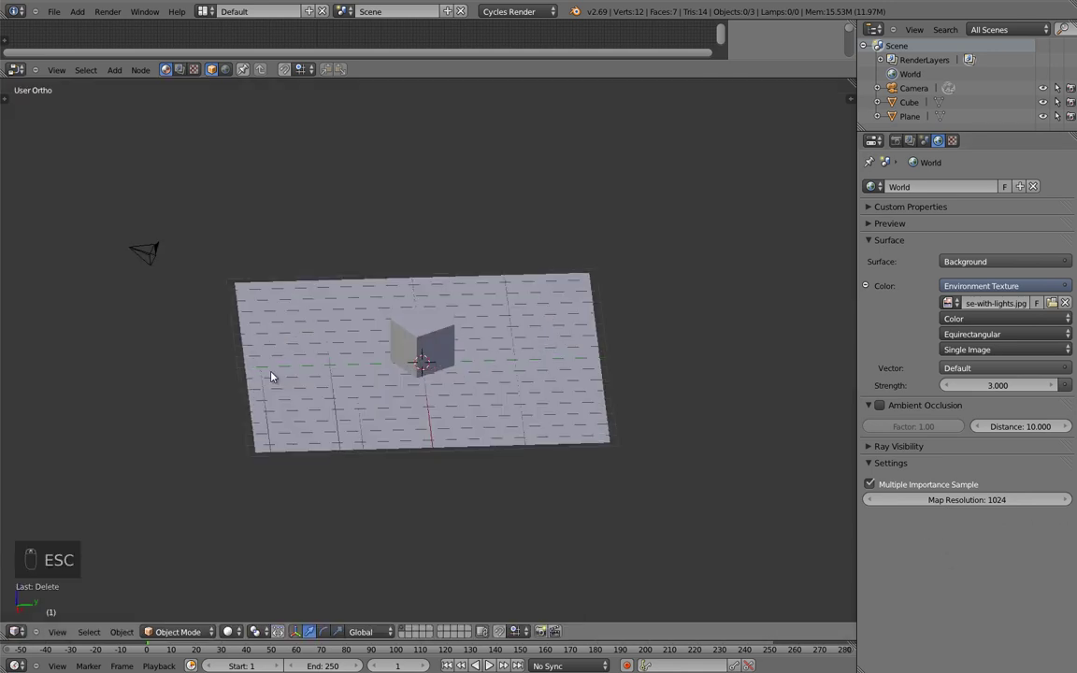
{"action": "middle_click_drag", "start_coordinate": [108, 331], "coordinate": [243, 329]}
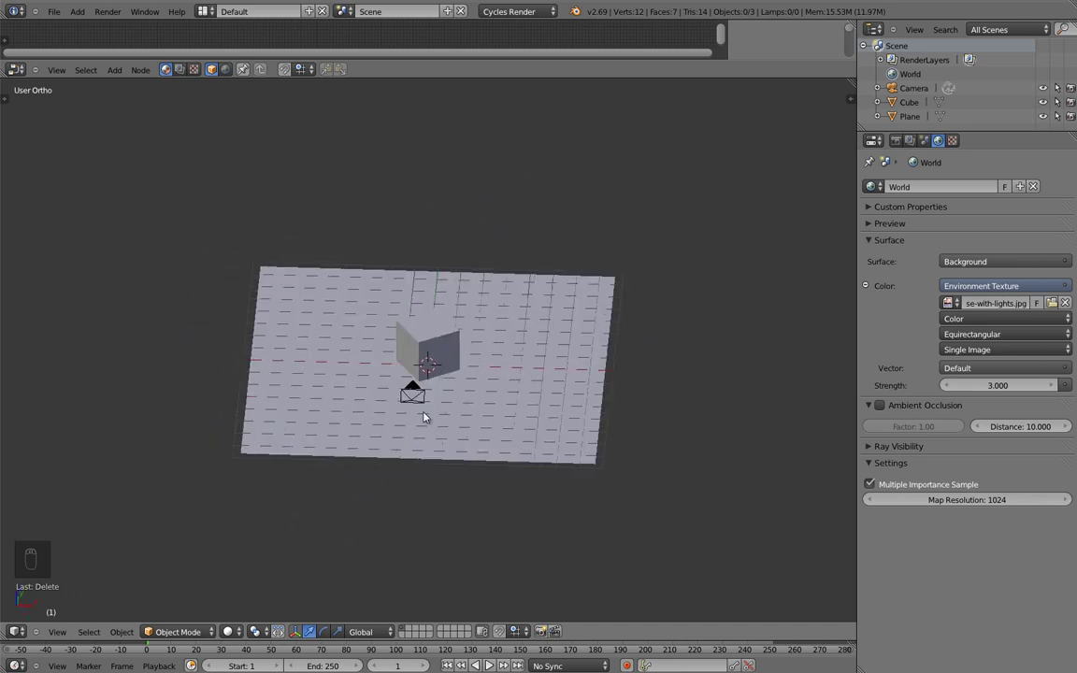
{"action": "right_click", "coordinate": [403, 395]}
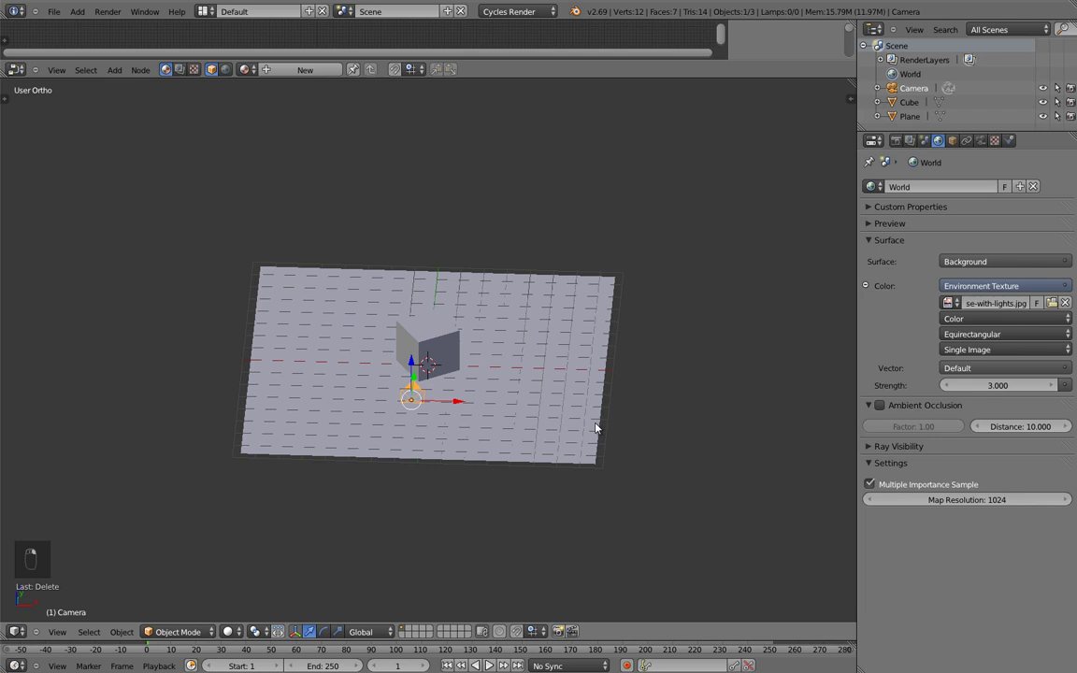
{"action": "key", "text": "KP_0"}
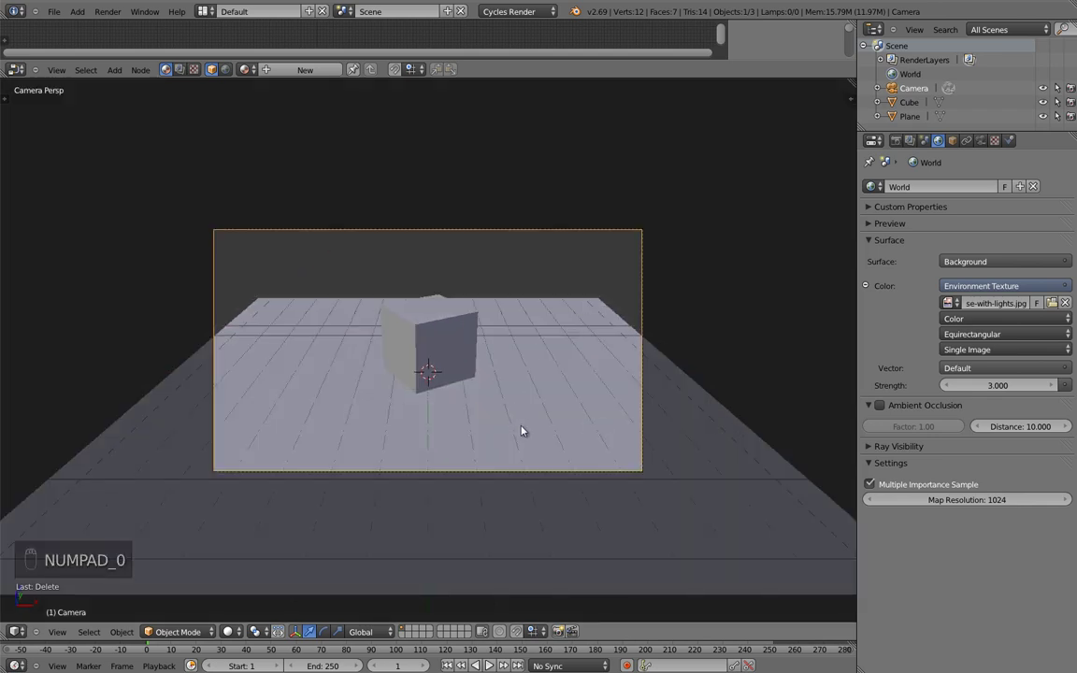
{"action": "key", "text": "r"}
{"action": "key", "text": "r"}
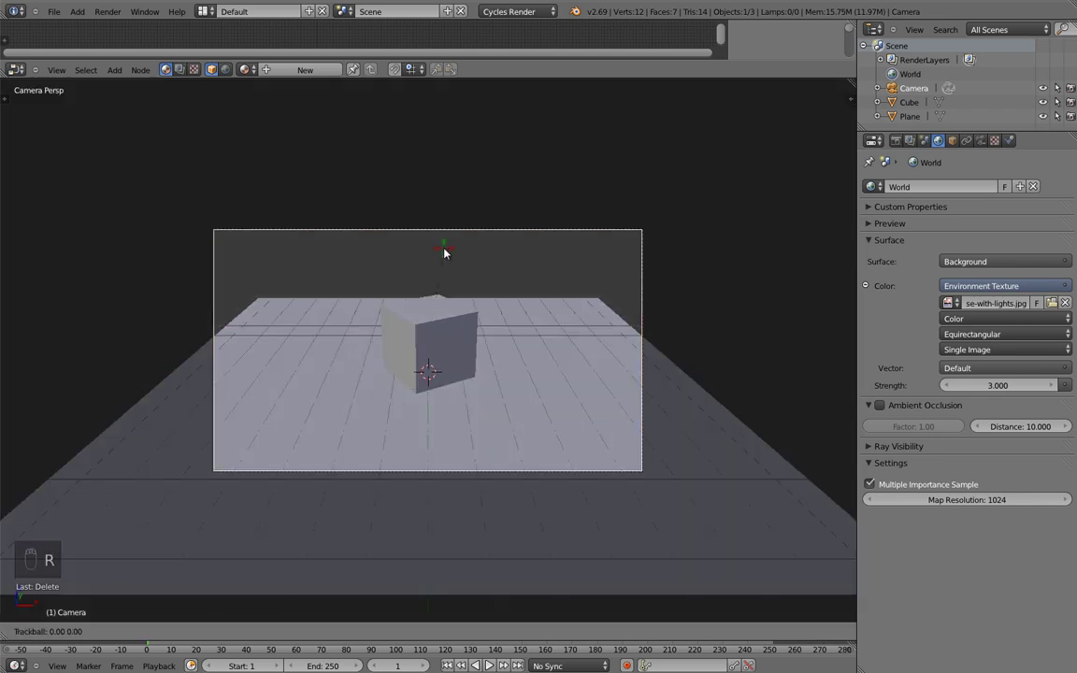
{"action": "right_click", "coordinate": [444, 254]}
{"action": "key", "text": "shift+f"}
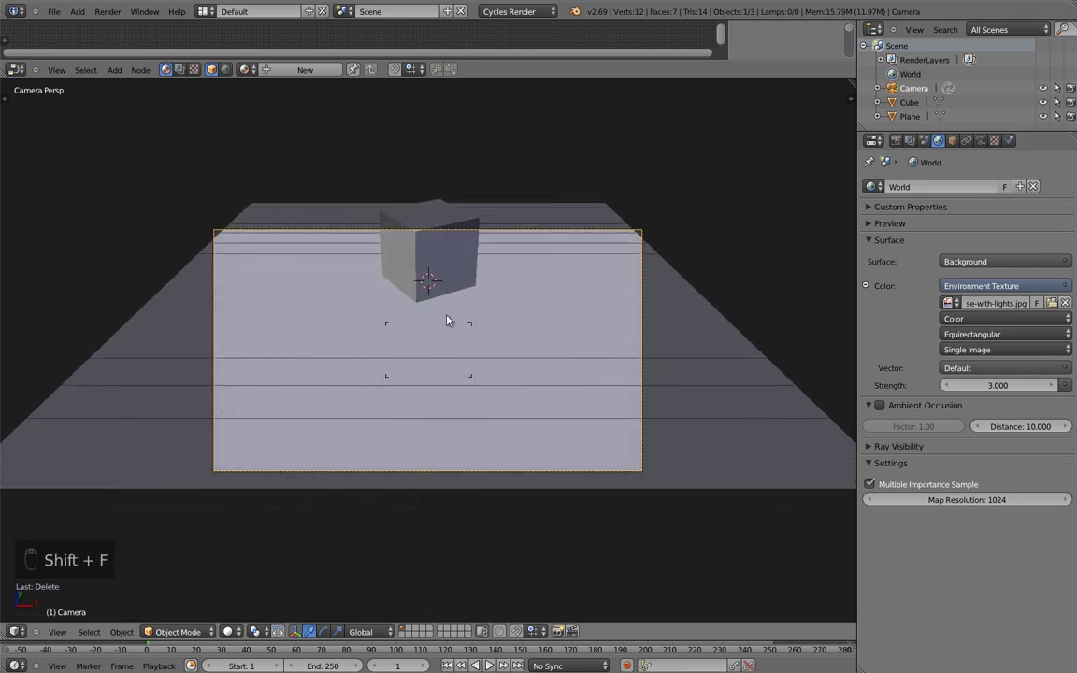
{"action": "left_click", "coordinate": [465, 339]}
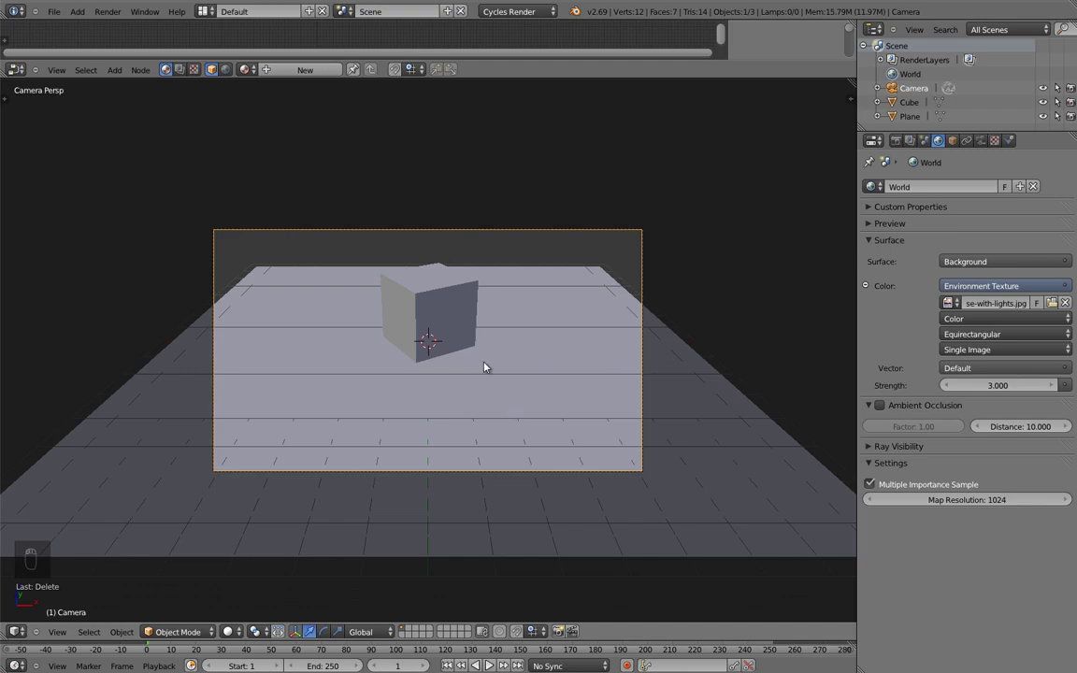
- Select the plane outside the camera view and give it a new material
{"action": "middle_click_drag", "start_coordinate": [727, 283], "coordinate": [574, 350]}
{"action": "right_click", "coordinate": [652, 402]}
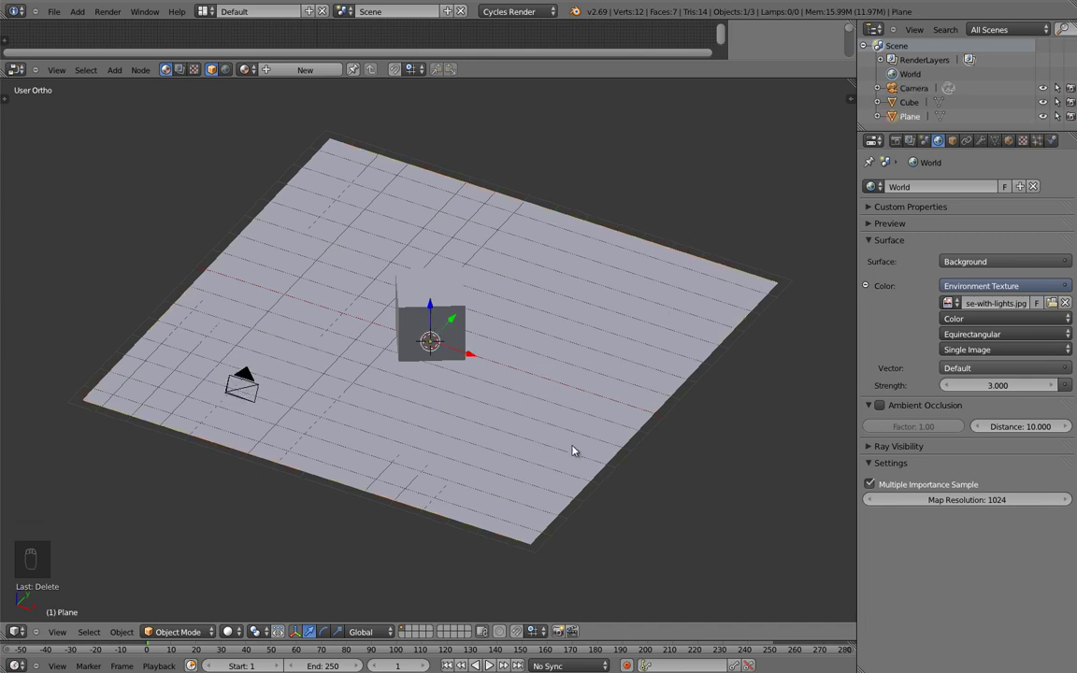
{"action": "left_click", "coordinate": [1008, 143]}
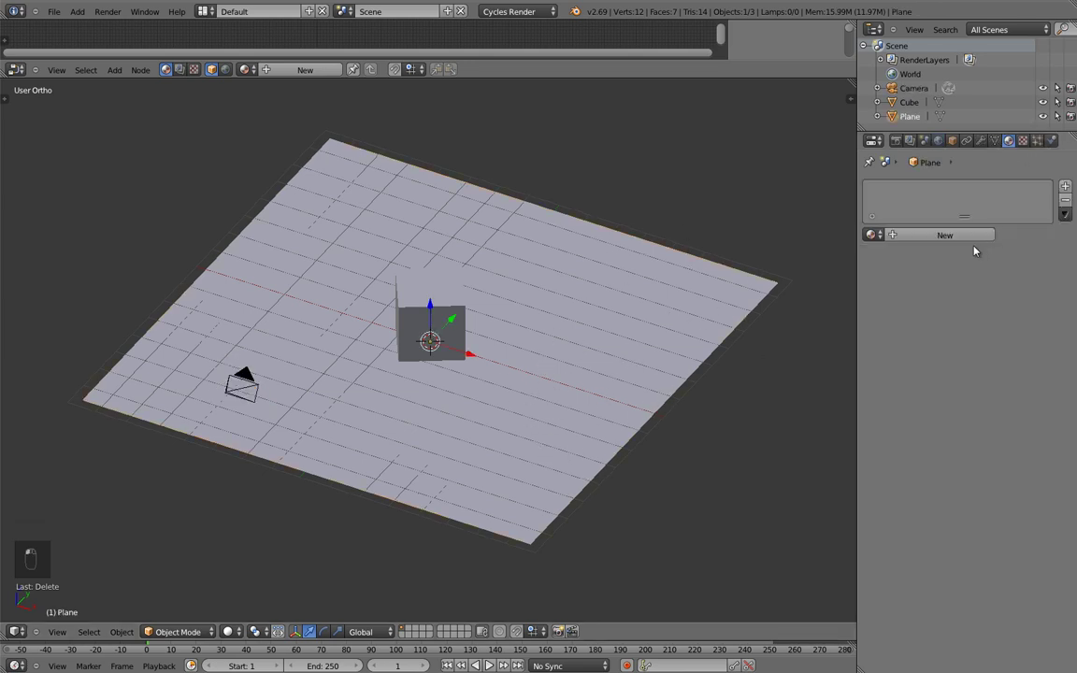
{"action": "left_click", "coordinate": [944, 236]}
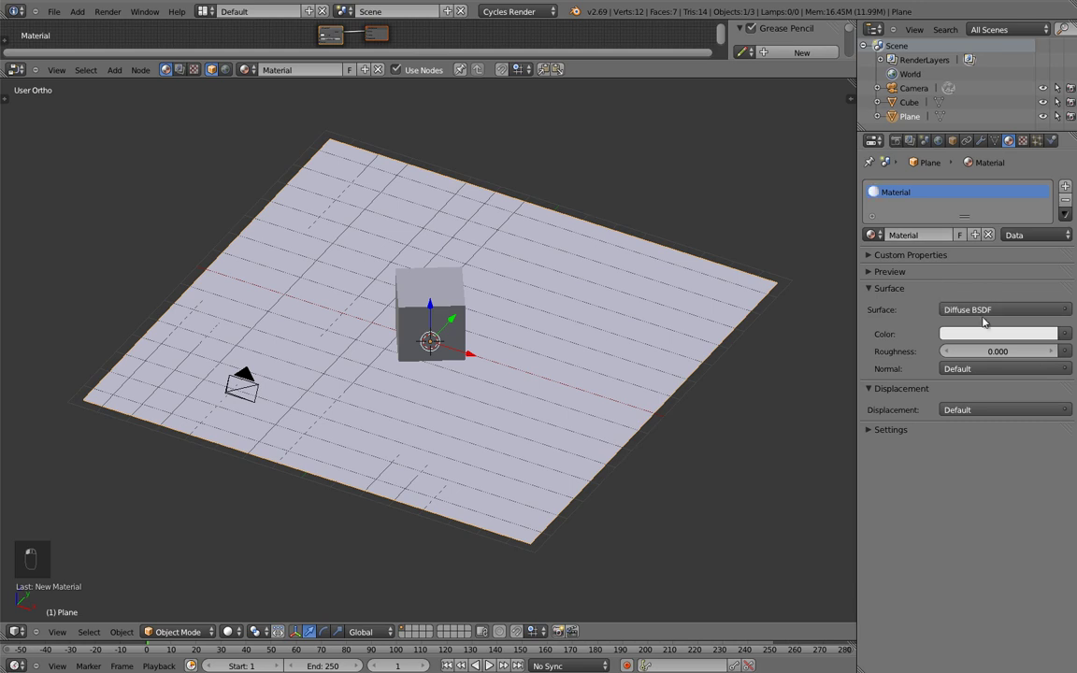
- Set the plane material's surface to a Mix Shader combining a Diffuse BSDF and a Glossy BSDF
{"action": "left_click", "coordinate": [967, 309]}
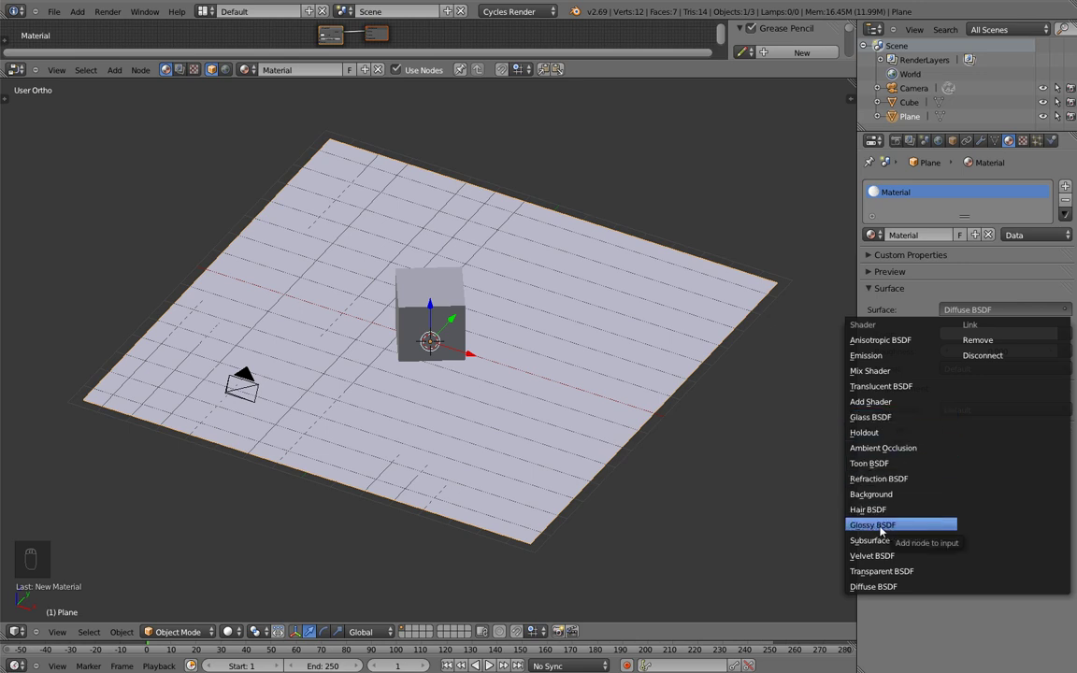
{"action": "left_click", "coordinate": [882, 586]}
{"action": "left_click", "coordinate": [967, 310]}
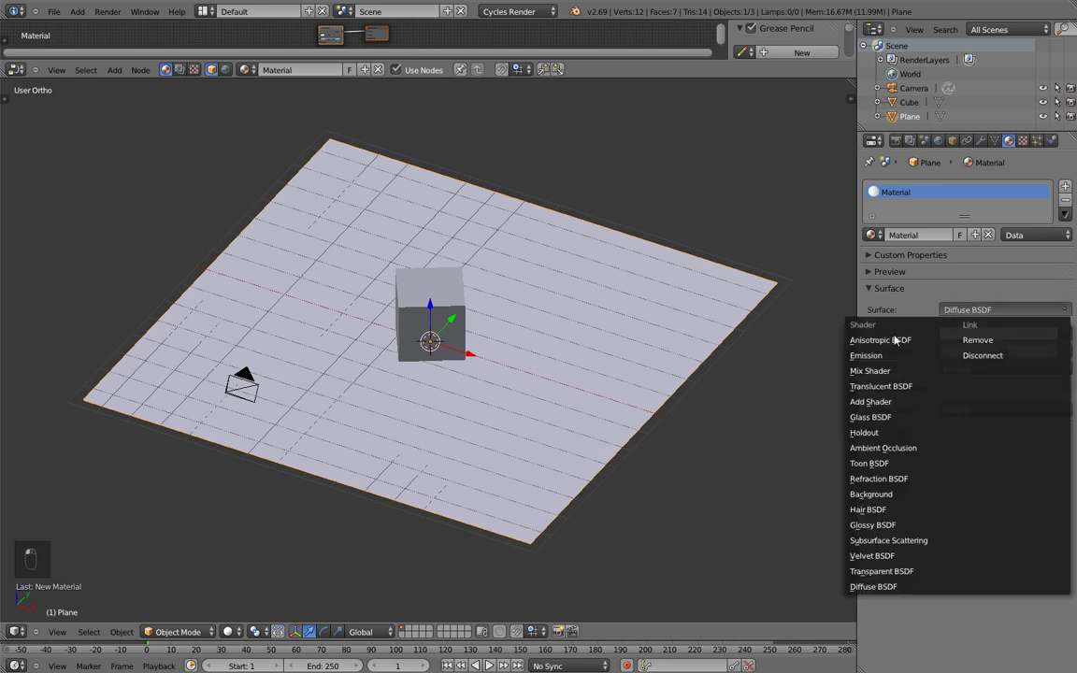
{"action": "left_click", "coordinate": [873, 372]}
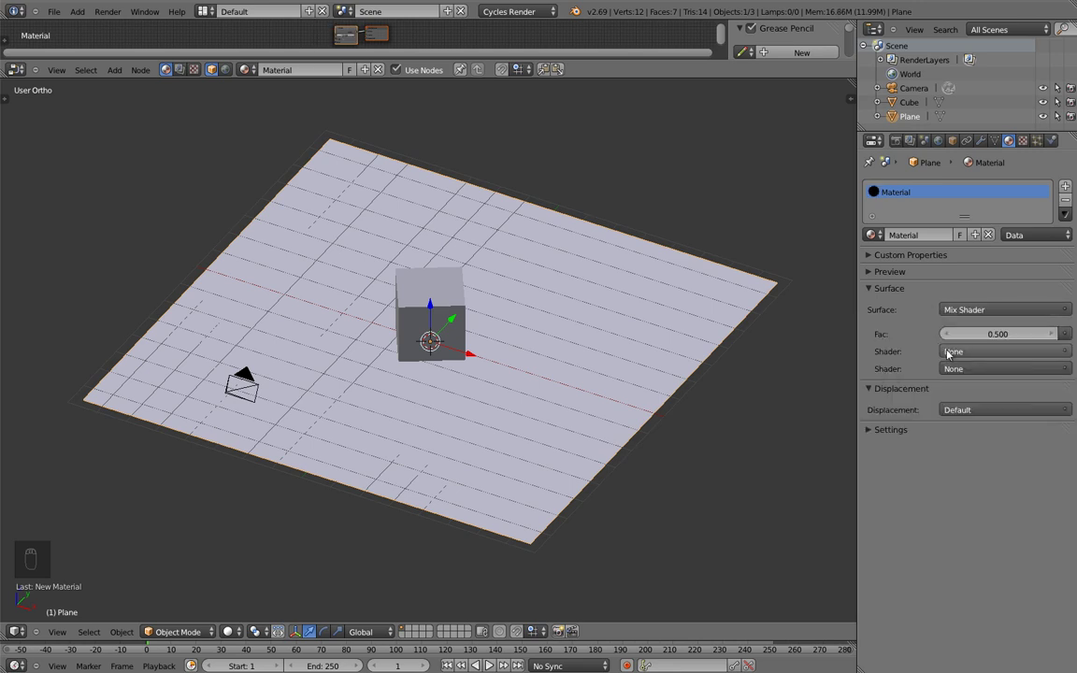
{"action": "left_click", "coordinate": [954, 352]}
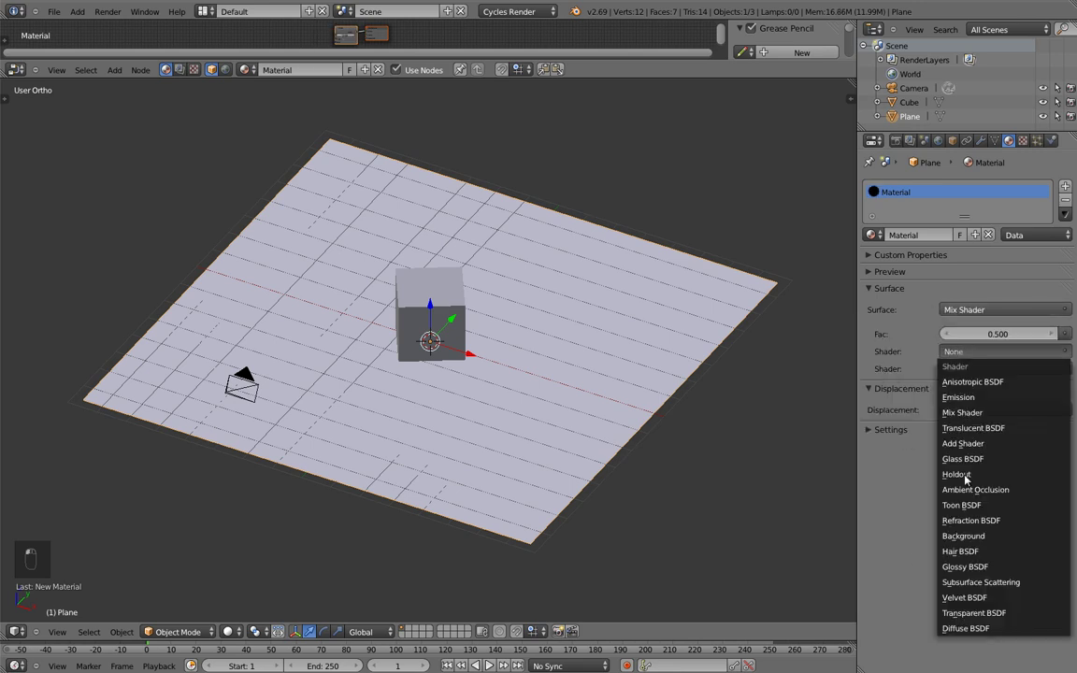
{"action": "left_click", "coordinate": [972, 631]}
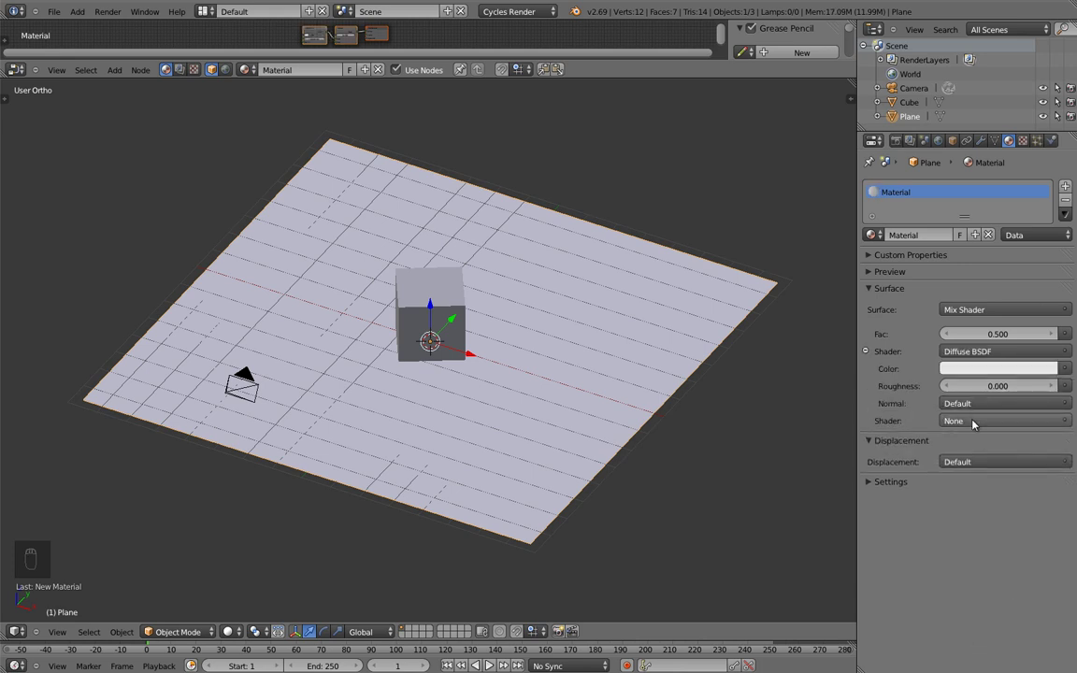
{"action": "left_click", "coordinate": [963, 420]}
{"action": "left_click", "coordinate": [965, 207]}
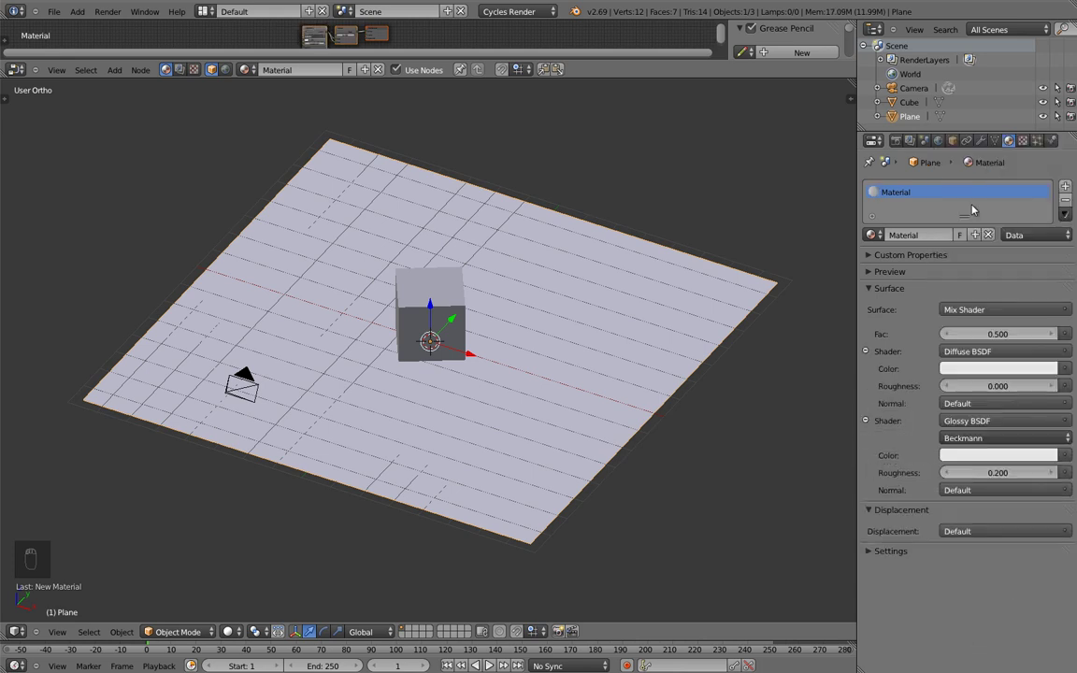
- Use an Image Texture for the diffuse shader's colour and load WoodFine0003_L.jpg from the CGTEXTURES folder in Brent's Textures
{"action": "left_click", "coordinate": [1063, 369]}
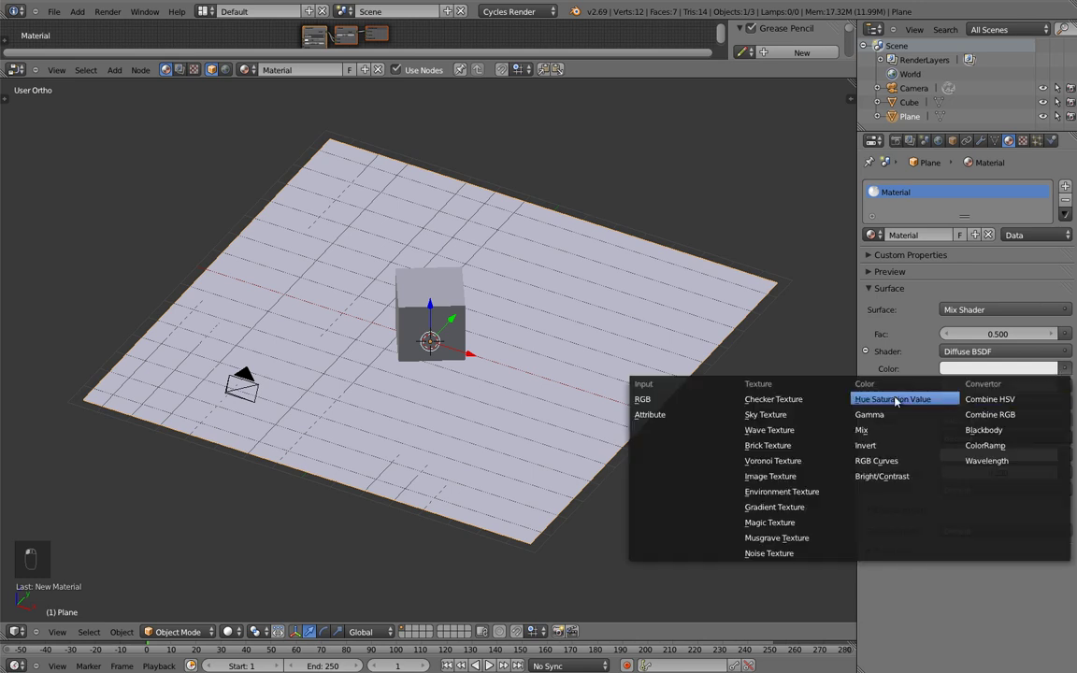
{"action": "left_click", "coordinate": [788, 476]}
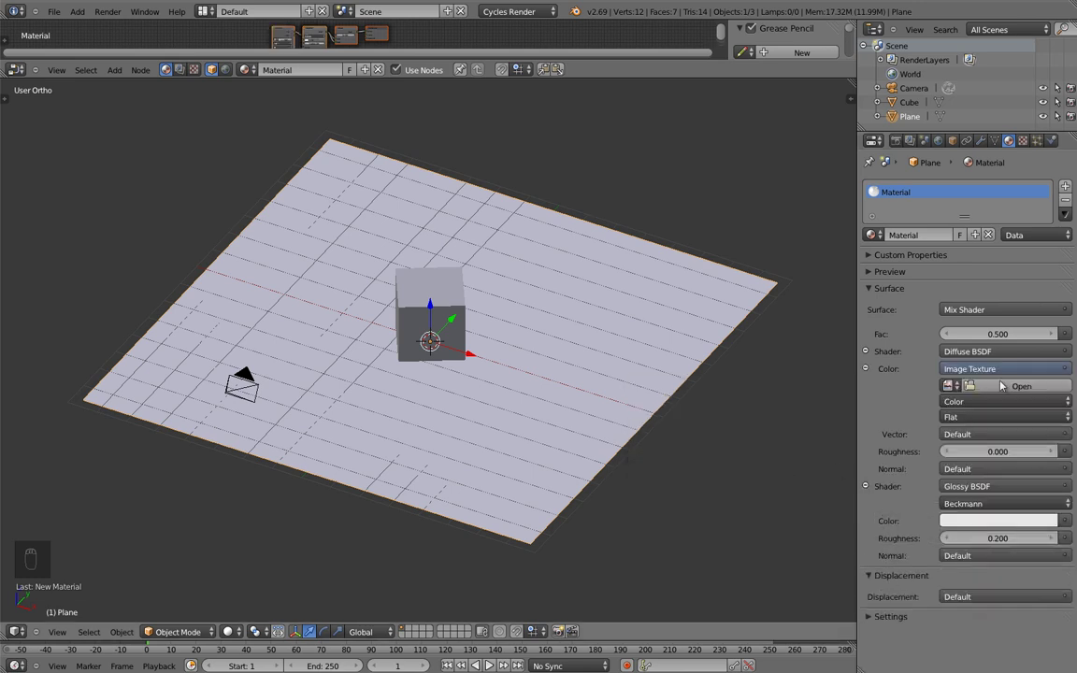
{"action": "left_click", "coordinate": [1021, 384]}
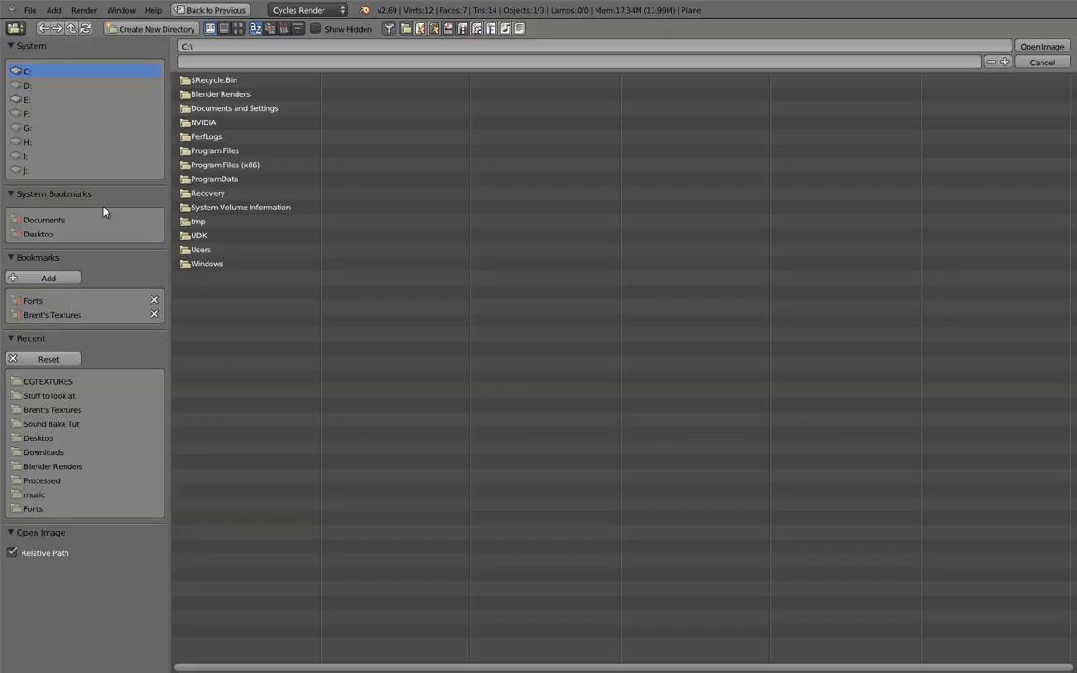
{"action": "left_click", "coordinate": [42, 312]}
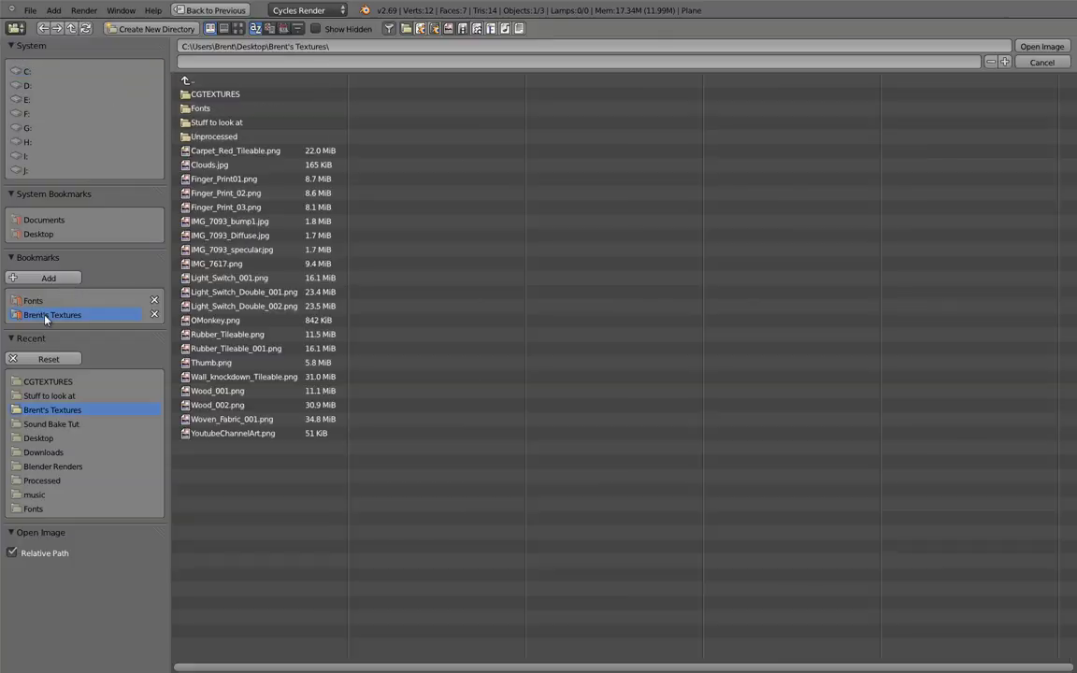
{"action": "left_click", "coordinate": [239, 28]}
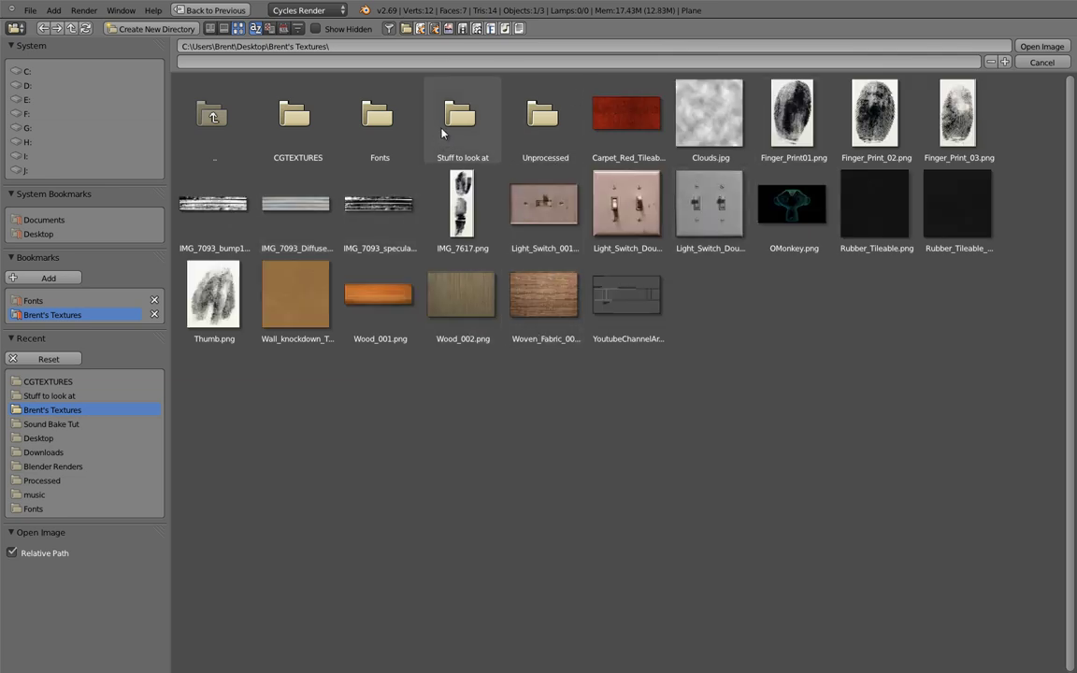
{"action": "left_click", "coordinate": [277, 116]}
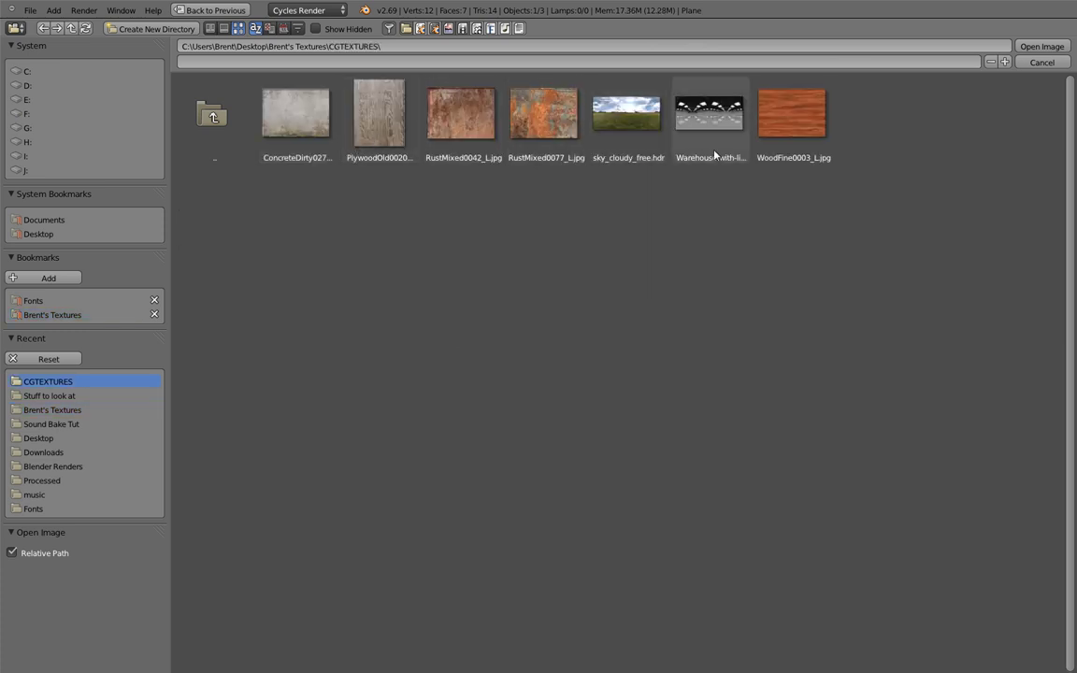
{"action": "left_click", "coordinate": [788, 131]}
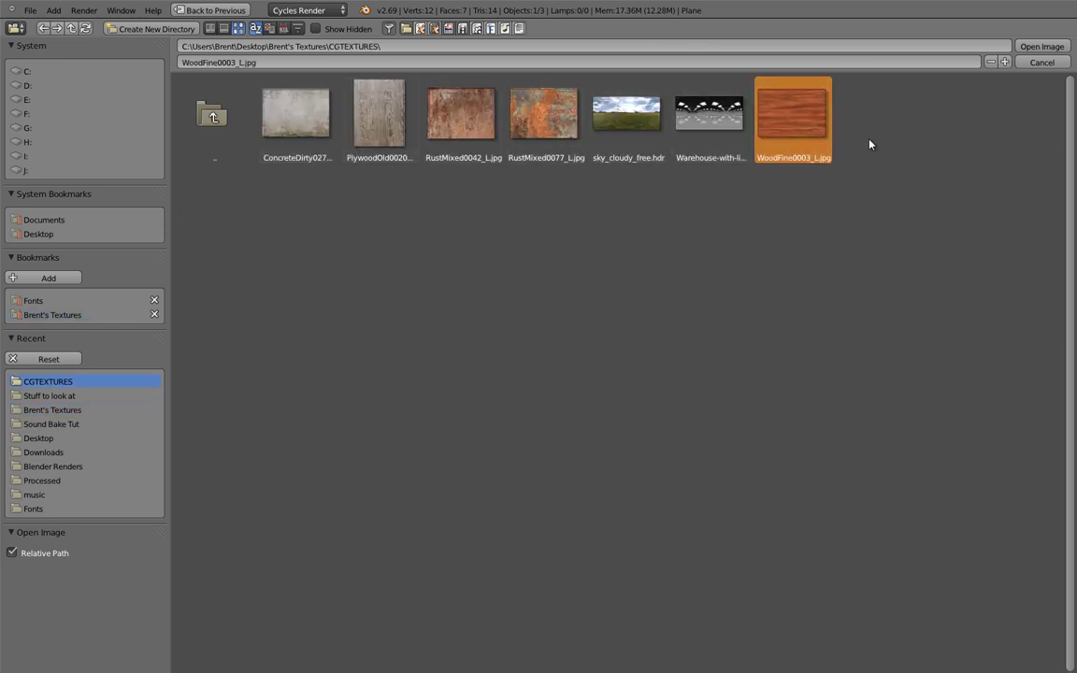
{"action": "left_click", "coordinate": [1040, 46]}
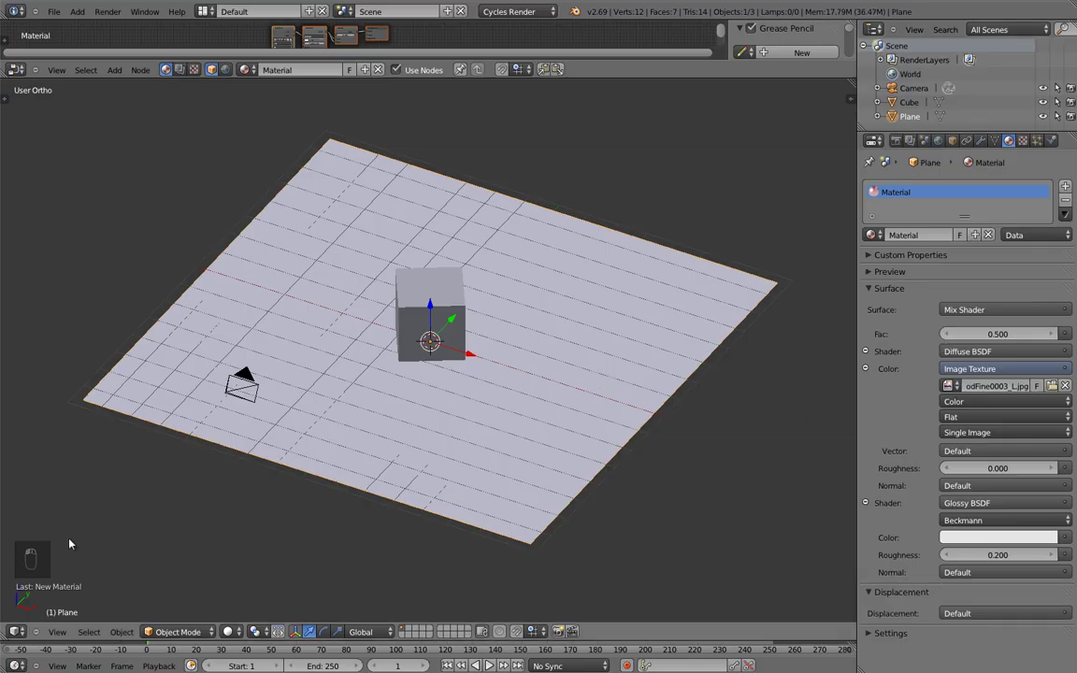
- Preview the scene with rendered viewport shading, then return to solid shading
{"action": "left_click", "coordinate": [227, 632]}
{"action": "left_click", "coordinate": [229, 488]}
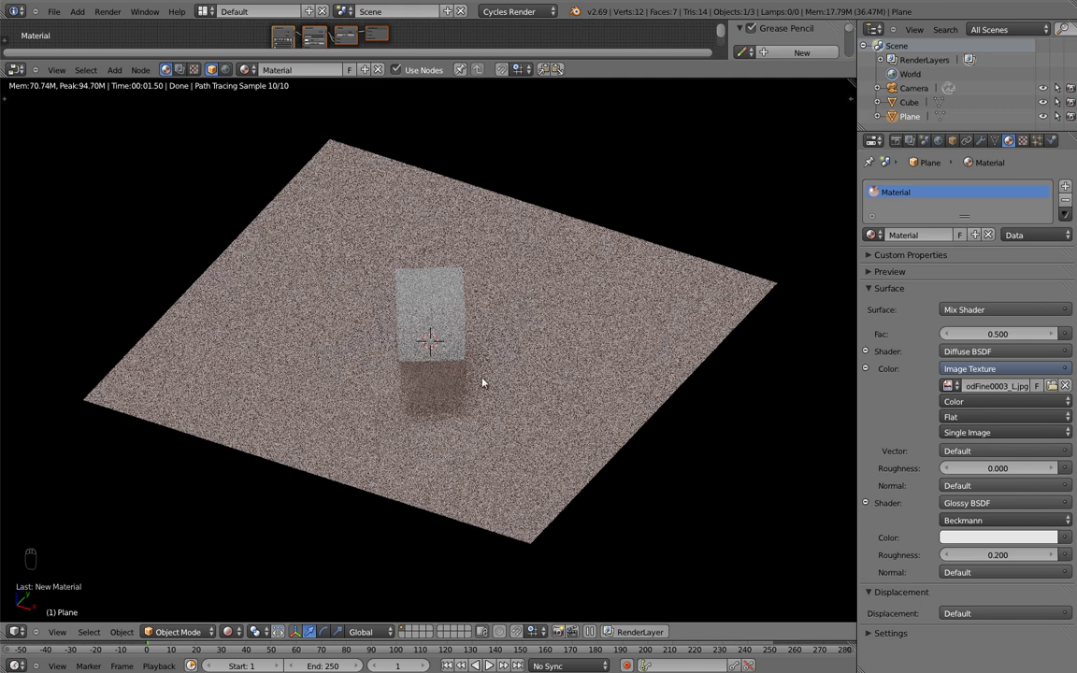
{"action": "key", "text": "z"}
{"action": "key", "text": "z"}
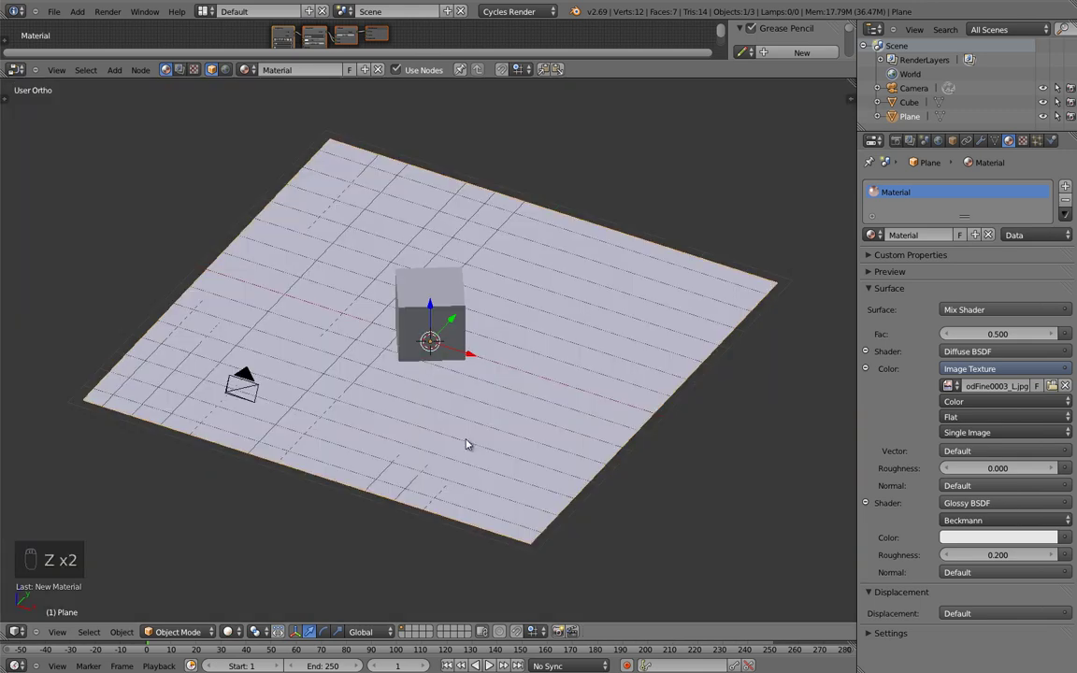
- Enter edit mode on the plane and unwrap its face for UV mapping
{"action": "key", "text": "Tab"}
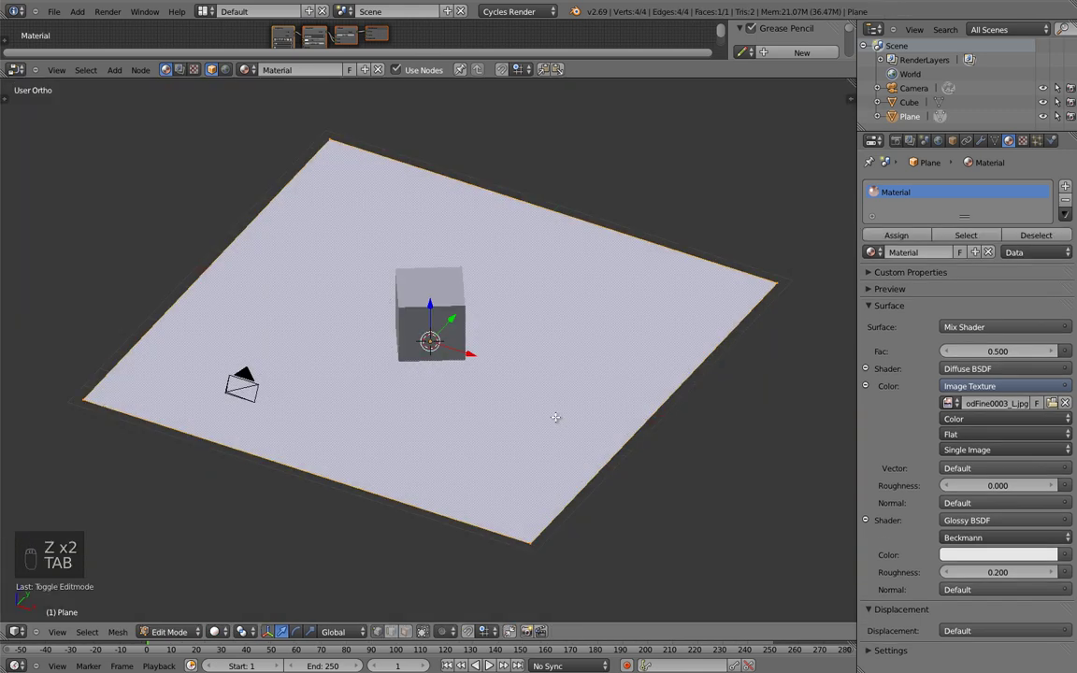
{"action": "key", "text": "u"}
{"action": "left_click", "coordinate": [556, 415]}
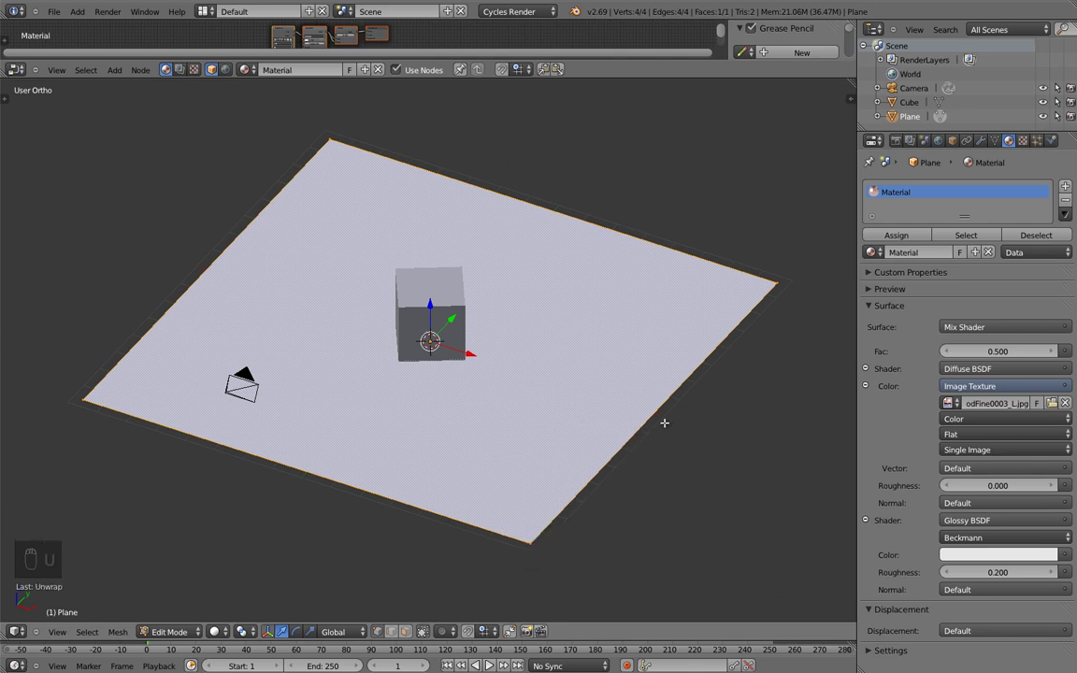
- Leave edit mode on the plane, preview it with rendered shading, and set its Mix Shader factor to 0.100
{"action": "key", "text": "Tab"}
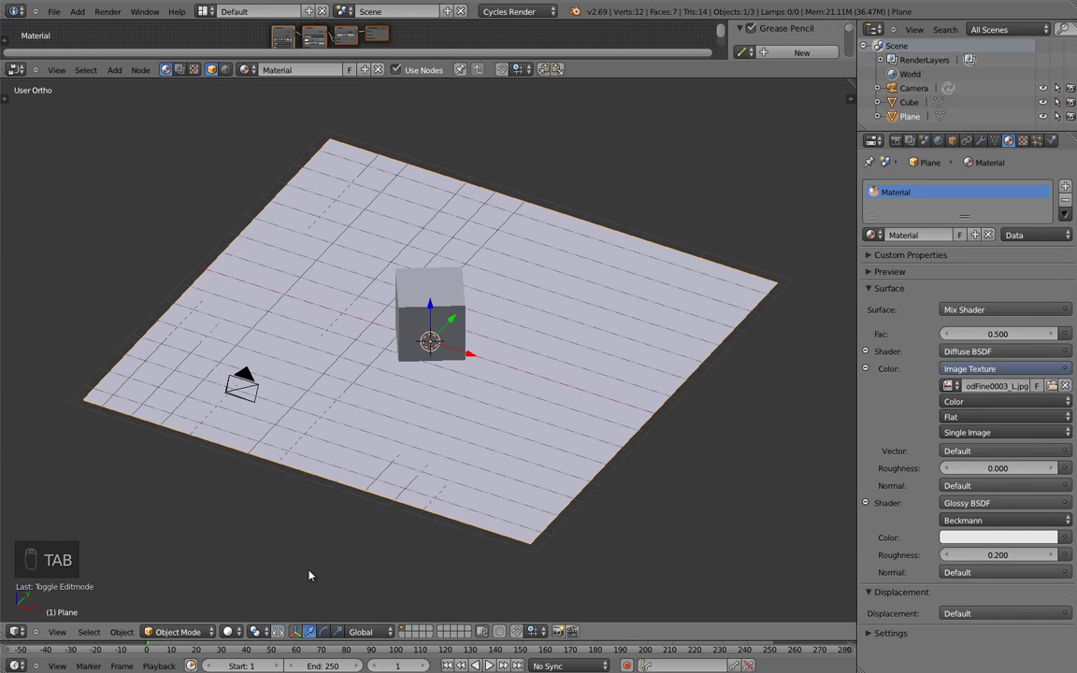
{"action": "left_click", "coordinate": [229, 632]}
{"action": "left_click", "coordinate": [251, 542]}
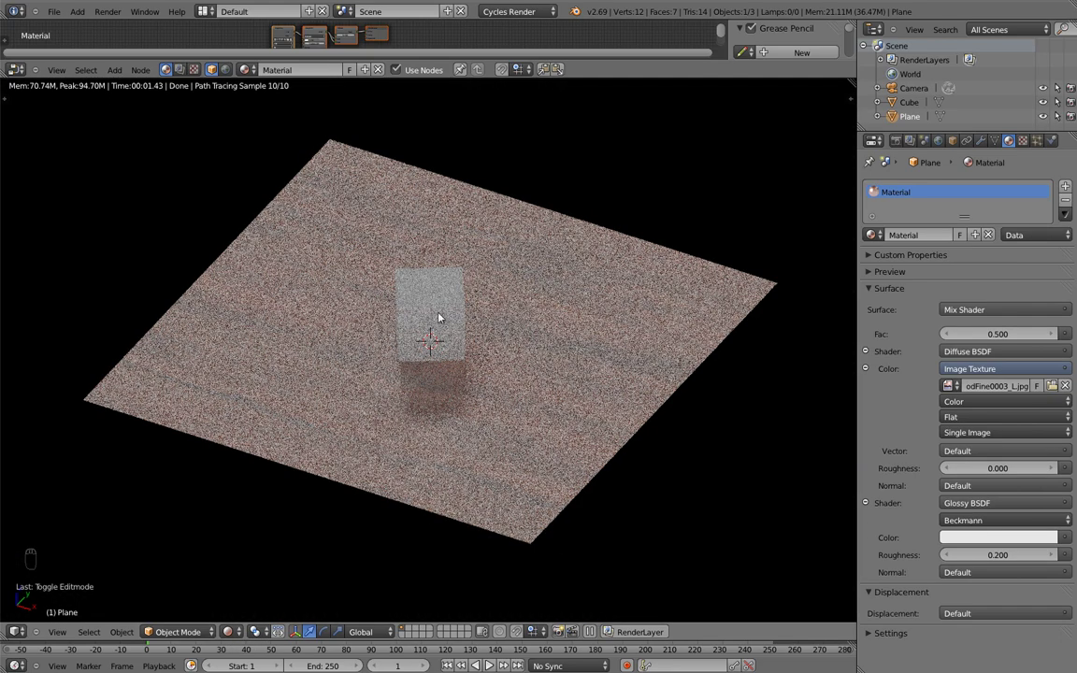
{"action": "left_click", "coordinate": [947, 338]}
{"action": "left_click", "coordinate": [947, 338]}
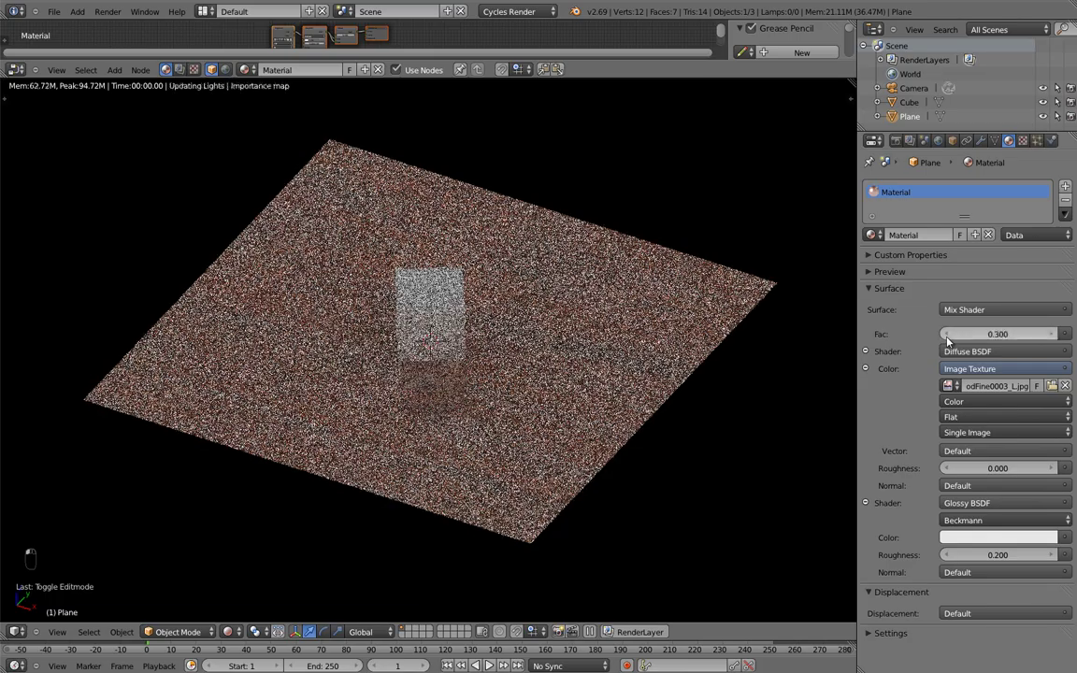
{"action": "left_click", "coordinate": [947, 338]}
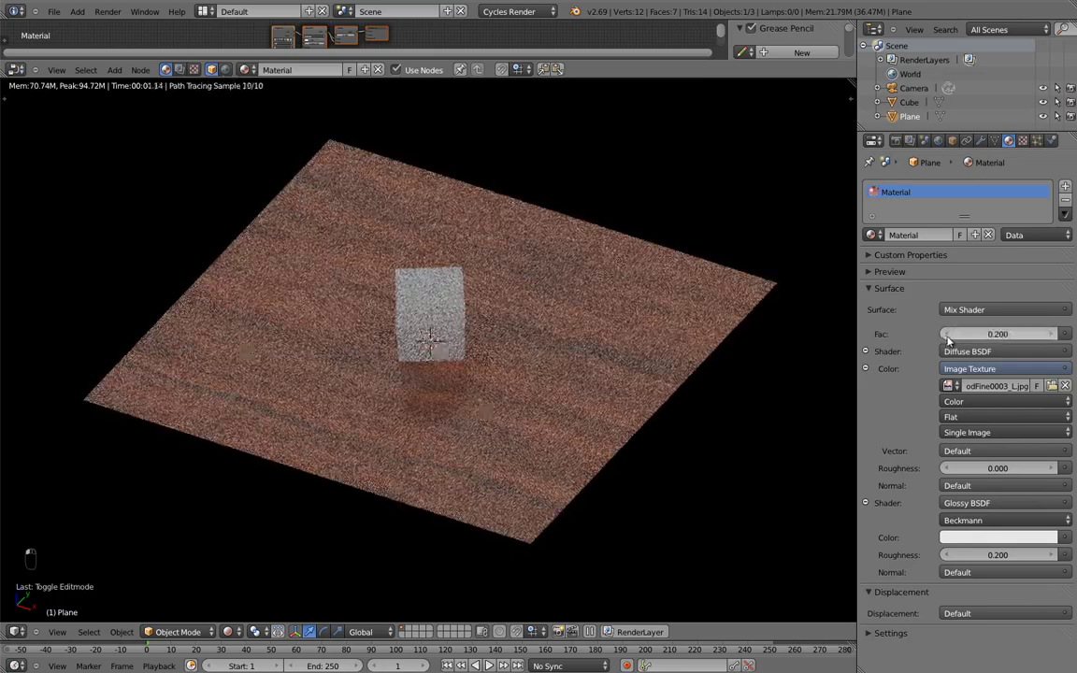
{"action": "left_click", "coordinate": [947, 338]}
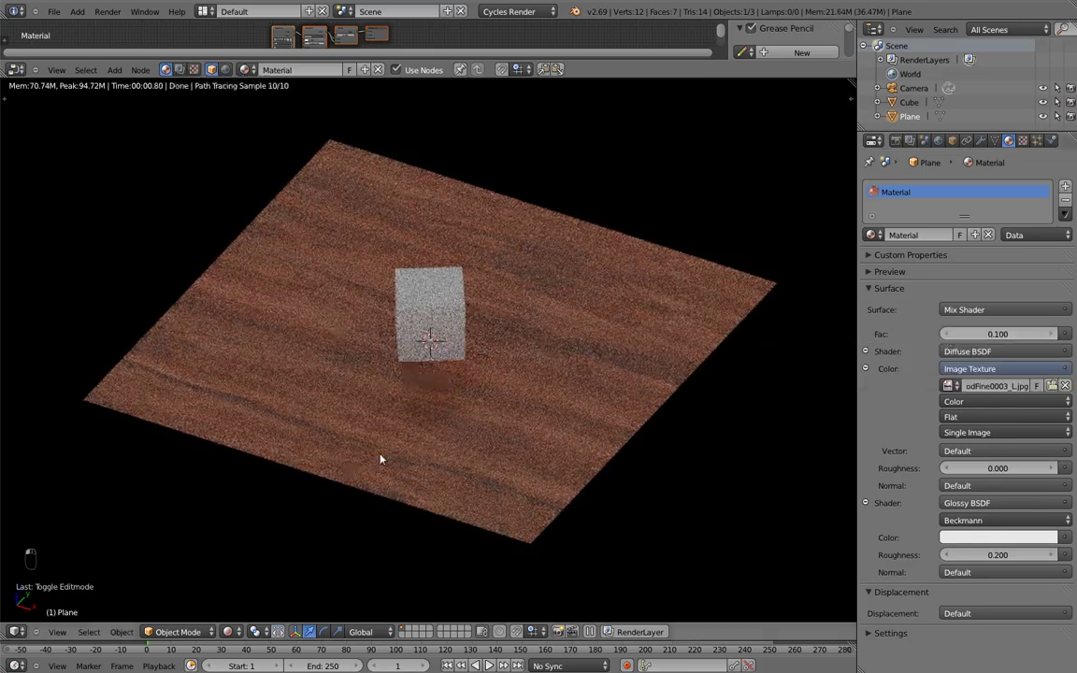
- Inspect the plane's reflections around the cube and set the Glossy BSDF roughness to 0.100
{"action": "middle_click_drag", "start_coordinate": [228, 410], "coordinate": [306, 361]}
{"action": "scroll", "coordinate": [465, 367], "scroll_direction": "up", "scroll_amount": 2}
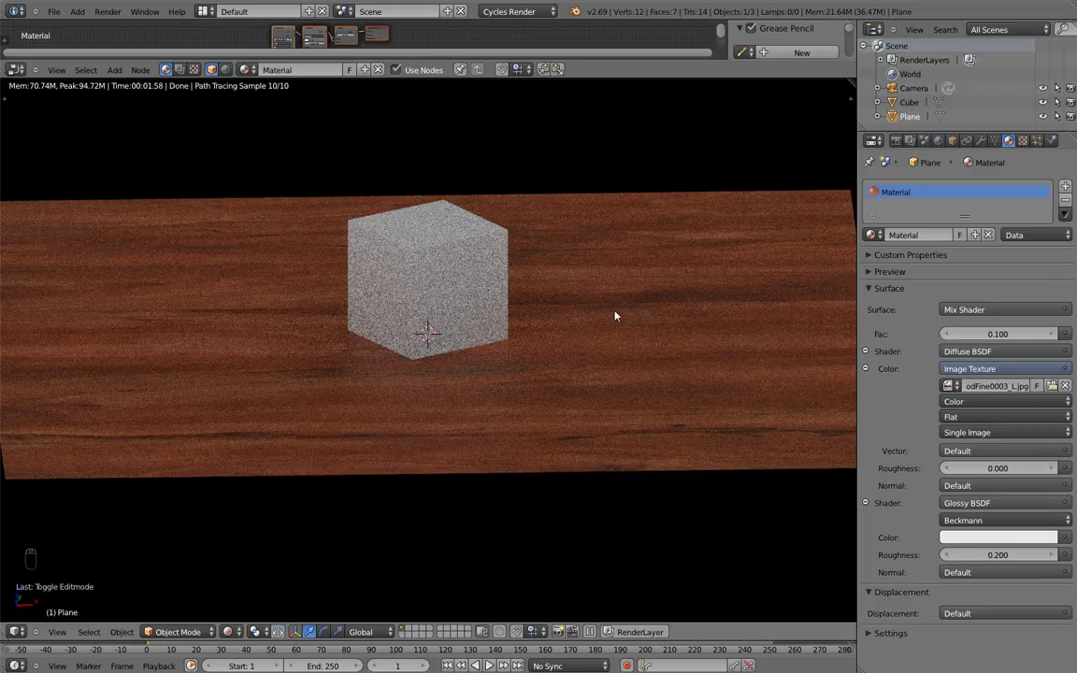
{"action": "middle_click_drag", "start_coordinate": [653, 330], "coordinate": [473, 384]}
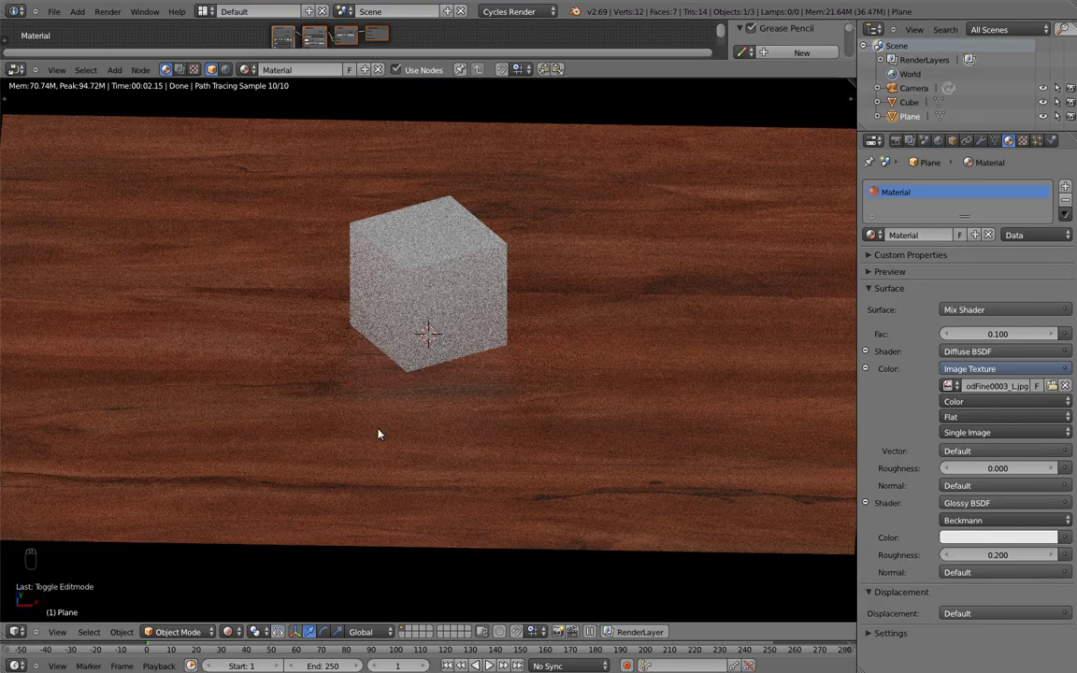
{"action": "middle_click_drag", "start_coordinate": [286, 404], "coordinate": [334, 383]}
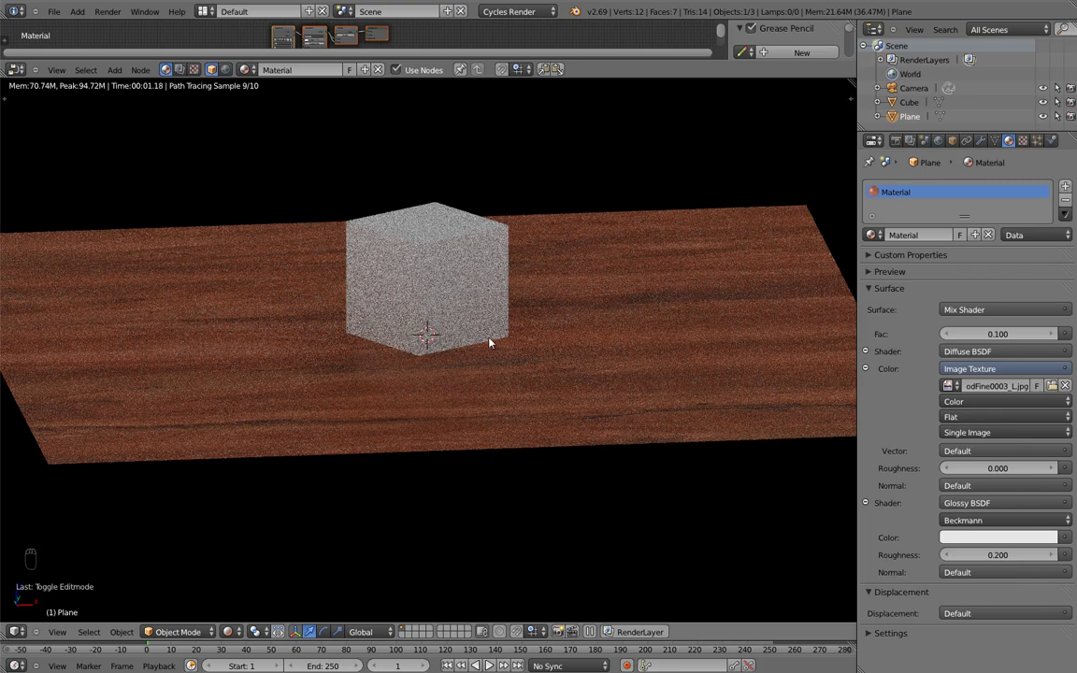
{"action": "left_click", "coordinate": [947, 555]}
{"action": "middle_click_drag", "start_coordinate": [577, 293], "coordinate": [644, 344]}
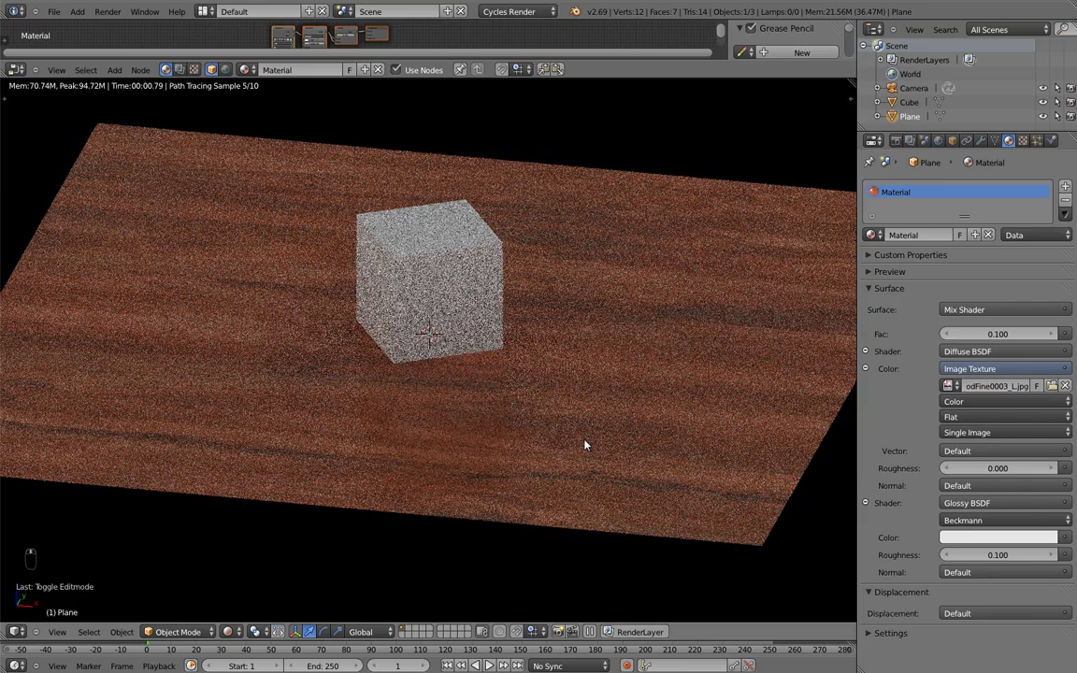
- Render the scene from the camera view, then close the render result
{"action": "key", "text": "KP_0"}
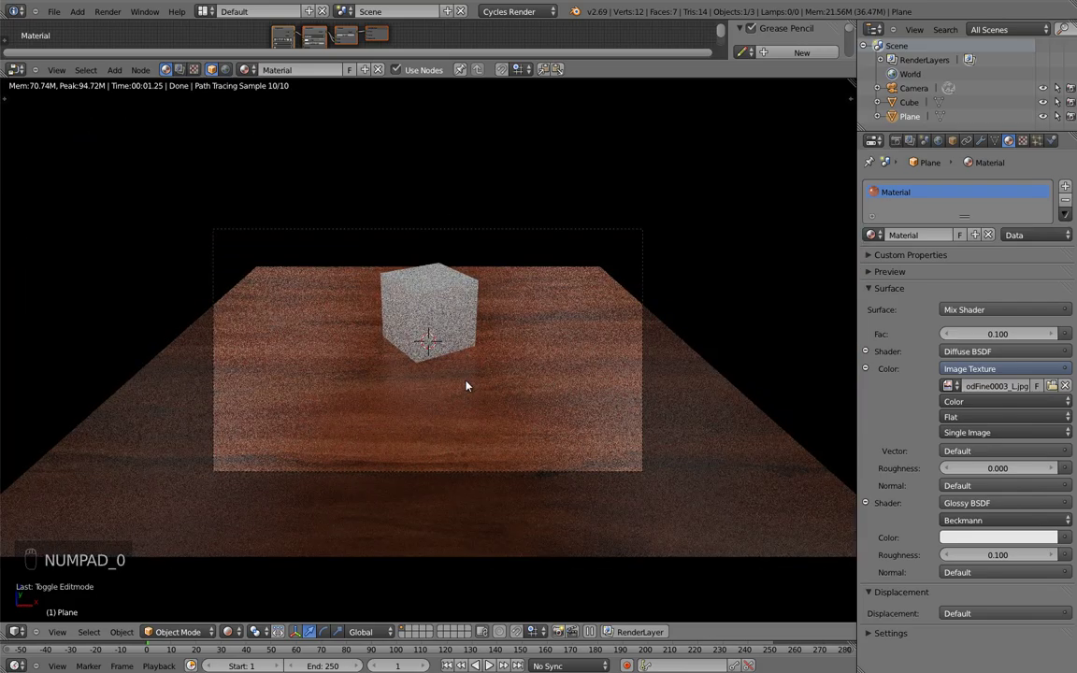
{"action": "key", "text": "F12"}
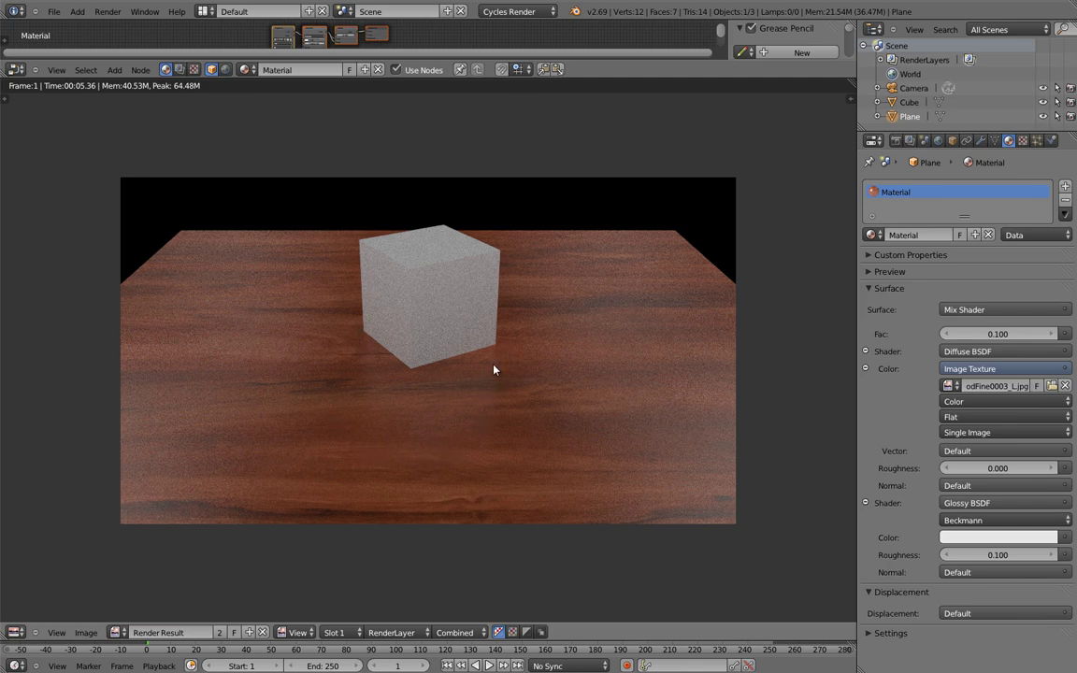
{"action": "key", "text": "Escape"}
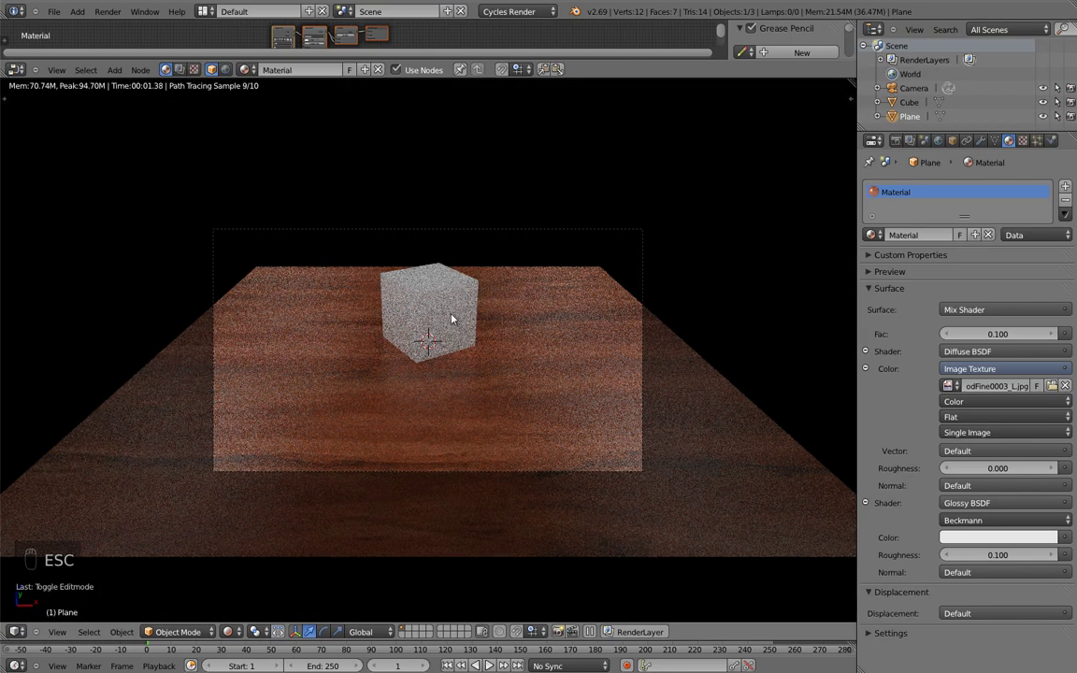
- Select the cube and return the viewport to solid shading
{"action": "right_click", "coordinate": [451, 319]}
{"action": "key", "text": "z"}
{"action": "key", "text": "z"}
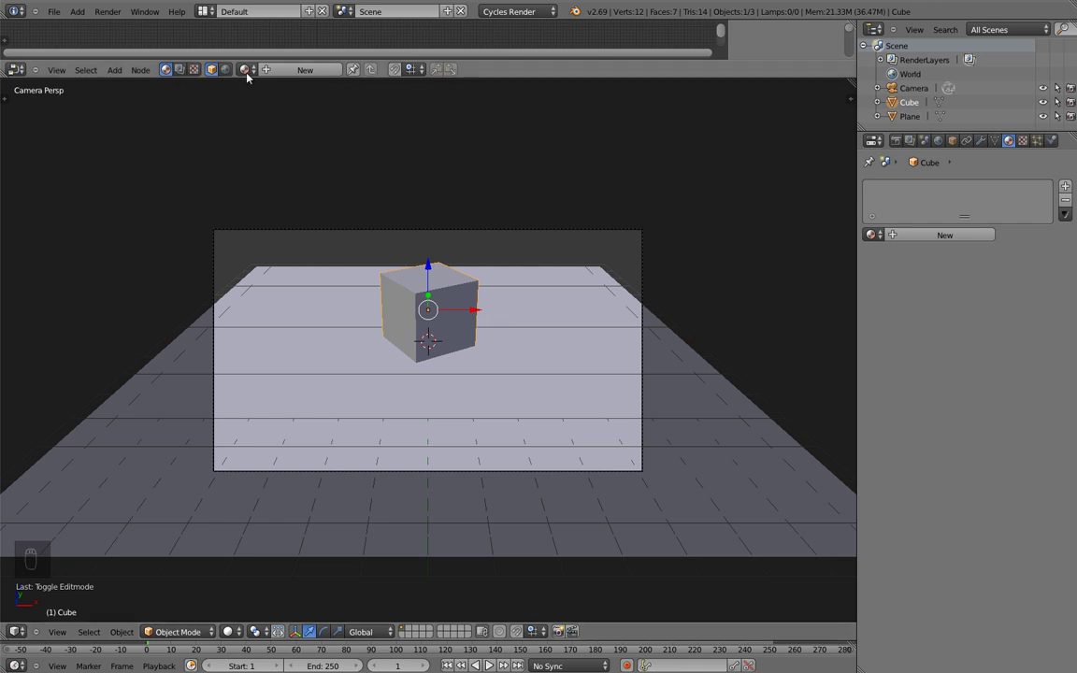
- Enlarge the node editor area, change it to the UV/Image Editor, and unlink the Render Result image from it
{"action": "left_click_drag", "start_coordinate": [502, 79], "coordinate": [512, 217]}
{"action": "left_click", "coordinate": [15, 224]}
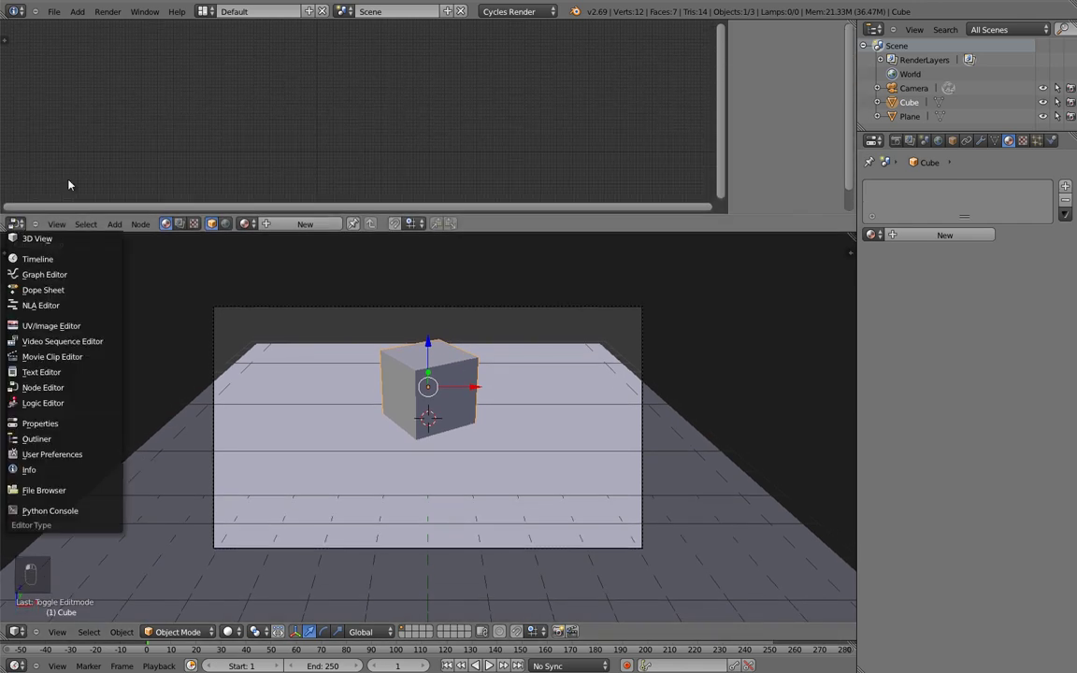
{"action": "left_click", "coordinate": [15, 223]}
{"action": "left_click", "coordinate": [52, 325]}
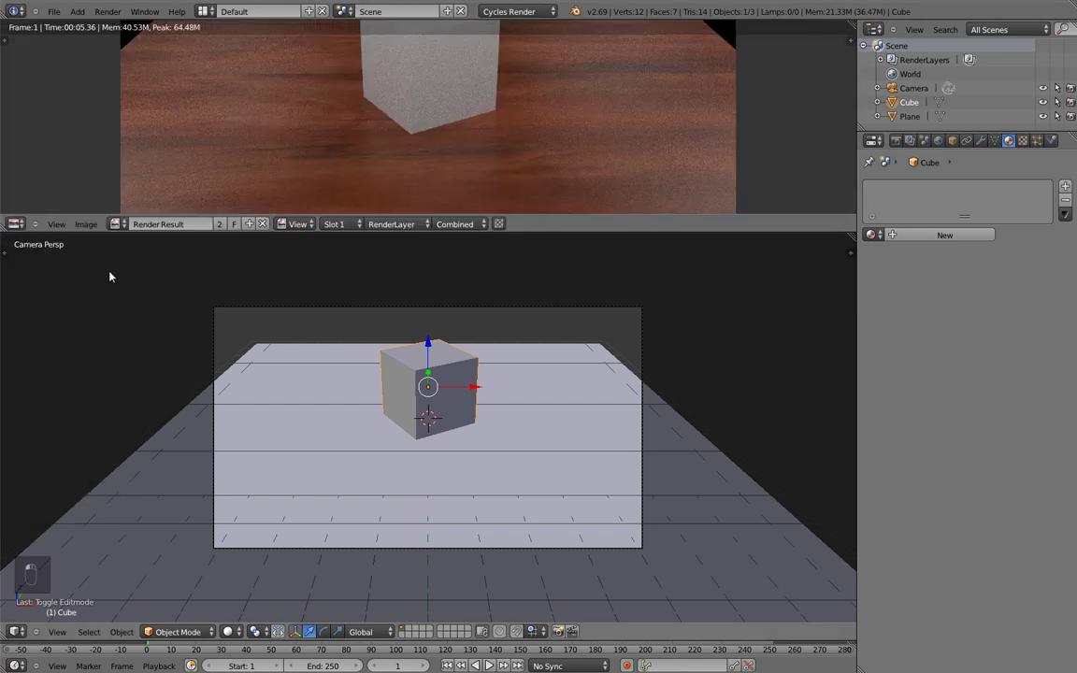
{"action": "left_click", "coordinate": [262, 224]}
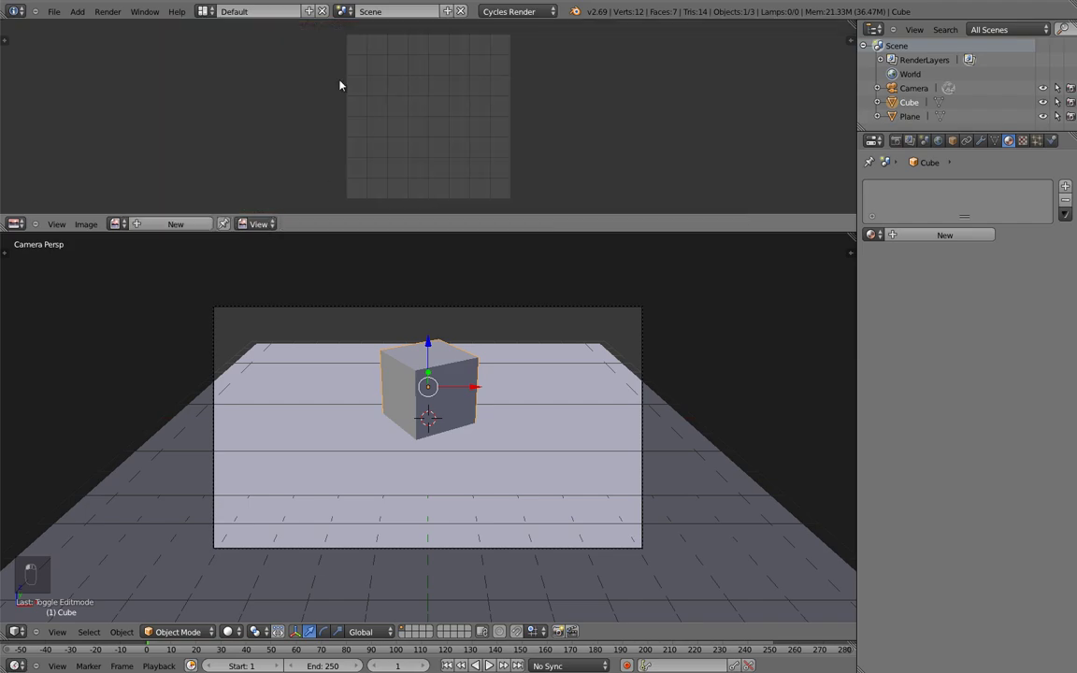
- Load Build_your_own_Hellraiser_Box_by_Gonchir.jpg from the Stuff to look at folder into the UV/Image Editor
{"action": "left_click", "coordinate": [86, 224]}
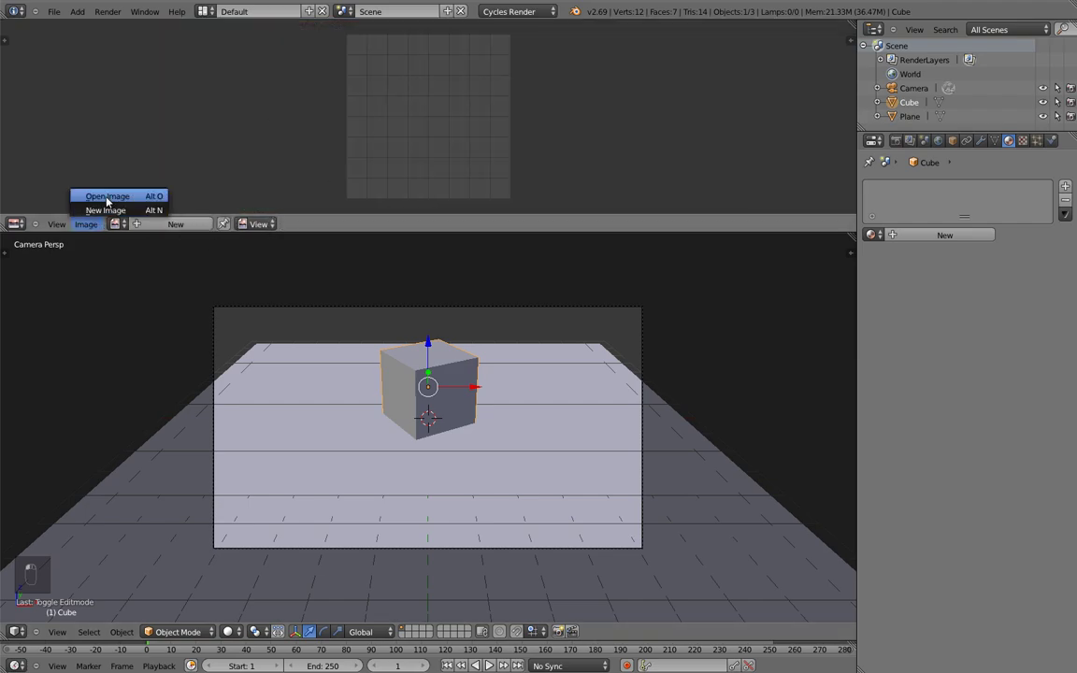
{"action": "left_click", "coordinate": [106, 196]}
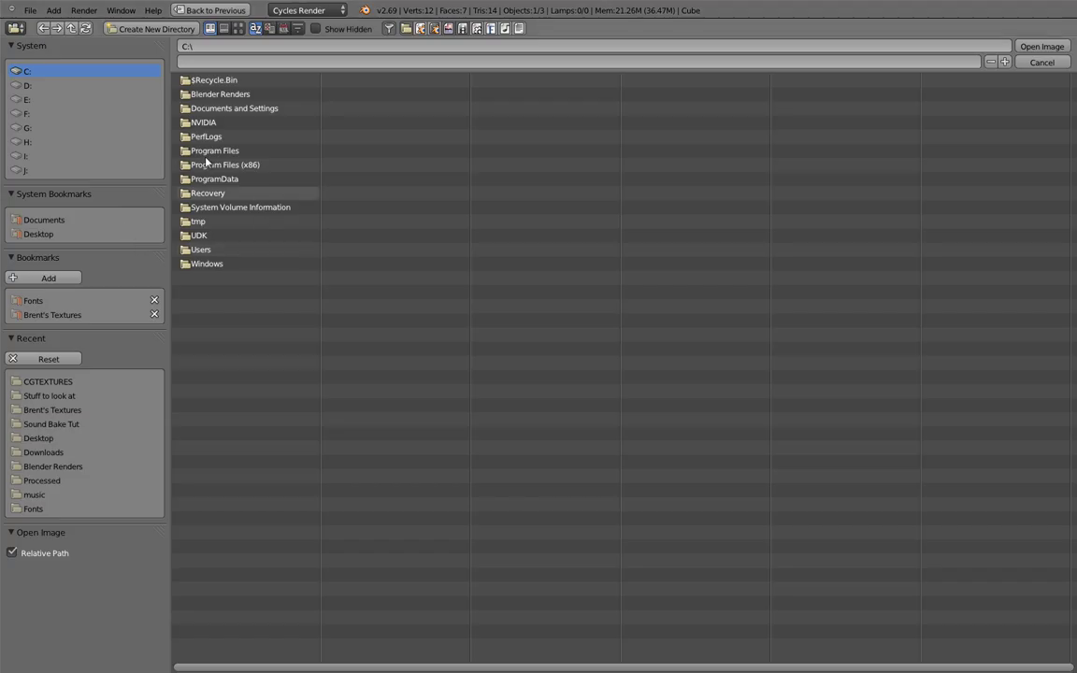
{"action": "left_click", "coordinate": [34, 317]}
{"action": "left_click", "coordinate": [247, 125]}
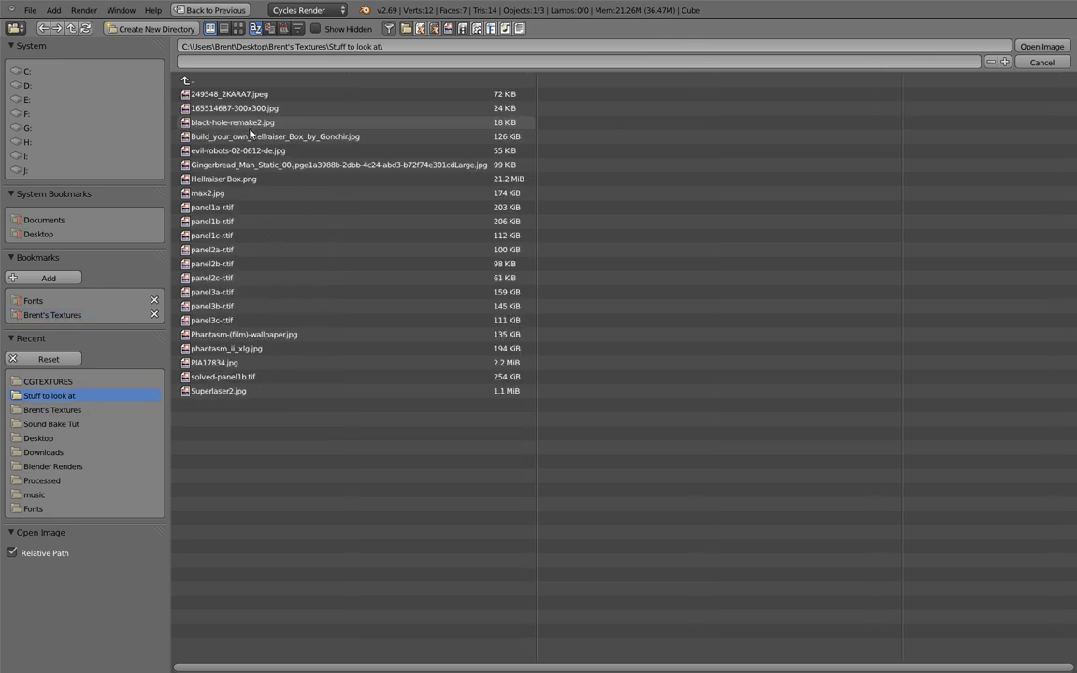
{"action": "left_click", "coordinate": [238, 28]}
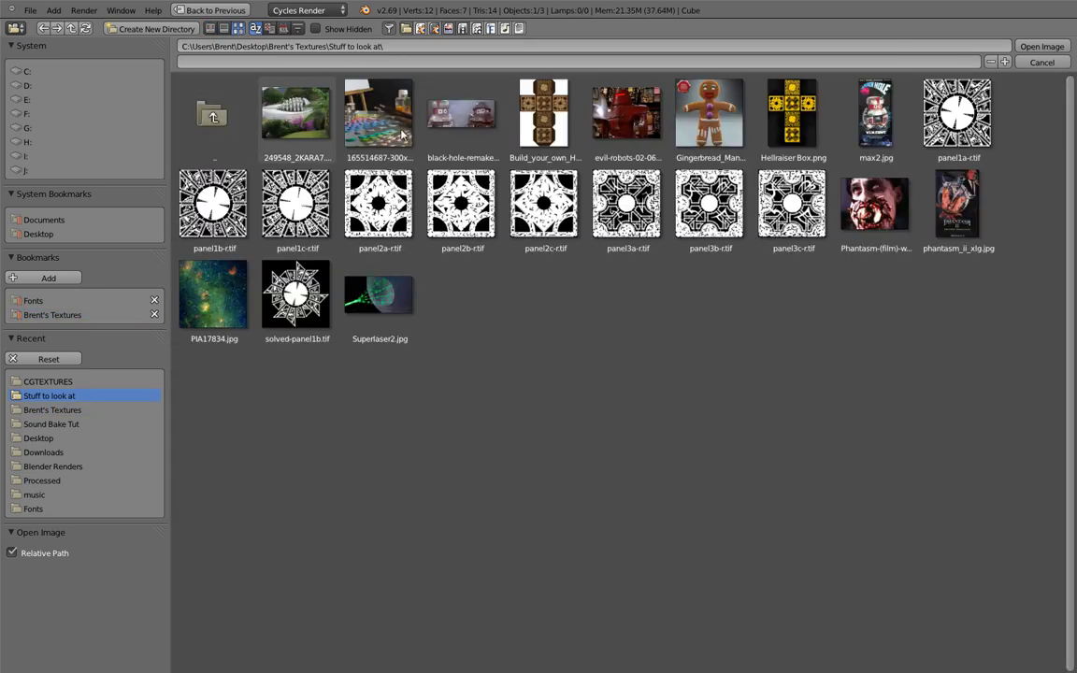
{"action": "left_click", "coordinate": [543, 112]}
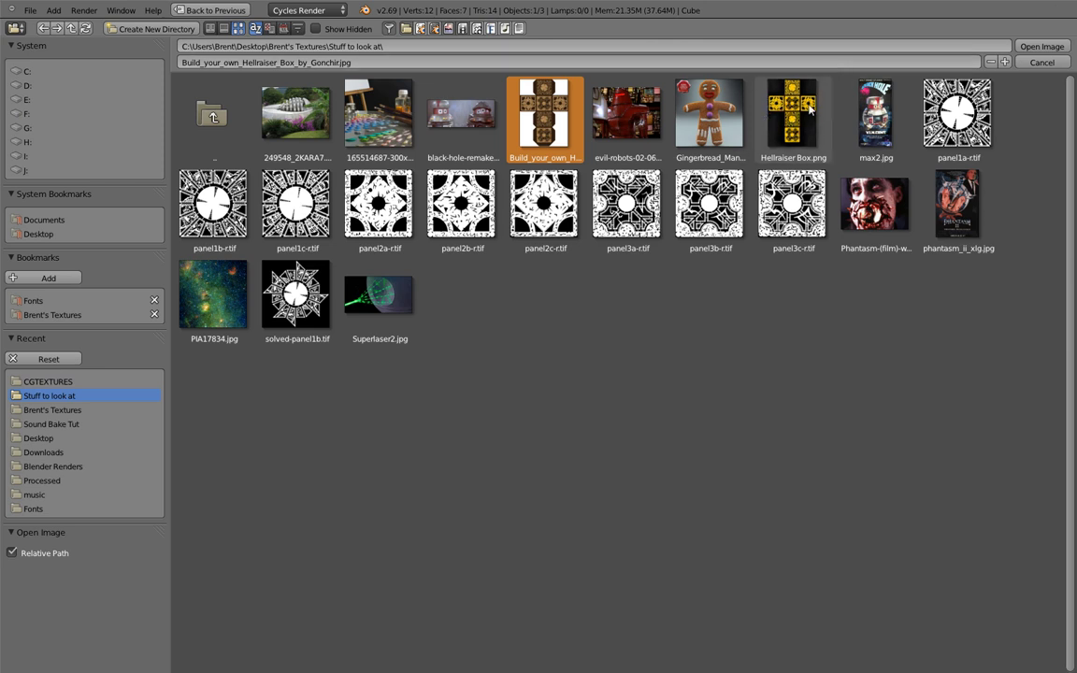
{"action": "left_click", "coordinate": [1035, 48]}
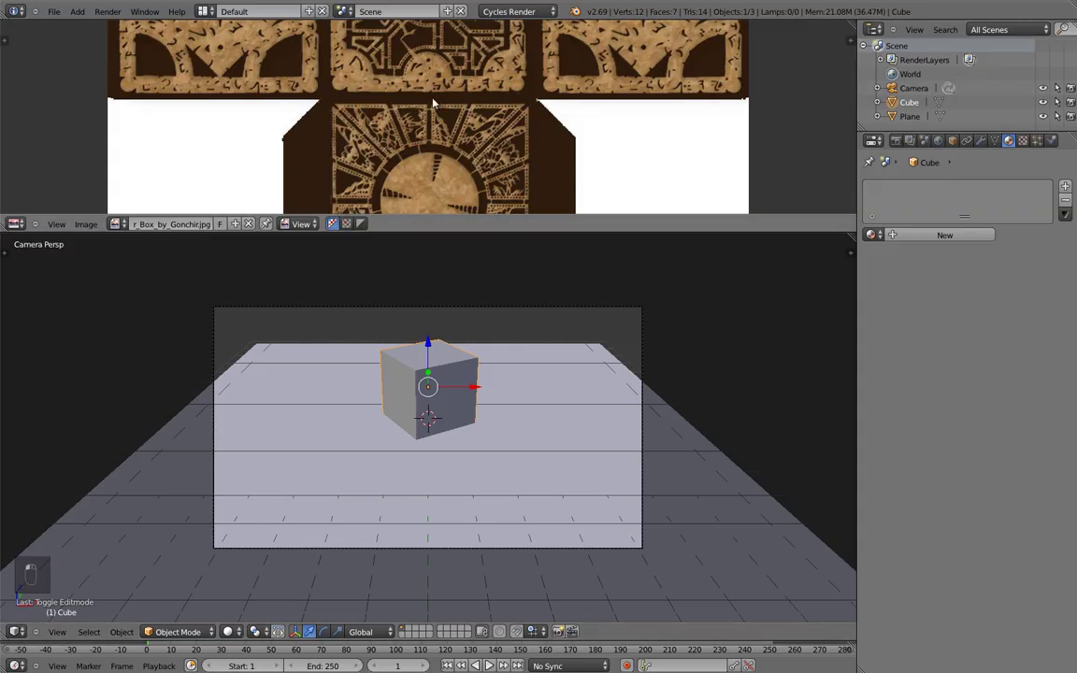
{"action": "scroll", "coordinate": [433, 103], "scroll_direction": "down", "scroll_amount": 7}
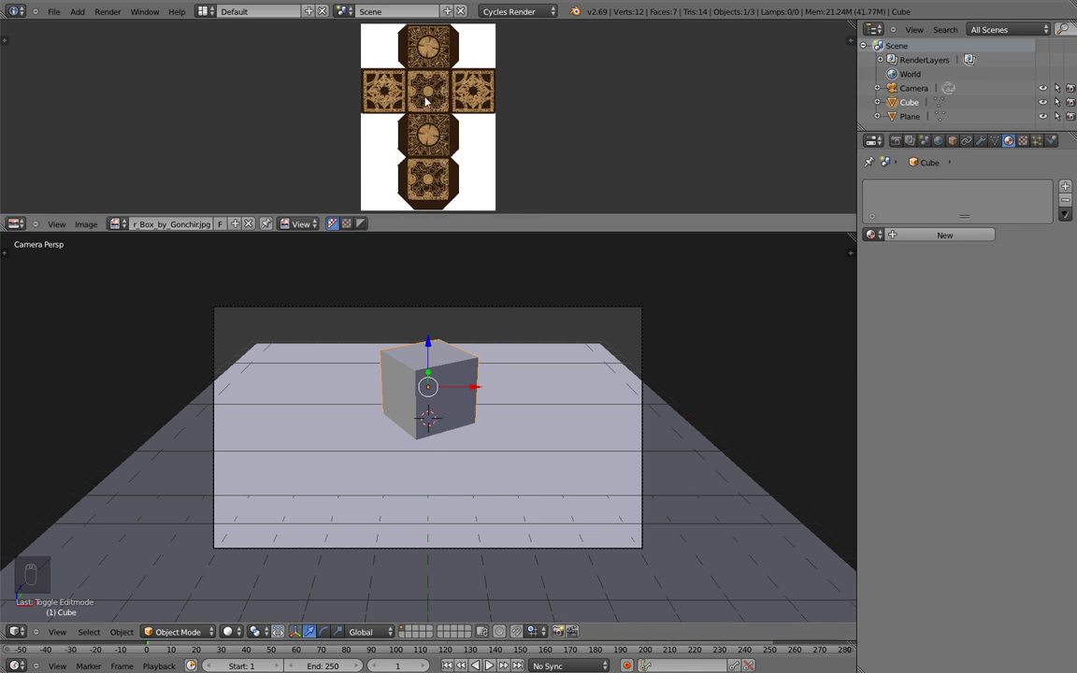
- Enter edit mode on the cube and use edge selection
{"action": "scroll", "coordinate": [332, 391], "scroll_direction": "up", "scroll_amount": 4}
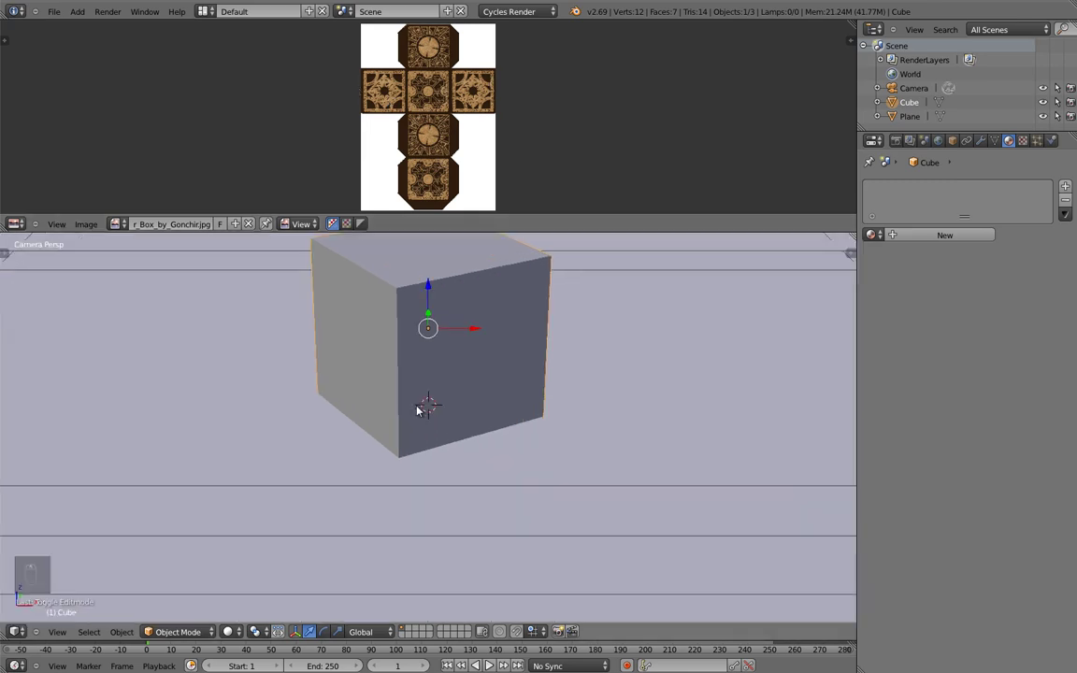
{"action": "scroll", "coordinate": [409, 411], "scroll_direction": "down", "scroll_amount": 2}
{"action": "mouse_move", "coordinate": [245, 383]}
{"action": "middle_mouse_down"}
{"action": "mouse_move", "coordinate": [257, 413]}
{"action": "mouse_move", "coordinate": [249, 404]}
{"action": "middle_mouse_up"}
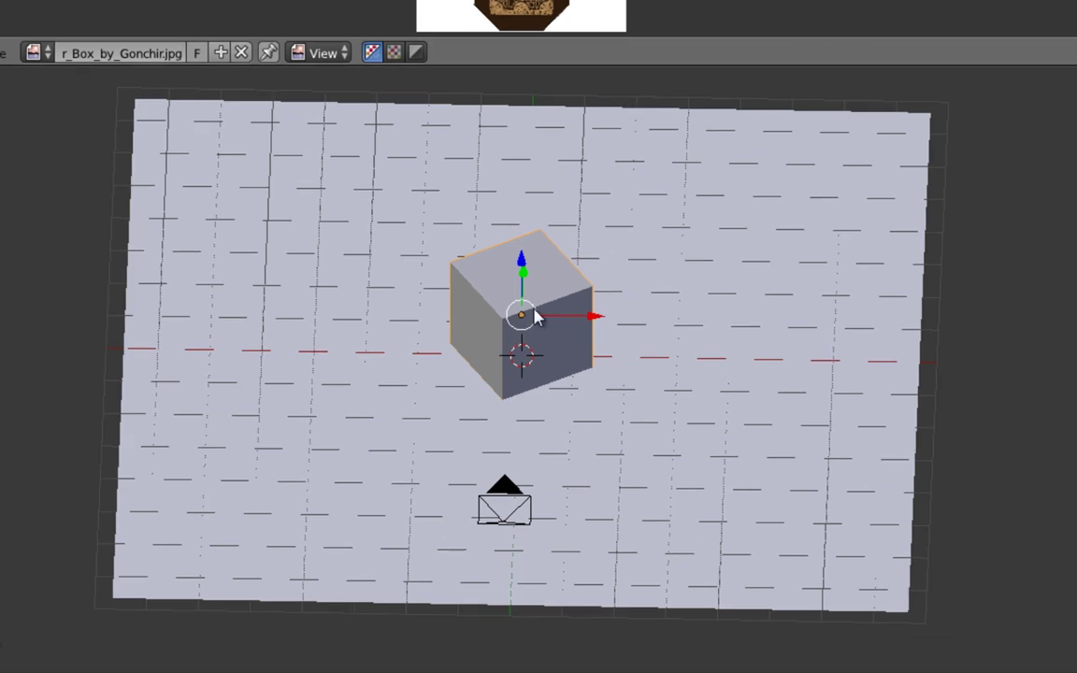
{"action": "key", "text": "Tab"}
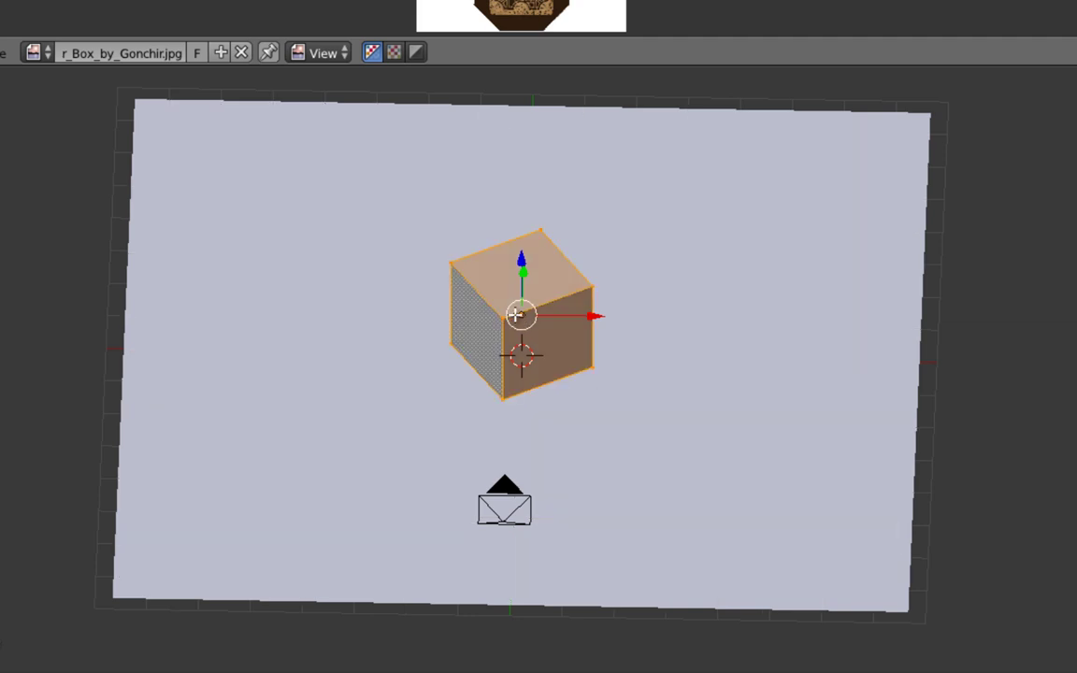
{"action": "scroll", "coordinate": [526, 352], "scroll_direction": "up", "scroll_amount": 3}
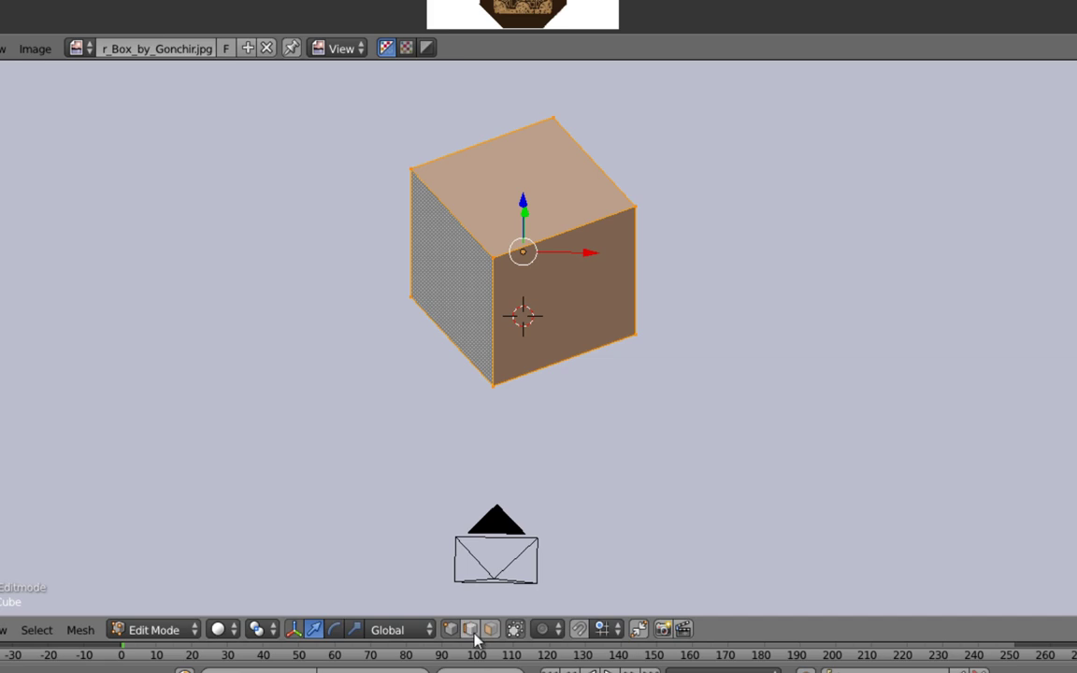
- Mark the cube's four vertical edges and three of its top edges as seams, leaving one top edge unmarked, then clear the selection
{"action": "right_click", "coordinate": [463, 271]}
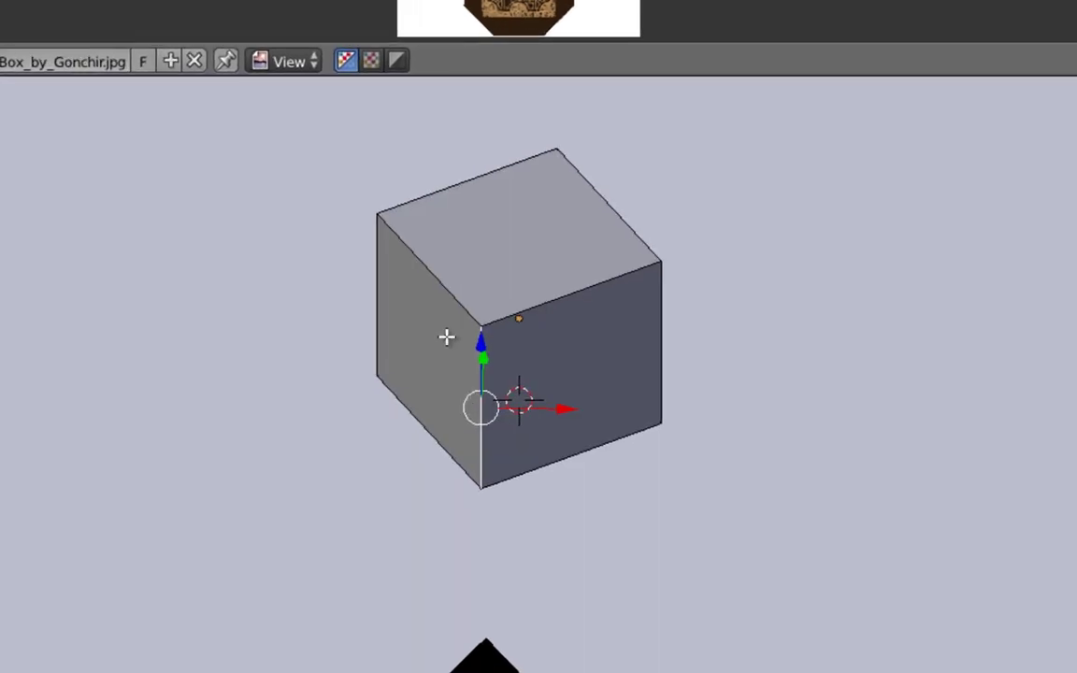
{"action": "right_click", "coordinate": [561, 300], "text": "shift"}
{"action": "right_click", "coordinate": [661, 341], "text": "shift"}
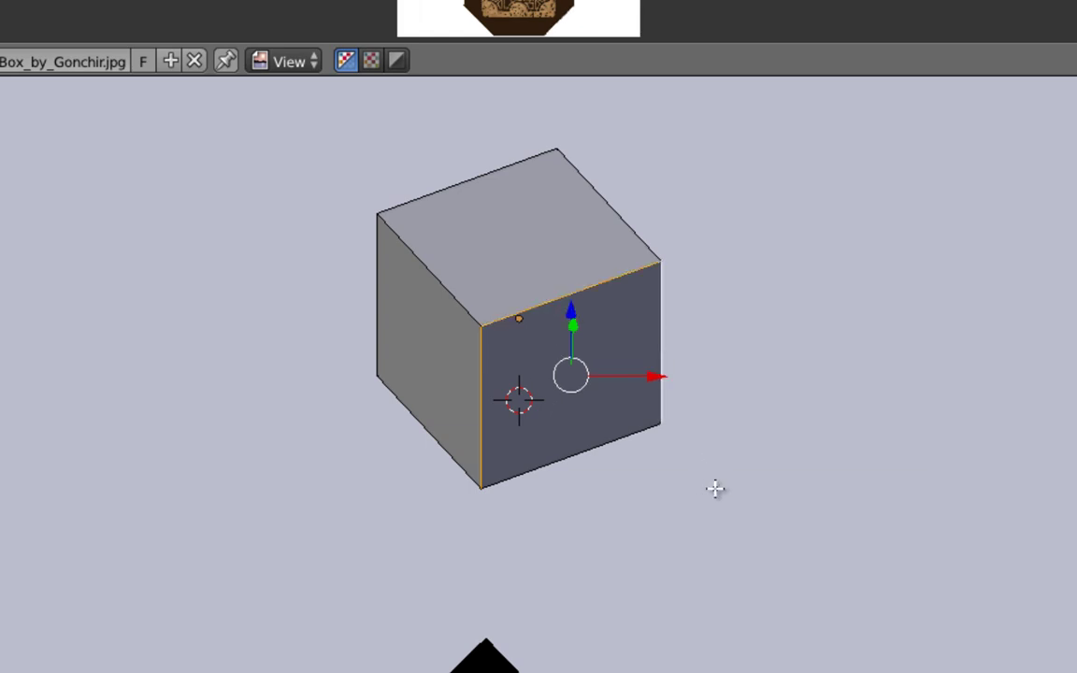
{"action": "right_click", "coordinate": [375, 252], "text": "shift"}
{"action": "right_click", "coordinate": [382, 273], "text": "shift"}
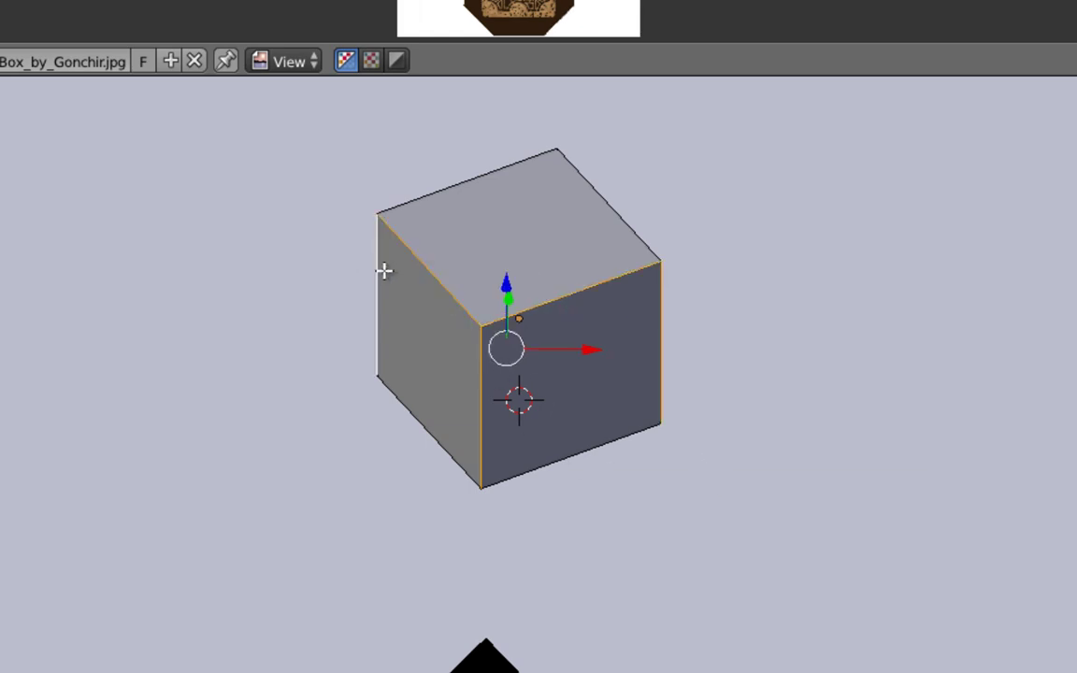
{"action": "middle_click_drag", "start_coordinate": [618, 198], "coordinate": [636, 361]}
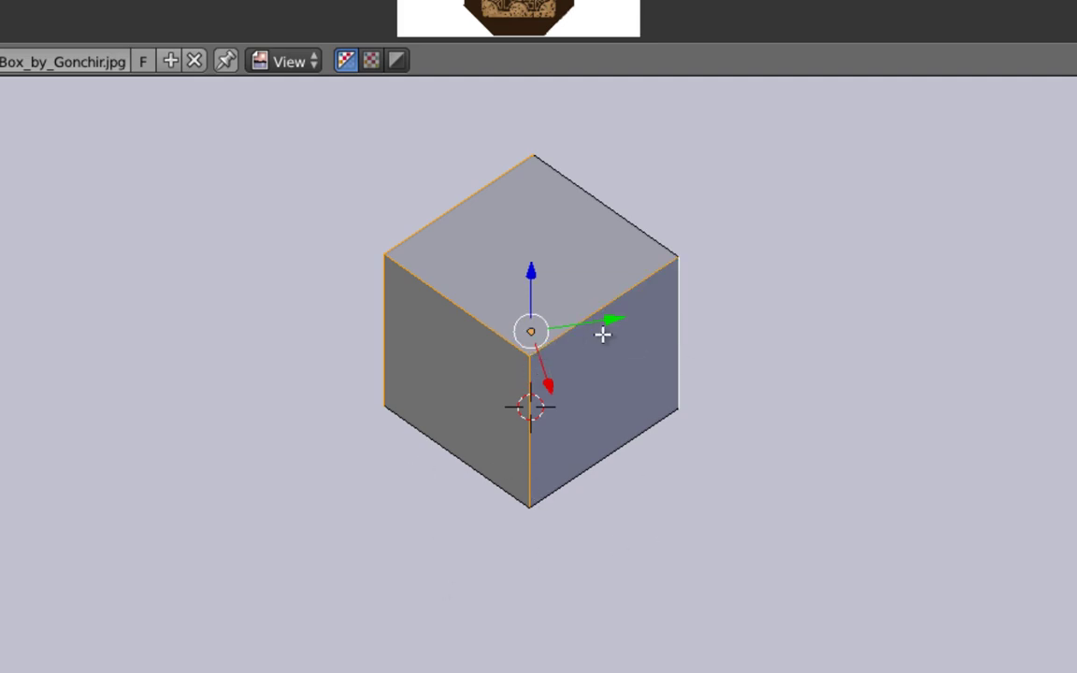
{"action": "middle_click_drag", "start_coordinate": [120, 334], "coordinate": [471, 351]}
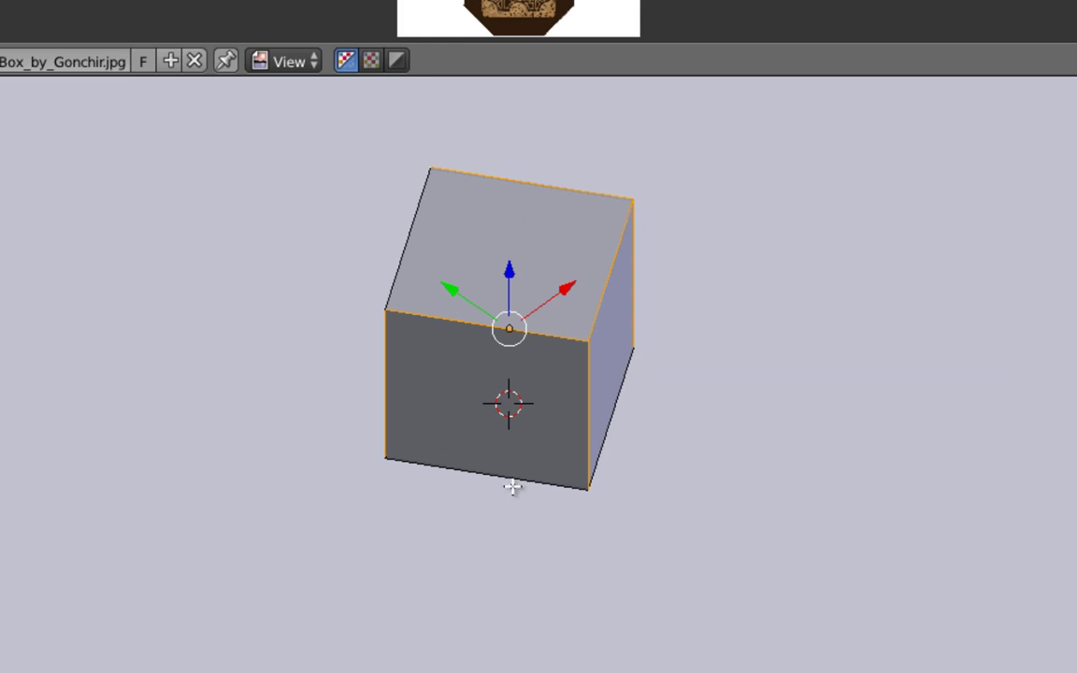
{"action": "middle_click_drag", "start_coordinate": [906, 295], "coordinate": [553, 311]}
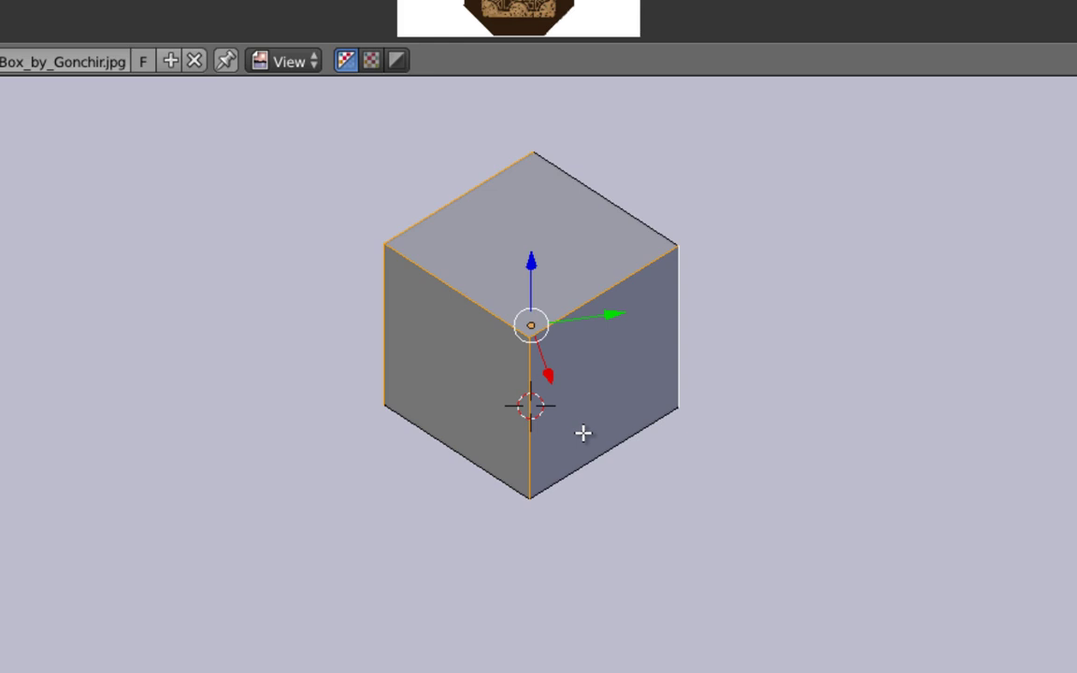
{"action": "key", "text": "ctrl+e"}
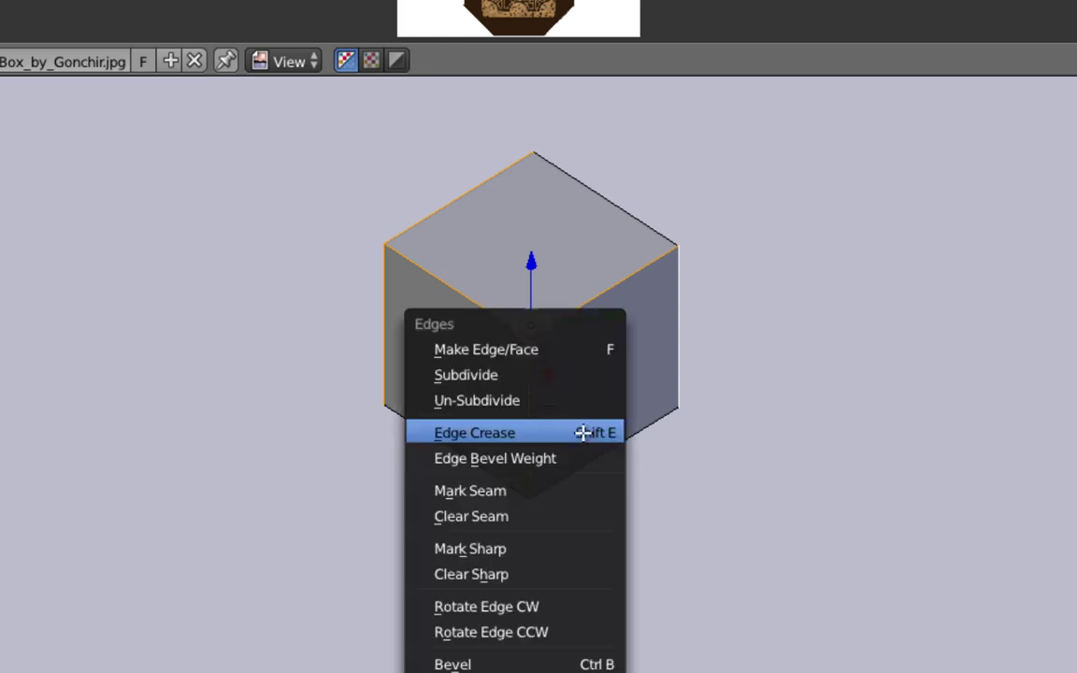
{"action": "left_click", "coordinate": [527, 490]}
{"action": "key", "text": "a"}
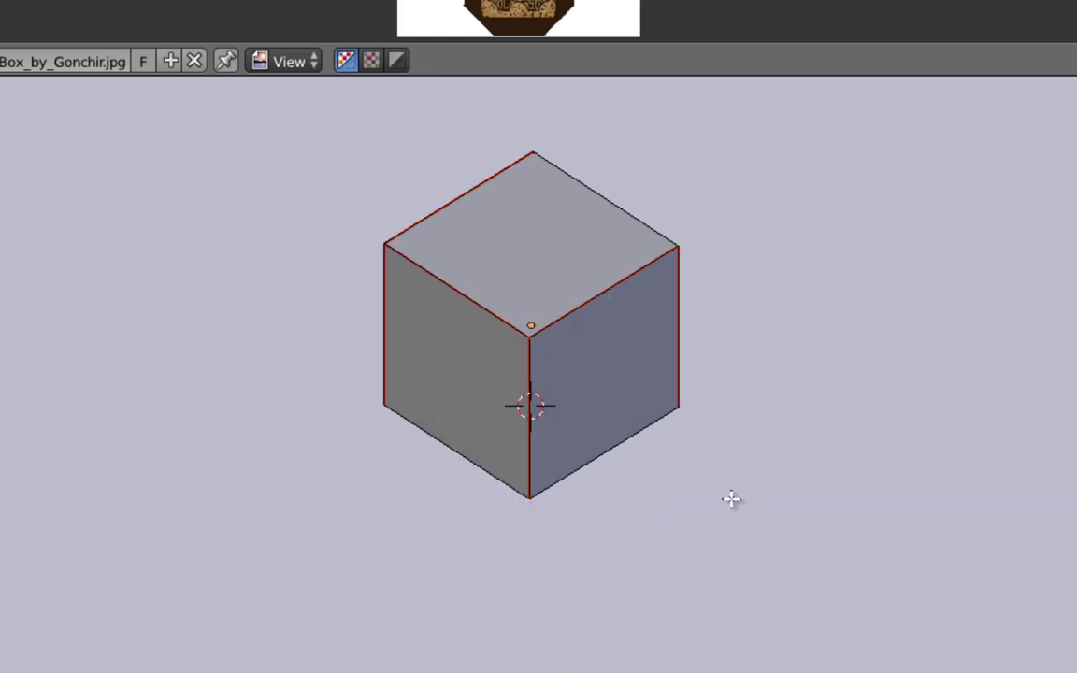
- Select all of the cube's geometry in wireframe display and unwrap it along the marked seams
{"action": "key", "text": "z"}
{"action": "middle_click_drag", "start_coordinate": [429, 437], "coordinate": [577, 379]}
{"action": "key", "text": "a"}
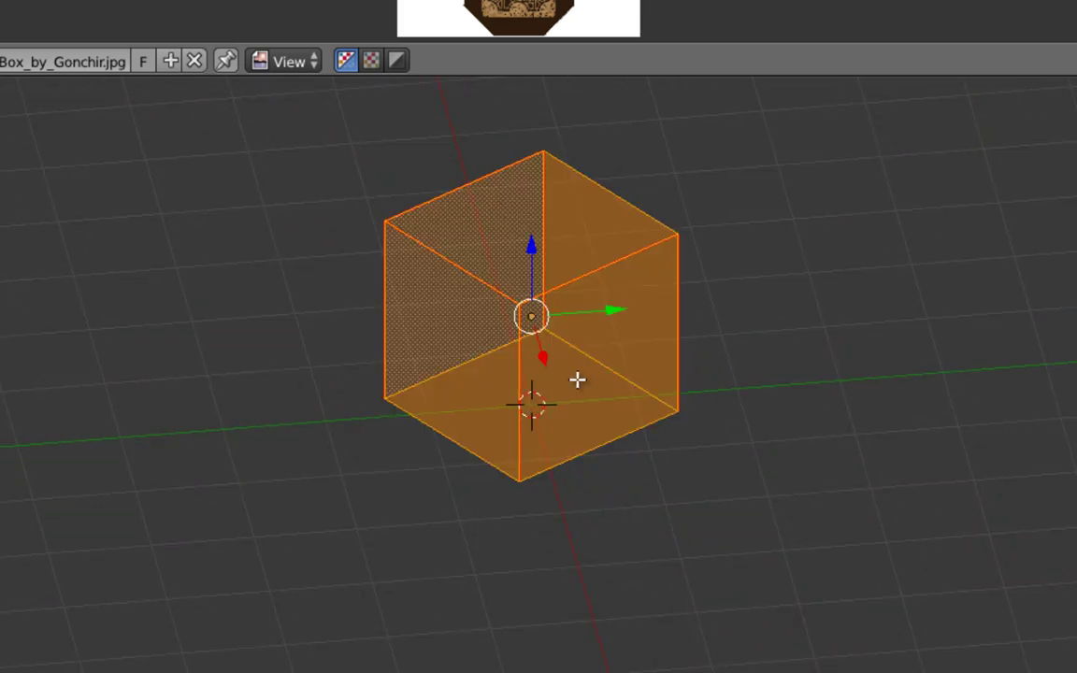
{"action": "key", "text": "u"}
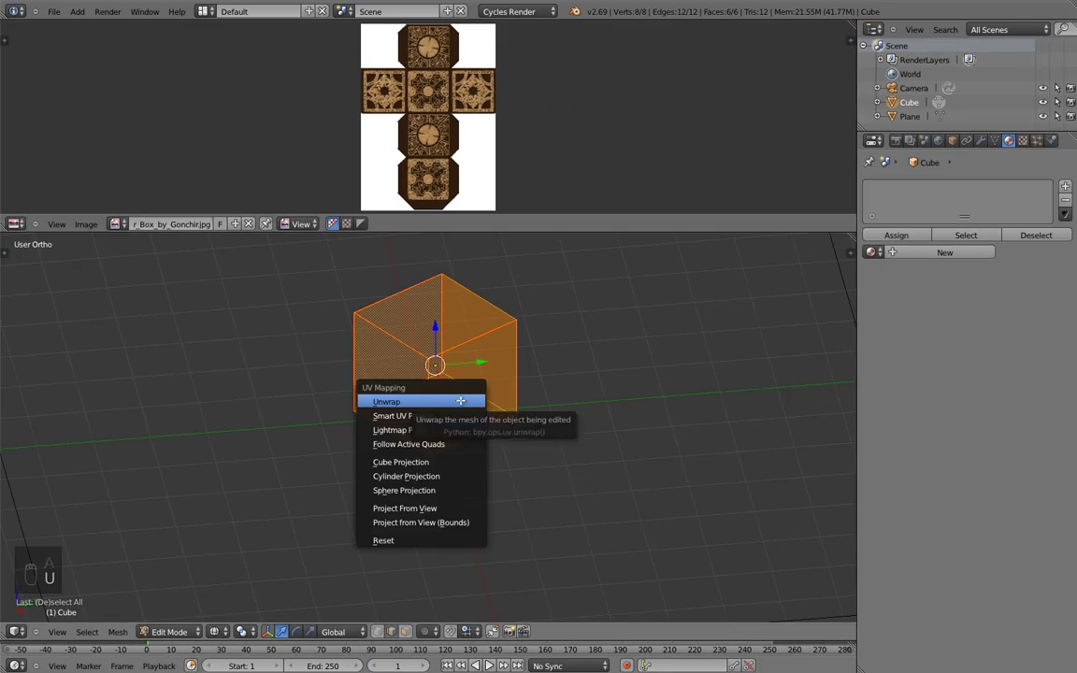
{"action": "left_click", "coordinate": [460, 400]}
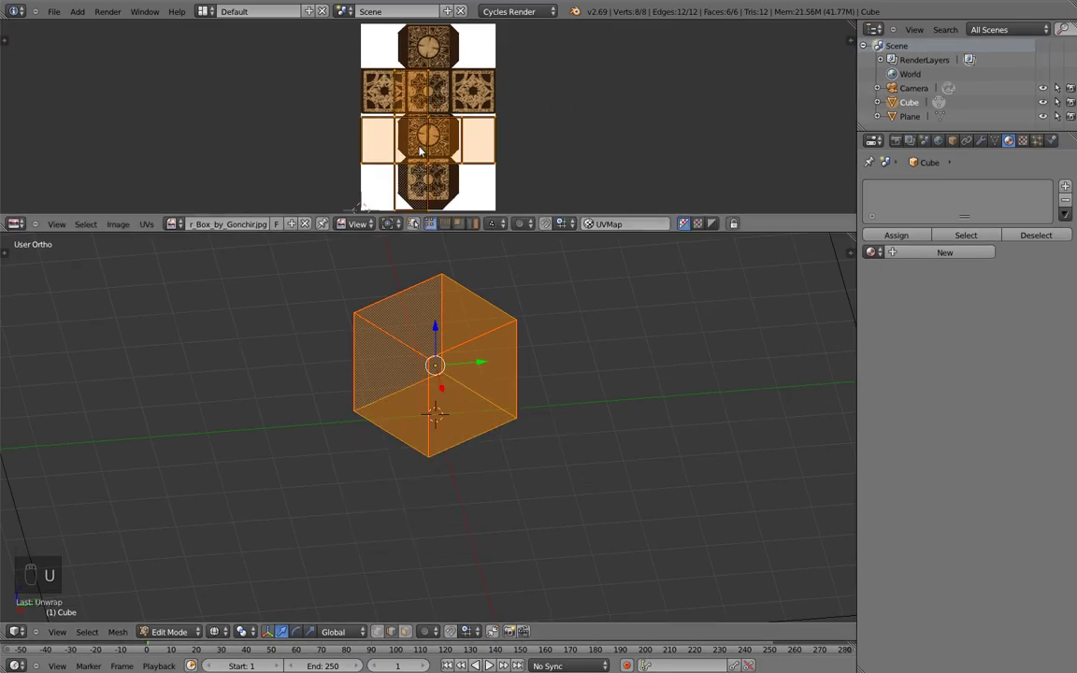
- Enlarge the UV/Image Editor area and rotate the whole UV layout by 90 degrees
{"action": "scroll", "coordinate": [482, 114], "scroll_direction": "down", "scroll_amount": 1}
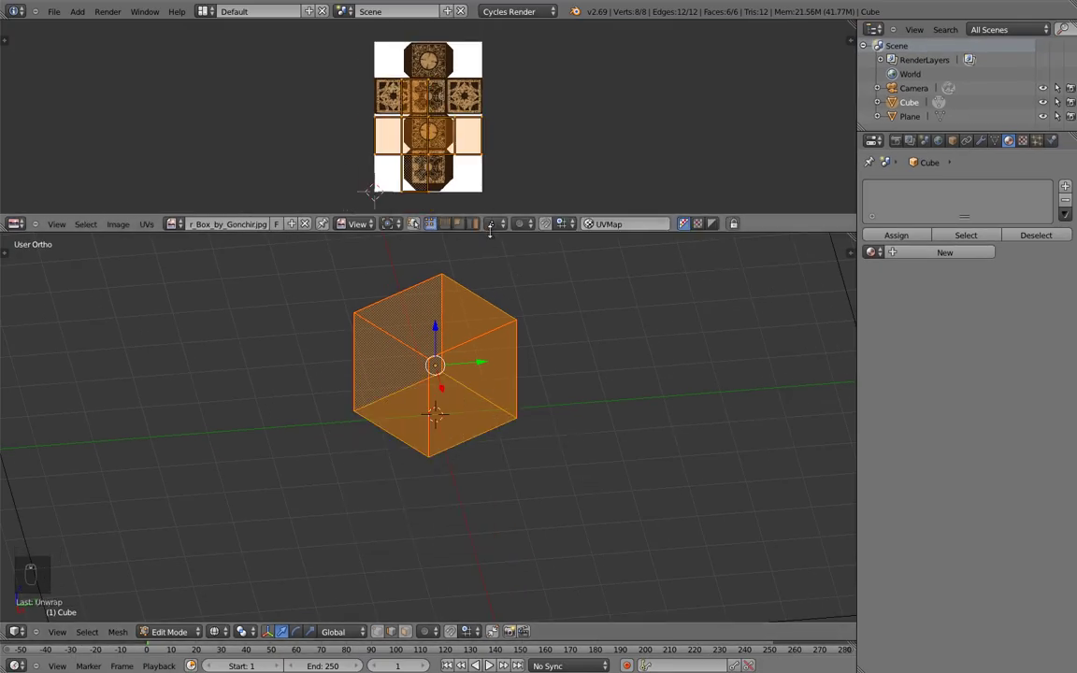
{"action": "left_click_drag", "start_coordinate": [484, 218], "coordinate": [475, 371]}
{"action": "scroll", "coordinate": [389, 232], "scroll_direction": "up", "scroll_amount": 5}
{"action": "scroll", "coordinate": [389, 232], "scroll_direction": "down", "scroll_amount": 4}
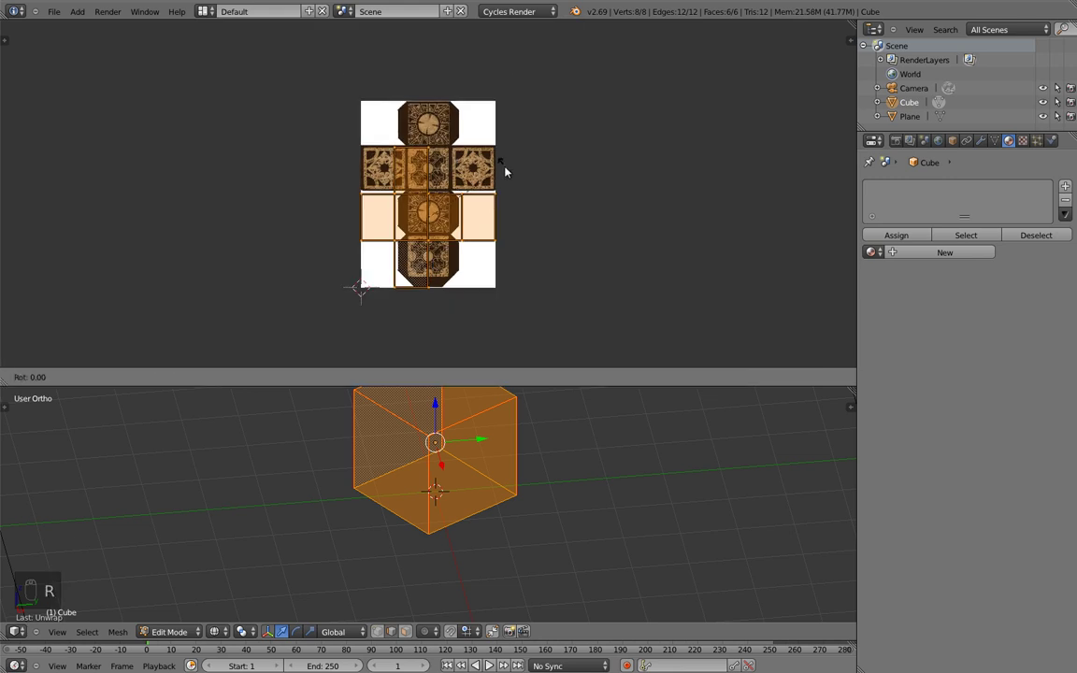
{"action": "type", "text": "r90"}
{"action": "key", "text": "Return"}
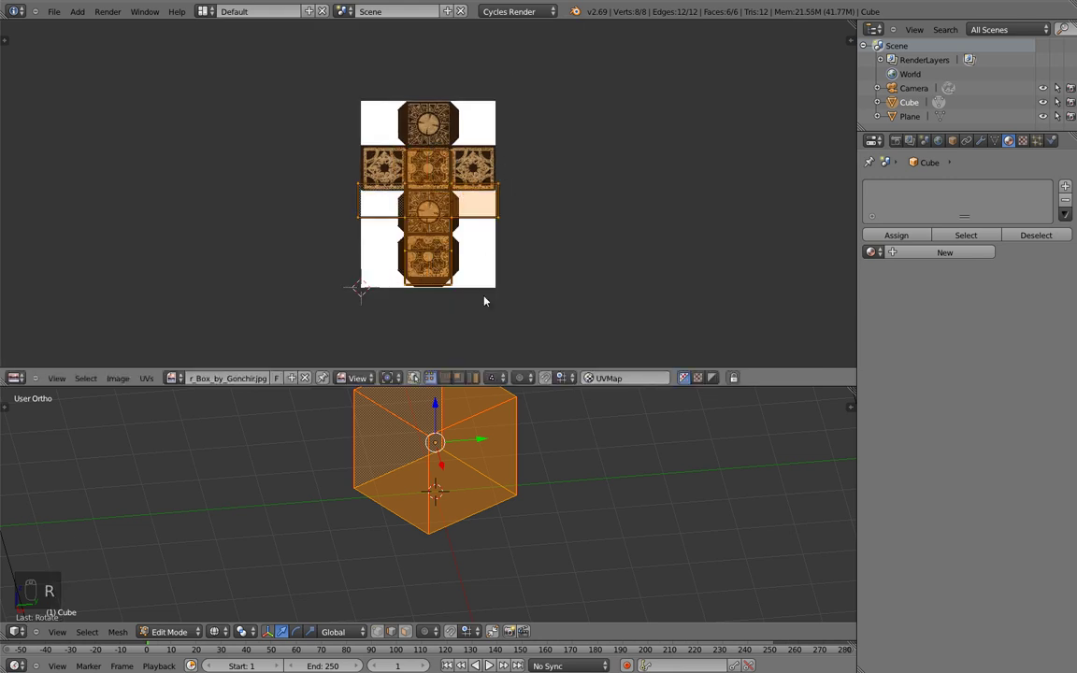
- Move the UV layout up over the box image and scale it about 1.27 along Y to match the printed faces
{"action": "key", "text": "g"}
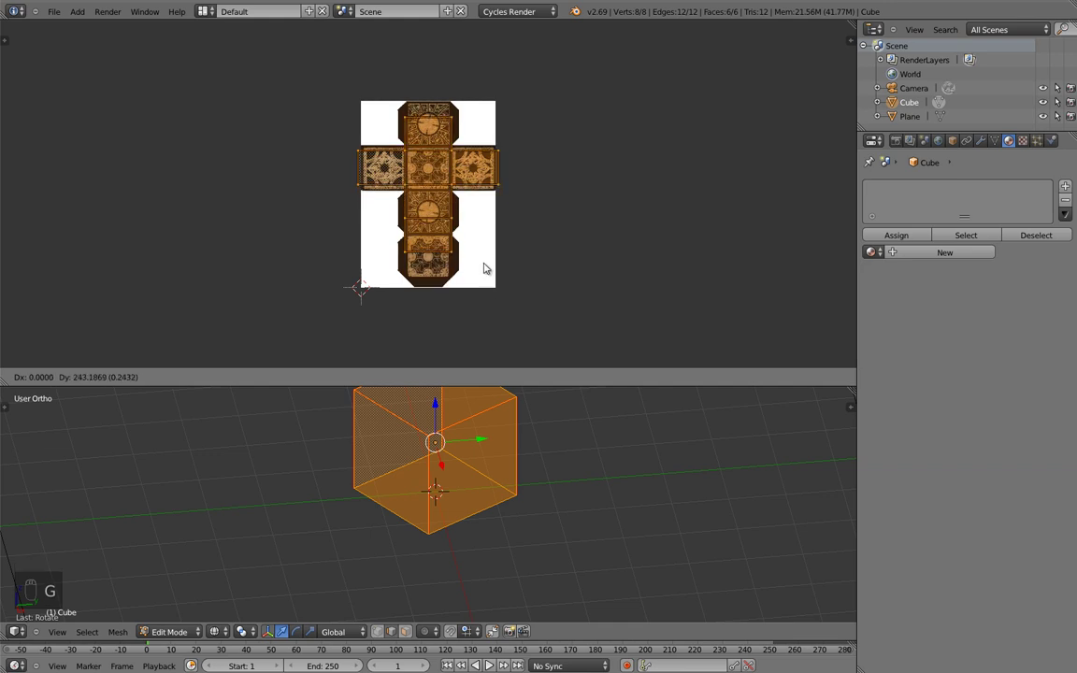
{"action": "left_click", "coordinate": [485, 271]}
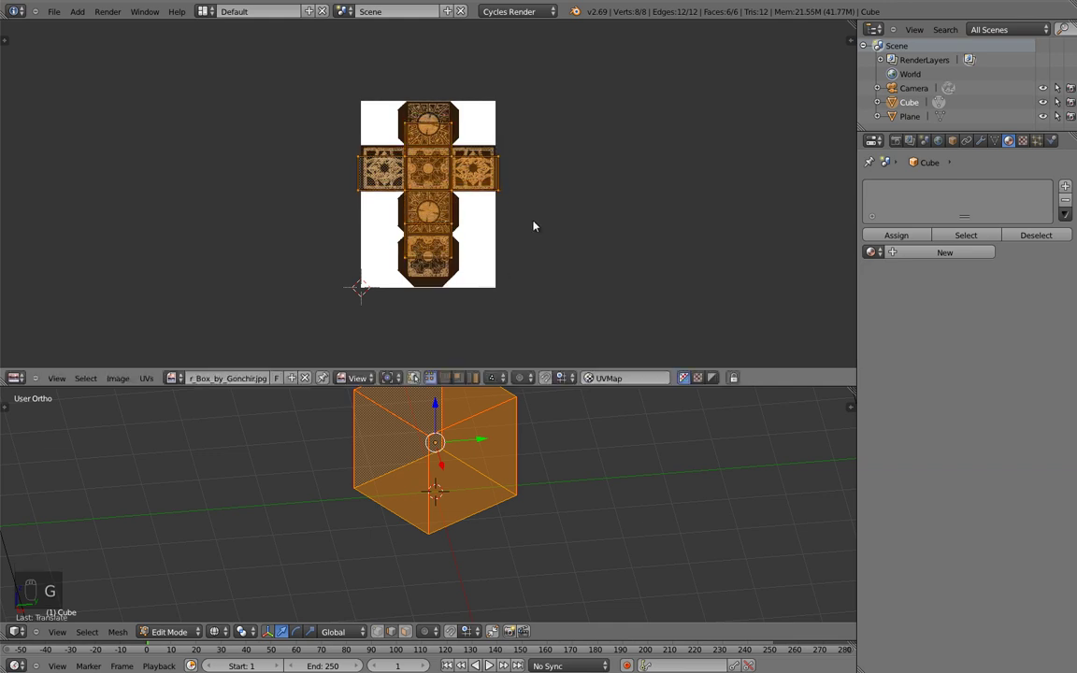
{"action": "key", "text": "s"}
{"action": "key", "text": "y"}
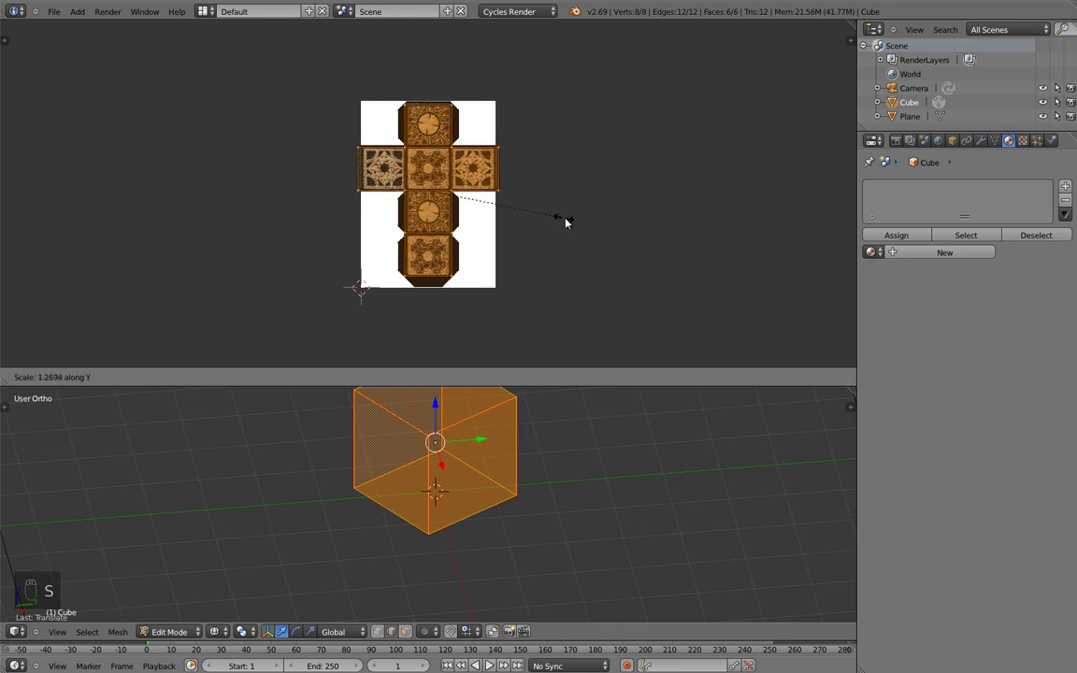
{"action": "left_click", "coordinate": [567, 221]}
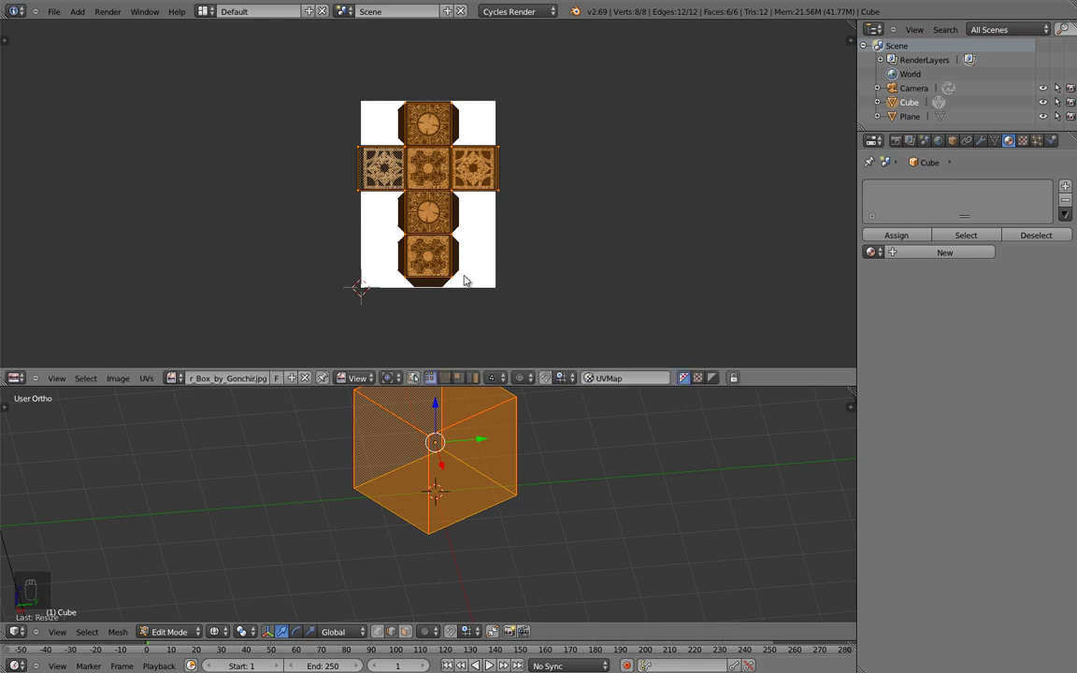
{"action": "scroll", "coordinate": [445, 287], "scroll_direction": "up", "scroll_amount": 4}
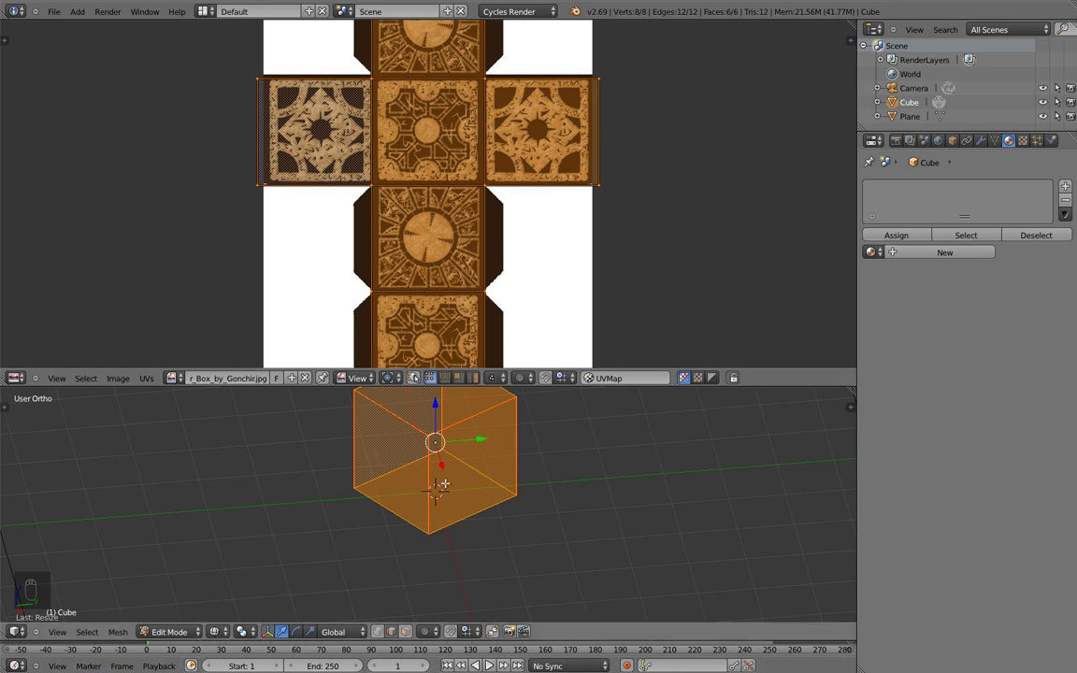
- Return the 3D viewport from wireframe to a shading mode that displays the wood texture on the plane
{"action": "scroll", "coordinate": [443, 484], "scroll_direction": "down", "scroll_amount": 4}
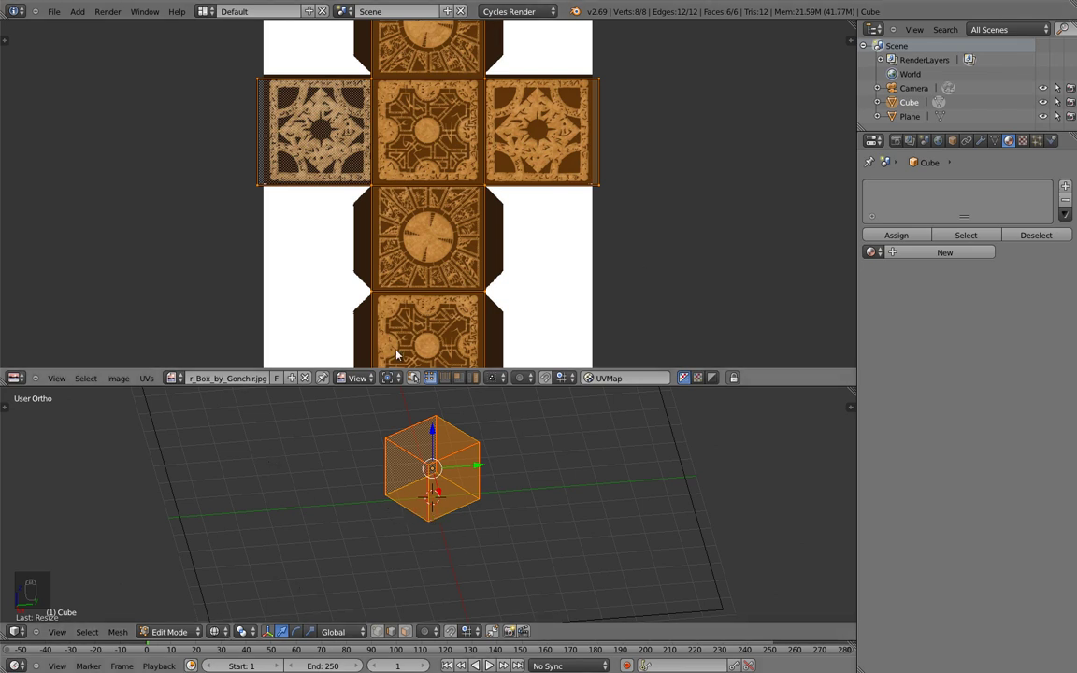
{"action": "key", "text": "z"}
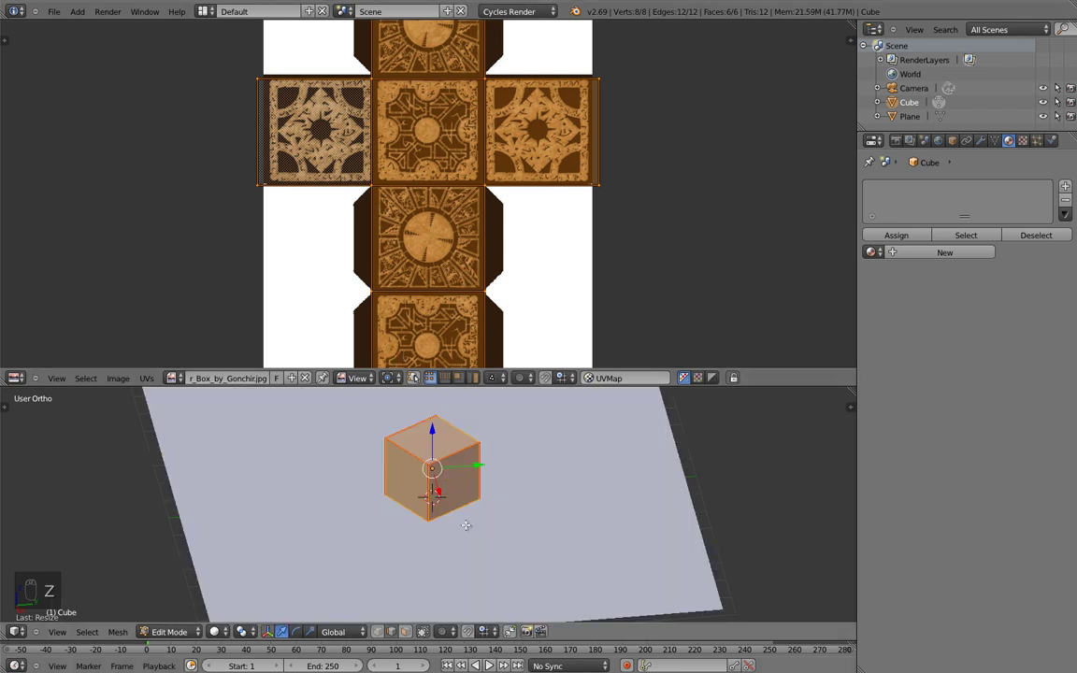
{"action": "left_click", "coordinate": [226, 636]}
{"action": "left_click", "coordinate": [236, 567]}
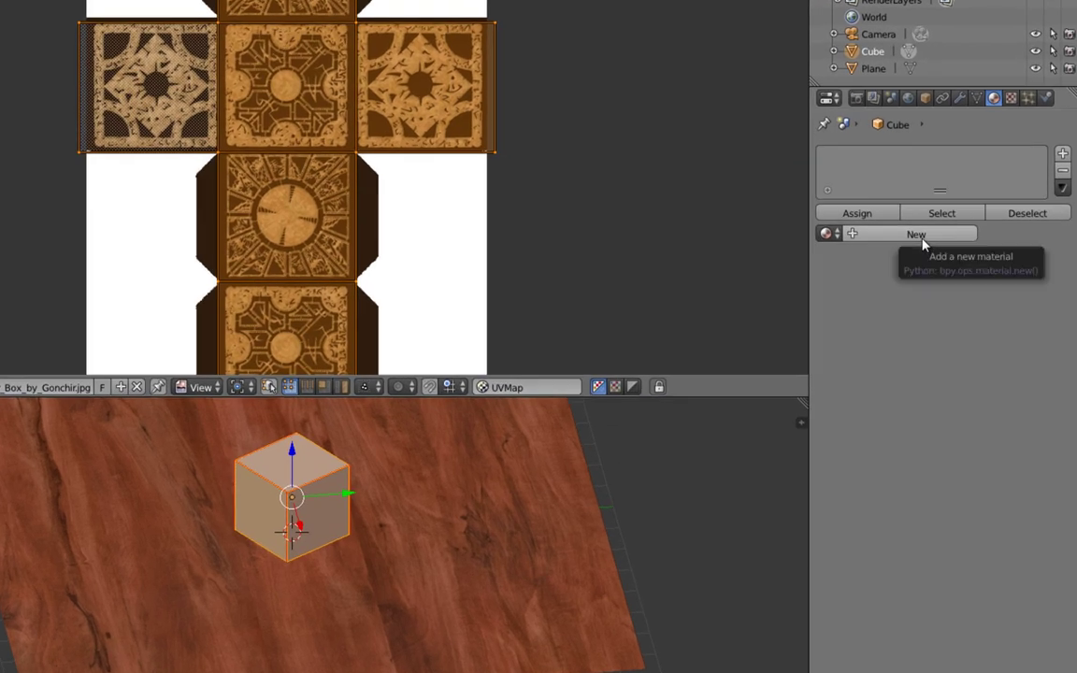
- Add a new material to the cube with a Mix Shader surface combining a Diffuse BSDF and a Glossy BSDF
{"action": "left_click", "coordinate": [944, 252]}
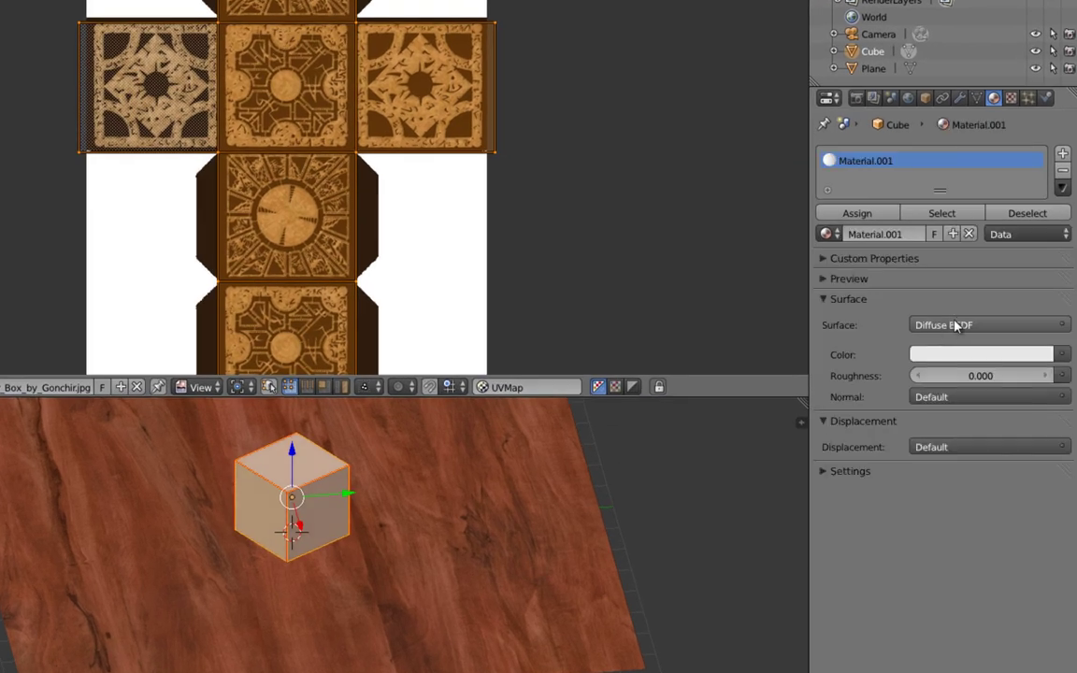
{"action": "left_click", "coordinate": [955, 325]}
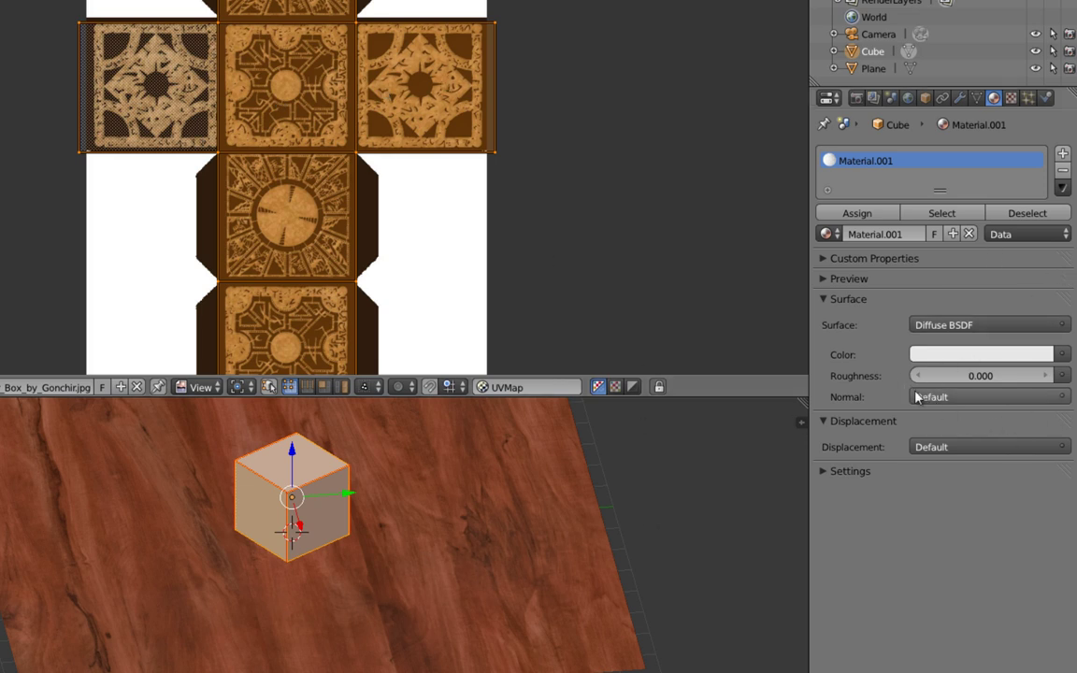
{"action": "left_click", "coordinate": [926, 328]}
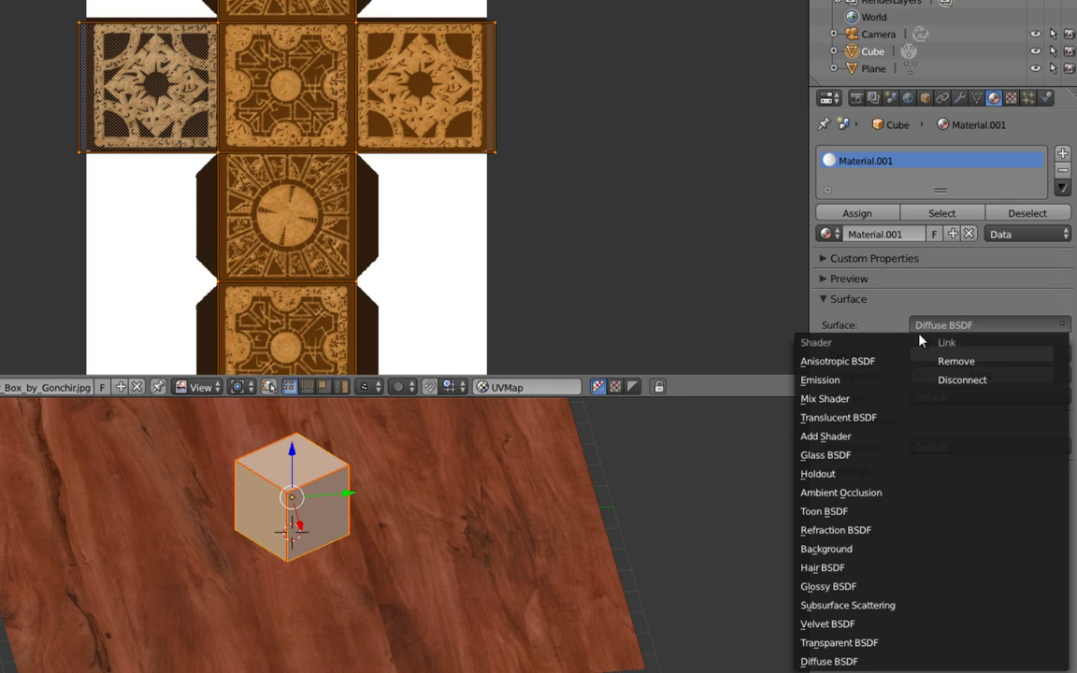
{"action": "left_click", "coordinate": [825, 398]}
{"action": "left_click", "coordinate": [944, 375]}
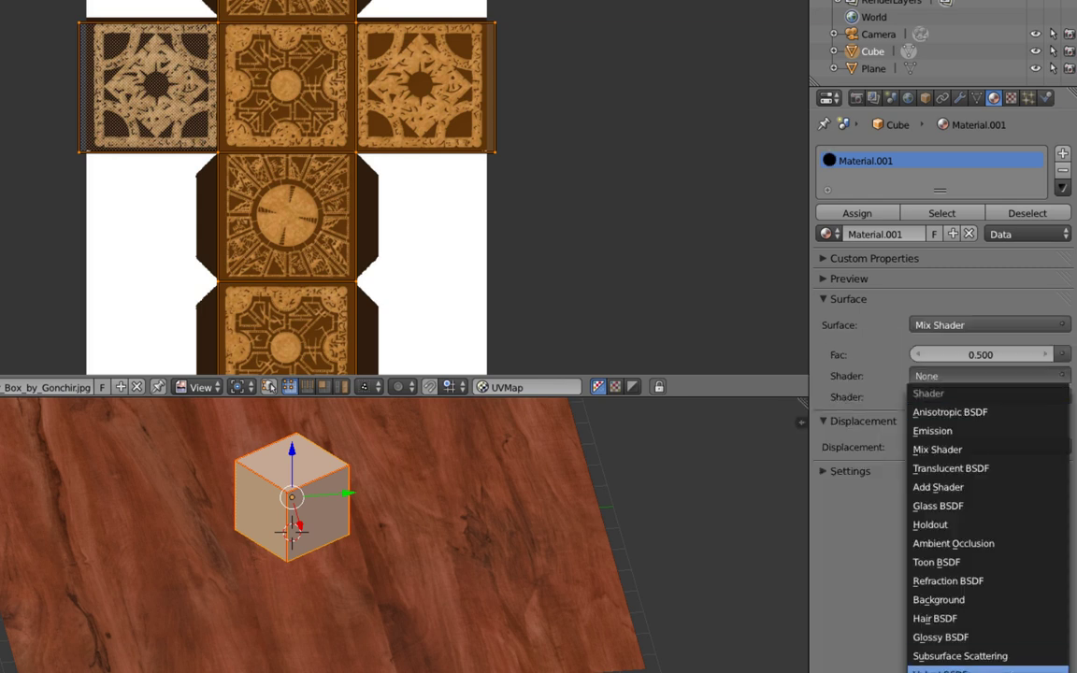
{"action": "left_click", "coordinate": [940, 669]}
{"action": "left_click", "coordinate": [926, 460]}
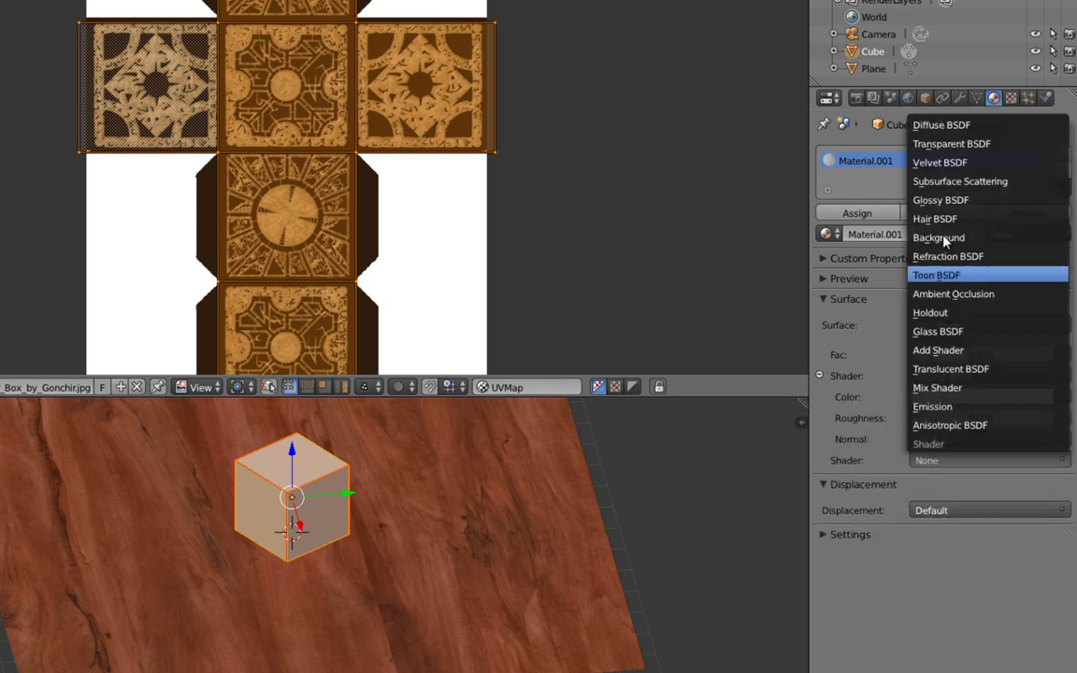
{"action": "left_click", "coordinate": [943, 202]}
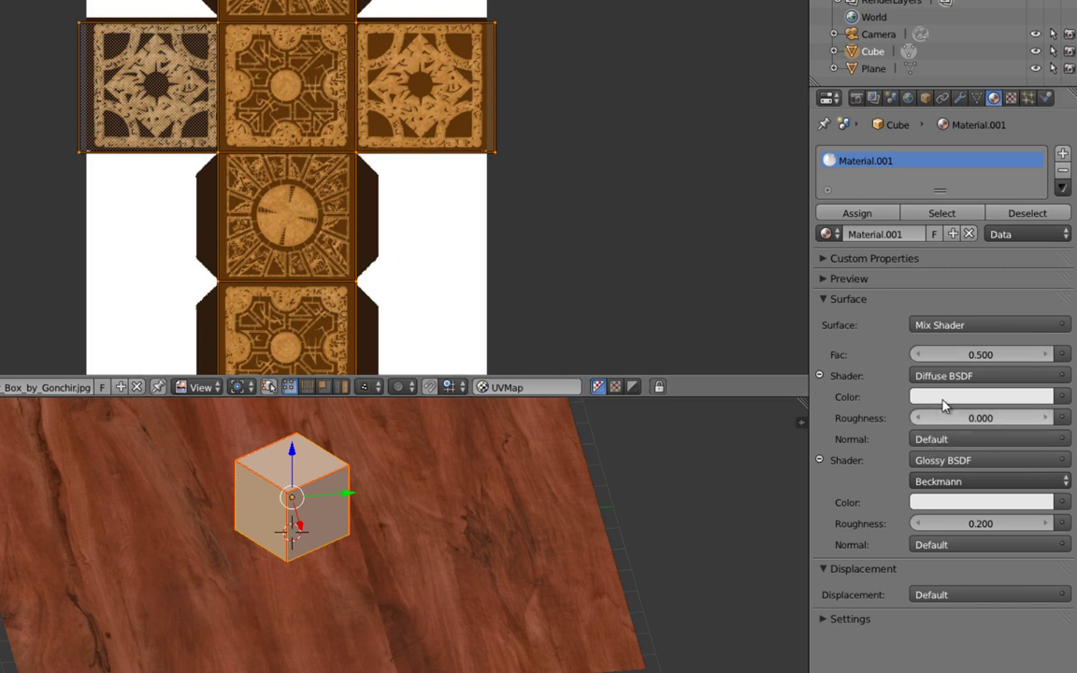
- Use an Image Texture with Build_your_own_Hellraiser_Box_by_Gonchir.jpg as the Diffuse BSDF color and check its placement on the cube's faces
{"action": "left_click", "coordinate": [1064, 397]}
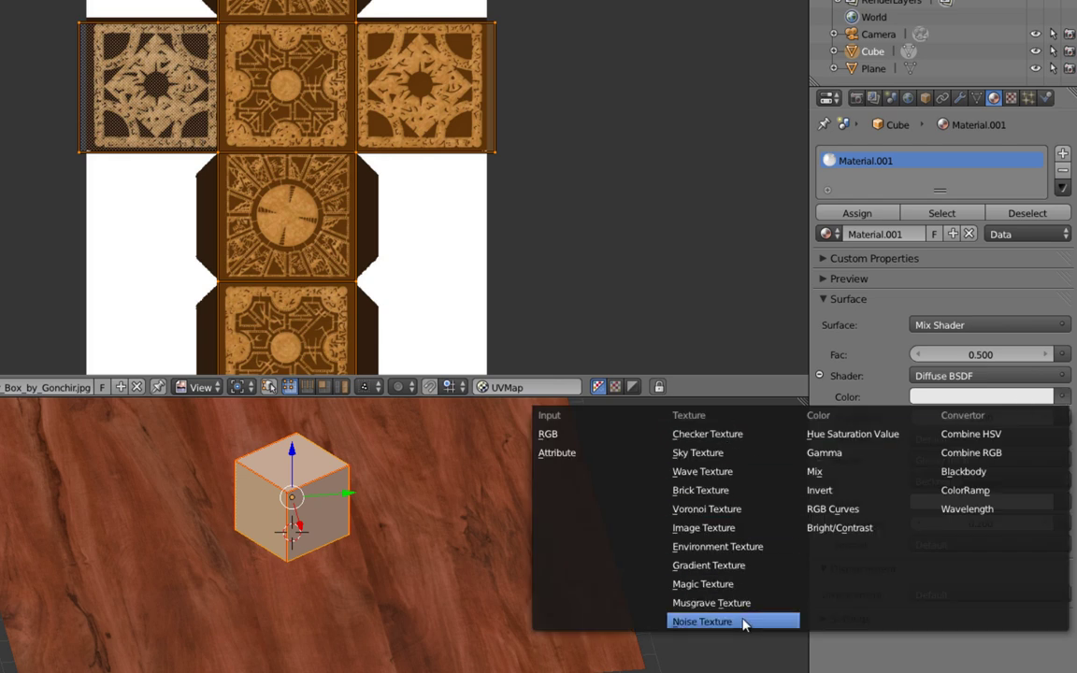
{"action": "left_click", "coordinate": [718, 528]}
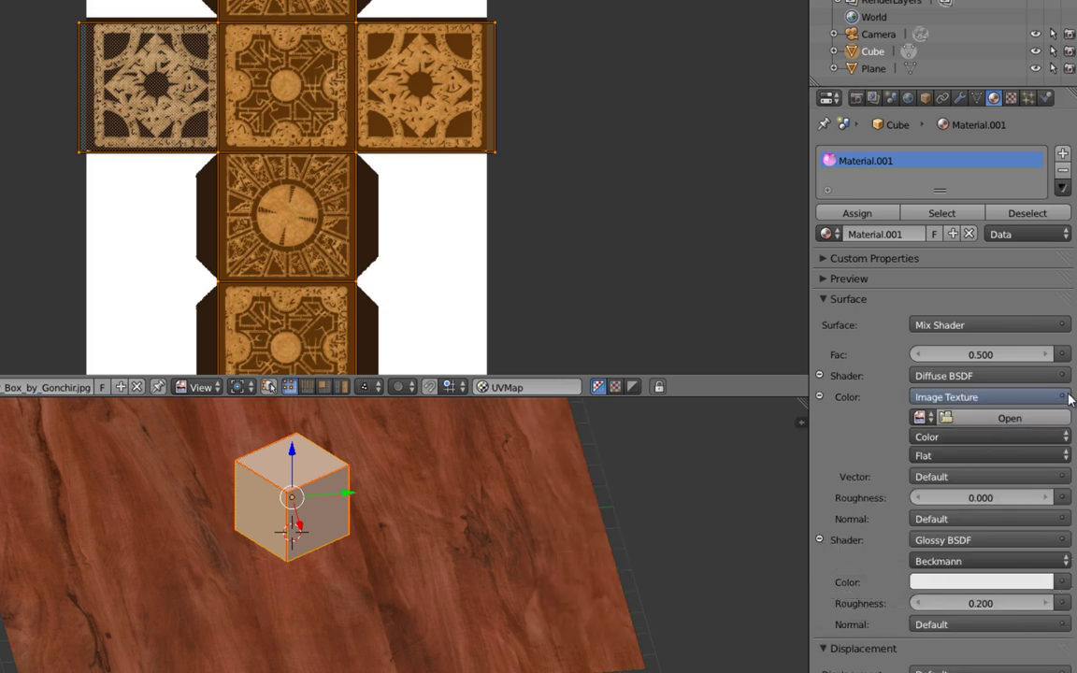
{"action": "left_click", "coordinate": [922, 418]}
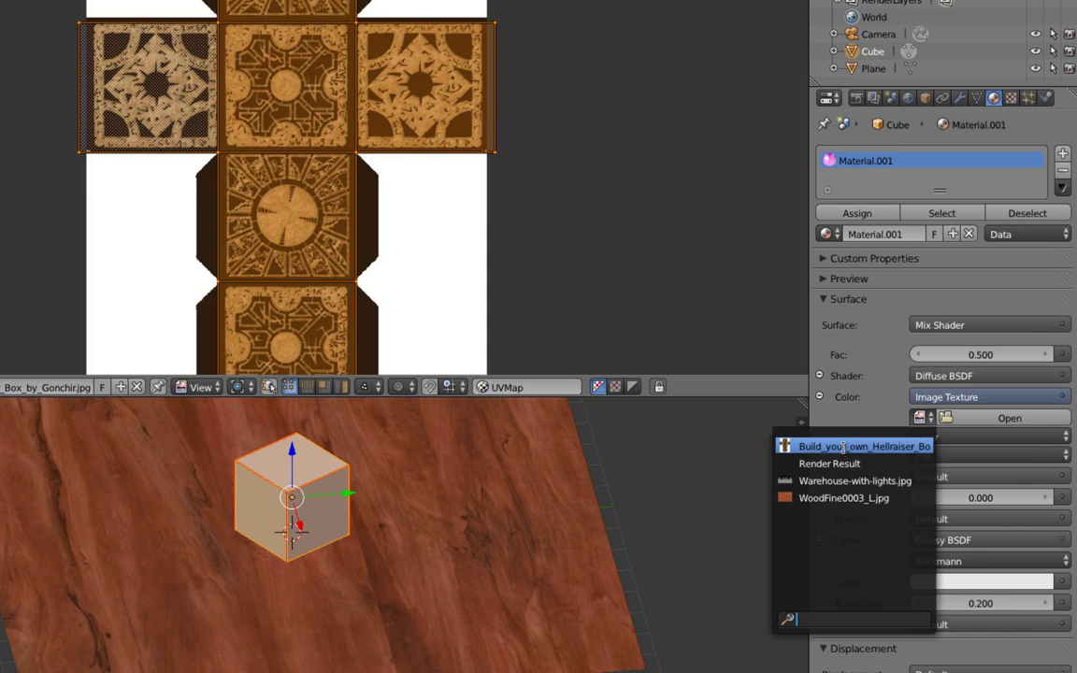
{"action": "left_click", "coordinate": [843, 448]}
{"action": "scroll", "coordinate": [306, 558], "scroll_direction": "up", "scroll_amount": 3}
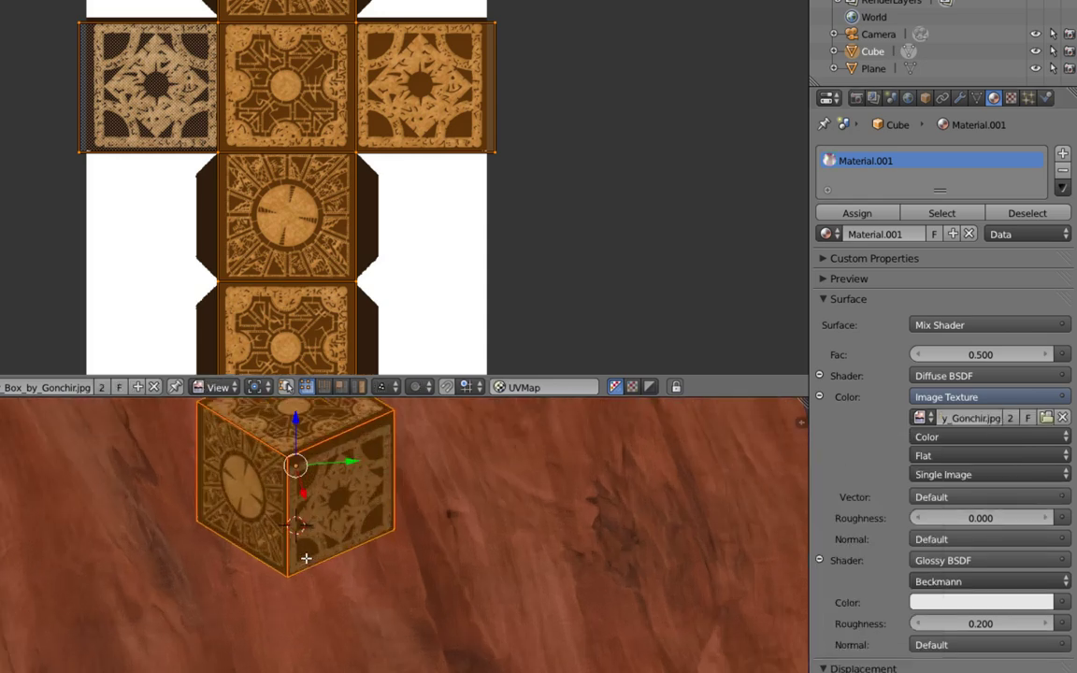
{"action": "scroll", "coordinate": [299, 531], "scroll_direction": "up", "scroll_amount": 5}
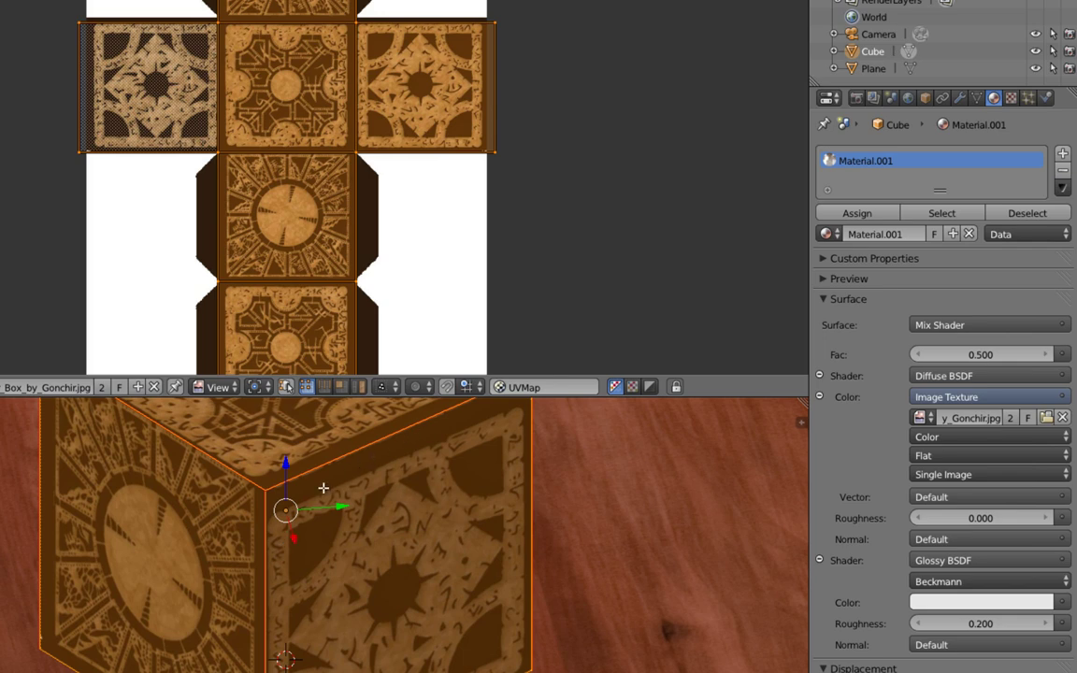
{"action": "middle_click_drag", "start_coordinate": [303, 576], "coordinate": [386, 617]}
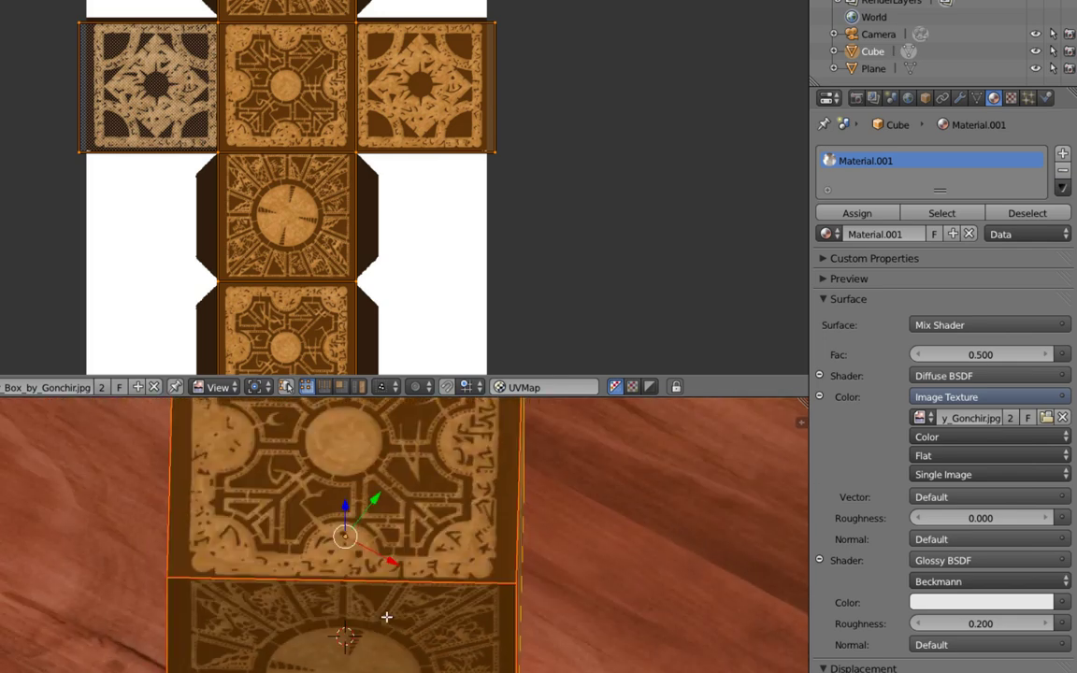
{"action": "middle_click_drag", "start_coordinate": [332, 539], "coordinate": [331, 588]}
{"action": "scroll", "coordinate": [334, 574], "scroll_direction": "down", "scroll_amount": 3}
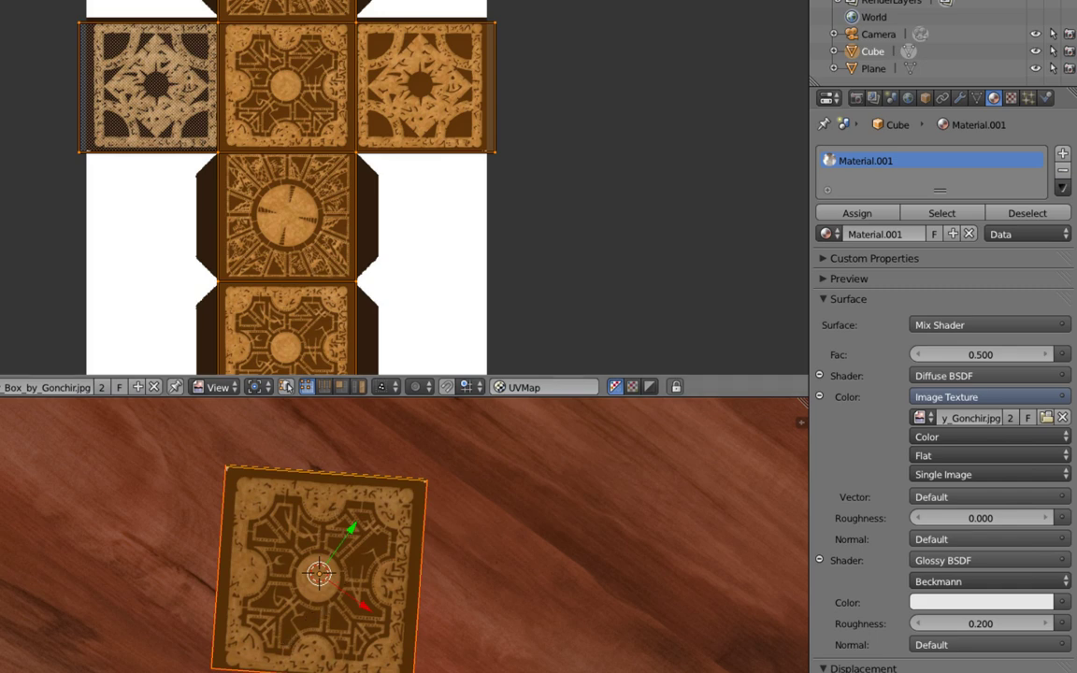
{"action": "key", "text": "a"}
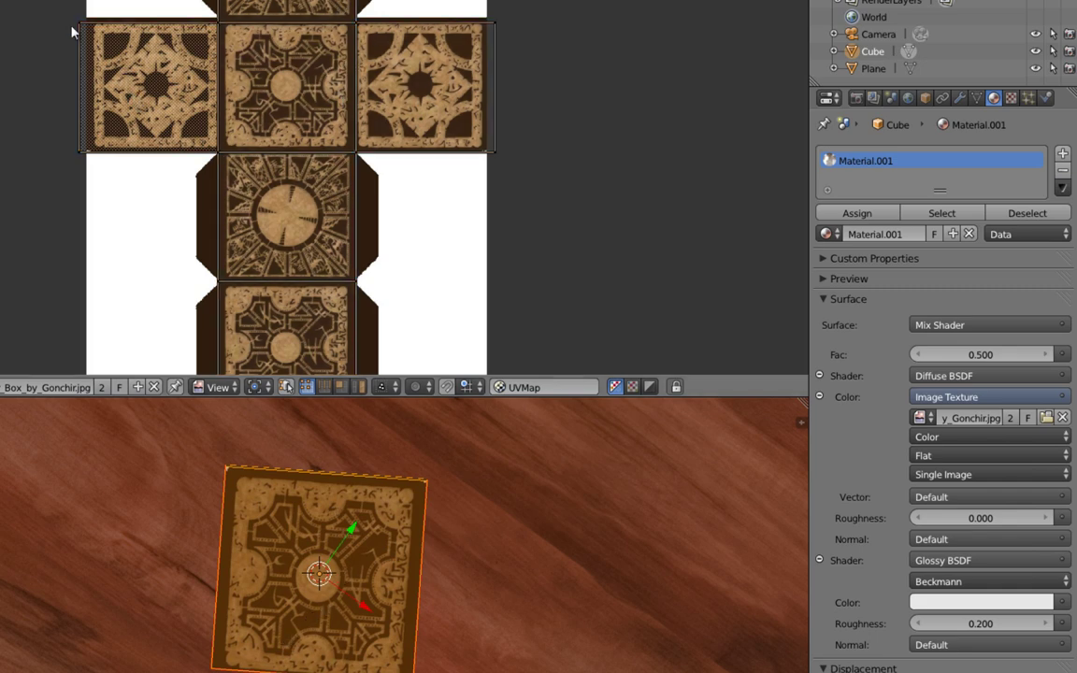
{"action": "key", "text": "a"}
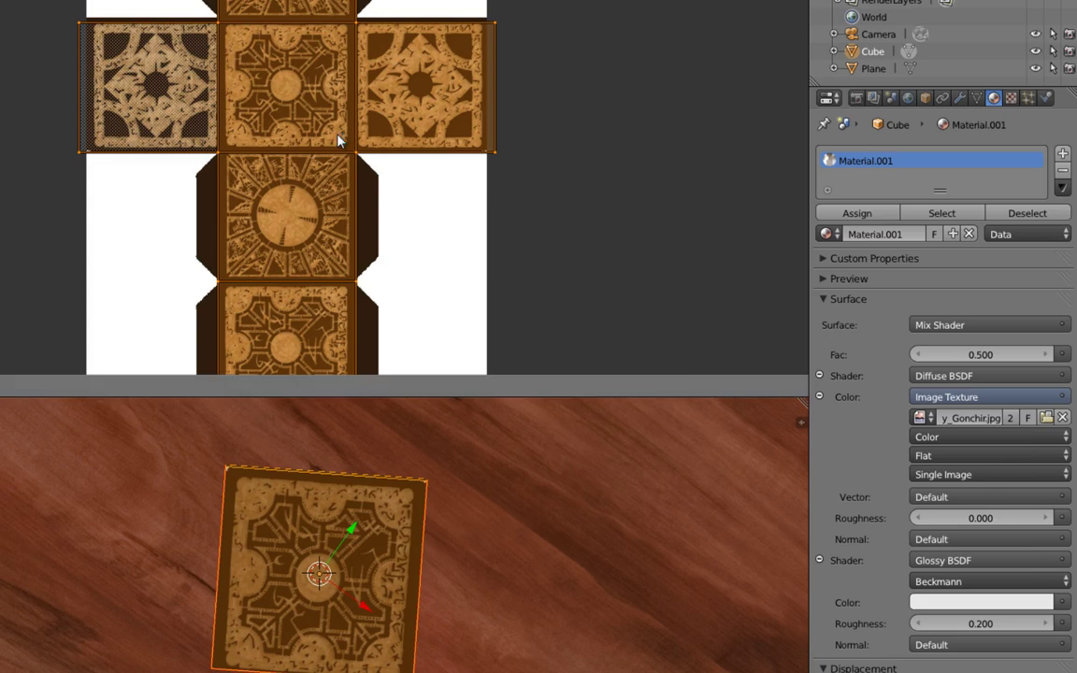
{"action": "key", "text": "g"}
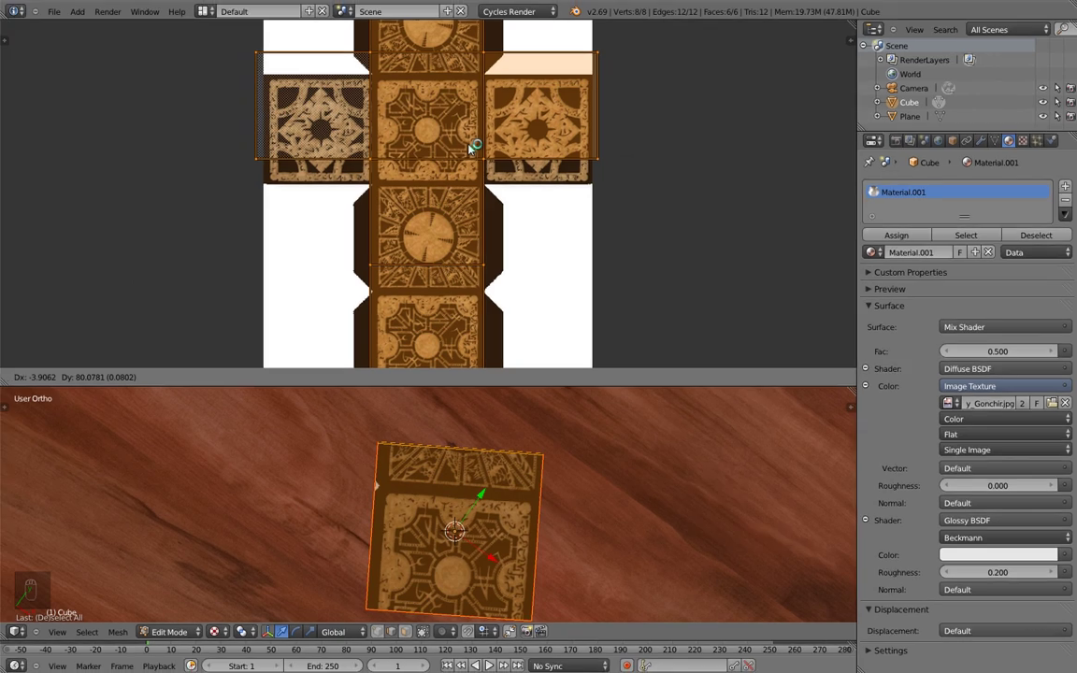
{"action": "left_click", "coordinate": [339, 110]}
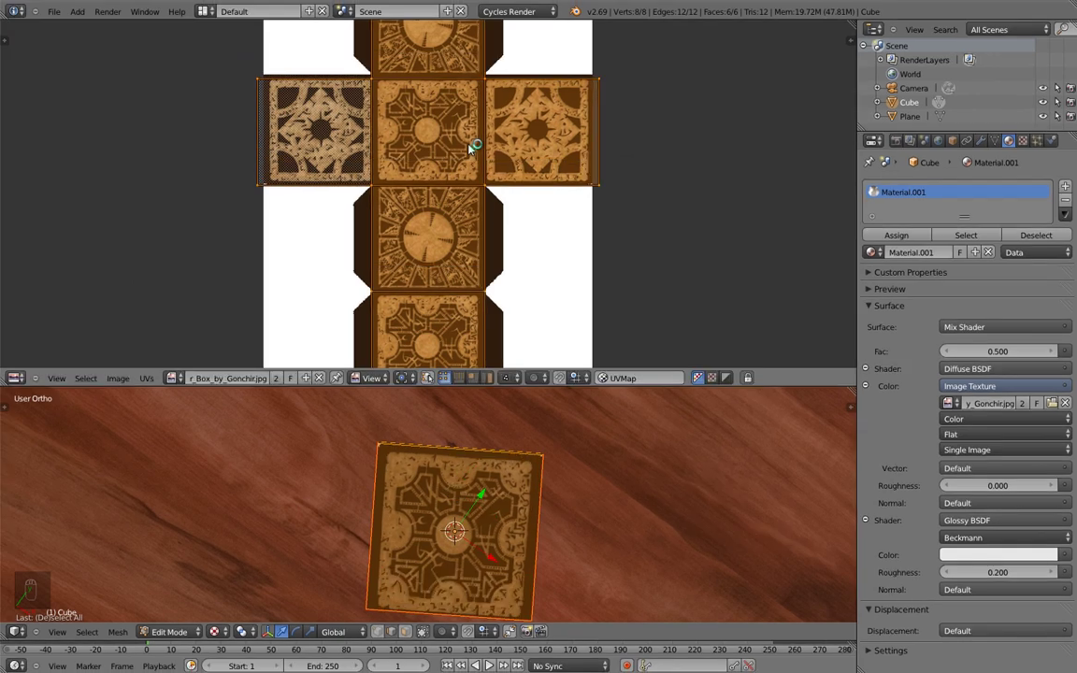
- Move the lower UV edge of the cross layout's lowest face down to line up with the printed face's border
{"action": "scroll", "coordinate": [459, 240], "scroll_direction": "down", "scroll_amount": 3}
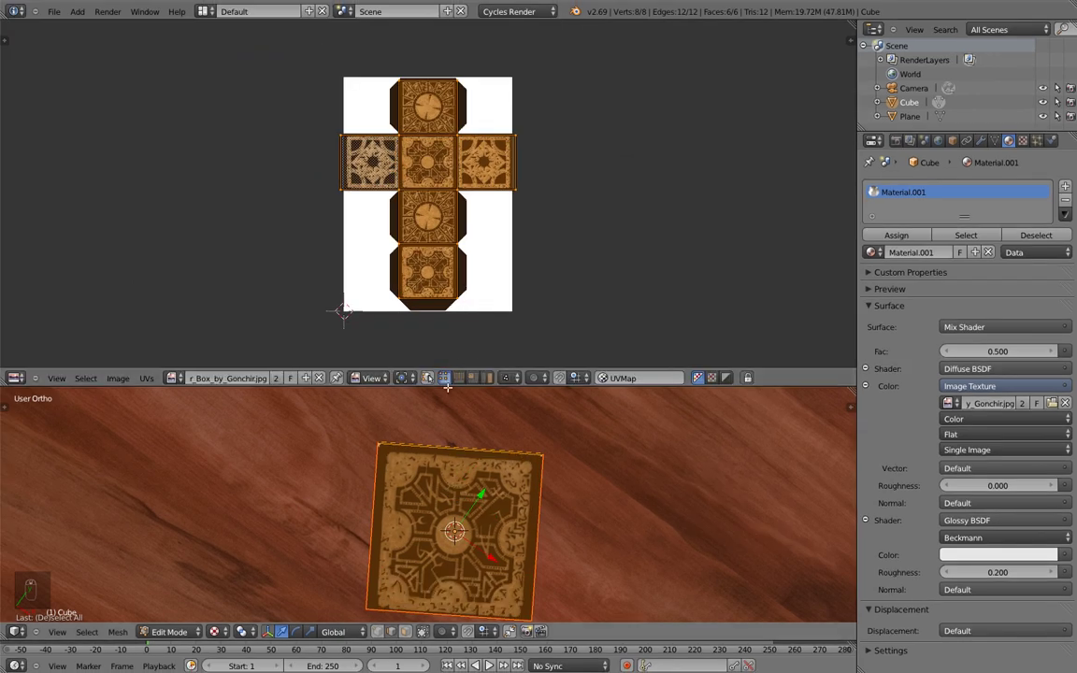
{"action": "scroll", "coordinate": [445, 265], "scroll_direction": "up", "scroll_amount": 2}
{"action": "middle_click_drag", "start_coordinate": [445, 265], "coordinate": [483, 205]}
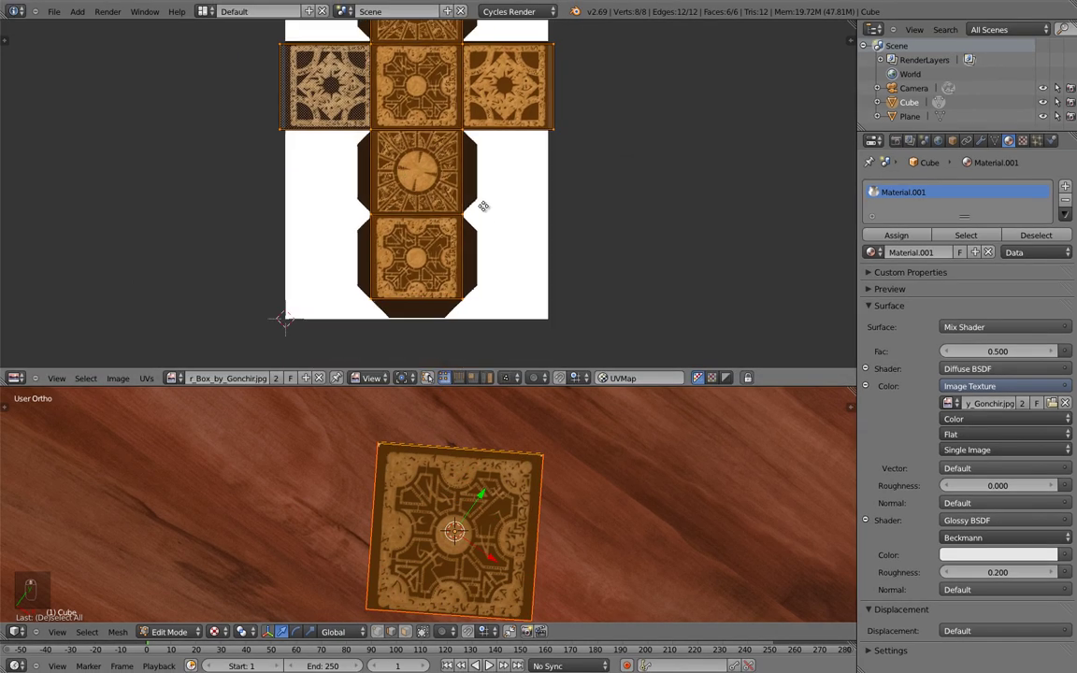
{"action": "scroll", "coordinate": [383, 253], "scroll_direction": "up", "scroll_amount": 4}
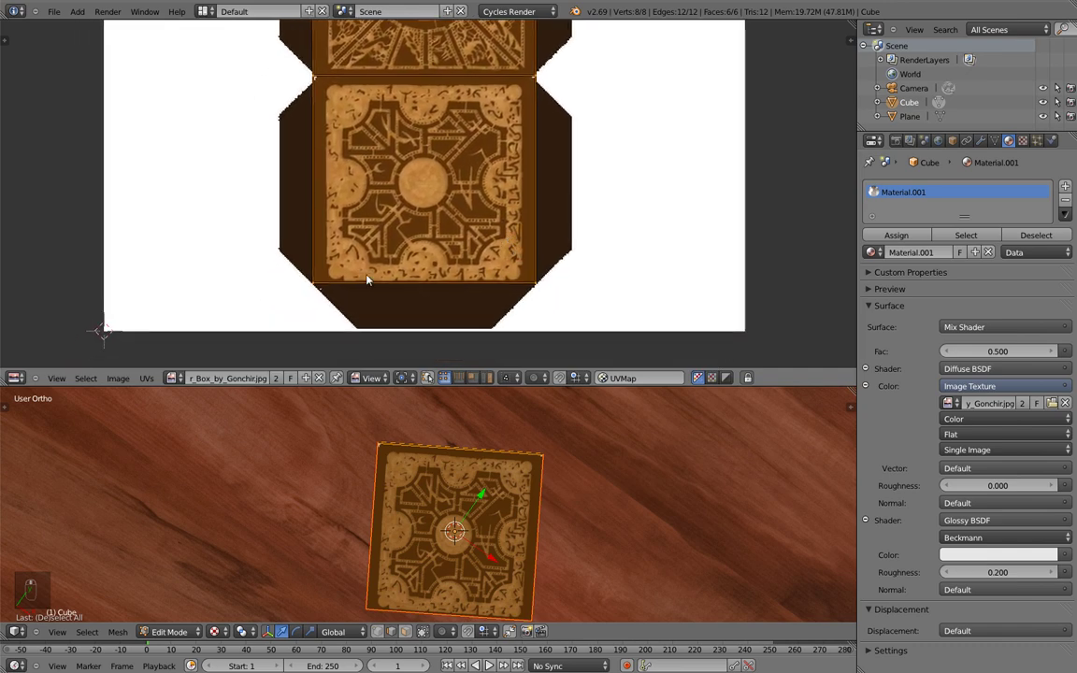
{"action": "key", "text": "a"}
{"action": "key", "text": "b"}
{"action": "mouse_move", "coordinate": [305, 278]}
{"action": "left_mouse_down"}
{"action": "mouse_move", "coordinate": [625, 320]}
{"action": "mouse_move", "coordinate": [617, 309]}
{"action": "left_mouse_up"}
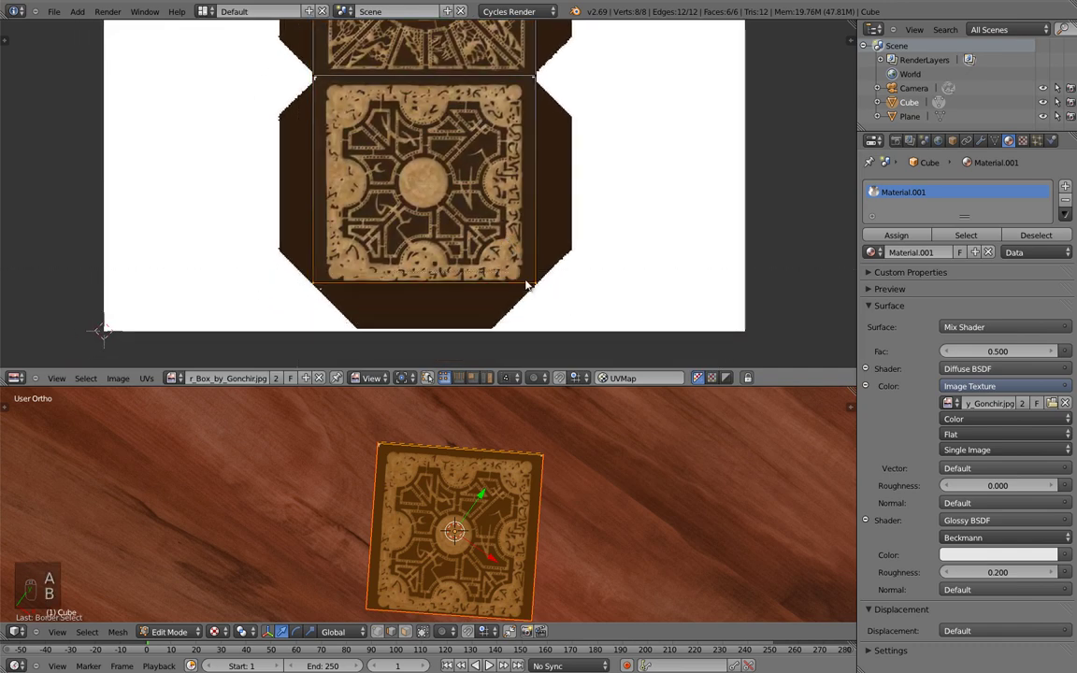
{"action": "key", "text": "g"}
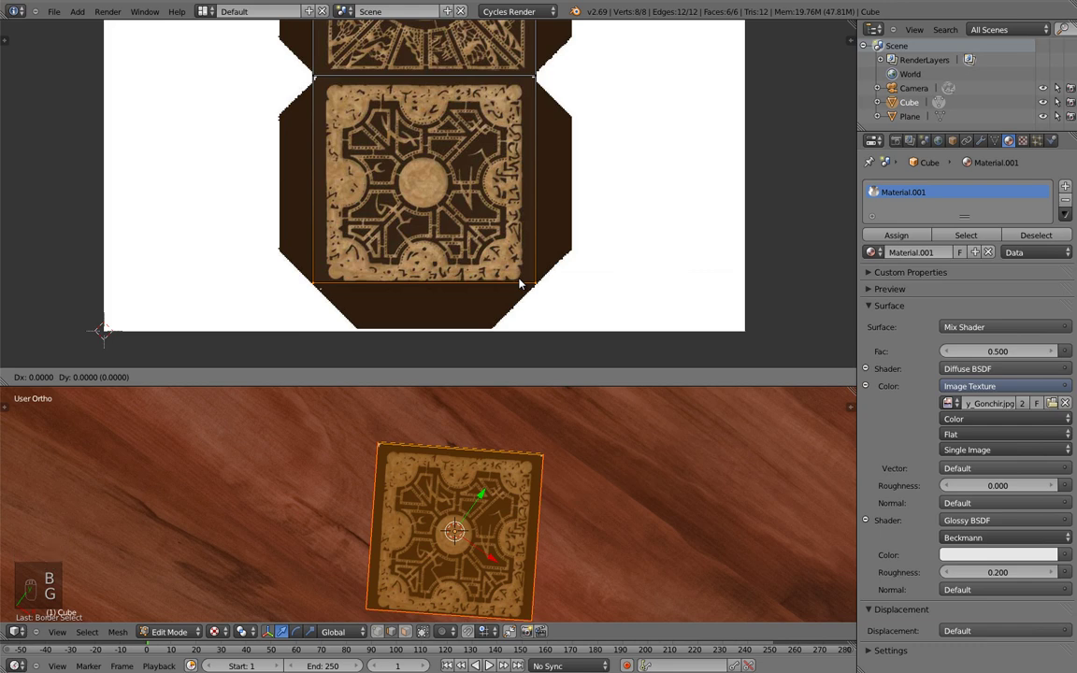
{"action": "left_click", "coordinate": [520, 290]}
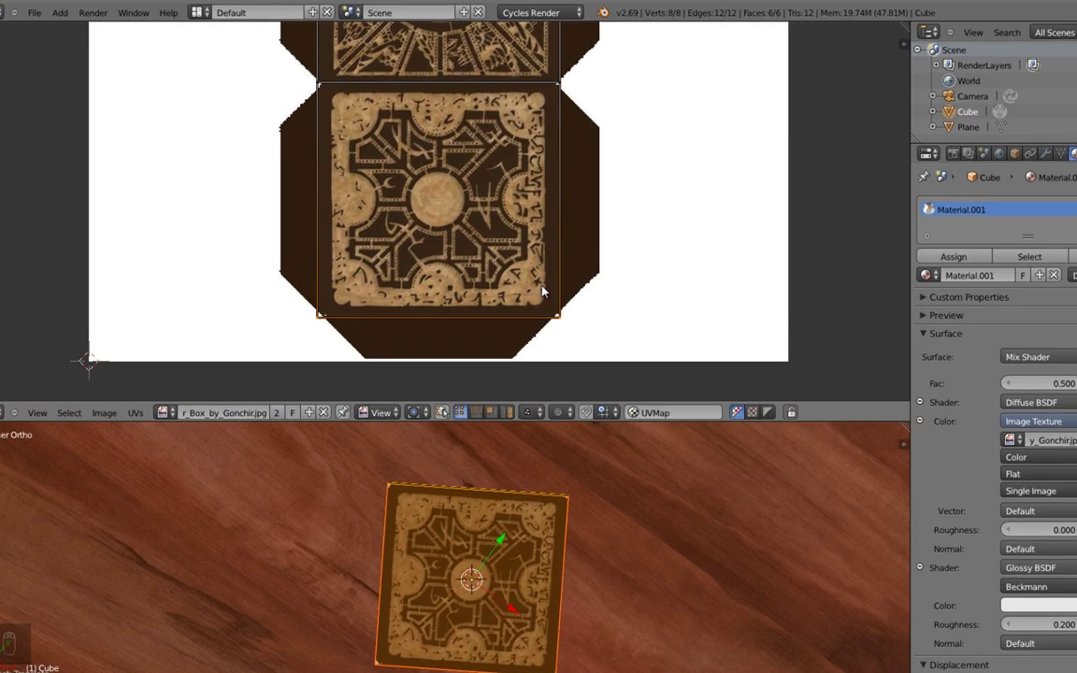
- Select the UV edge between the two lowest faces and check its alignment with the printed seam
{"action": "scroll", "coordinate": [542, 290], "scroll_direction": "down", "scroll_amount": 4}
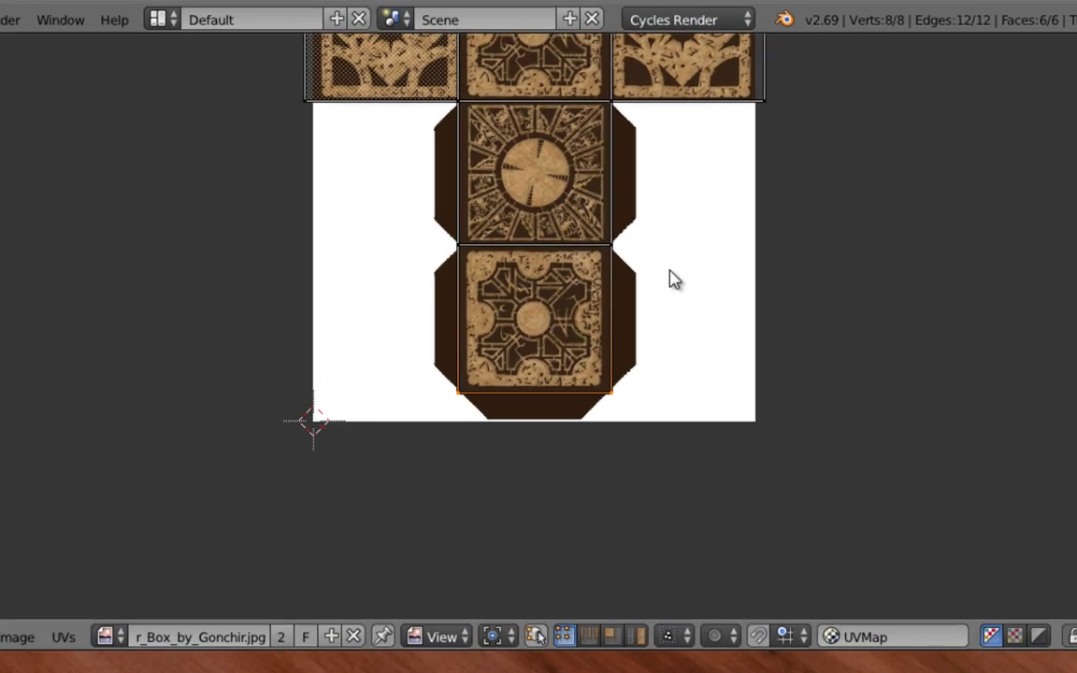
{"action": "middle_click_drag", "start_coordinate": [468, 148], "coordinate": [469, 156]}
{"action": "middle_click_drag", "start_coordinate": [577, 241], "coordinate": [590, 324]}
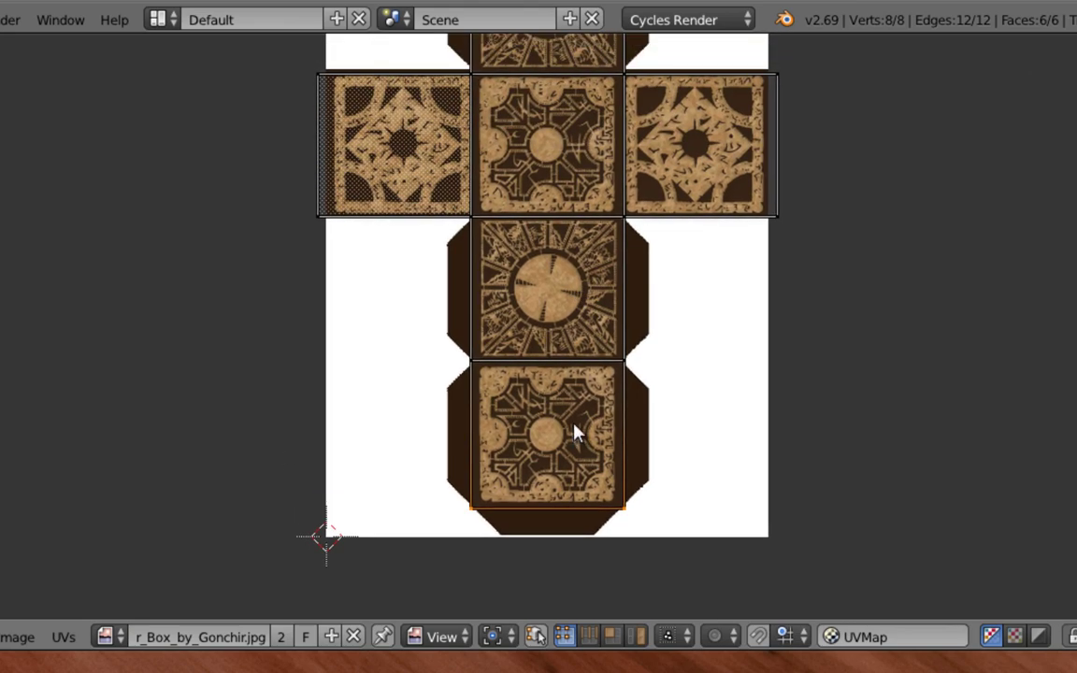
{"action": "scroll", "coordinate": [559, 441], "scroll_direction": "up", "scroll_amount": 3}
{"action": "key", "text": "b"}
{"action": "left_click_drag", "start_coordinate": [363, 370], "coordinate": [727, 439]}
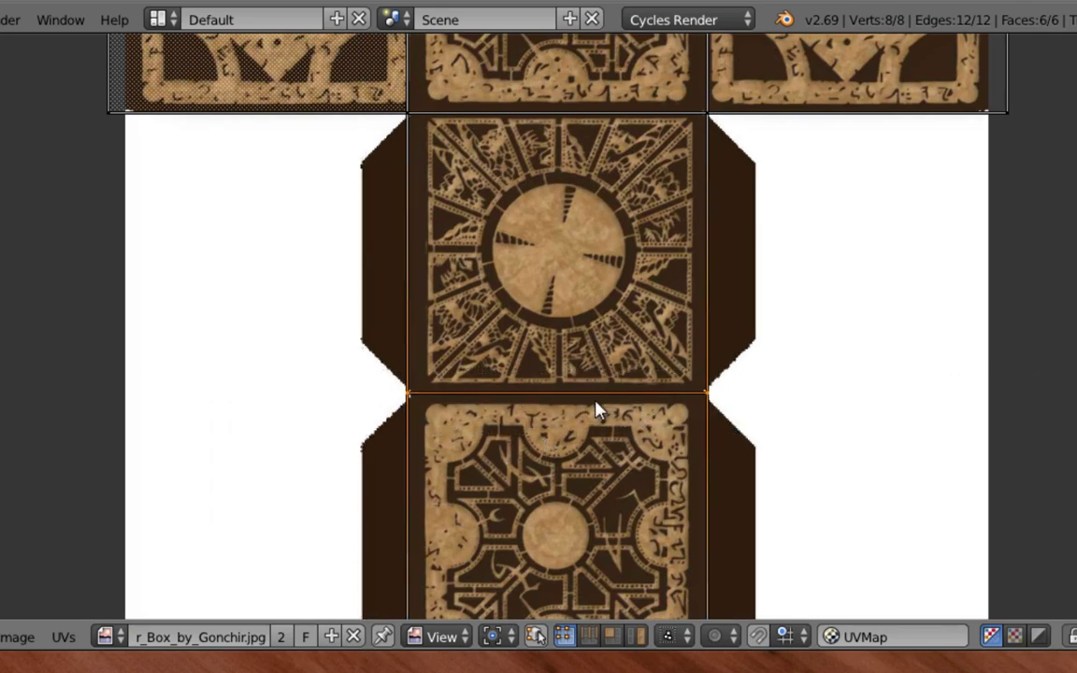
{"action": "middle_click_drag", "start_coordinate": [577, 277], "coordinate": [589, 438]}
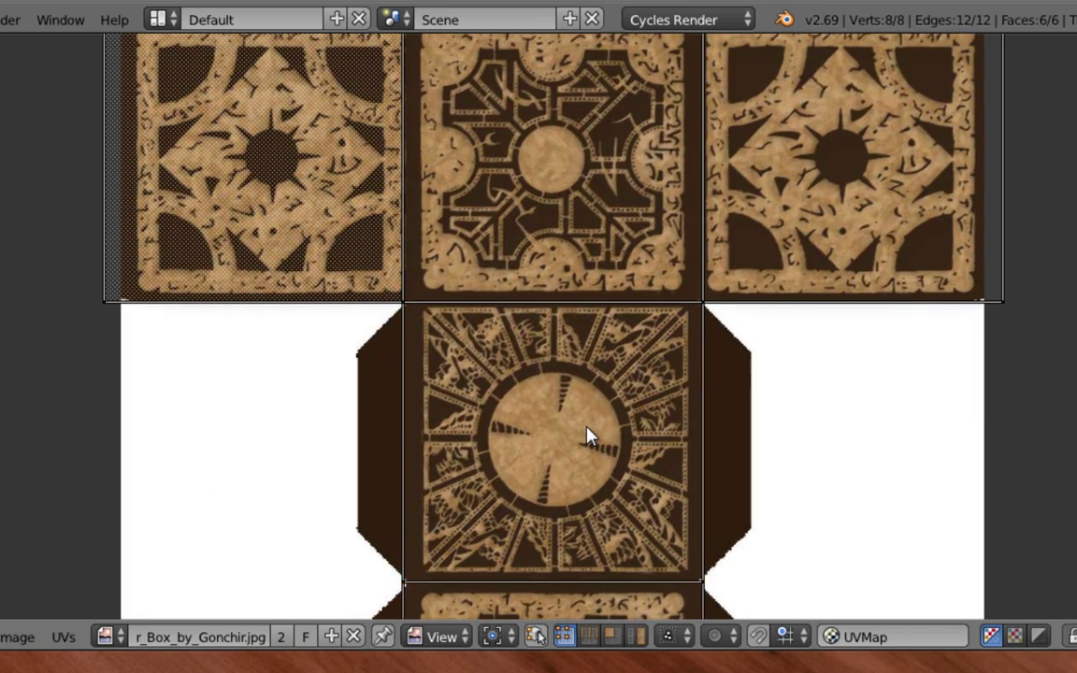
- Move the lower UV edge of the three-face row up along Y onto the printed seam
{"action": "scroll", "coordinate": [589, 438], "scroll_direction": "down", "scroll_amount": 3}
{"action": "key", "text": "b"}
{"action": "left_click_drag", "start_coordinate": [296, 259], "coordinate": [790, 374]}
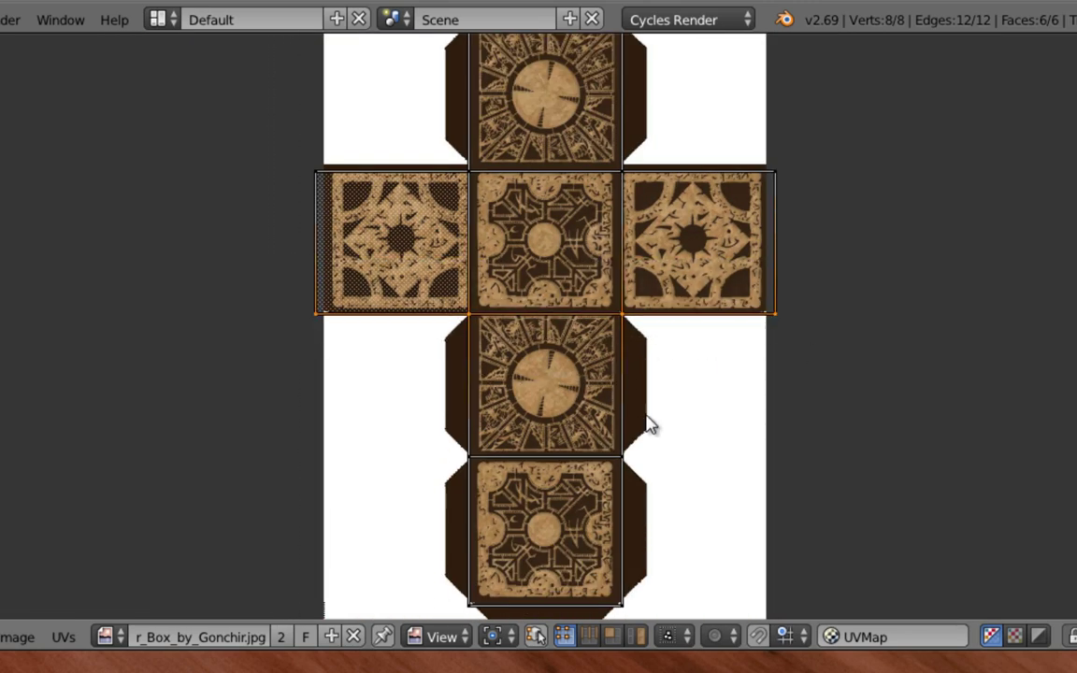
{"action": "scroll", "coordinate": [589, 397], "scroll_direction": "up", "scroll_amount": 2}
{"action": "scroll", "coordinate": [589, 397], "scroll_direction": "up", "scroll_amount": 1}
{"action": "key", "text": "g"}
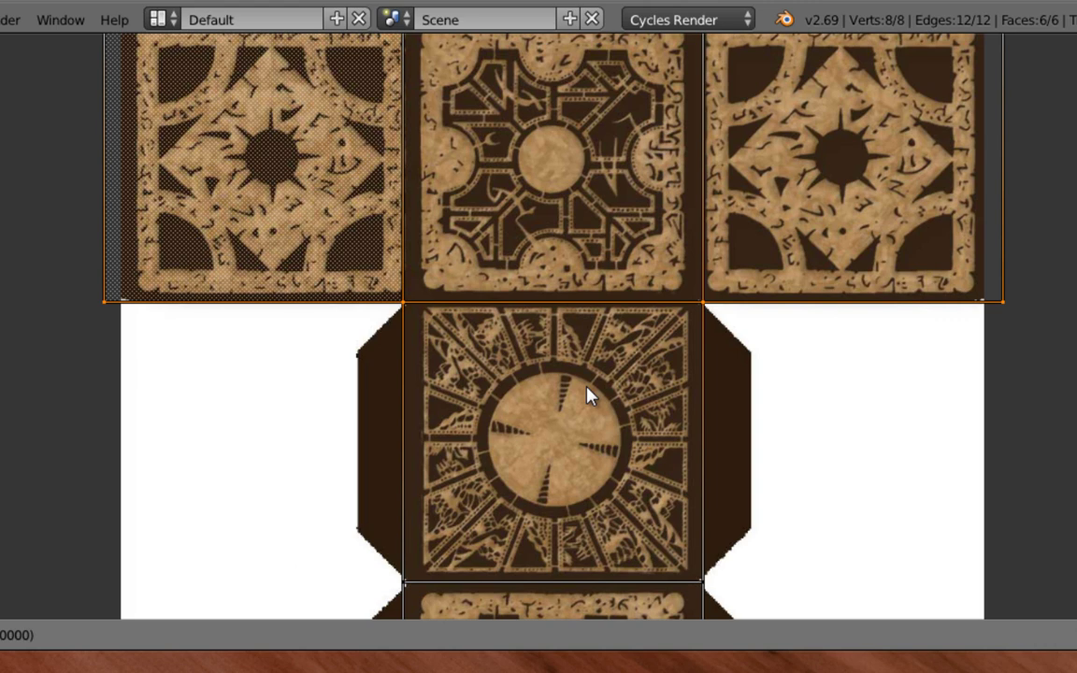
{"action": "key", "text": "y"}
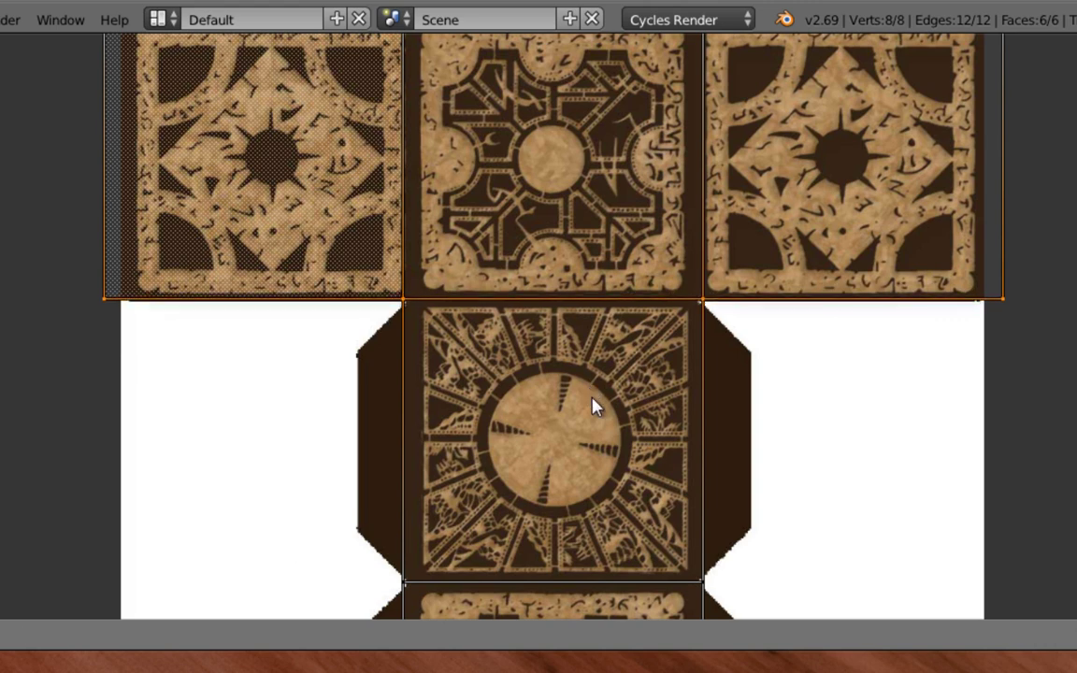
{"action": "left_click", "coordinate": [594, 408]}
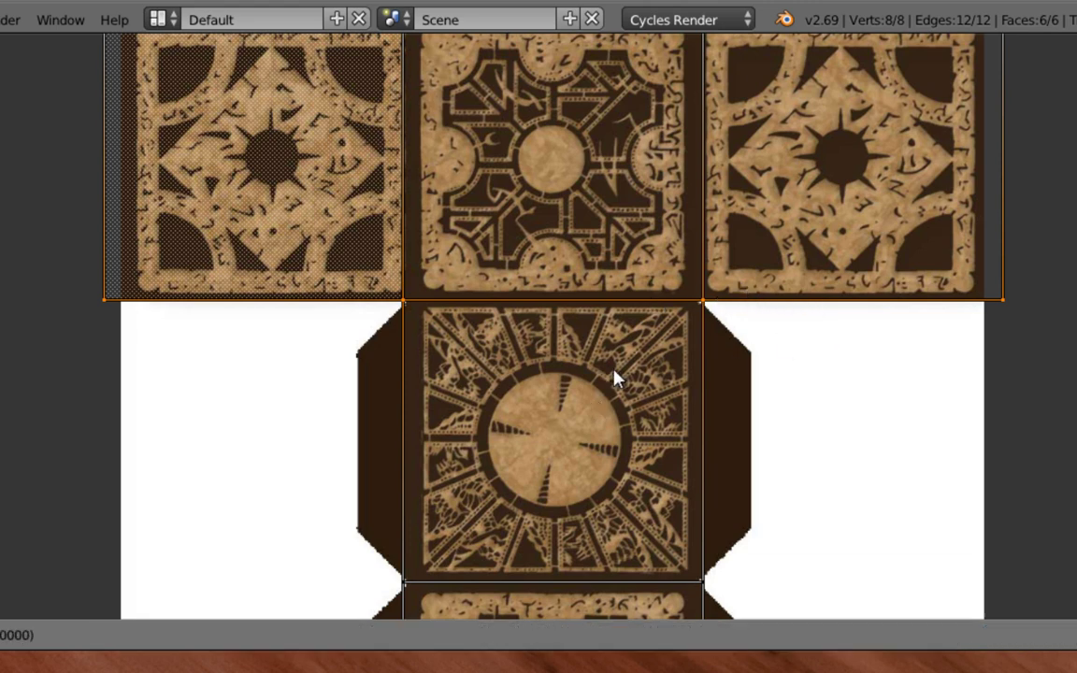
{"action": "key", "text": "g"}
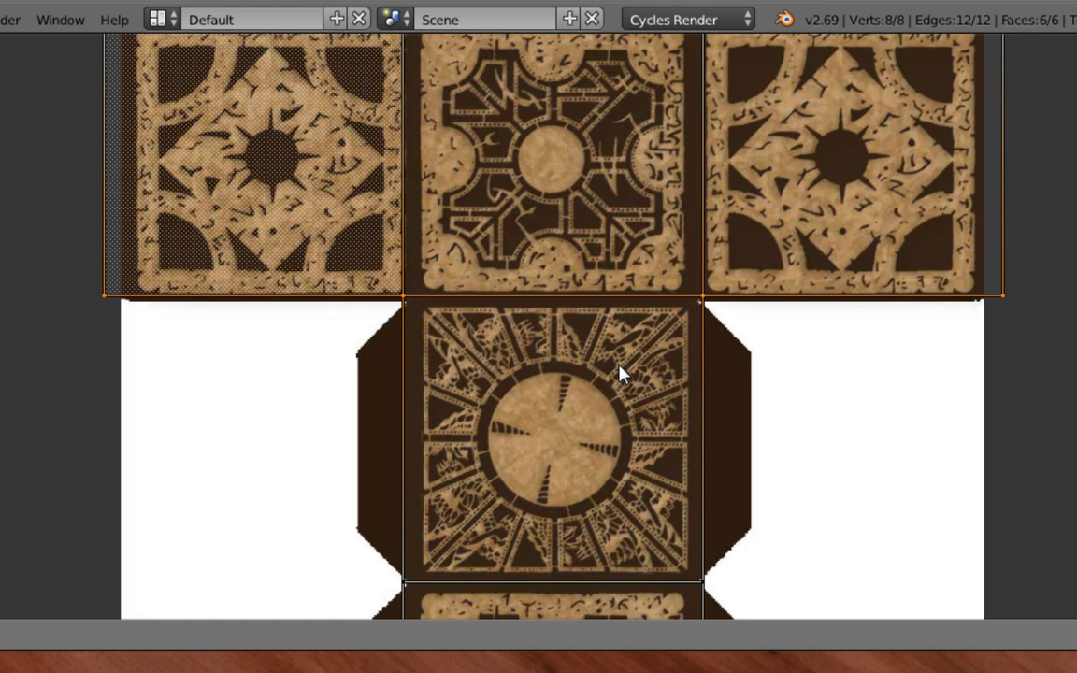
{"action": "key", "text": "Escape"}
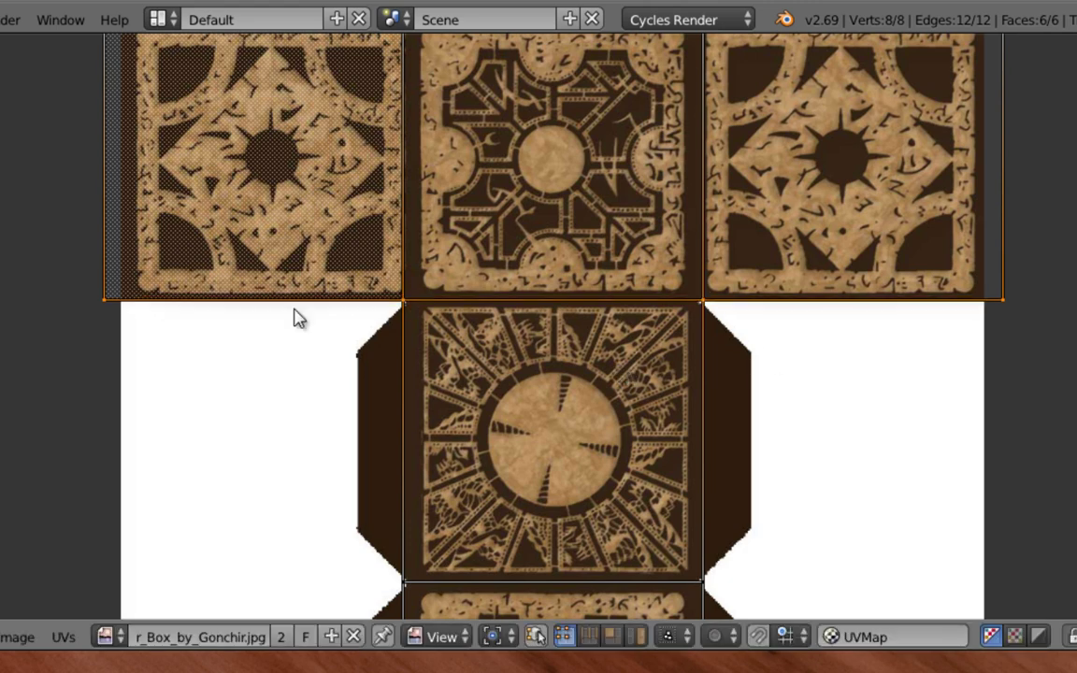
- Move the upper UV edge of the three-face row up along Y to match the printed faces' upper border
{"action": "key", "text": "Home"}
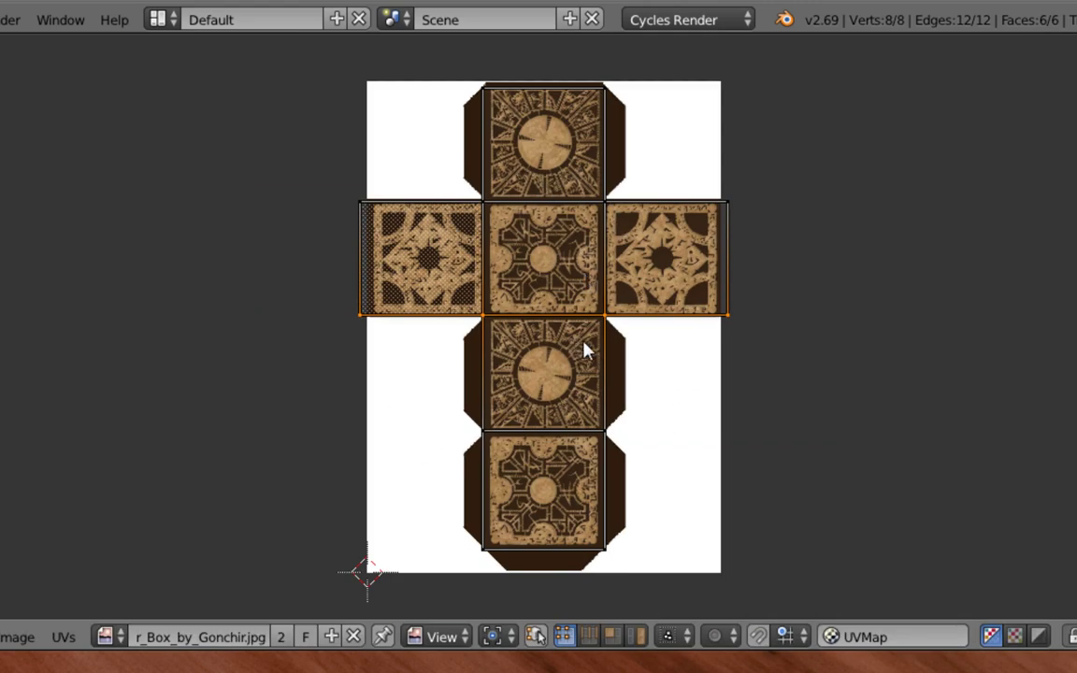
{"action": "scroll", "coordinate": [599, 353], "scroll_direction": "up", "scroll_amount": 2}
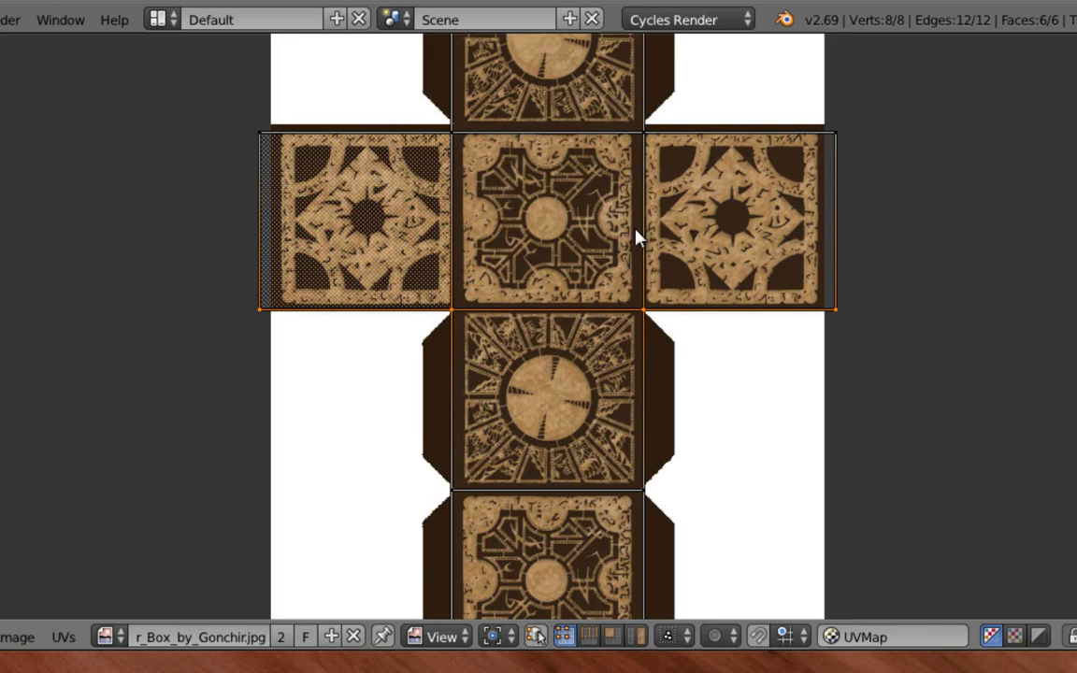
{"action": "middle_click_drag", "start_coordinate": [554, 207], "coordinate": [551, 360]}
{"action": "scroll", "coordinate": [580, 513], "scroll_direction": "up", "scroll_amount": 3}
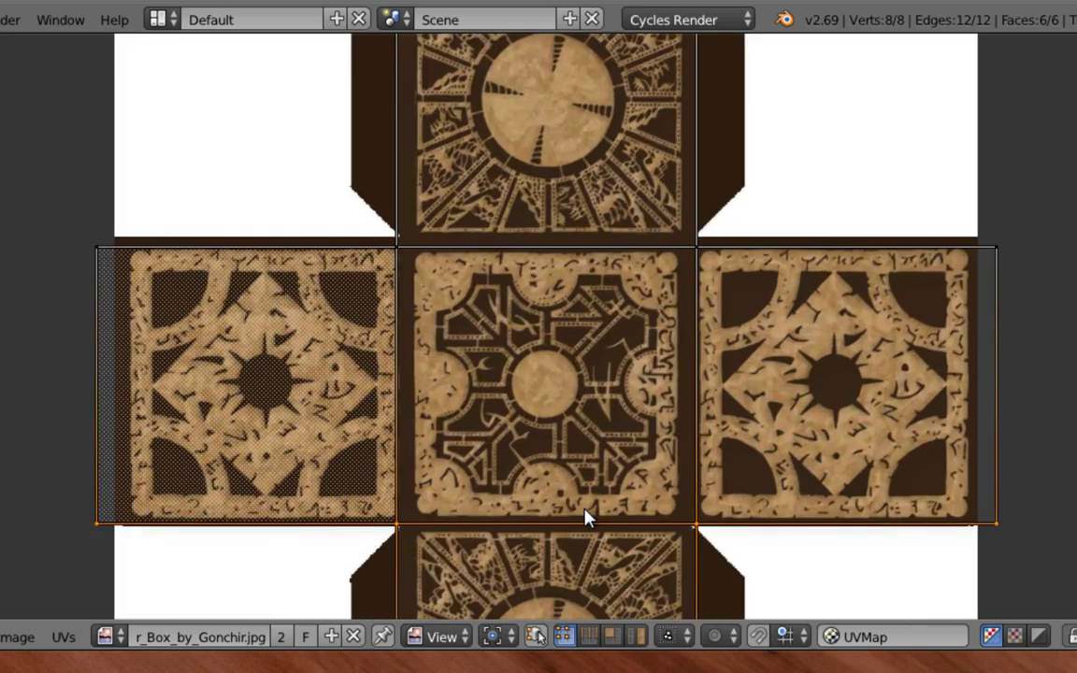
{"action": "middle_click_drag", "start_coordinate": [585, 517], "coordinate": [534, 289]}
{"action": "middle_click_drag", "start_coordinate": [534, 209], "coordinate": [543, 459]}
{"action": "scroll", "coordinate": [547, 465], "scroll_direction": "down", "scroll_amount": 3}
{"action": "key", "text": "b"}
{"action": "left_click_drag", "start_coordinate": [78, 261], "coordinate": [904, 370]}
{"action": "key", "text": "g"}
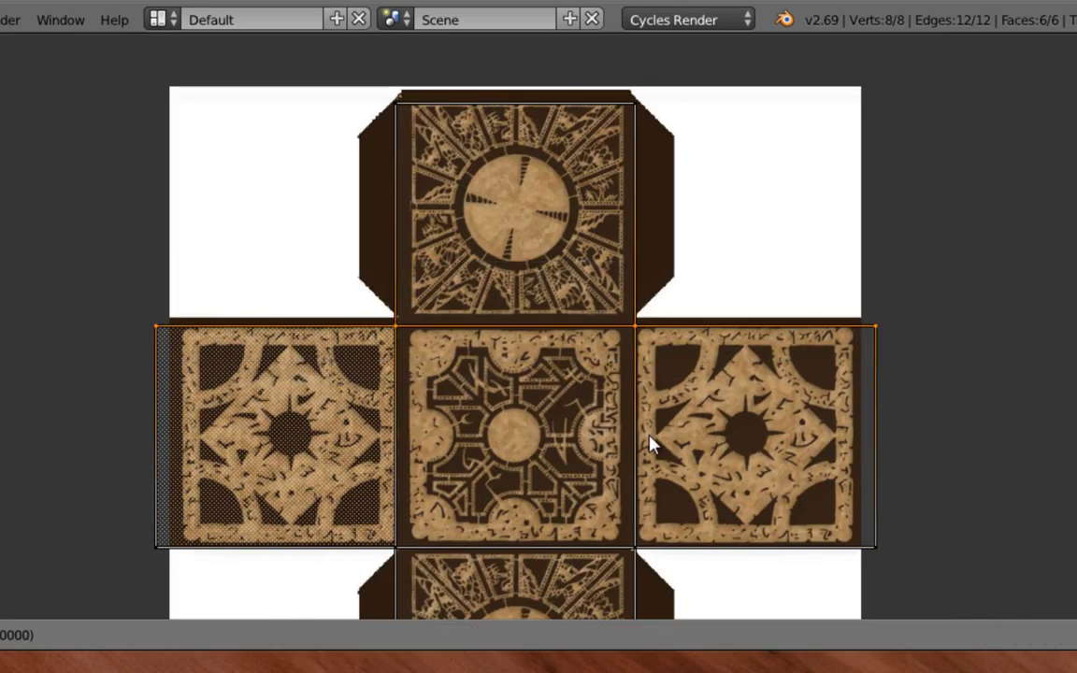
{"action": "key", "text": "y"}
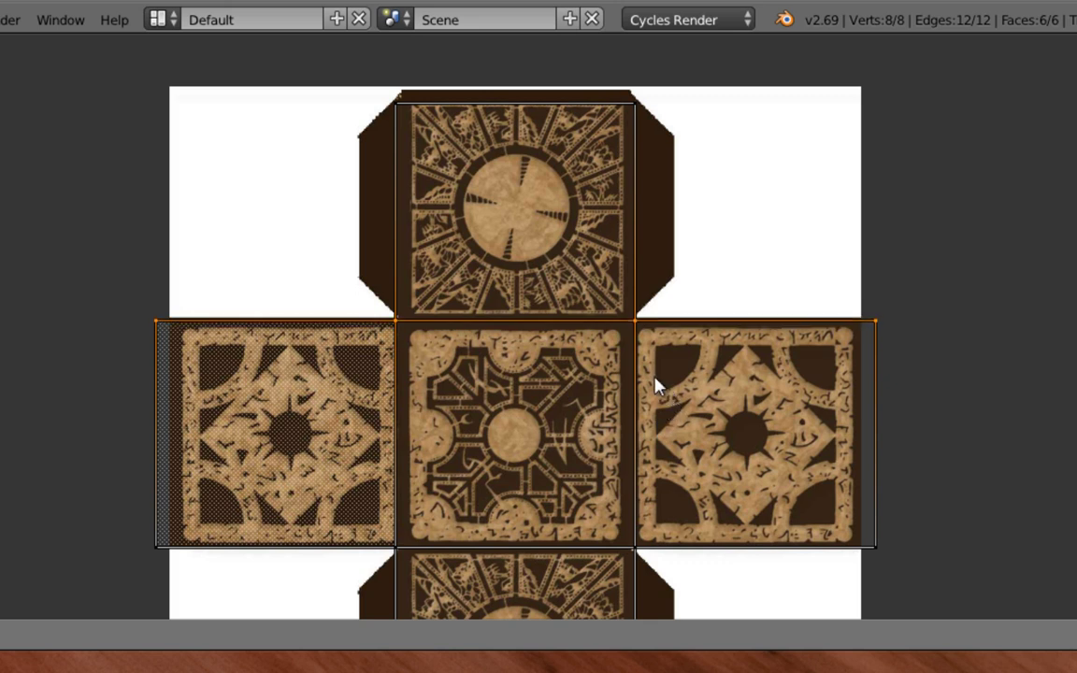
{"action": "left_click", "coordinate": [670, 408]}
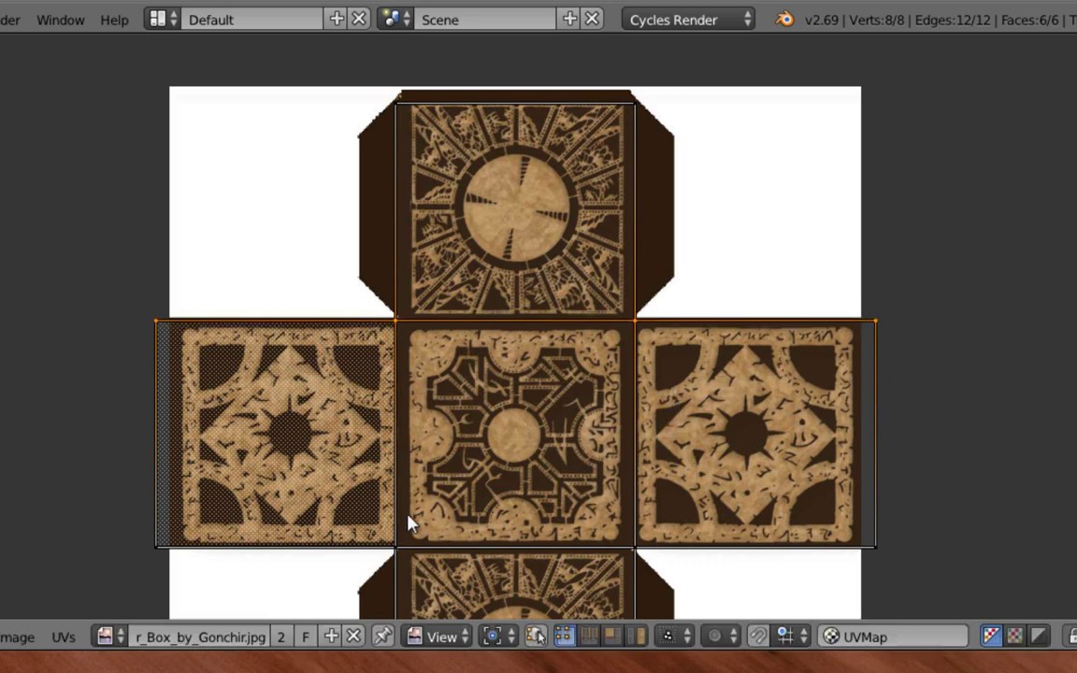
- Move the outer UV edge of the row's left face inward along X to the printed face's border
{"action": "key", "text": "a"}
{"action": "key", "text": "b"}
{"action": "left_click_drag", "start_coordinate": [14, 267], "coordinate": [187, 561]}
{"action": "key", "text": "g"}
{"action": "key", "text": "x"}
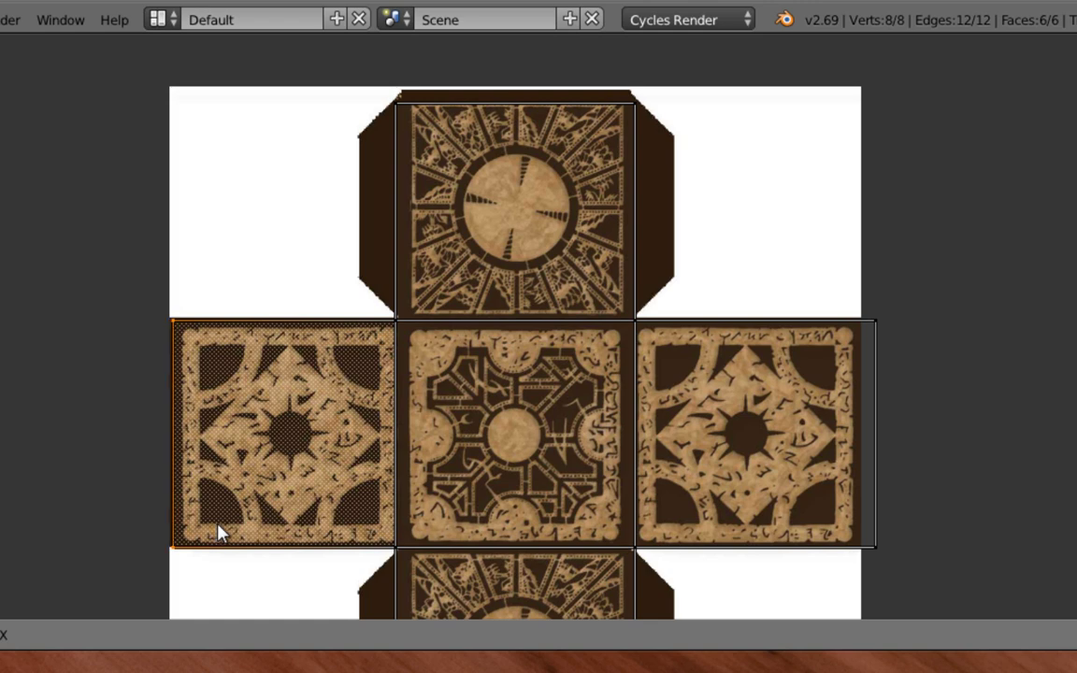
{"action": "left_click", "coordinate": [217, 528]}
- Move the vertical UV edge between the left face and the centre column right along X onto the printed seam
{"action": "scroll", "coordinate": [446, 434], "scroll_direction": "down", "scroll_amount": 4}
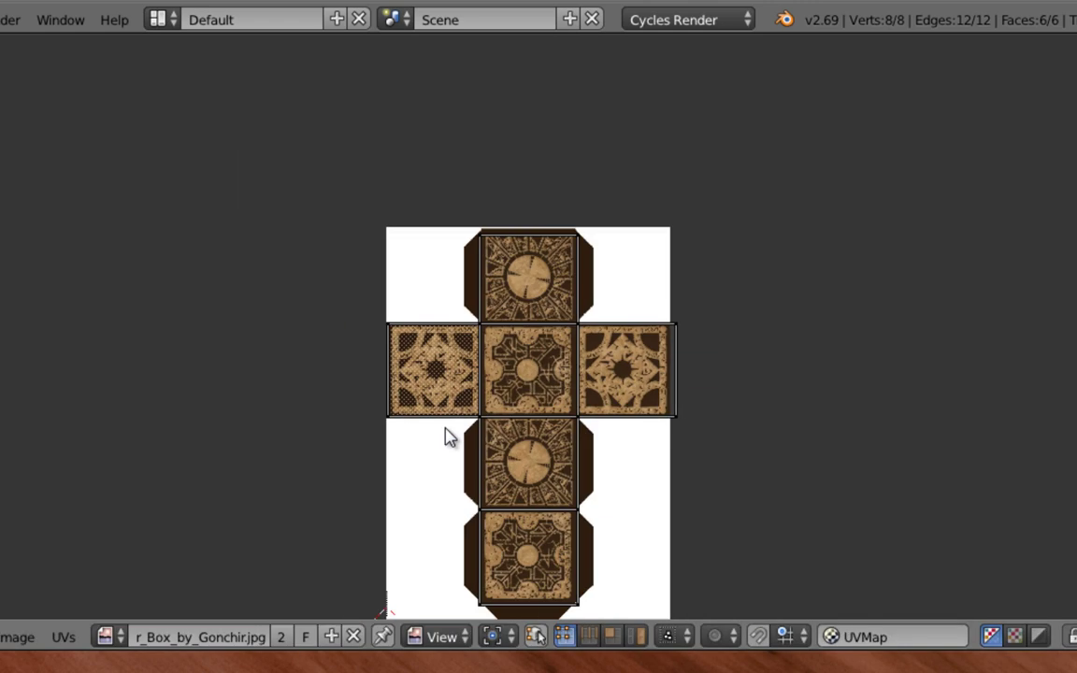
{"action": "key", "text": "b"}
{"action": "left_click_drag", "start_coordinate": [455, 234], "coordinate": [500, 642]}
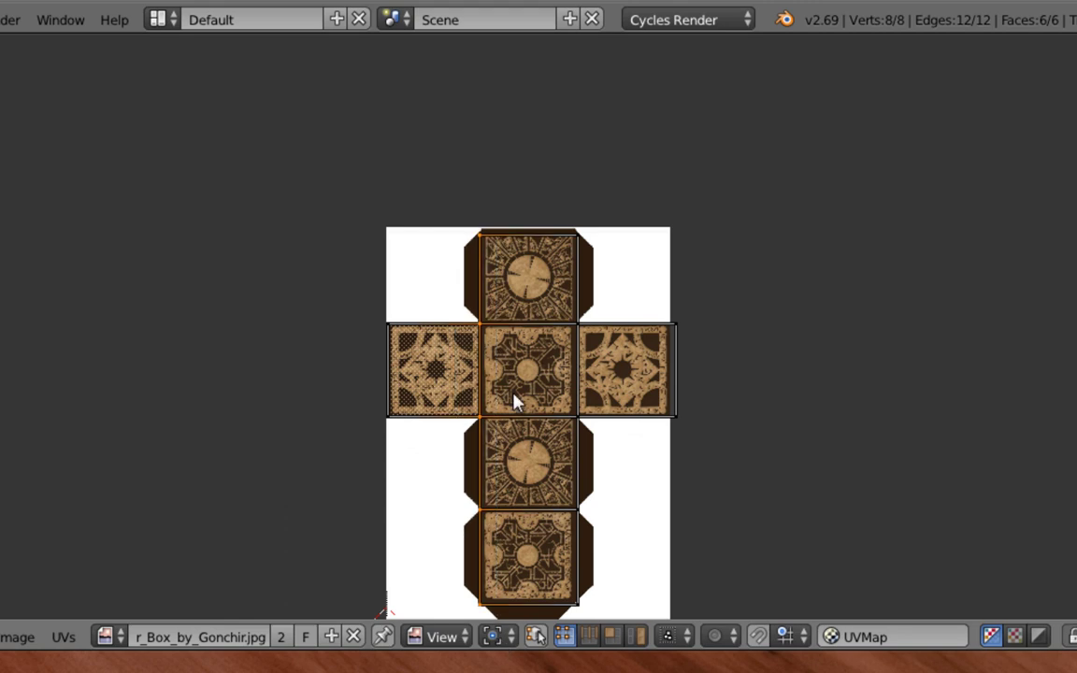
{"action": "scroll", "coordinate": [514, 402], "scroll_direction": "up", "scroll_amount": 3}
{"action": "key", "text": "g"}
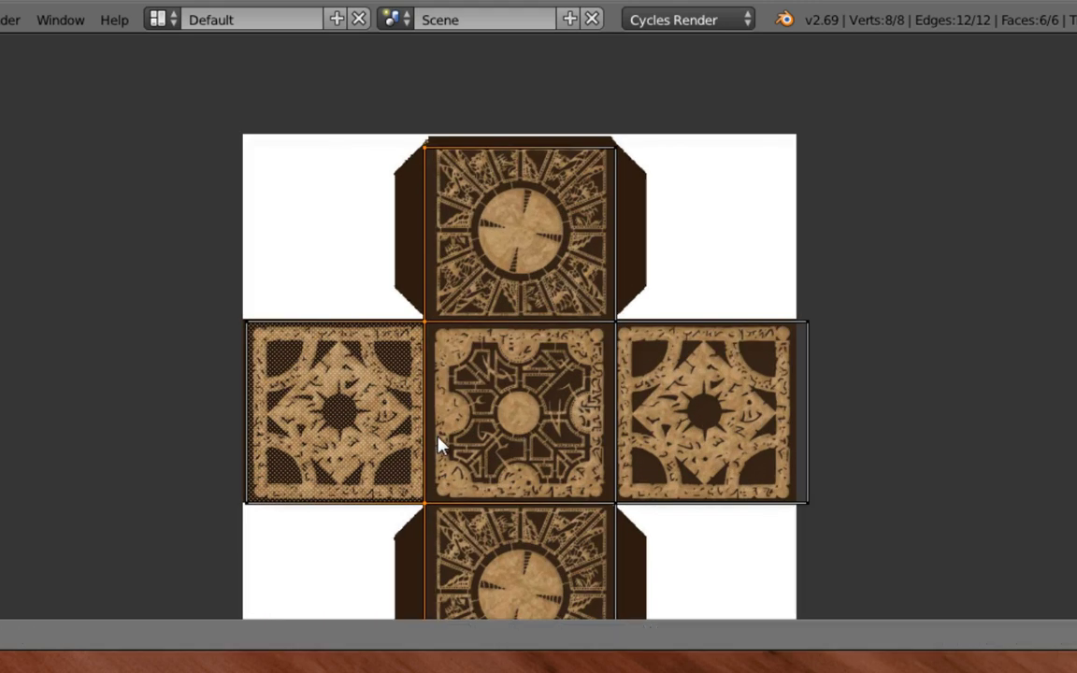
{"action": "key", "text": "x"}
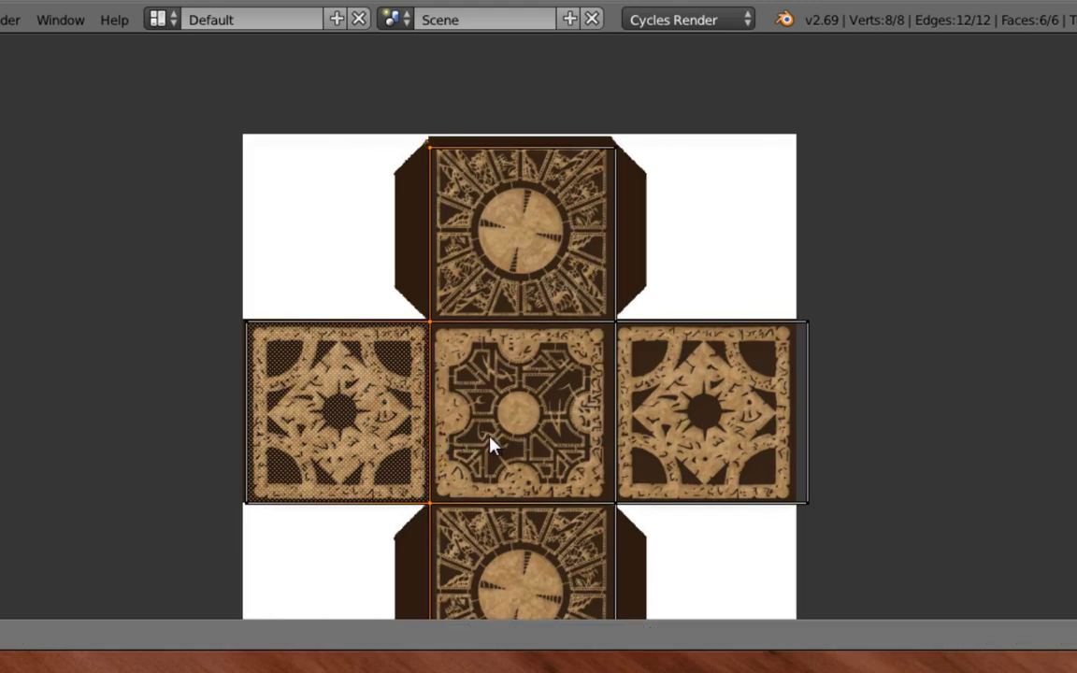
{"action": "left_click", "coordinate": [490, 436]}
- Shift the vertical UV edge between the centre column and the right face slightly left onto the printed seam
{"action": "key", "text": "a"}
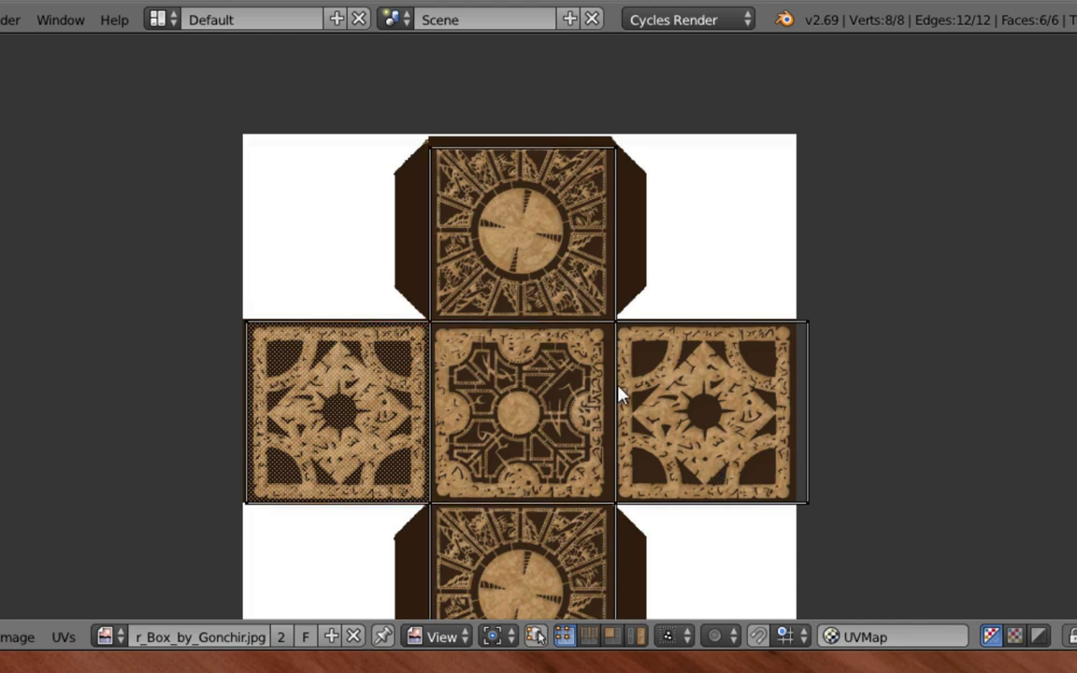
{"action": "scroll", "coordinate": [622, 329], "scroll_direction": "down", "scroll_amount": 4}
{"action": "key", "text": "b"}
{"action": "left_click_drag", "start_coordinate": [547, 275], "coordinate": [613, 556]}
{"action": "key", "text": "b"}
{"action": "left_click_drag", "start_coordinate": [555, 204], "coordinate": [586, 342]}
- Move the outer UV edge of the right face inward along X to the image's border and check the corner alignment
{"action": "scroll", "coordinate": [606, 423], "scroll_direction": "up", "scroll_amount": 4}
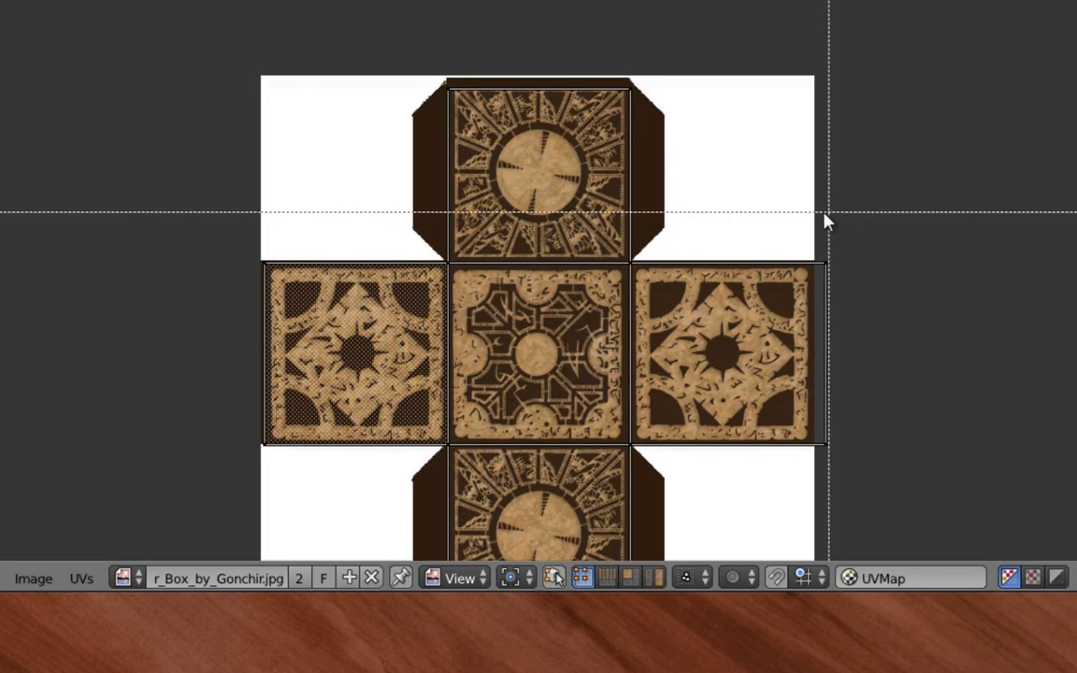
{"action": "left_click_drag", "start_coordinate": [824, 221], "coordinate": [877, 486]}
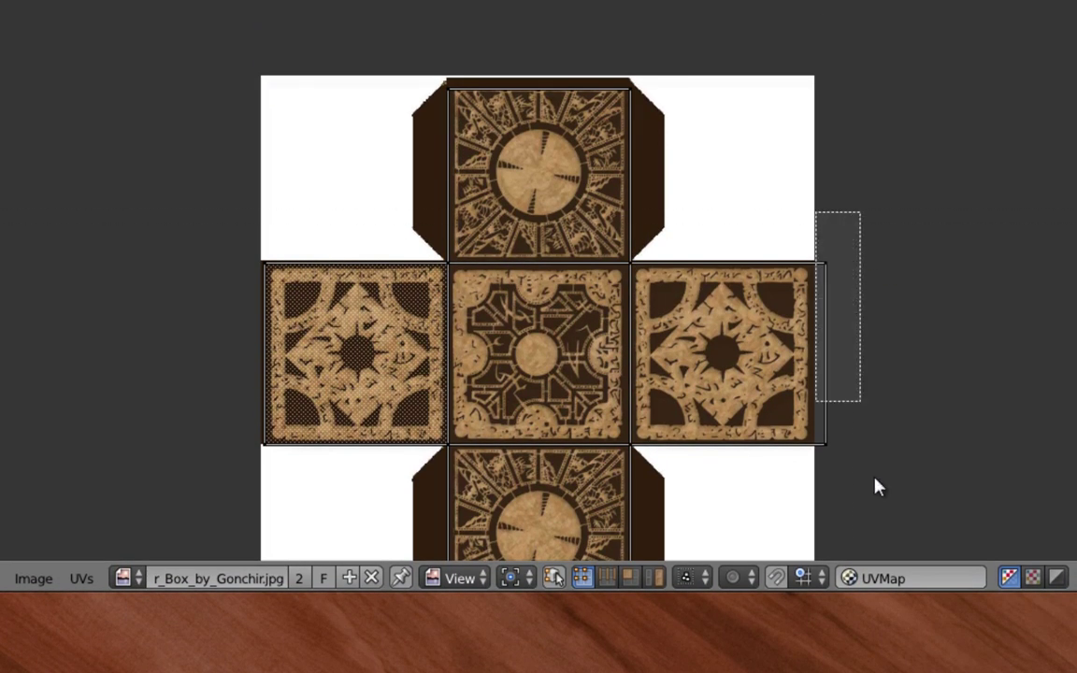
{"action": "key", "text": "s"}
{"action": "key", "text": "x"}
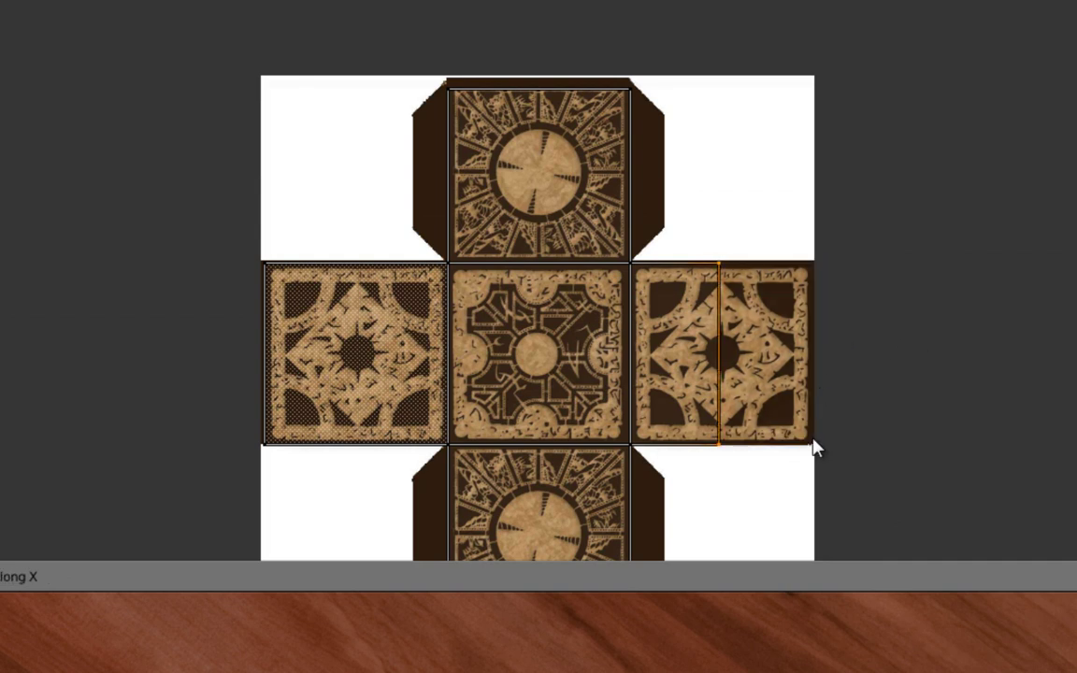
{"action": "left_click", "coordinate": [913, 414]}
{"action": "scroll", "coordinate": [983, 518], "scroll_direction": "up", "scroll_amount": 5}
{"action": "middle_click_drag", "start_coordinate": [984, 517], "coordinate": [380, 484]}
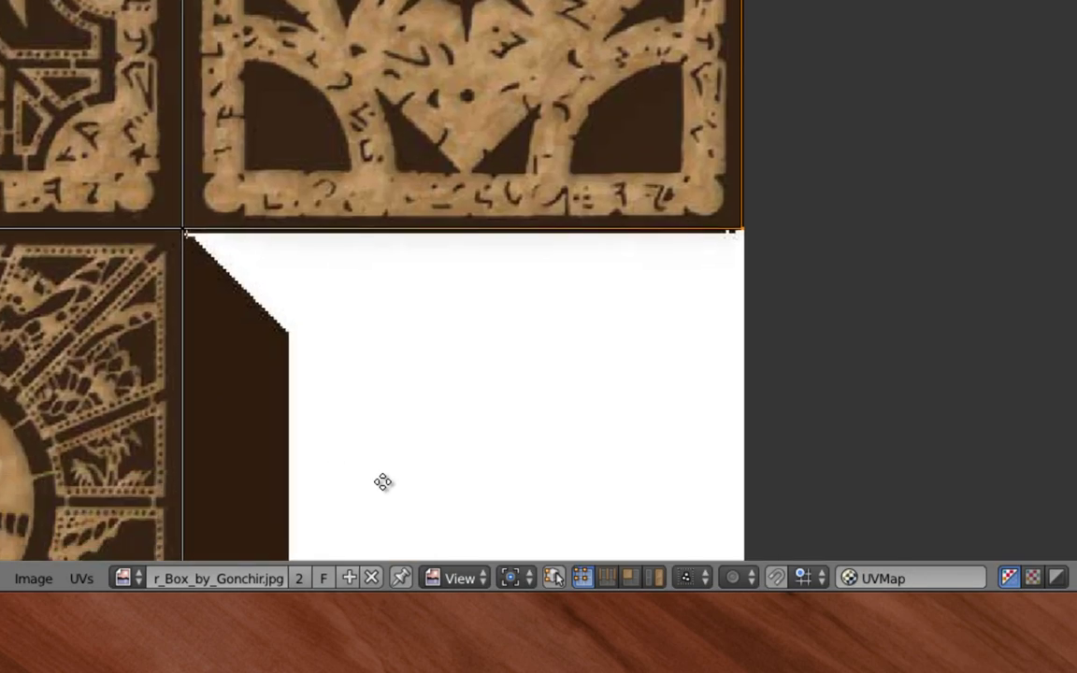
{"action": "scroll", "coordinate": [847, 303], "scroll_direction": "up", "scroll_amount": 3}
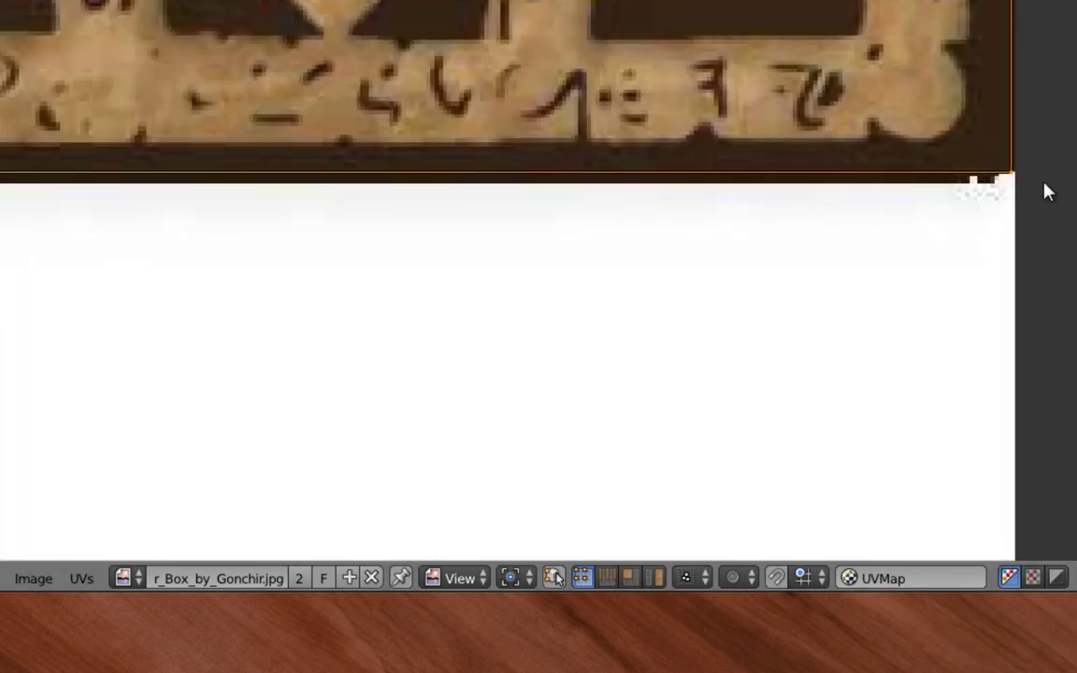
{"action": "scroll", "coordinate": [951, 234], "scroll_direction": "down", "scroll_amount": 6}
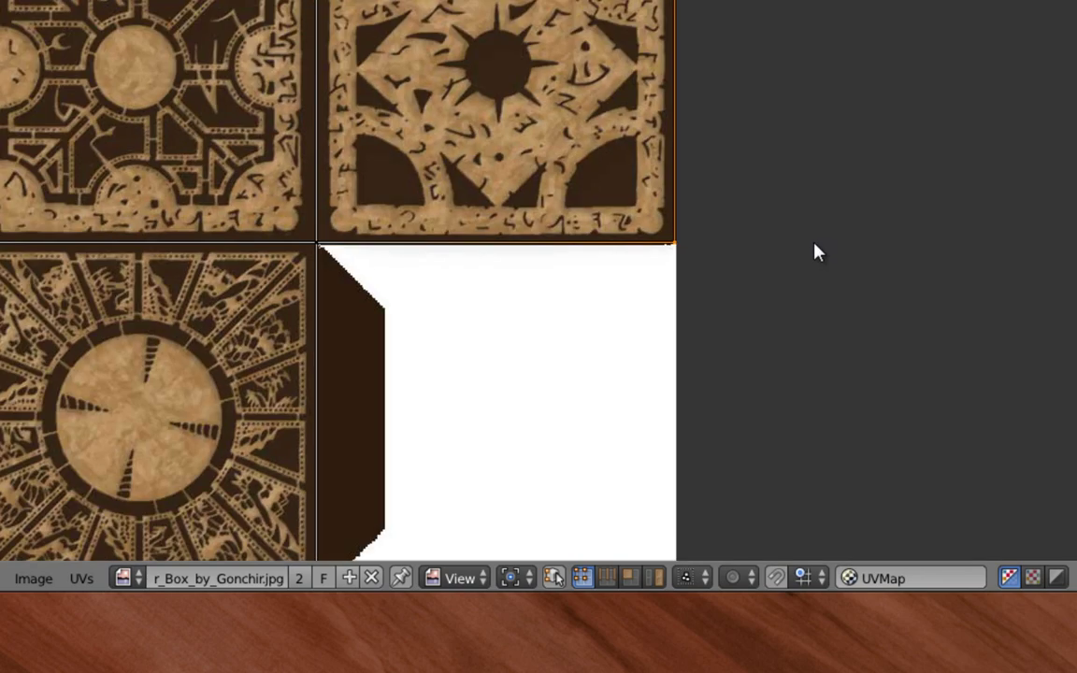
{"action": "middle_click_drag", "start_coordinate": [252, 177], "coordinate": [346, 287]}
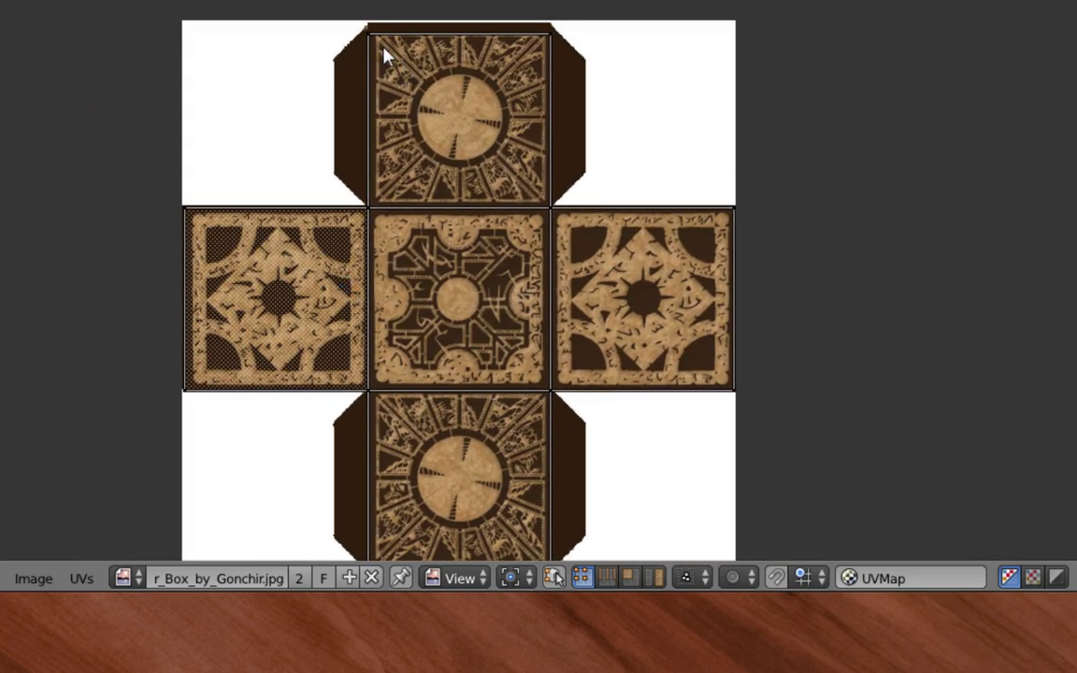
- Move the outer UV edge of the column's topmost face up along Y onto the printed face's border
{"action": "right_click", "coordinate": [433, 34]}
{"action": "key", "text": "g"}
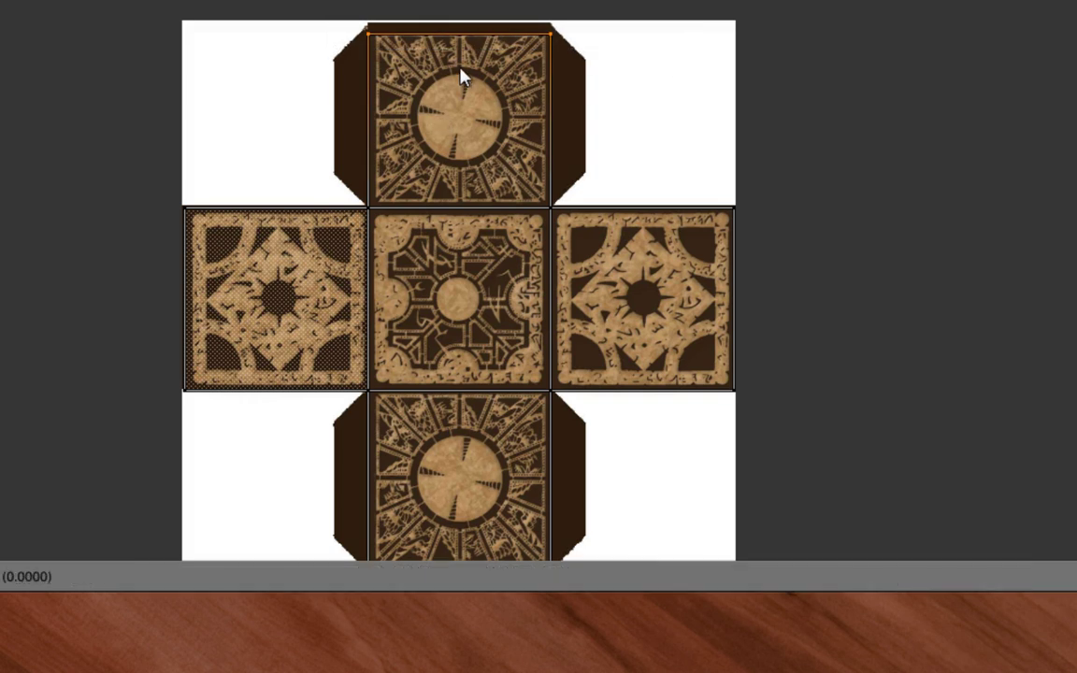
{"action": "key", "text": "y"}
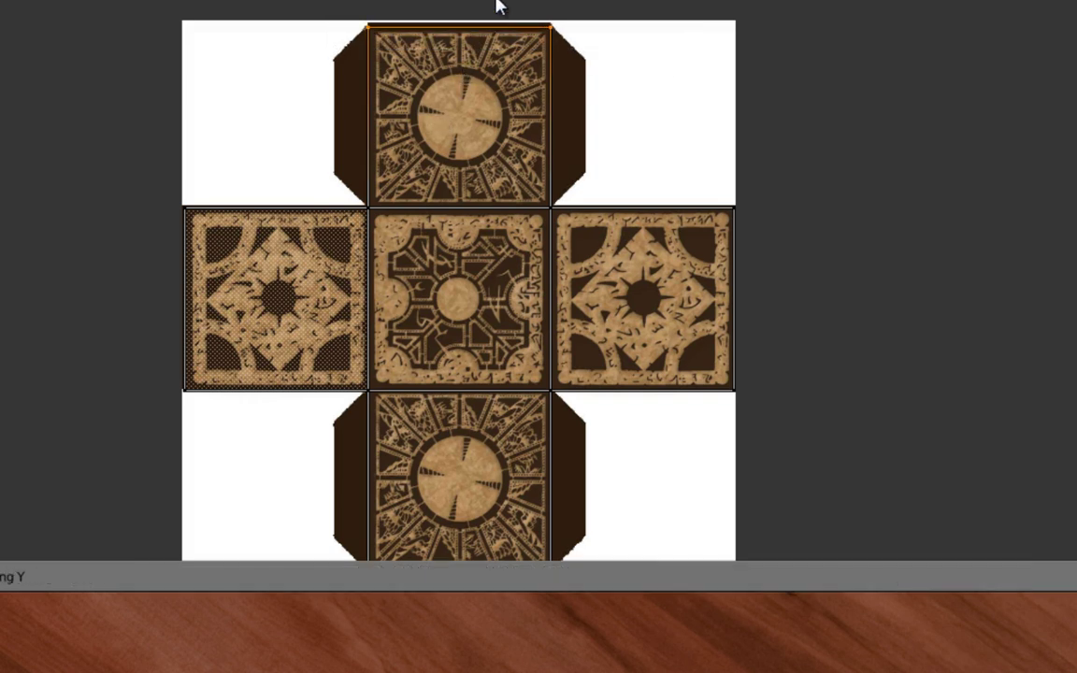
{"action": "left_click", "coordinate": [518, 571]}
- Examine the whole cross-shaped UV layout, checking its edges and corners against the printed face borders
{"action": "scroll", "coordinate": [468, 248], "scroll_direction": "down", "scroll_amount": 4}
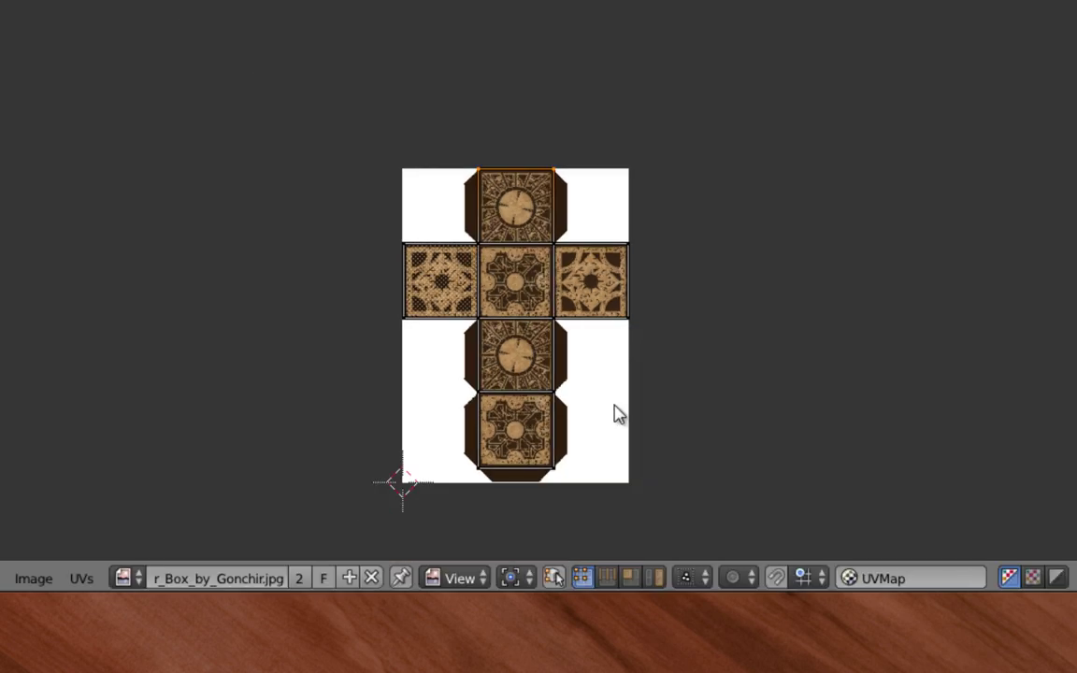
{"action": "middle_click_drag", "start_coordinate": [618, 413], "coordinate": [618, 240]}
{"action": "scroll", "coordinate": [625, 175], "scroll_direction": "up", "scroll_amount": 5}
{"action": "middle_click_drag", "start_coordinate": [447, 144], "coordinate": [447, 443]}
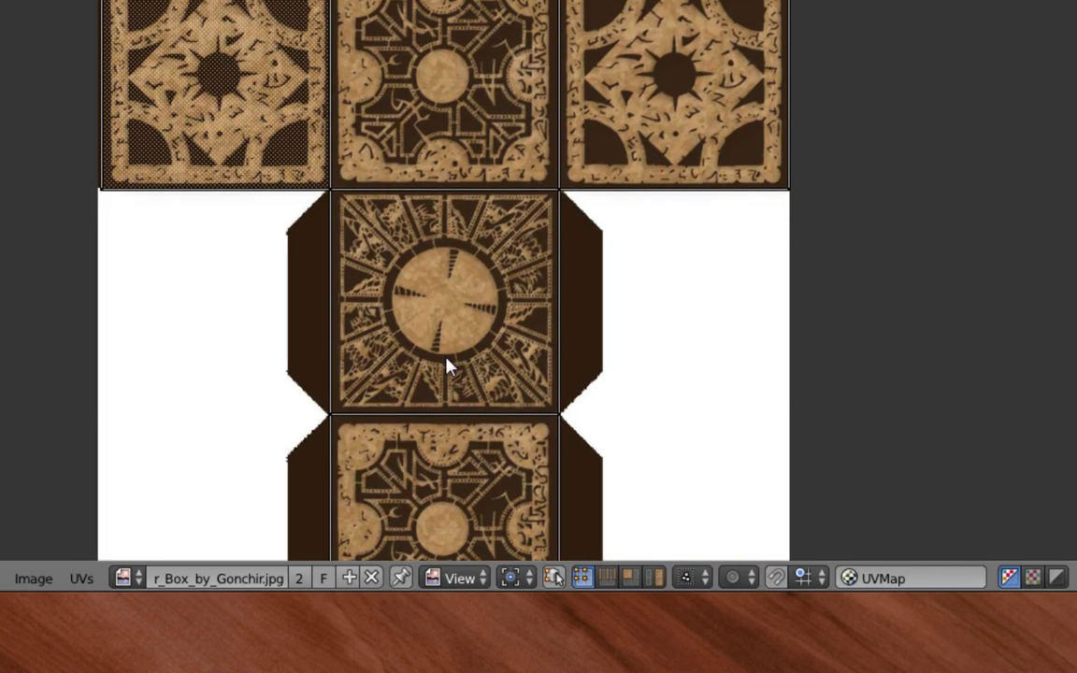
{"action": "scroll", "coordinate": [488, 307], "scroll_direction": "down", "scroll_amount": 3}
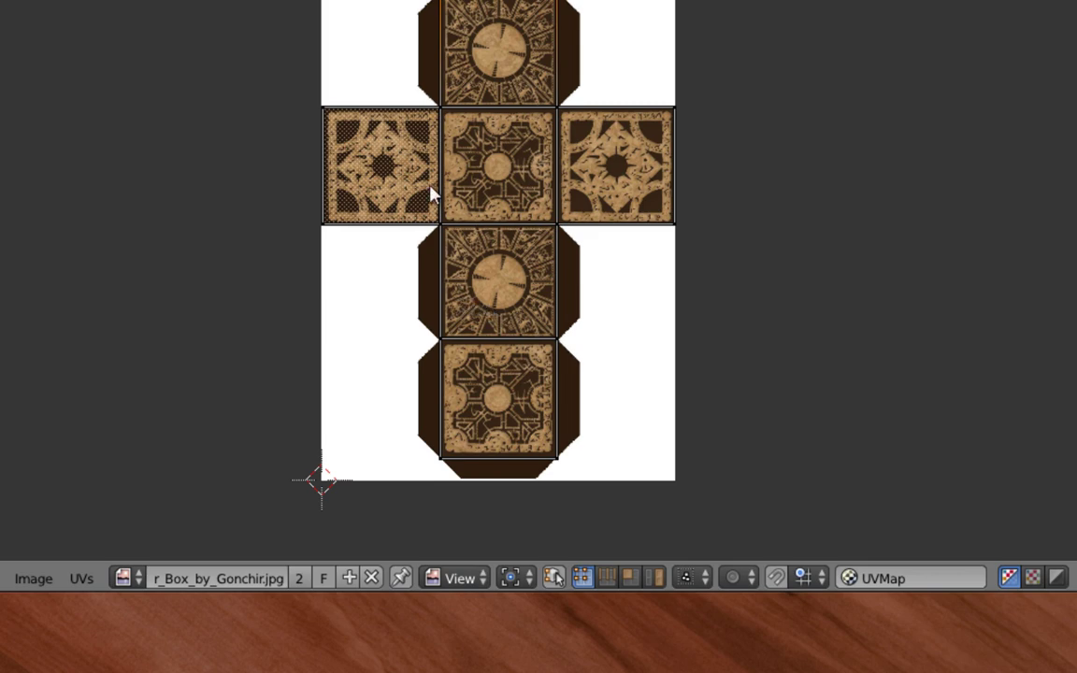
{"action": "scroll", "coordinate": [432, 193], "scroll_direction": "up", "scroll_amount": 6}
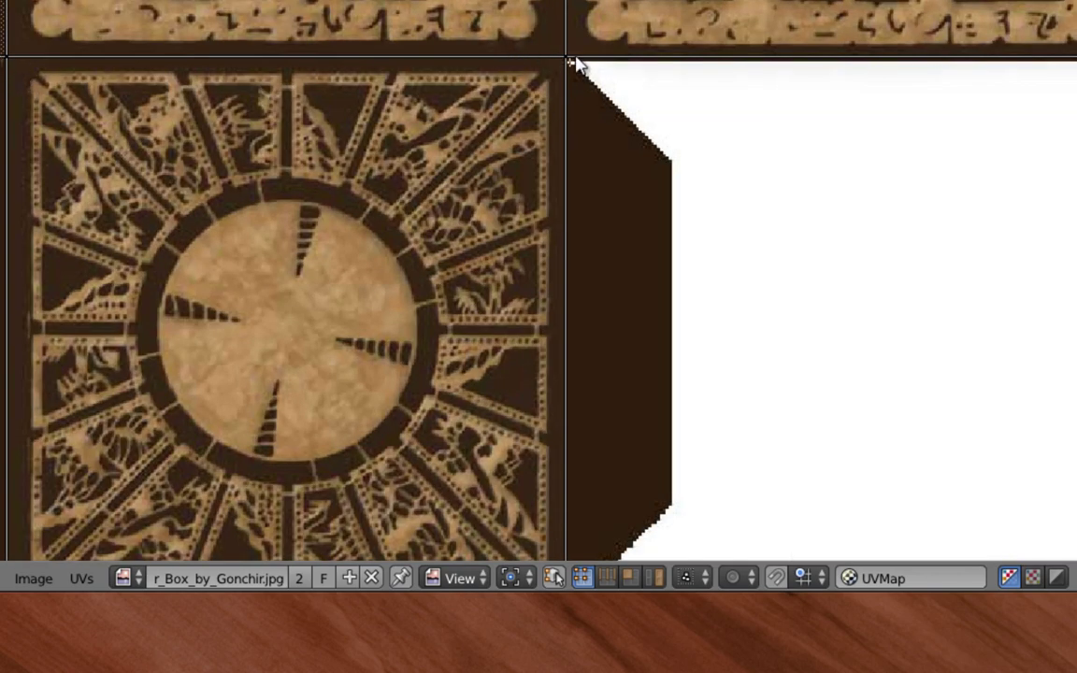
{"action": "scroll", "coordinate": [551, 114], "scroll_direction": "down", "scroll_amount": 4}
{"action": "scroll", "coordinate": [547, 117], "scroll_direction": "down", "scroll_amount": 2}
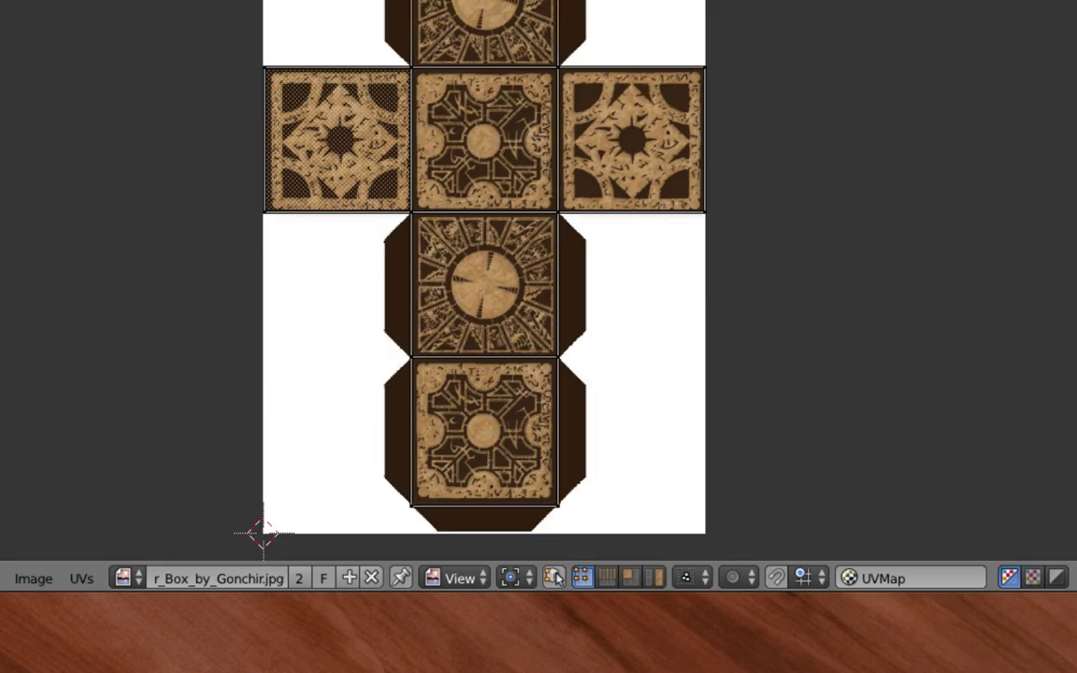
- Change the UV editor area to the Node Editor and preview the cube in an angled 3D view with Rendered shading
{"action": "left_click", "coordinate": [0, 577]}
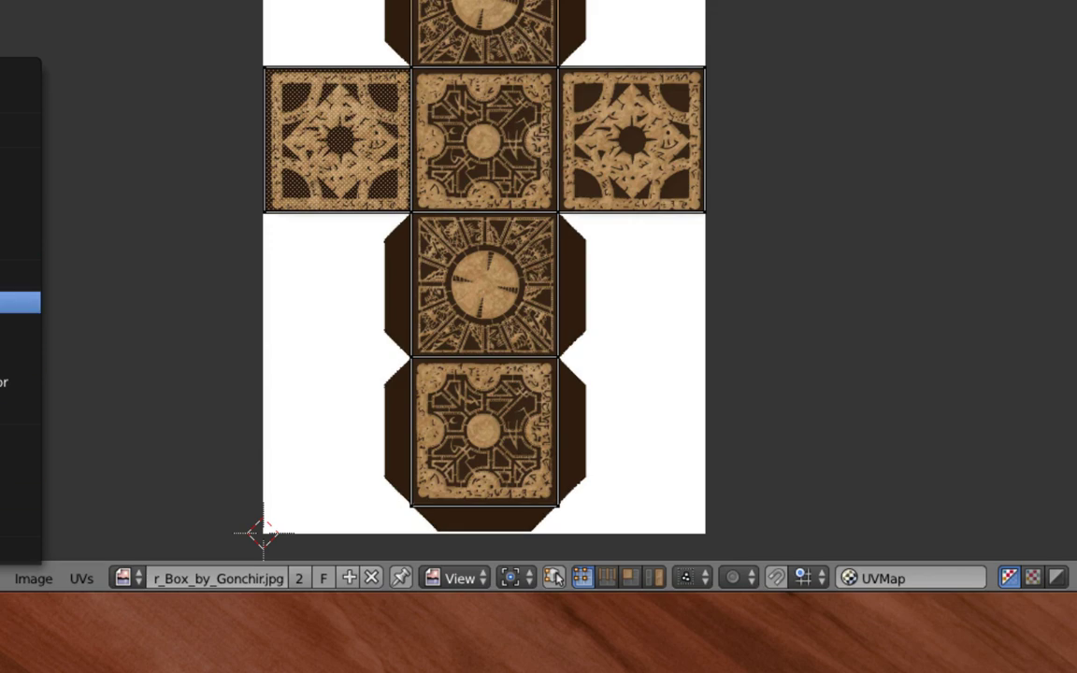
{"action": "left_click", "coordinate": [19, 302]}
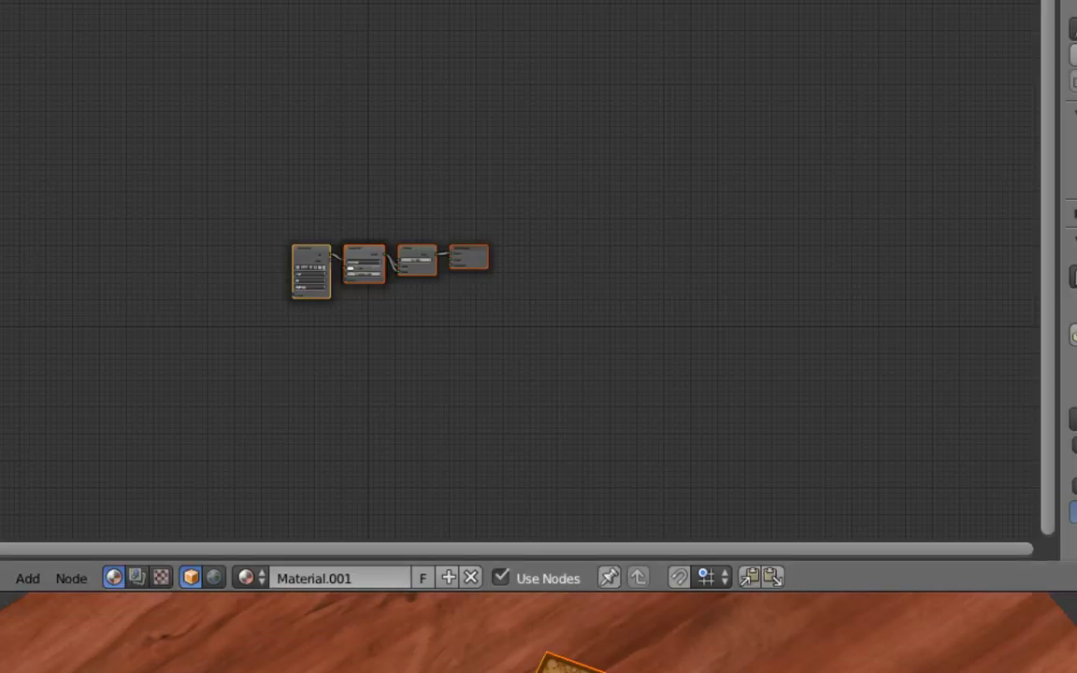
{"action": "middle_click_drag", "start_coordinate": [505, 659], "coordinate": [490, 468]}
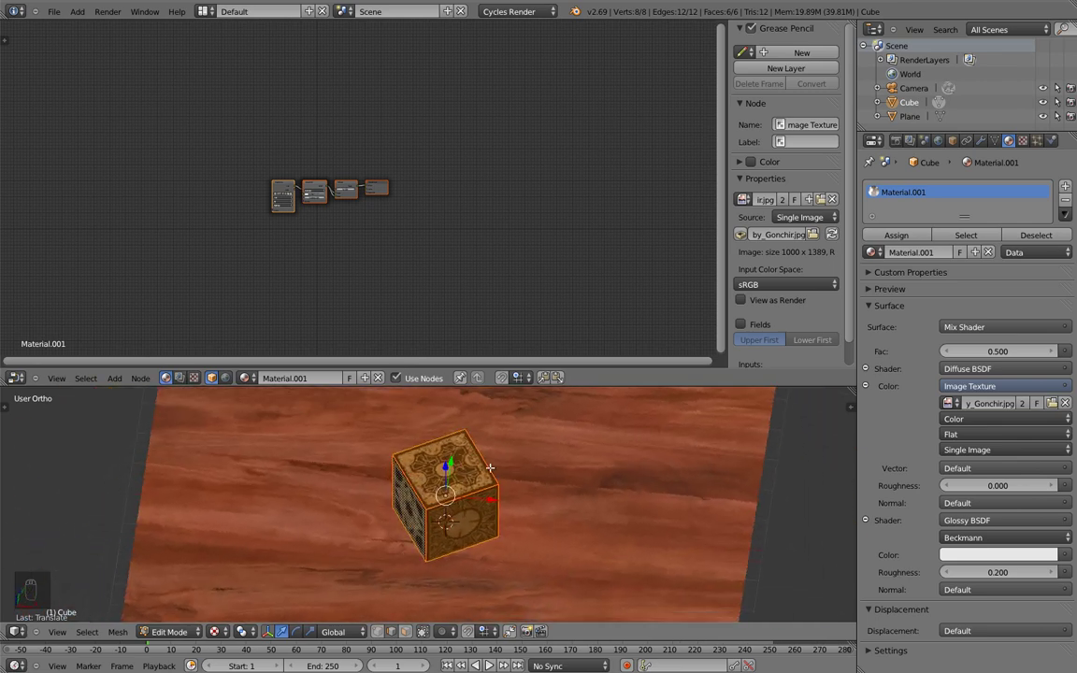
{"action": "left_click", "coordinate": [217, 633]}
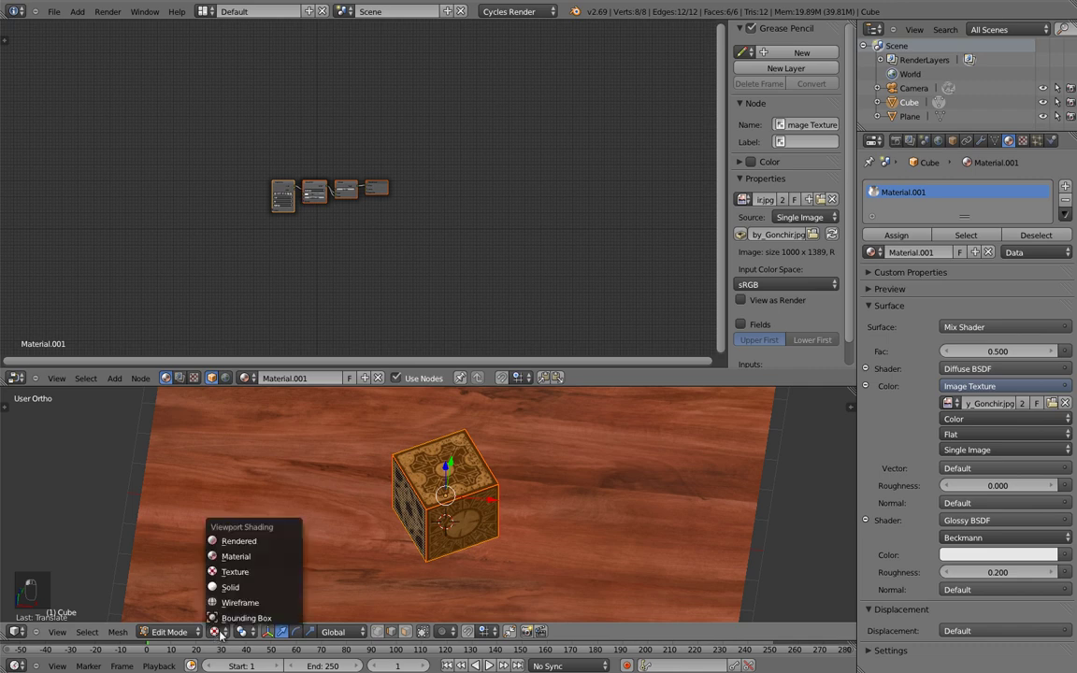
{"action": "left_click", "coordinate": [259, 542]}
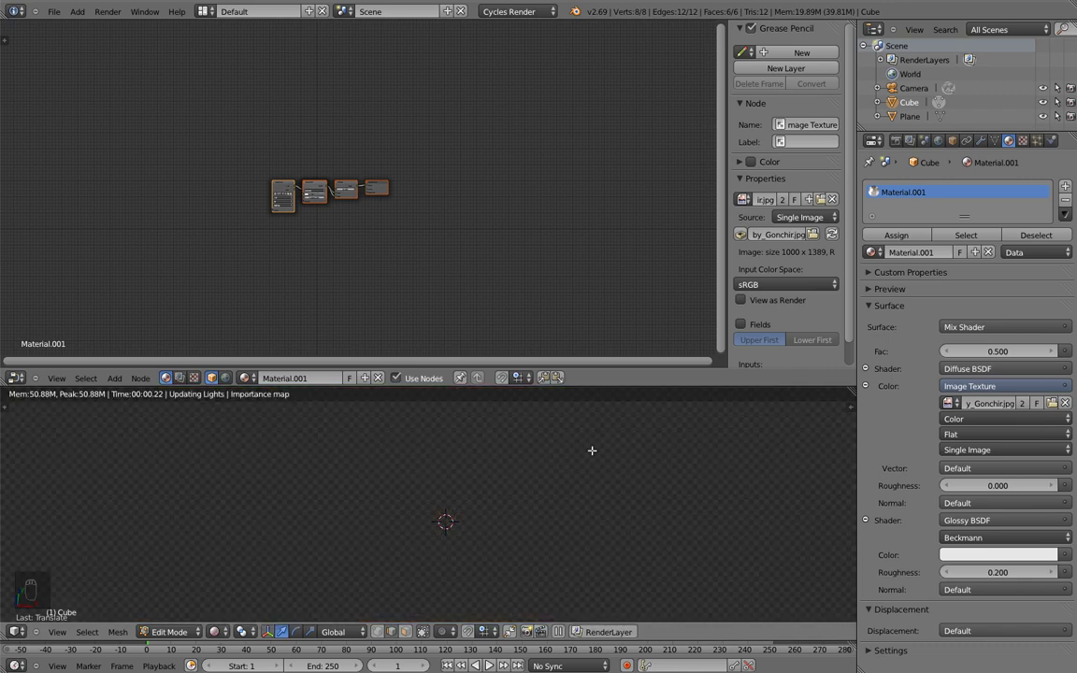
{"action": "left_click_drag", "start_coordinate": [511, 386], "coordinate": [511, 473]}
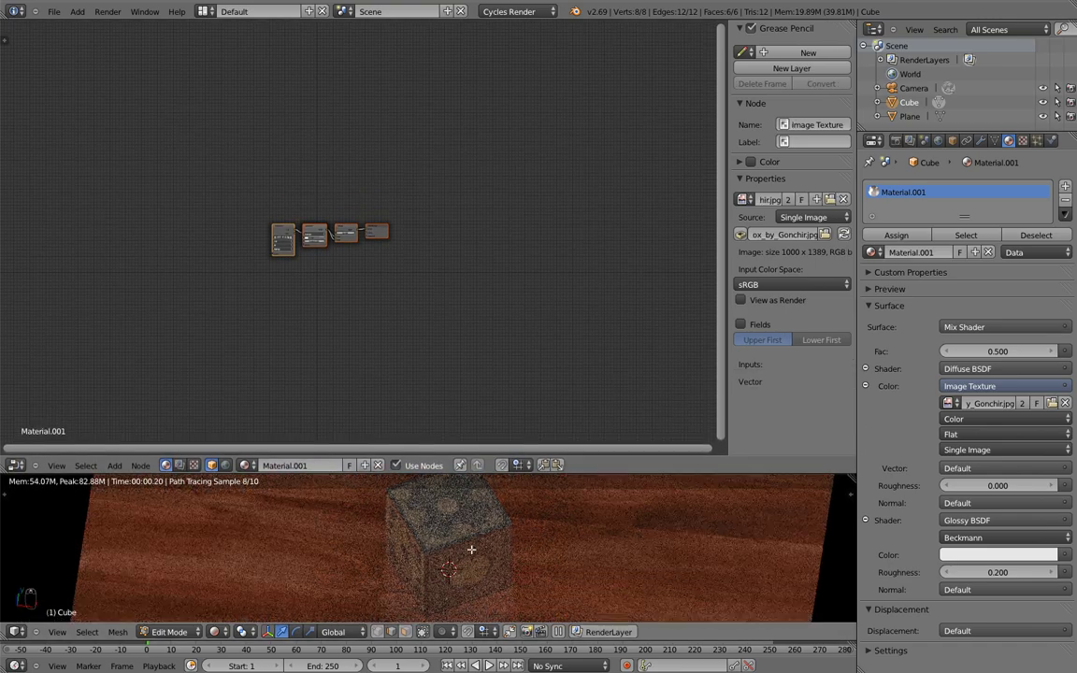
{"action": "scroll", "coordinate": [471, 548], "scroll_direction": "up", "scroll_amount": 3}
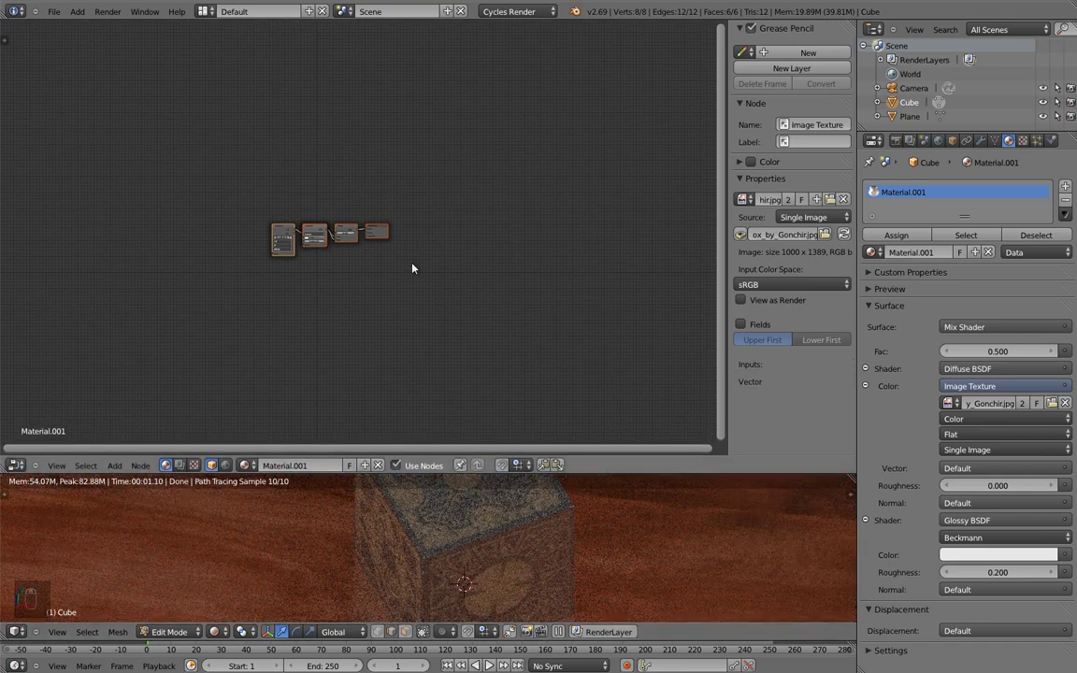
- Spread out the cube's material nodes, placing Image Texture farther left and Glossy BSDF below Diffuse BSDF
{"action": "scroll", "coordinate": [287, 248], "scroll_direction": "up", "scroll_amount": 5}
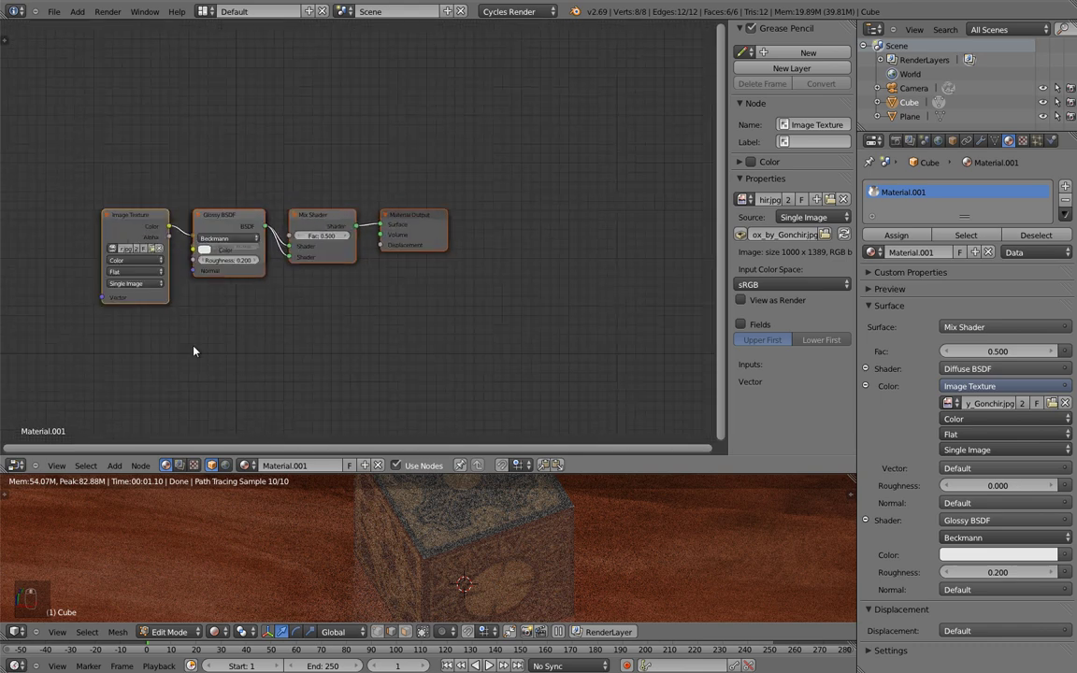
{"action": "left_click", "coordinate": [127, 220]}
{"action": "key", "text": "g"}
{"action": "left_click", "coordinate": [75, 187]}
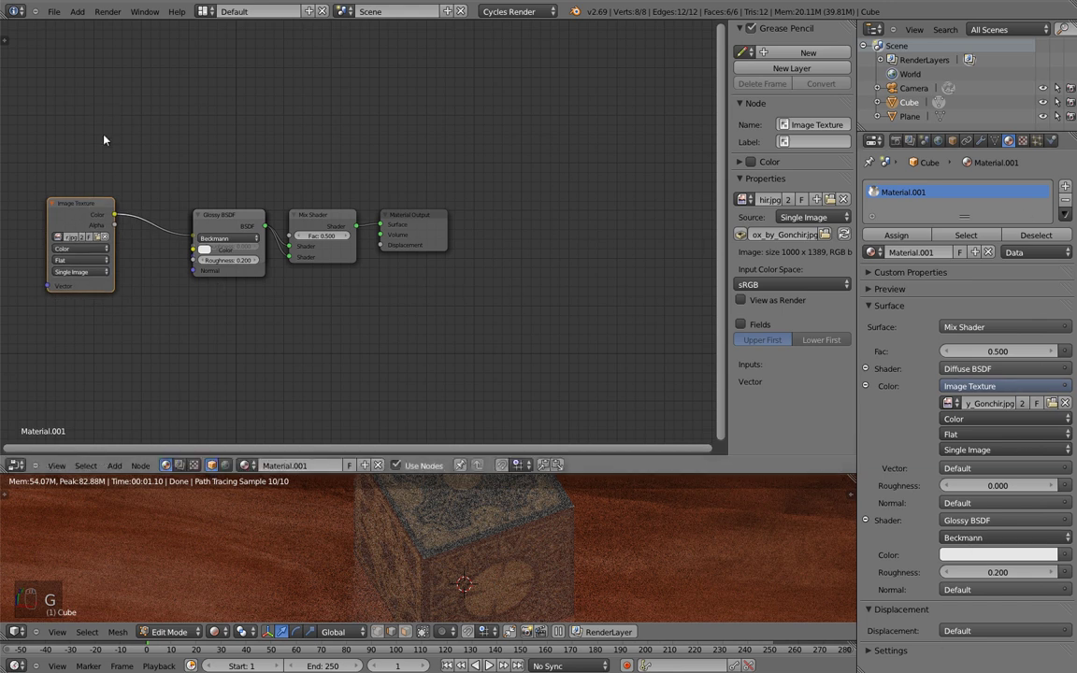
{"action": "right_click", "coordinate": [222, 229]}
{"action": "key", "text": "g"}
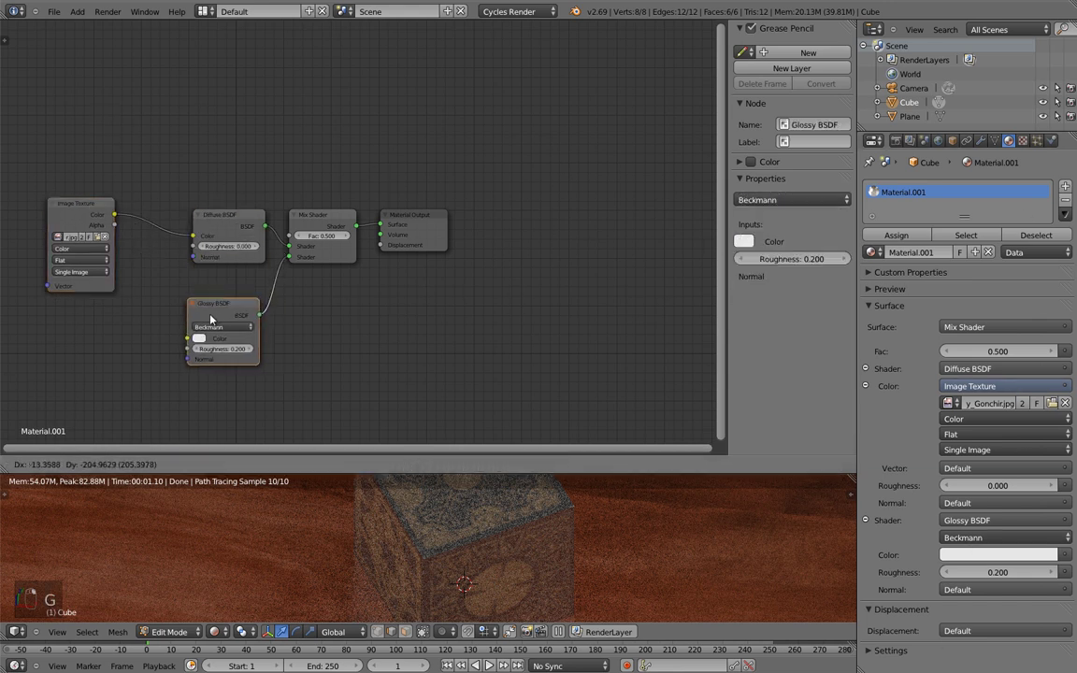
{"action": "left_click", "coordinate": [212, 321]}
{"action": "middle_click_drag", "start_coordinate": [89, 392], "coordinate": [235, 321]}
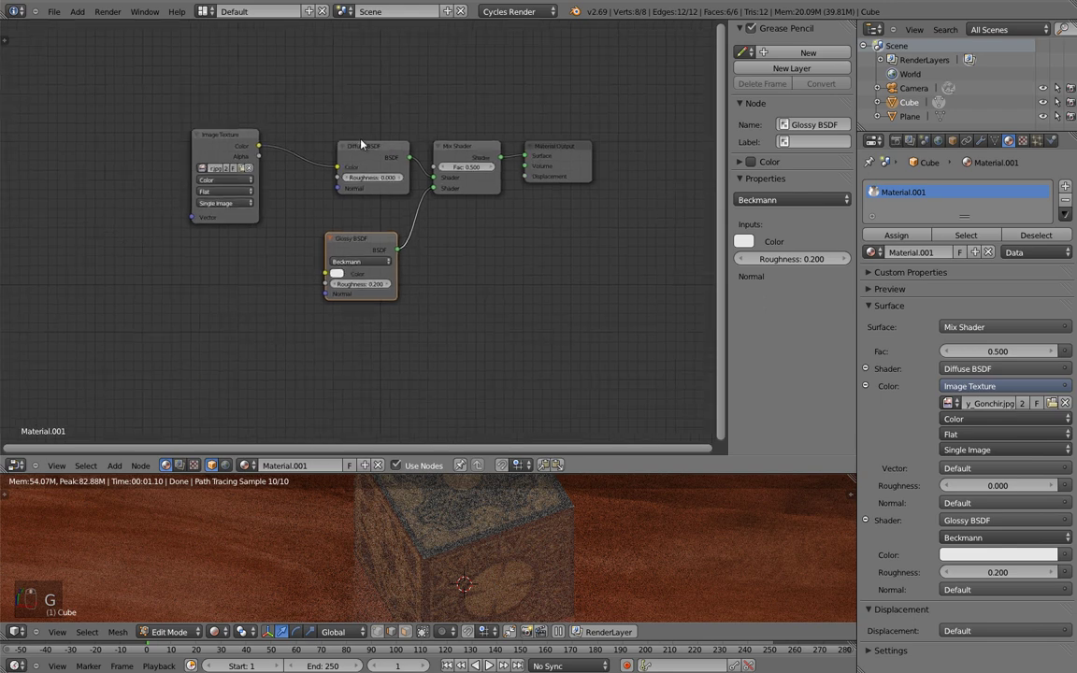
- Add a Texture Coordinate node left of Image Texture and connect its UV output to the Image Texture's Vector input
{"action": "key", "text": "ctrl+Up"}
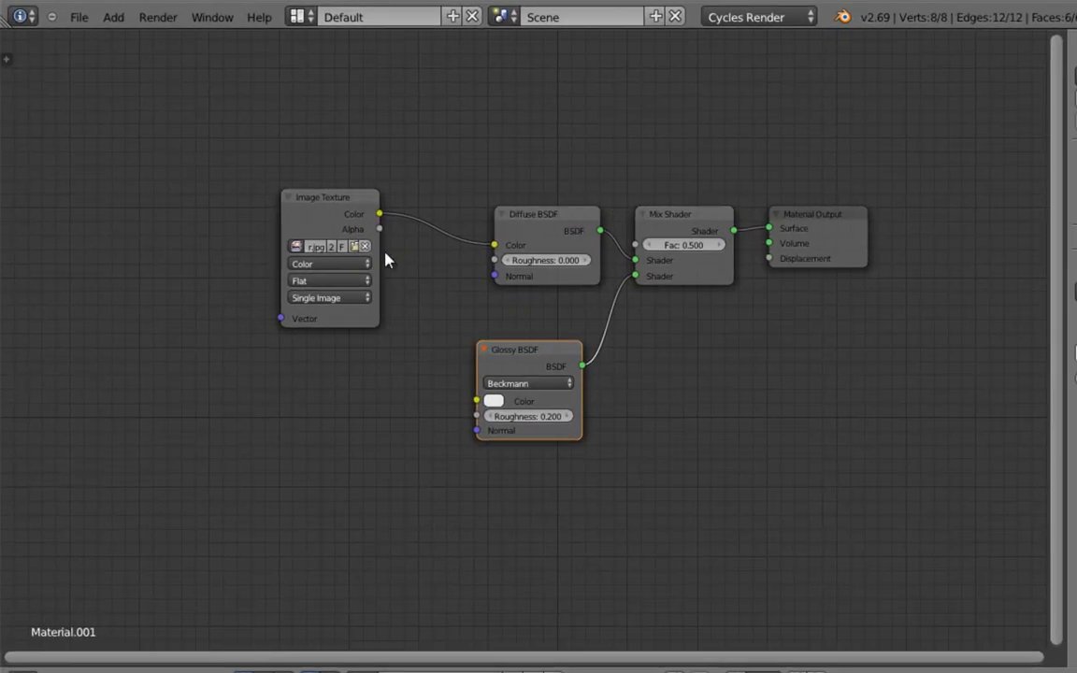
{"action": "key", "text": "shift+a"}
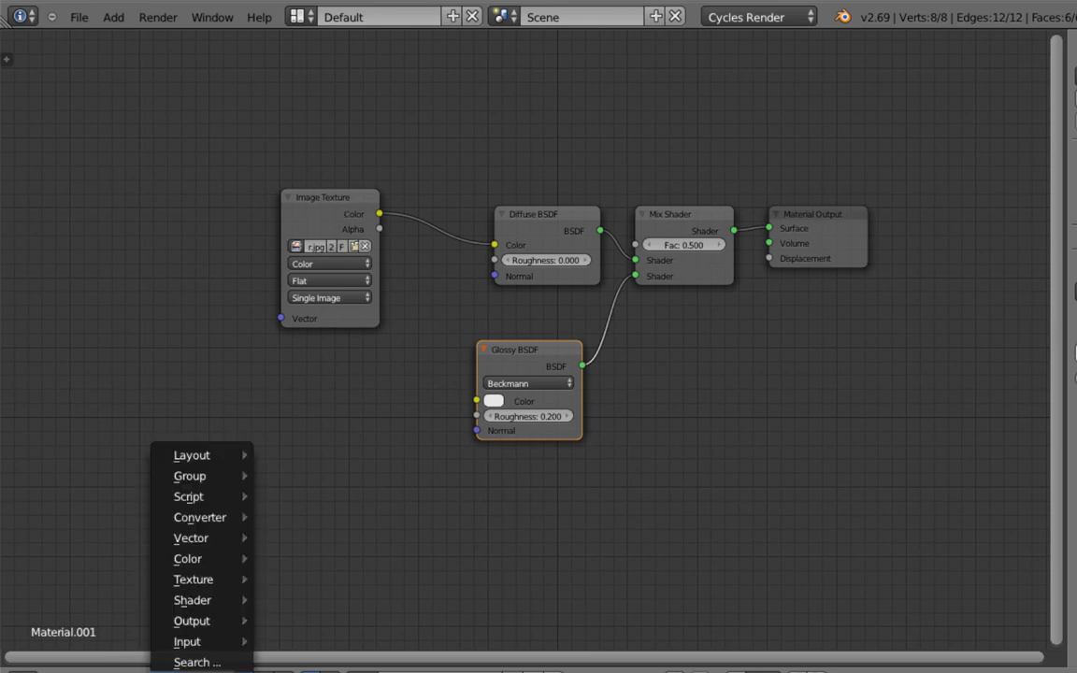
{"action": "mouse_move", "coordinate": [198, 642]}
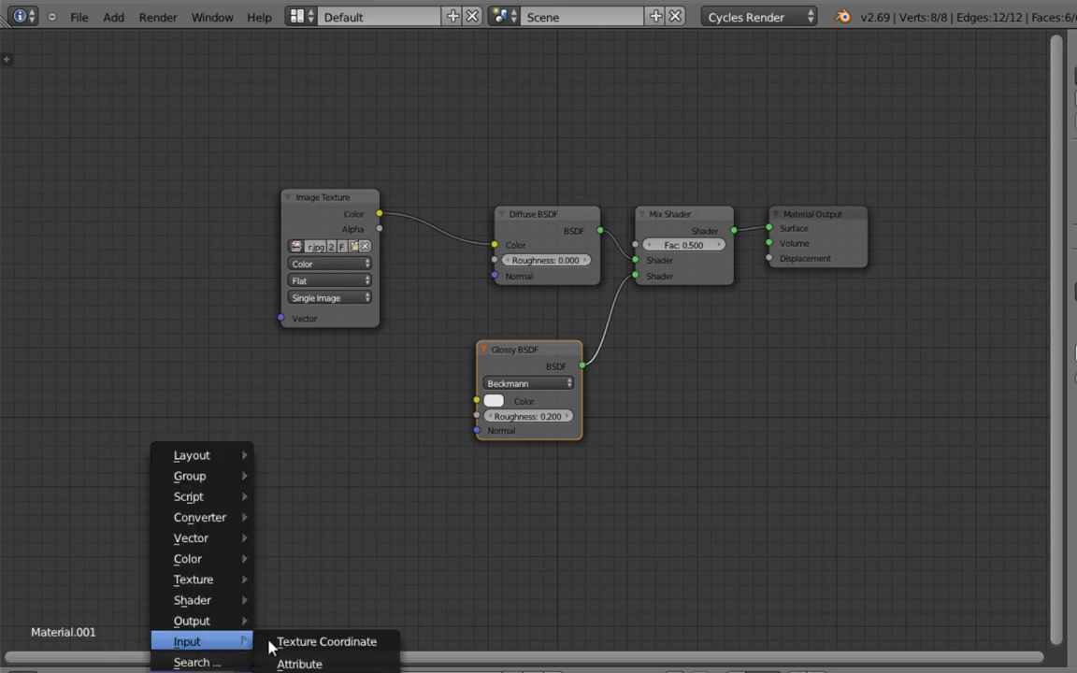
{"action": "left_click", "coordinate": [334, 643]}
{"action": "left_click", "coordinate": [44, 206]}
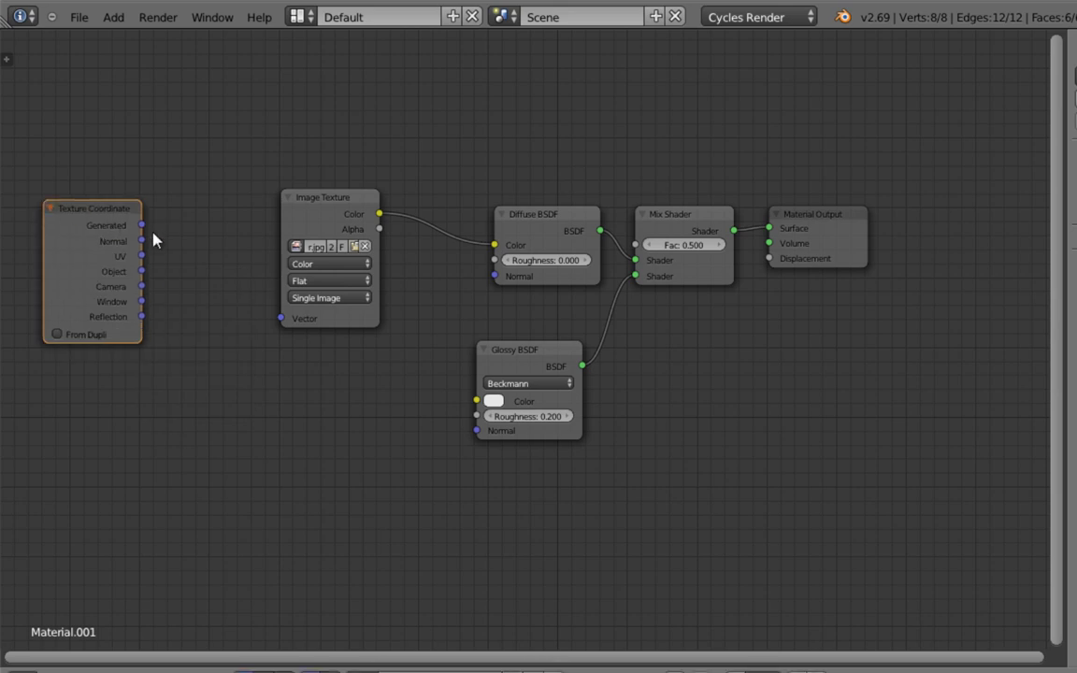
{"action": "left_click_drag", "start_coordinate": [140, 257], "coordinate": [281, 321]}
- Add an RGB to BW node above Diffuse BSDF, feeding it the Image Texture's Color and linking its Val to the Mix Shader's Fac
{"action": "key", "text": "shift+a"}
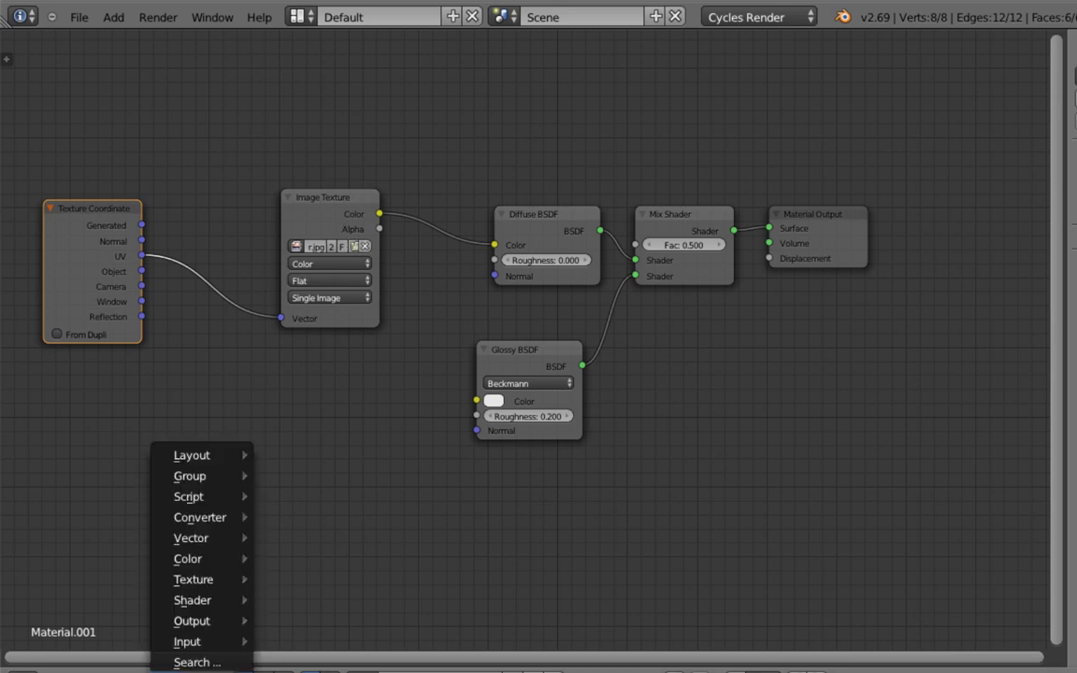
{"action": "mouse_move", "coordinate": [214, 561]}
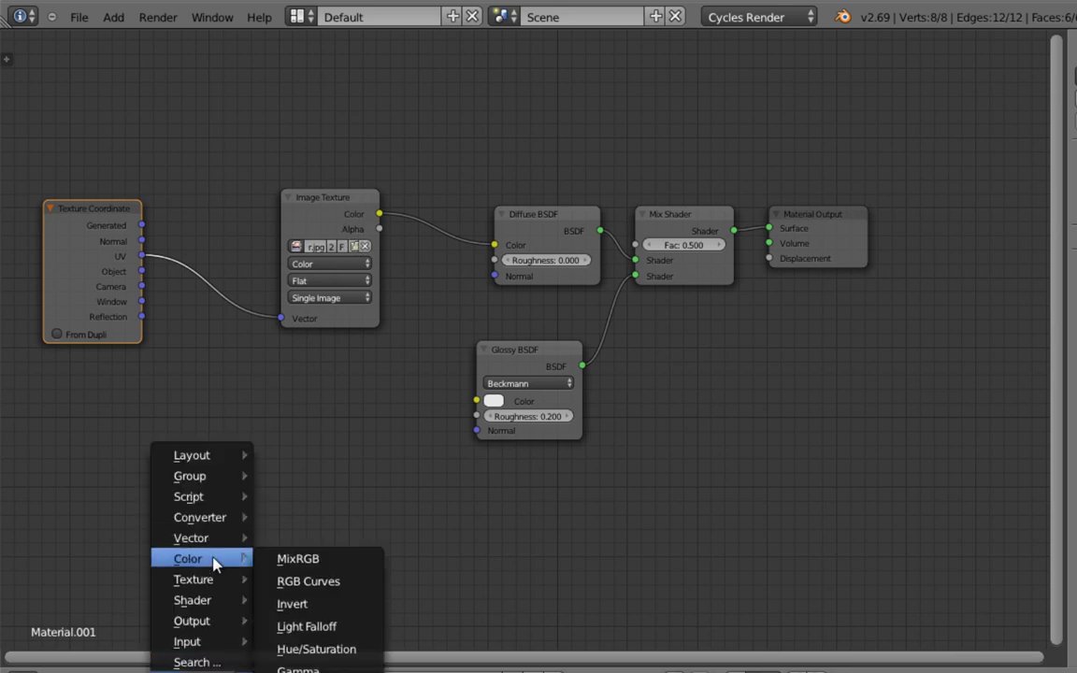
{"action": "mouse_move", "coordinate": [216, 517]}
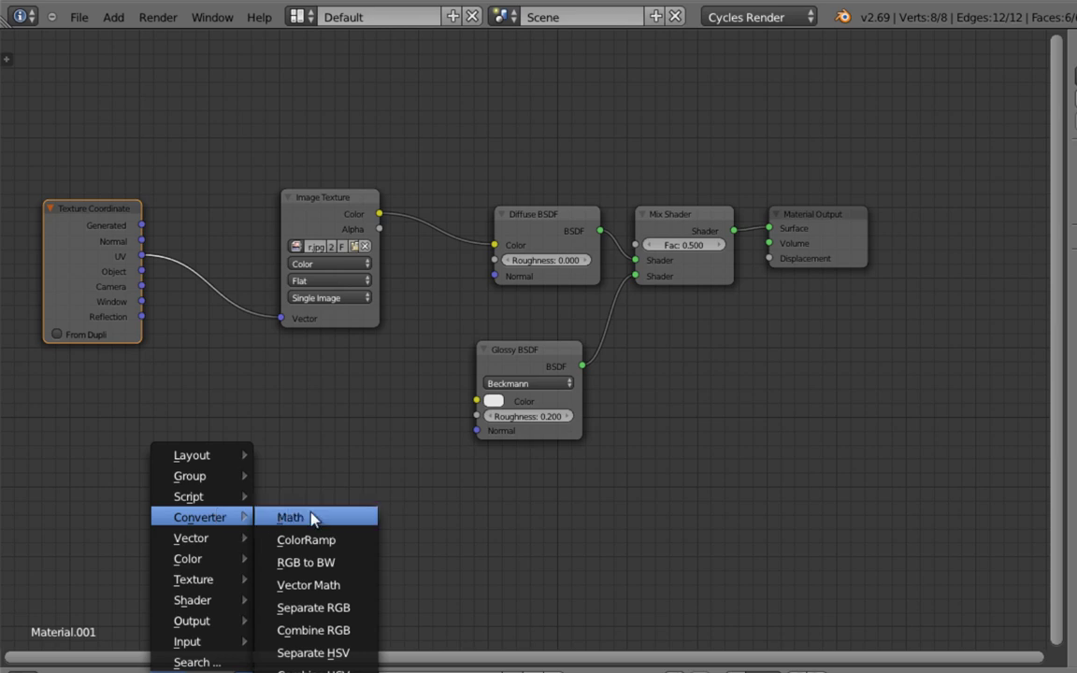
{"action": "left_click", "coordinate": [318, 563]}
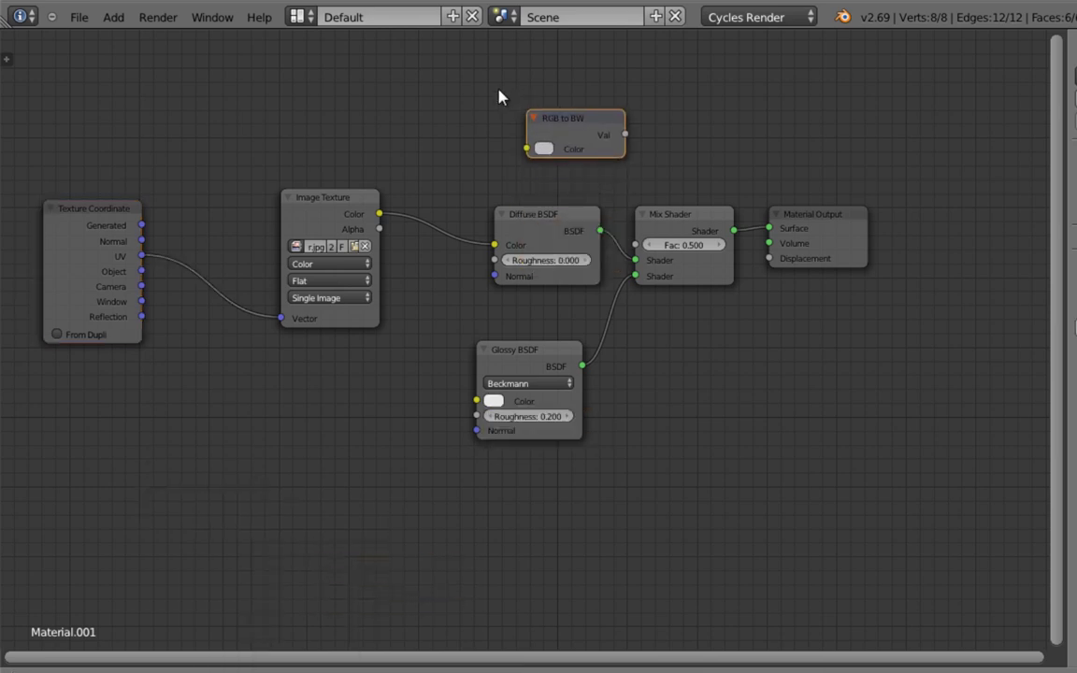
{"action": "left_click", "coordinate": [446, 69]}
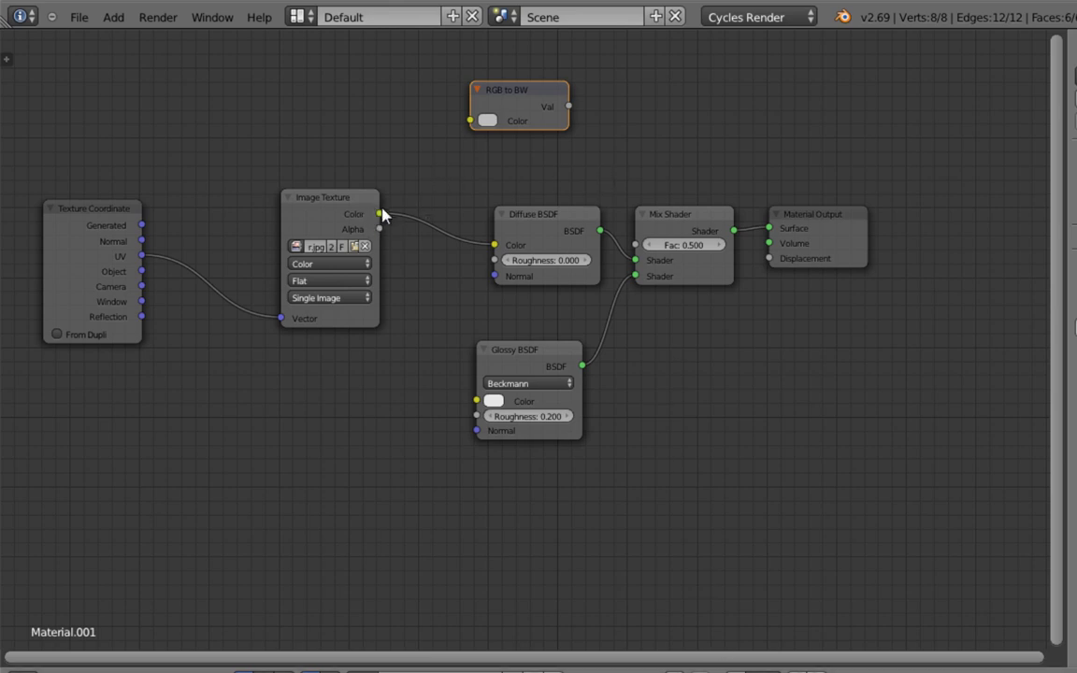
{"action": "left_click_drag", "start_coordinate": [380, 214], "coordinate": [470, 120]}
{"action": "left_click_drag", "start_coordinate": [568, 107], "coordinate": [633, 248]}
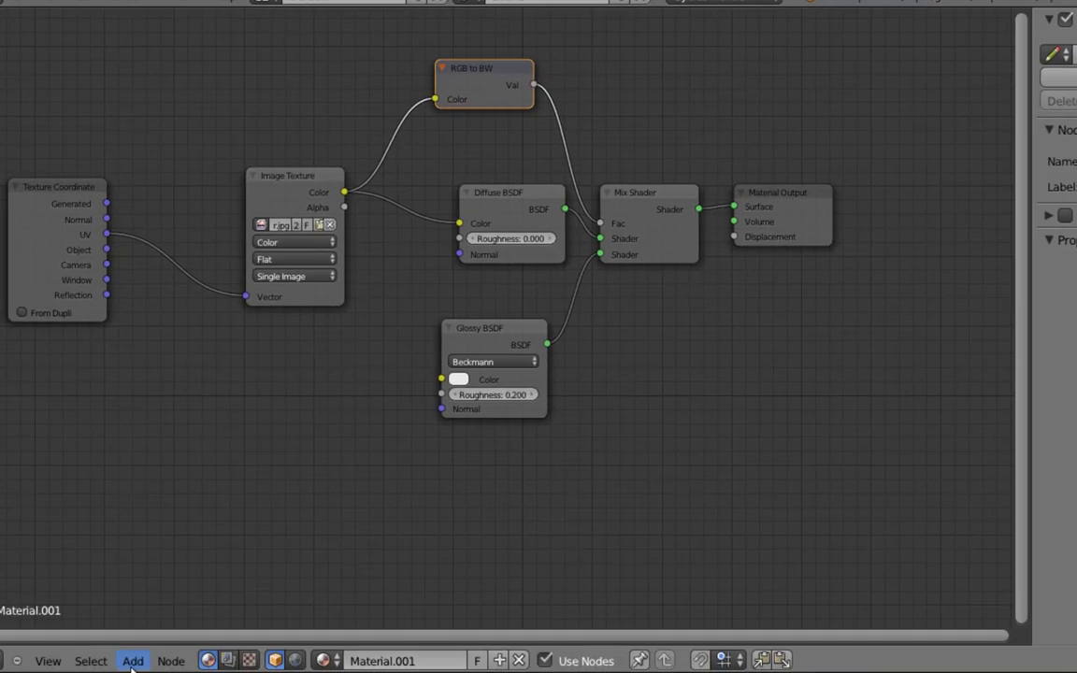
- Insert an Invert node between Image Texture and RGB to BW, move RGB to BW aside, and set the Invert Fac to 0
{"action": "left_click", "coordinate": [133, 661]}
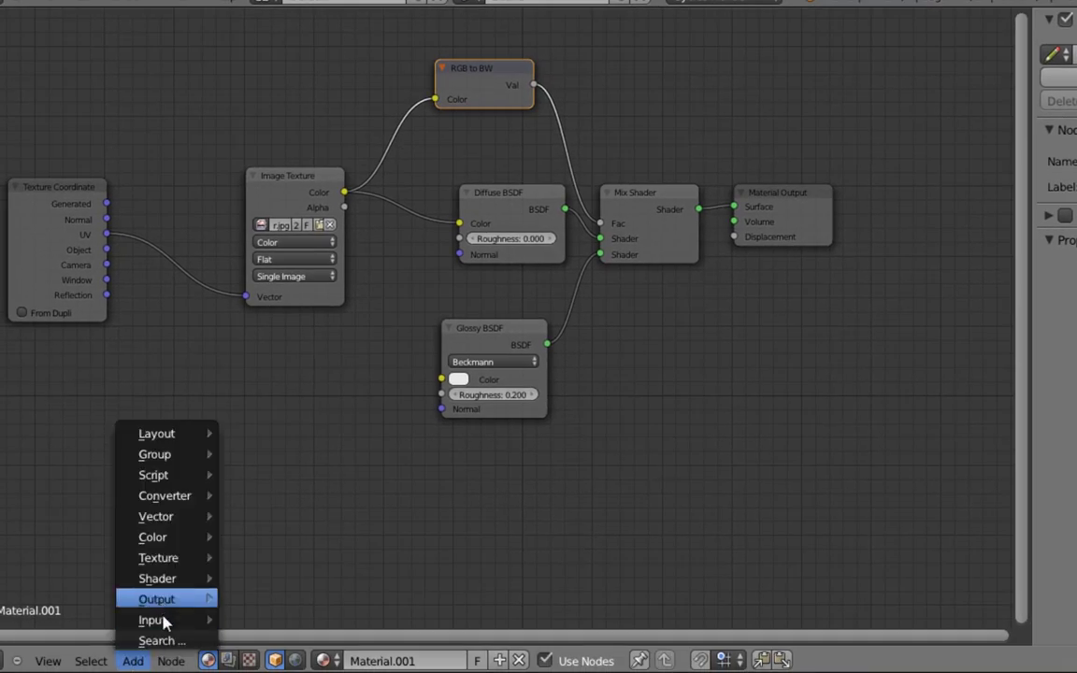
{"action": "mouse_move", "coordinate": [163, 496]}
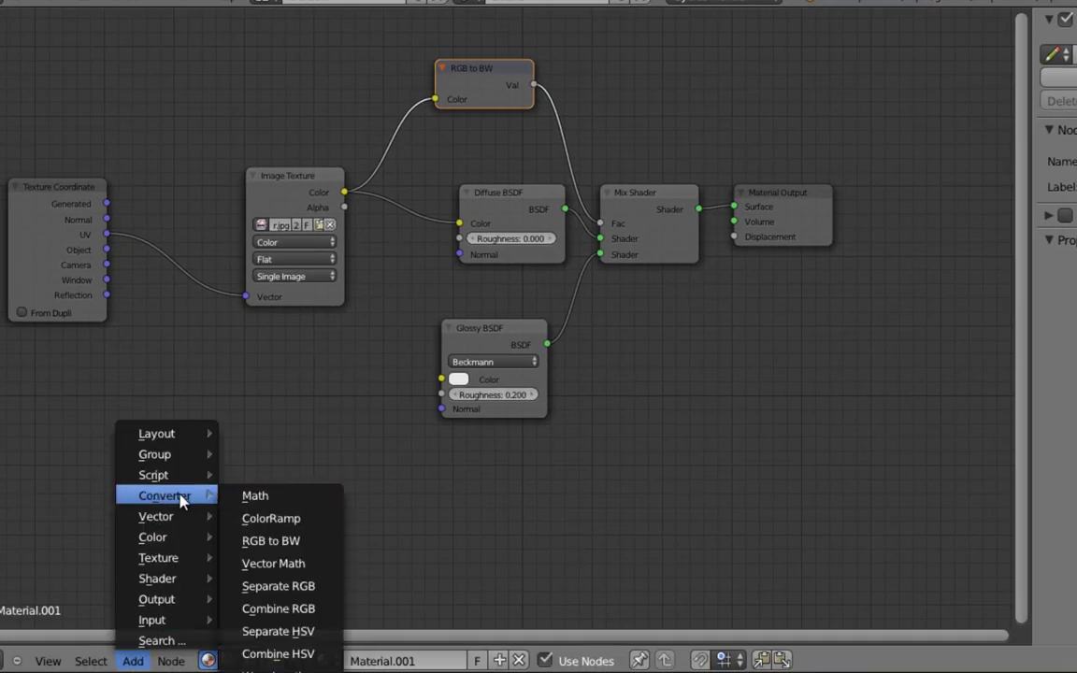
{"action": "mouse_move", "coordinate": [225, 537]}
{"action": "left_click", "coordinate": [273, 594]}
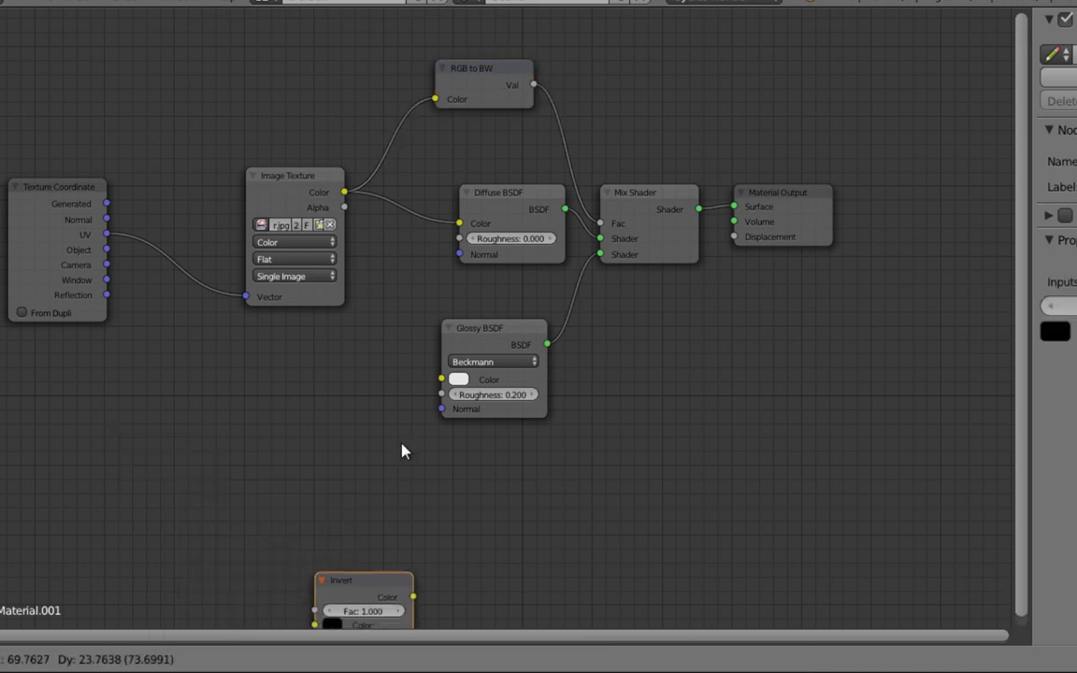
{"action": "left_click", "coordinate": [364, 113]}
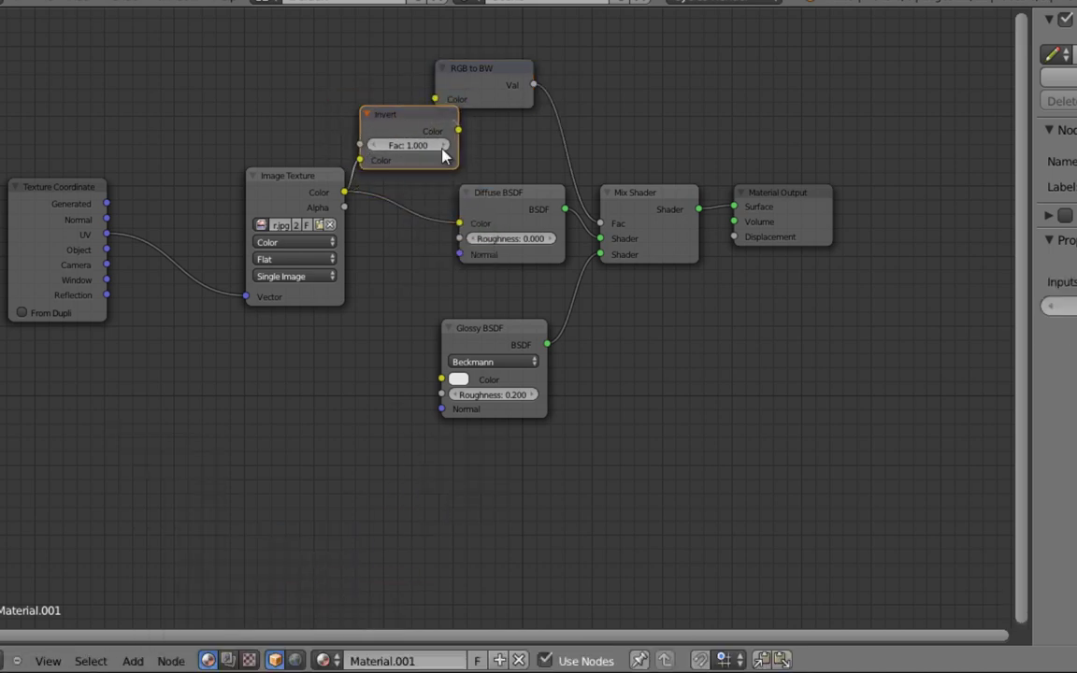
{"action": "left_click_drag", "start_coordinate": [493, 72], "coordinate": [570, 80]}
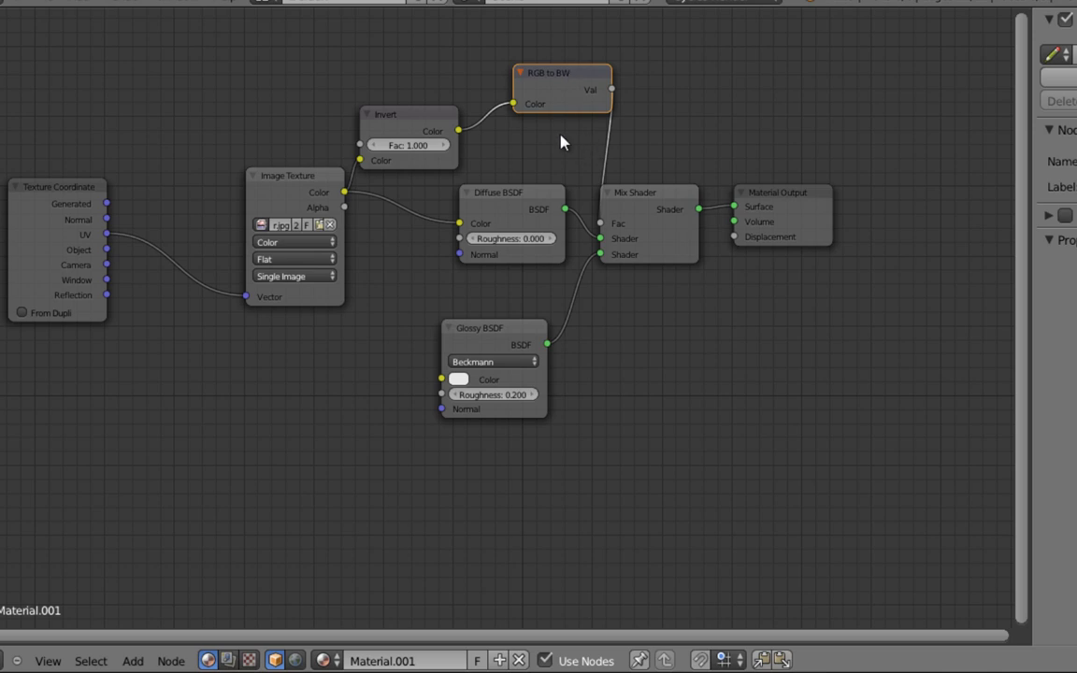
{"action": "left_click", "coordinate": [418, 147]}
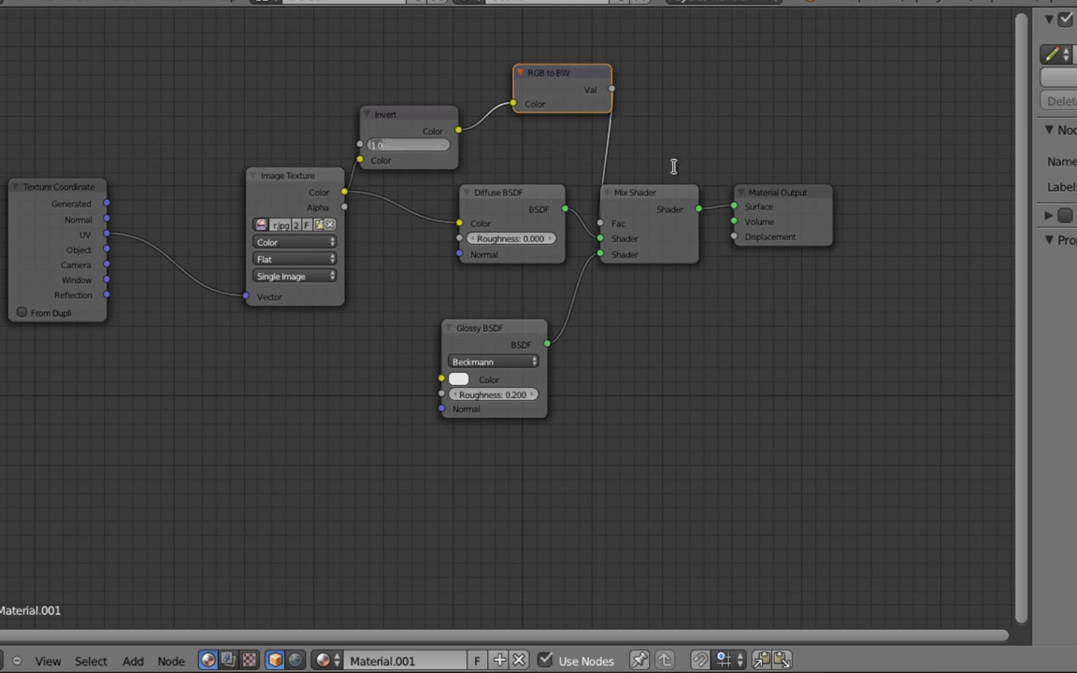
{"action": "key", "text": "Return"}
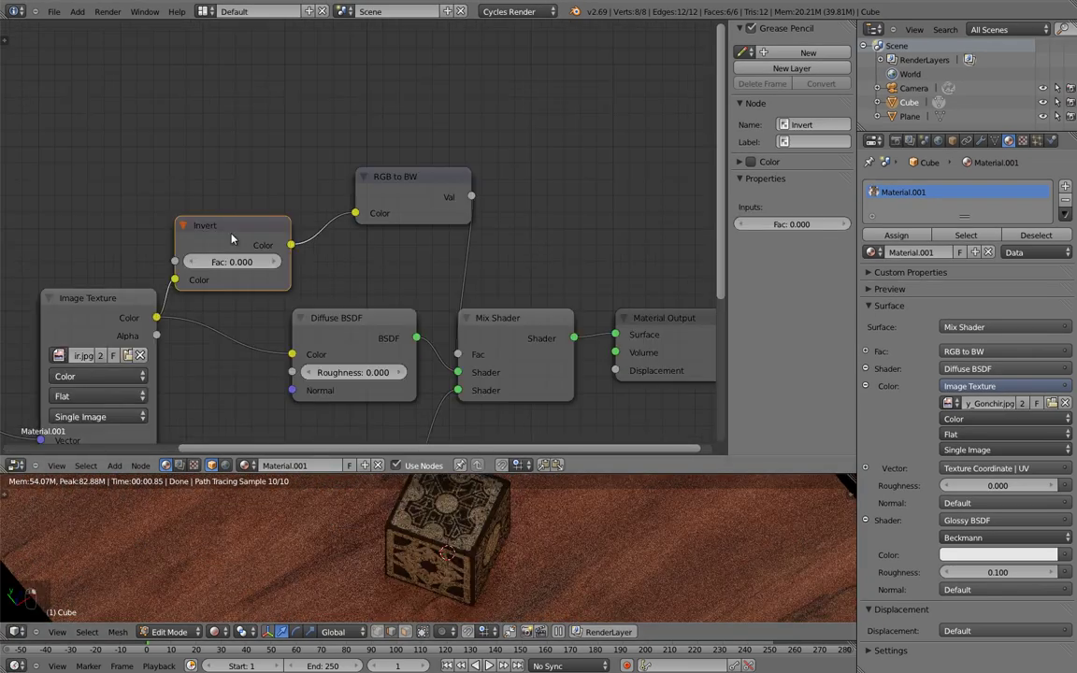
- Delete the Invert node and link the Image Texture's Color directly to RGB to BW
{"action": "key", "text": "x"}
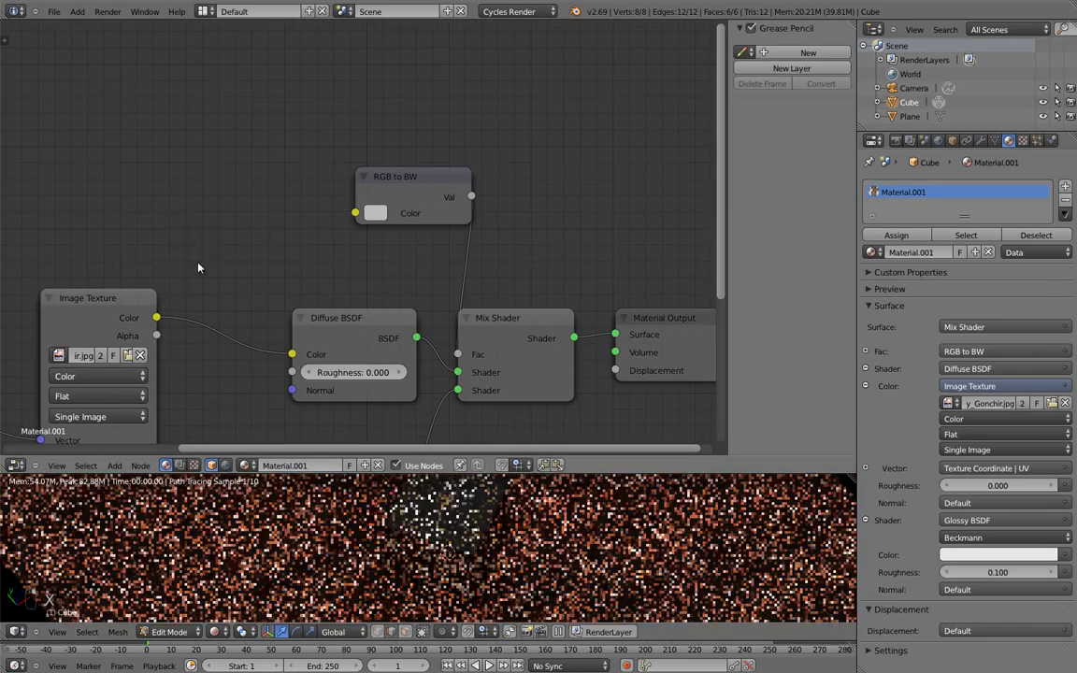
{"action": "left_click_drag", "start_coordinate": [156, 318], "coordinate": [357, 214]}
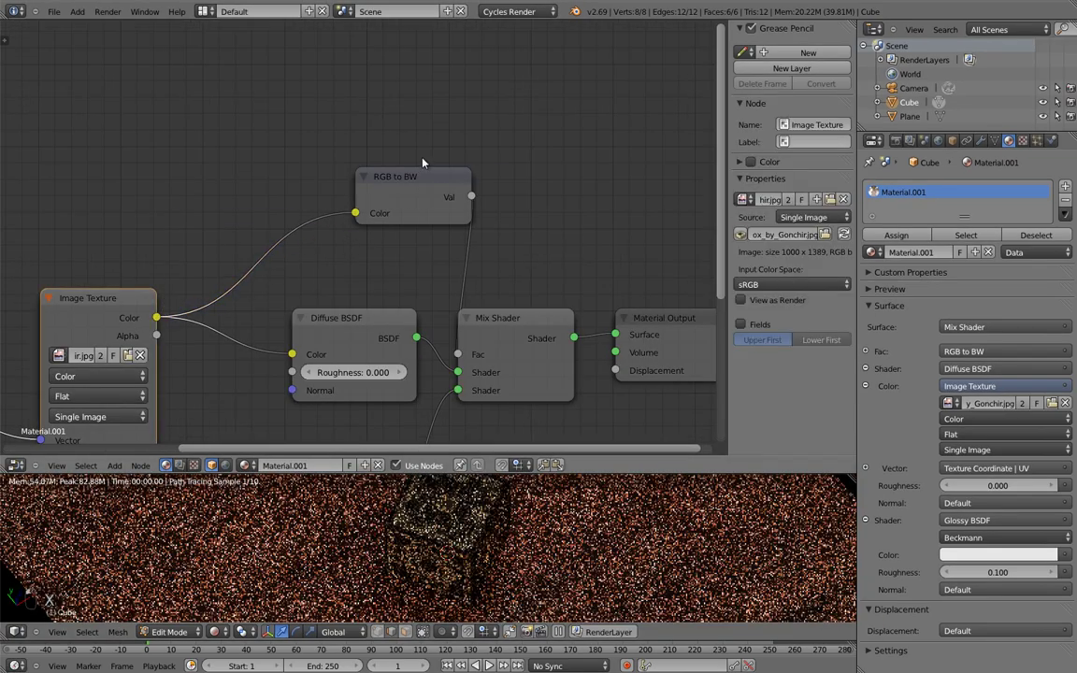
- Add a ColorRamp node between RGB to BW and the Mix Shader's Fac, moving RGB to BW left to make room
{"action": "left_click", "coordinate": [113, 465]}
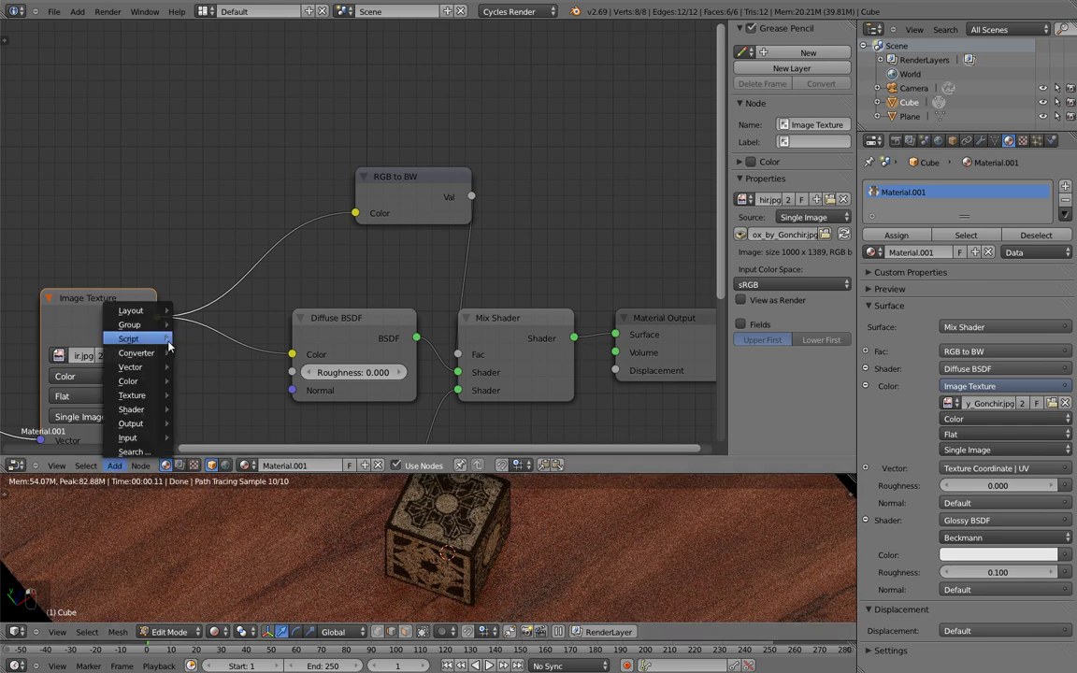
{"action": "mouse_move", "coordinate": [147, 352]}
{"action": "left_click", "coordinate": [210, 367]}
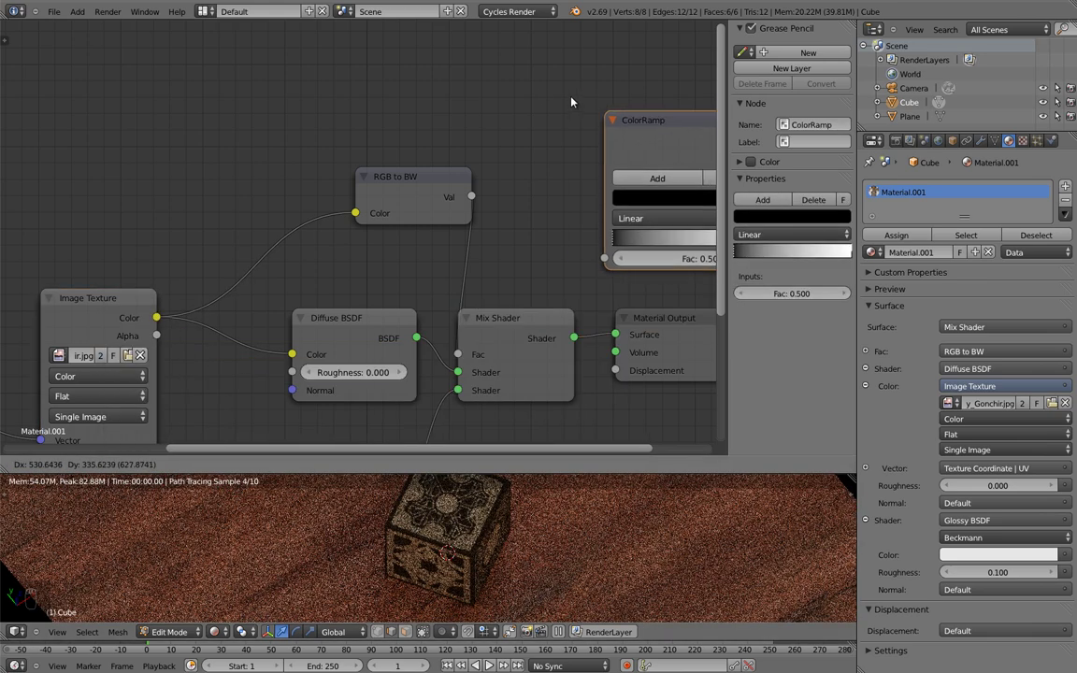
{"action": "left_click", "coordinate": [523, 101]}
{"action": "left_click", "coordinate": [425, 178]}
{"action": "key", "text": "g"}
{"action": "left_click", "coordinate": [297, 174]}
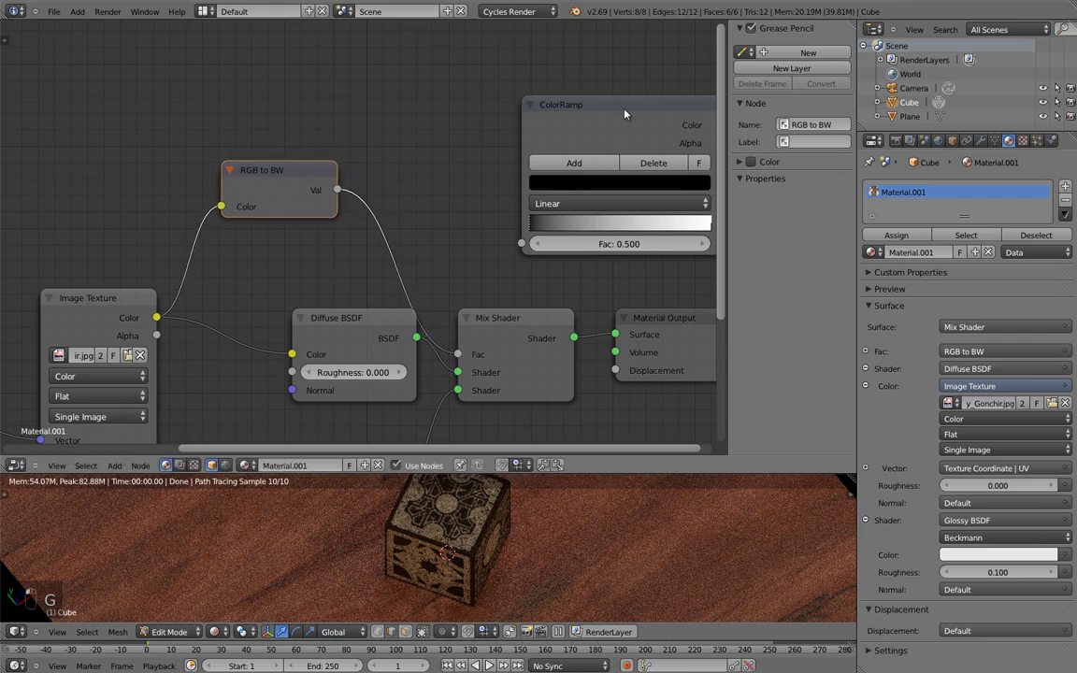
{"action": "left_click_drag", "start_coordinate": [561, 99], "coordinate": [420, 125]}
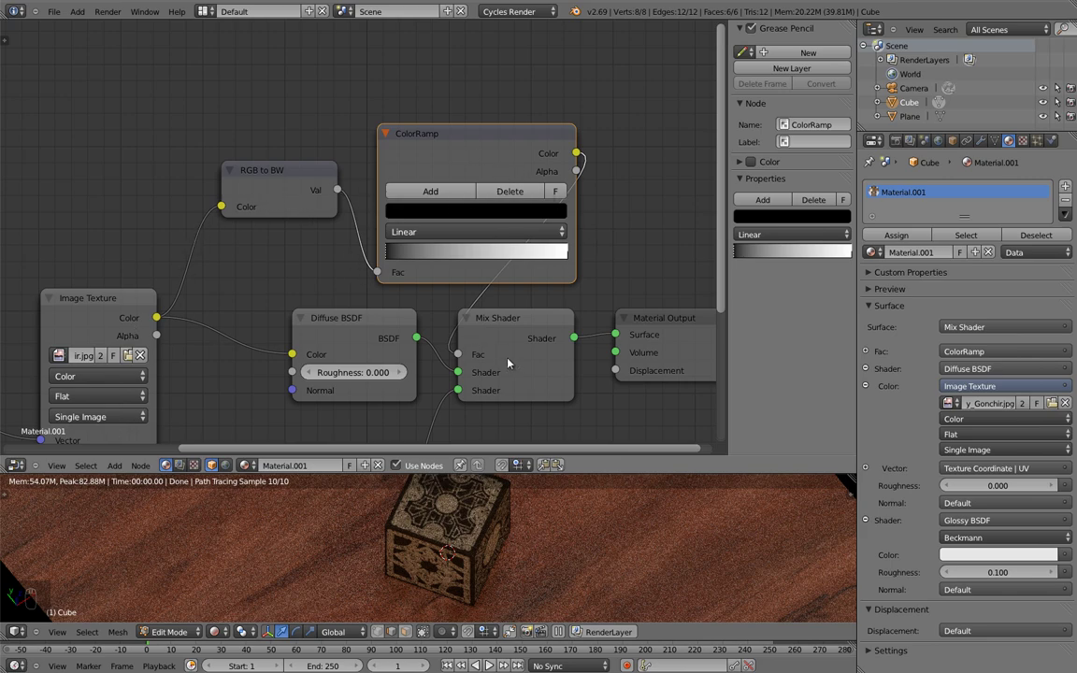
- Move the ColorRamp's white stop to about the middle of the gradient and check the cube's reflections in the rendered view
{"action": "scroll", "coordinate": [470, 542], "scroll_direction": "up", "scroll_amount": 2}
{"action": "middle_click_drag", "start_coordinate": [488, 516], "coordinate": [481, 551], "text": "shift"}
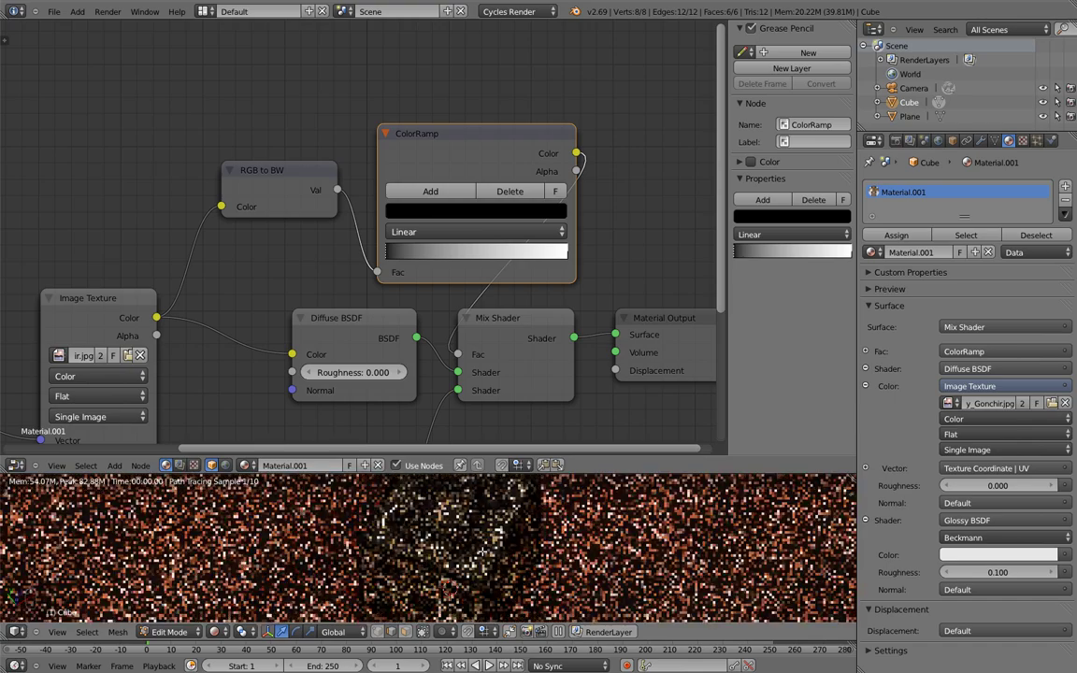
{"action": "left_click", "coordinate": [566, 253]}
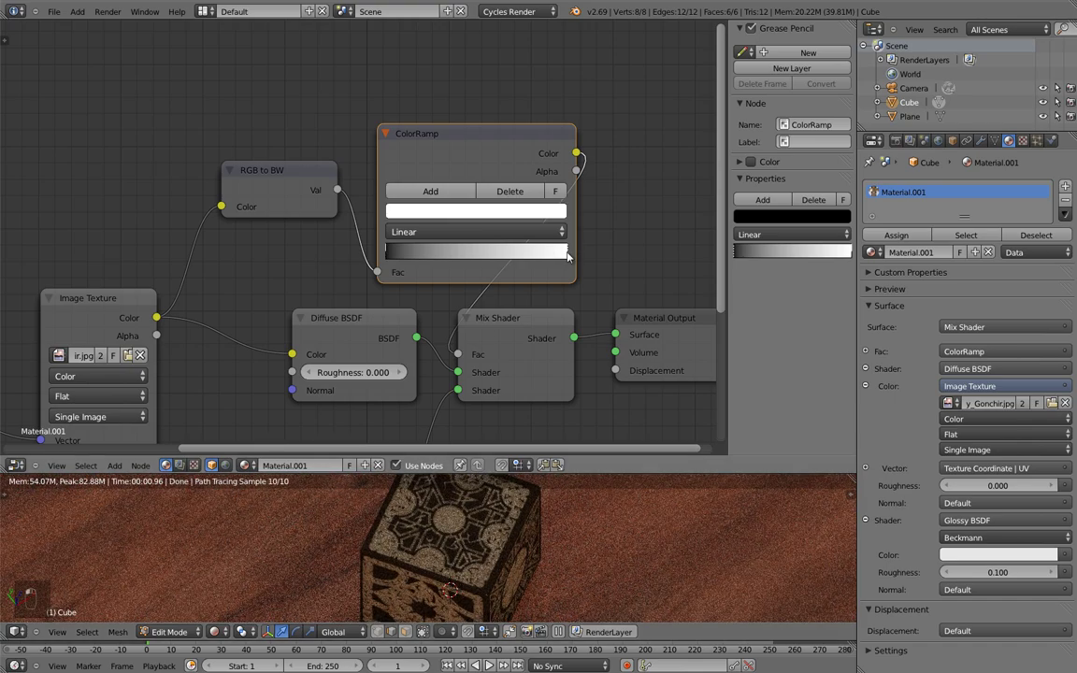
{"action": "left_click_drag", "start_coordinate": [567, 254], "coordinate": [477, 266]}
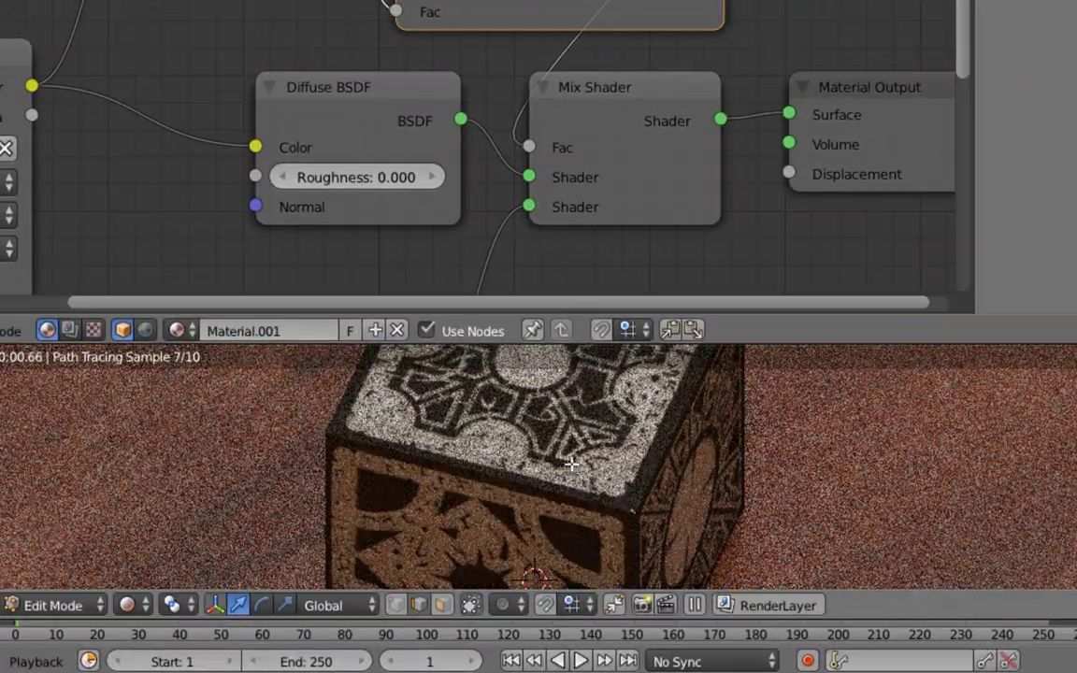
{"action": "scroll", "coordinate": [572, 463], "scroll_direction": "down", "scroll_amount": 1}
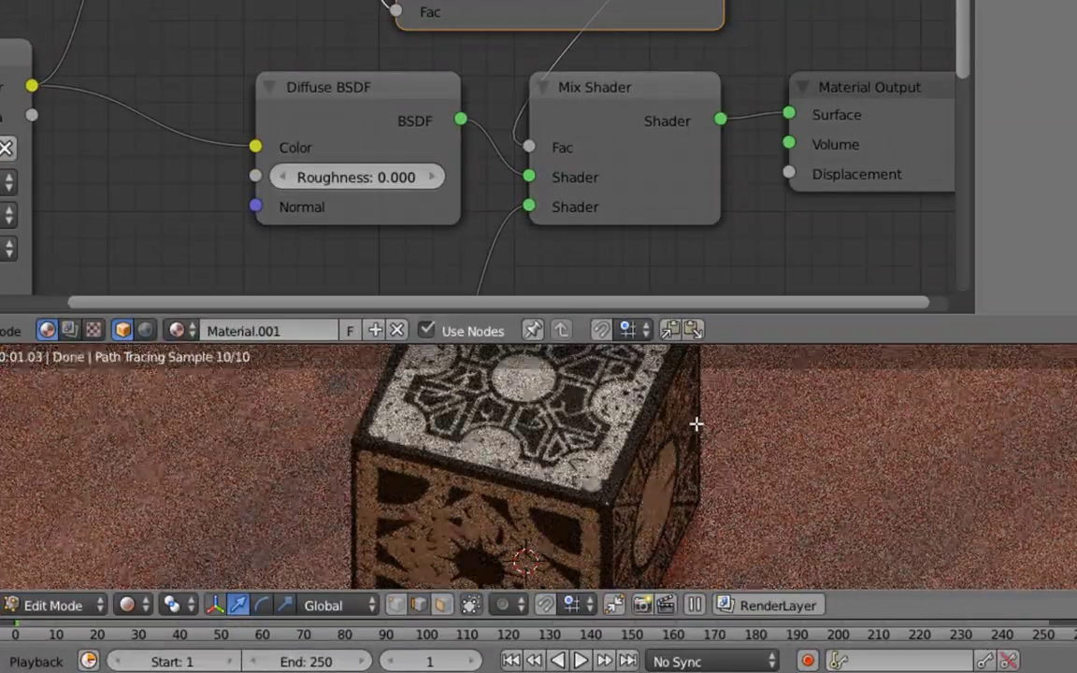
{"action": "scroll", "coordinate": [468, 142], "scroll_direction": "down", "scroll_amount": 2}
- Tint the Glossy BSDF color pale peach (R 0.800, G 0.652, B 0.527) and set its Roughness to 0.05
{"action": "middle_click_drag", "start_coordinate": [601, 99], "coordinate": [645, 0]}
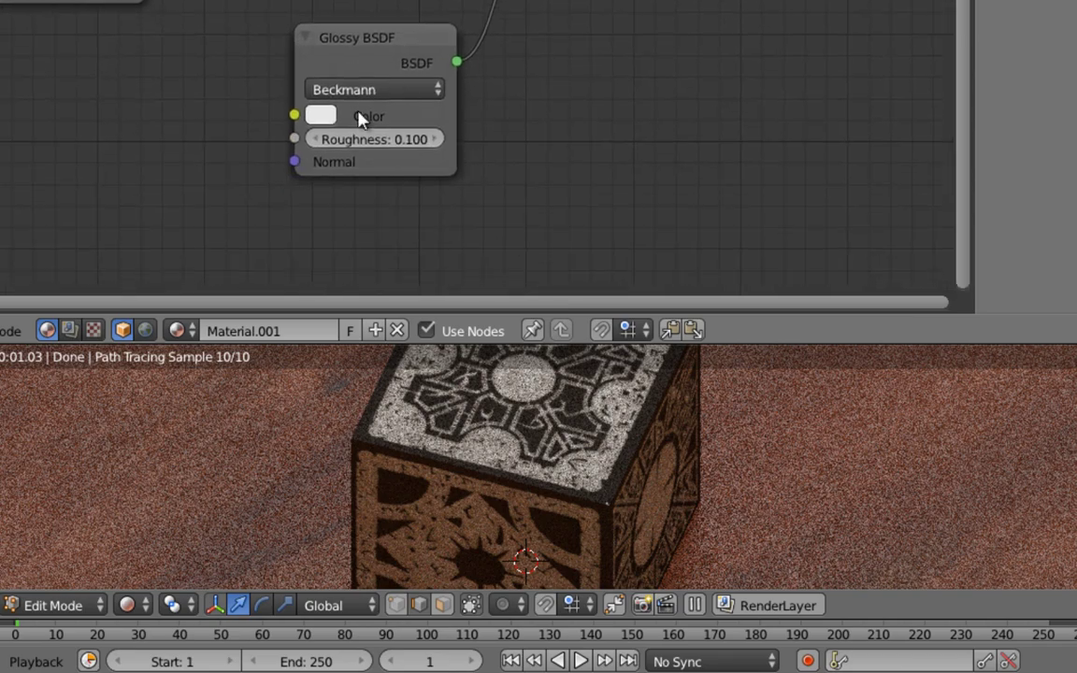
{"action": "left_click", "coordinate": [321, 115]}
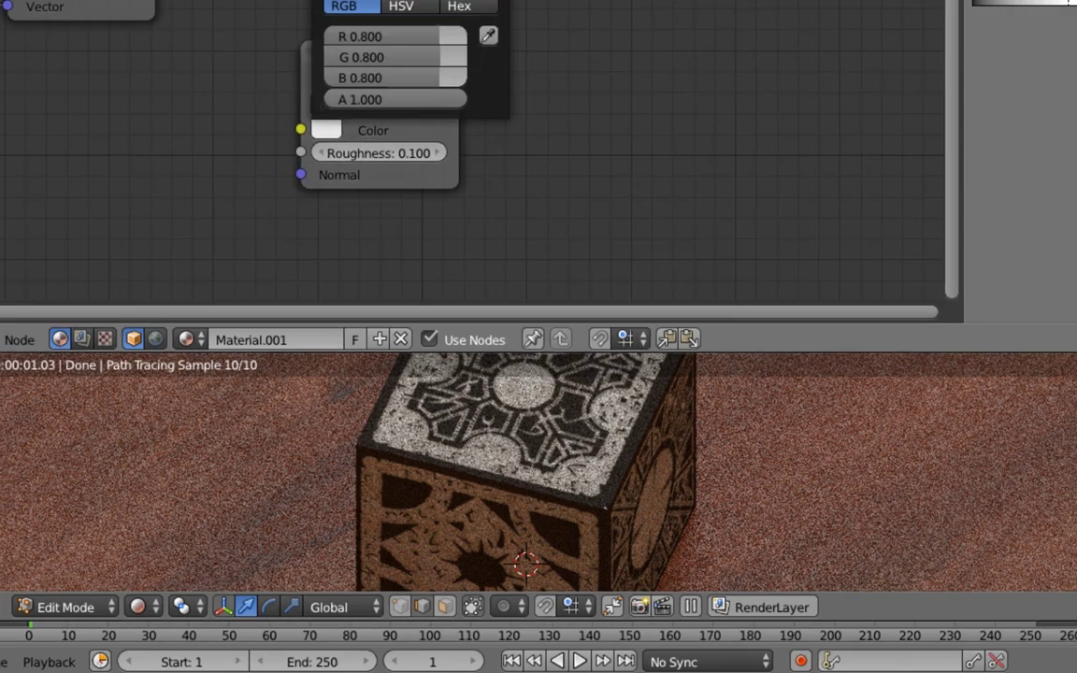
{"action": "left_click", "coordinate": [408, 31]}
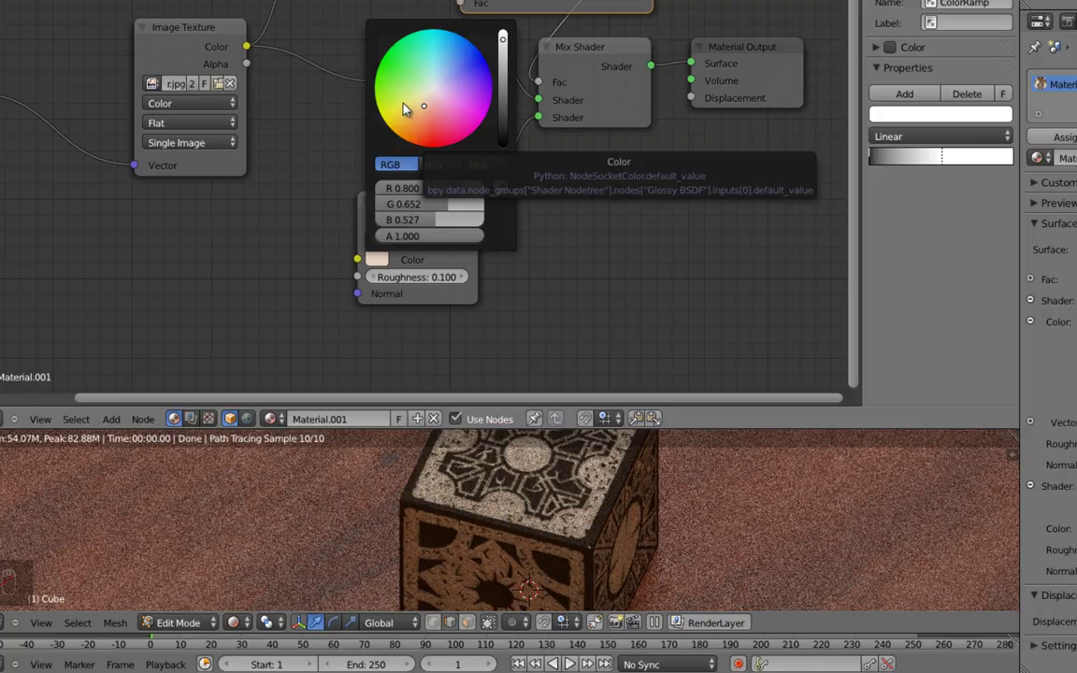
{"action": "scroll", "coordinate": [560, 574], "scroll_direction": "up", "scroll_amount": 1}
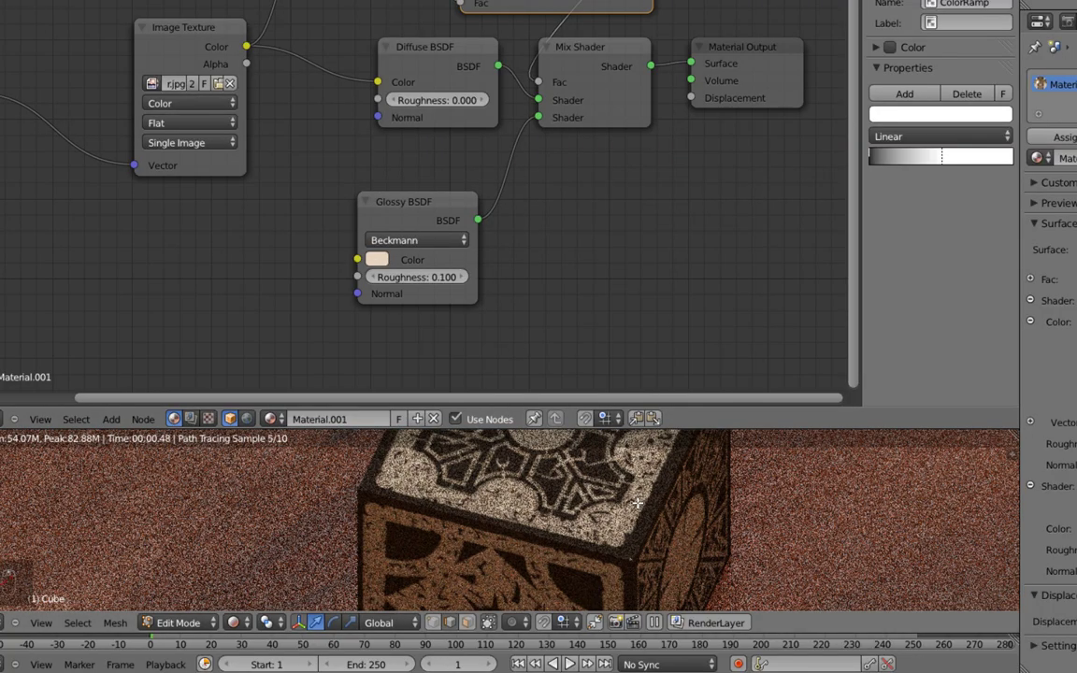
{"action": "middle_click_drag", "start_coordinate": [633, 503], "coordinate": [577, 530]}
{"action": "scroll", "coordinate": [577, 530], "scroll_direction": "down", "scroll_amount": 1}
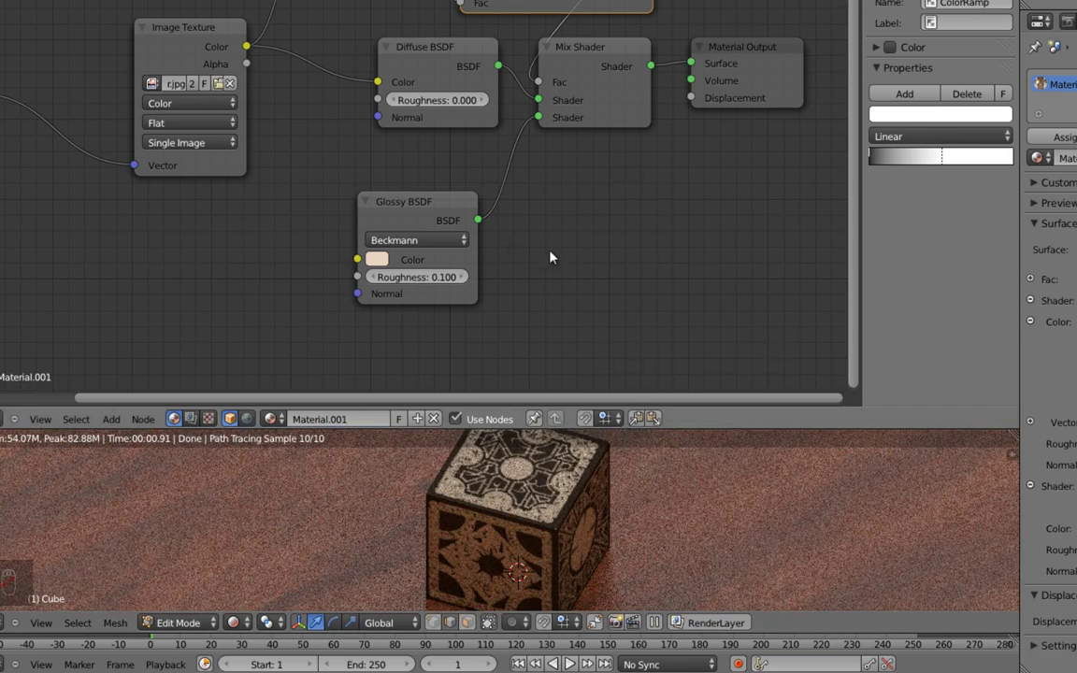
{"action": "left_click", "coordinate": [421, 278]}
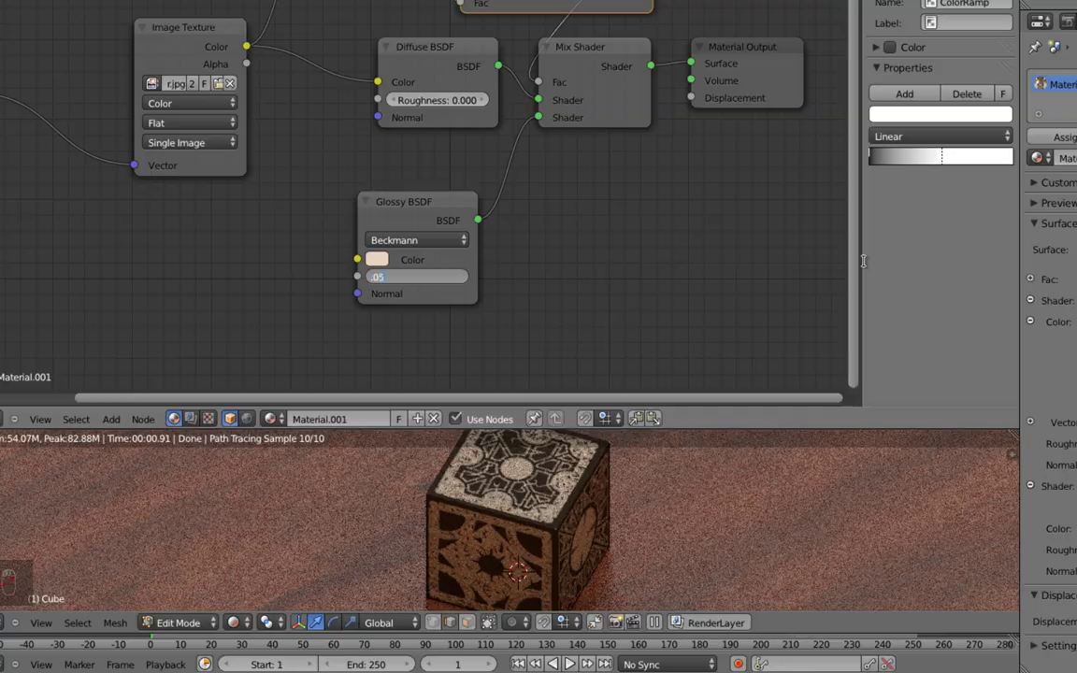
{"action": "key", "text": "Return"}
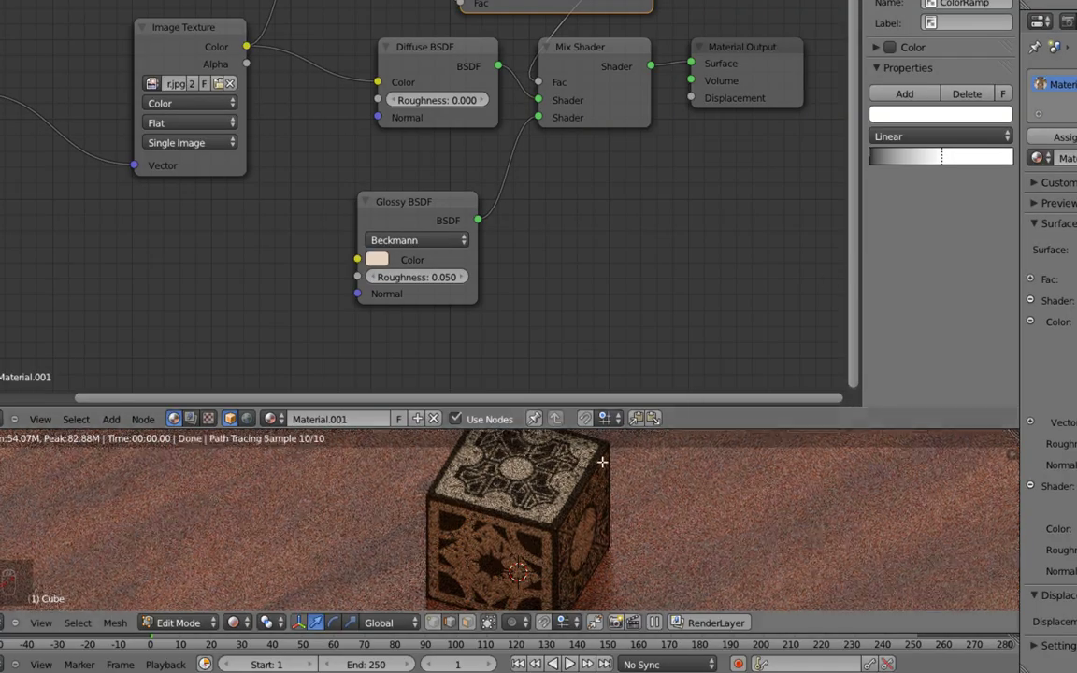
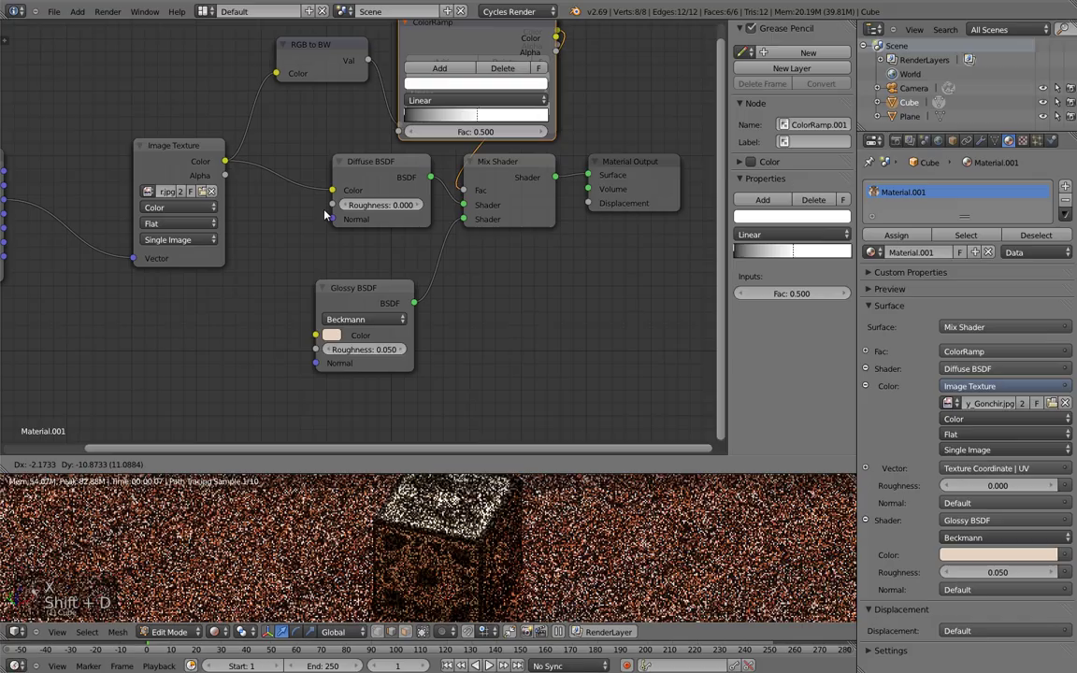
- Duplicate the ColorRamp below Image Texture, feed it RGB to BW's Val, and link its Color to the Material Output's Displacement
{"action": "key", "text": "shift+d"}
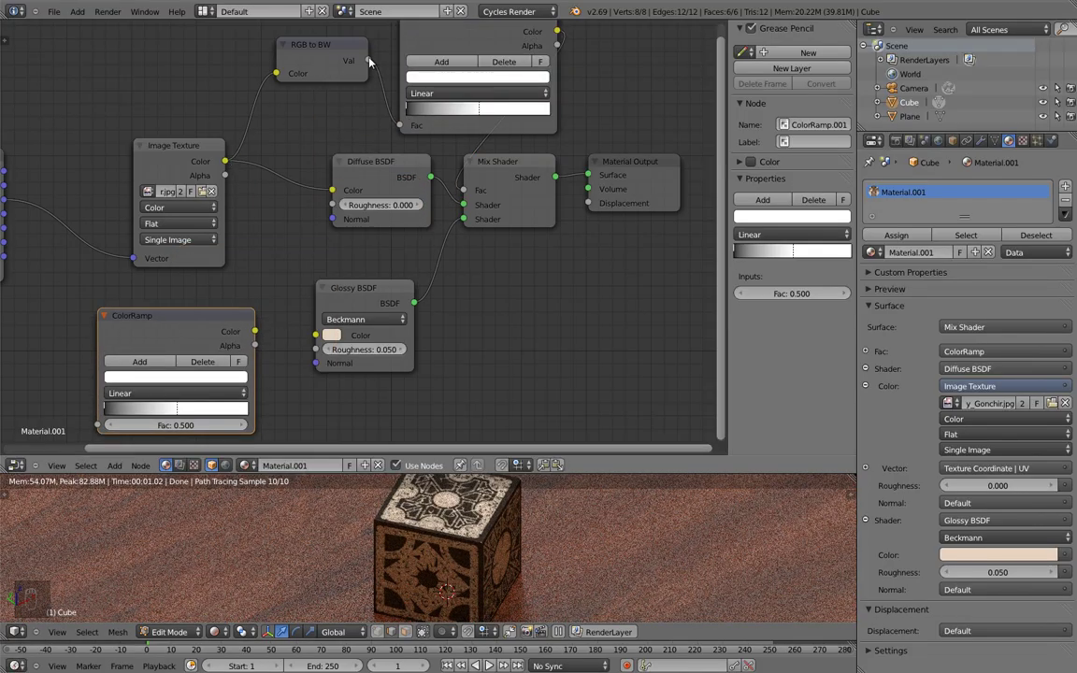
{"action": "left_click_drag", "start_coordinate": [370, 60], "coordinate": [98, 425]}
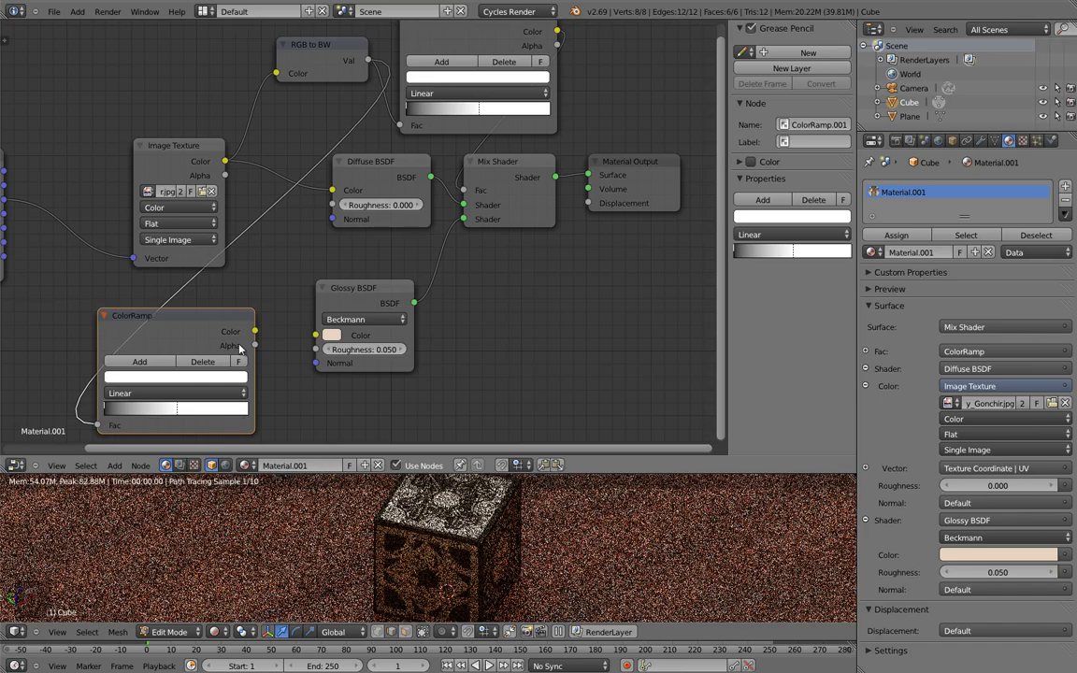
{"action": "left_click_drag", "start_coordinate": [256, 331], "coordinate": [597, 204]}
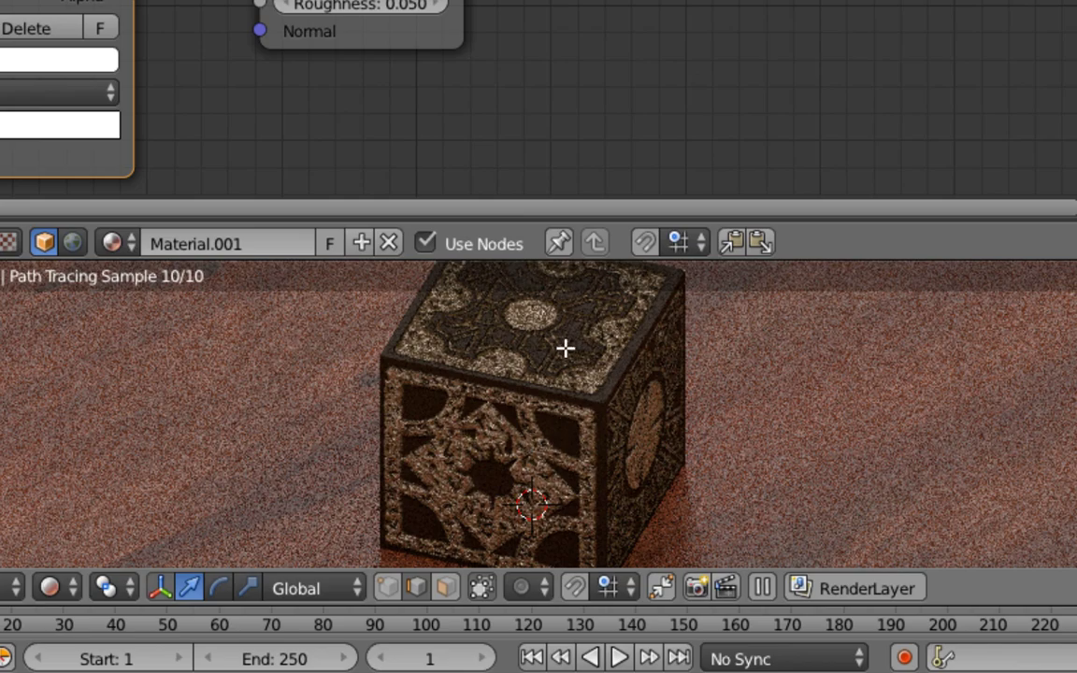
{"action": "scroll", "coordinate": [549, 433], "scroll_direction": "up", "scroll_amount": 3}
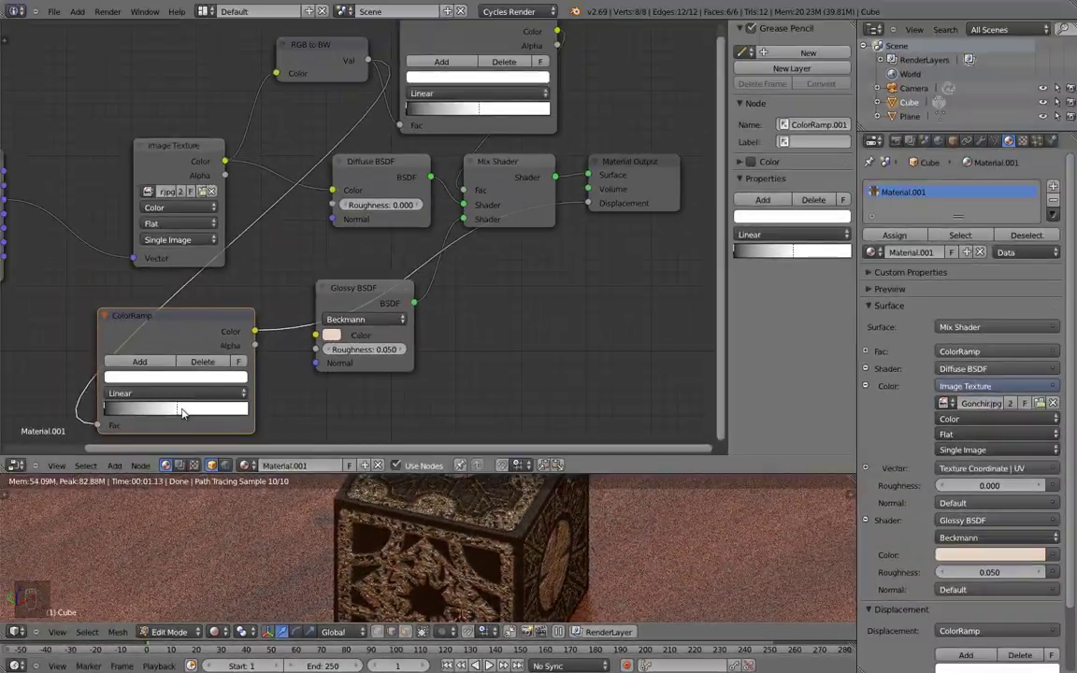
- Move the displacement ColorRamp's white stop to the gradient's far end and its black stop to about 30%, then inspect the cube's relief
{"action": "left_click_drag", "start_coordinate": [182, 410], "coordinate": [272, 421]}
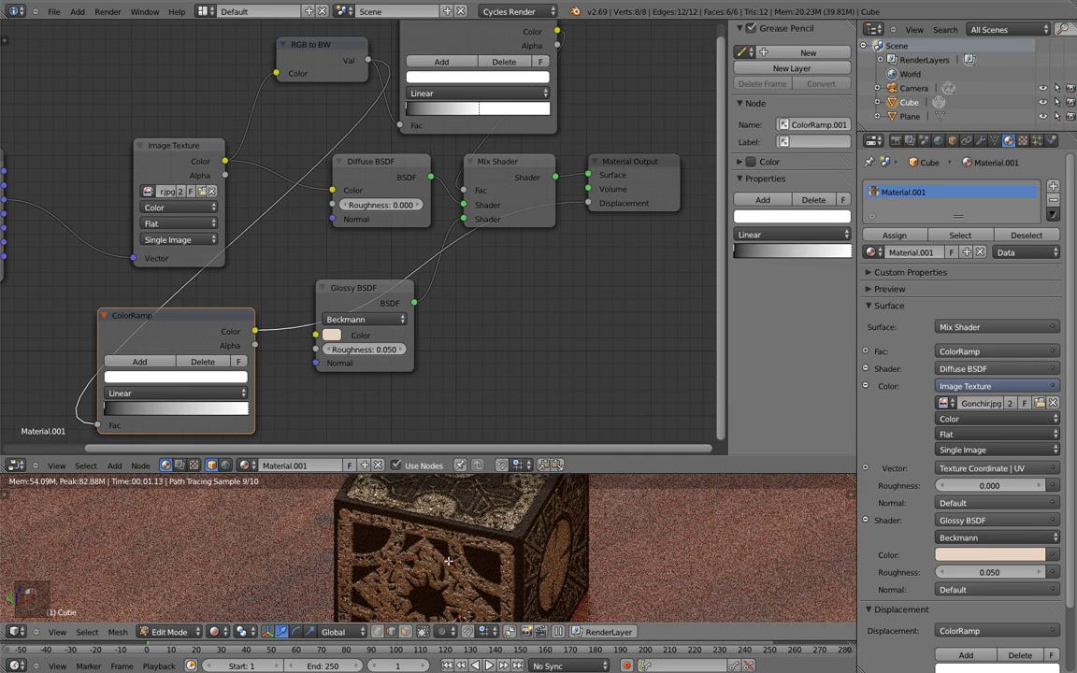
{"action": "scroll", "coordinate": [448, 561], "scroll_direction": "down", "scroll_amount": 3}
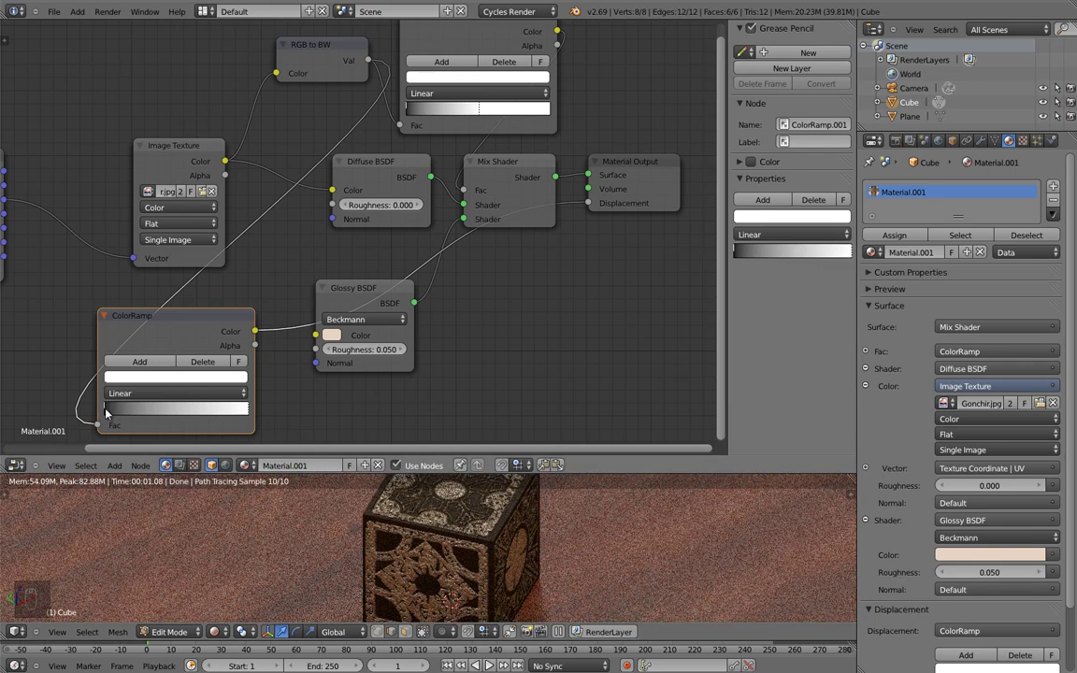
{"action": "left_click_drag", "start_coordinate": [105, 413], "coordinate": [147, 418]}
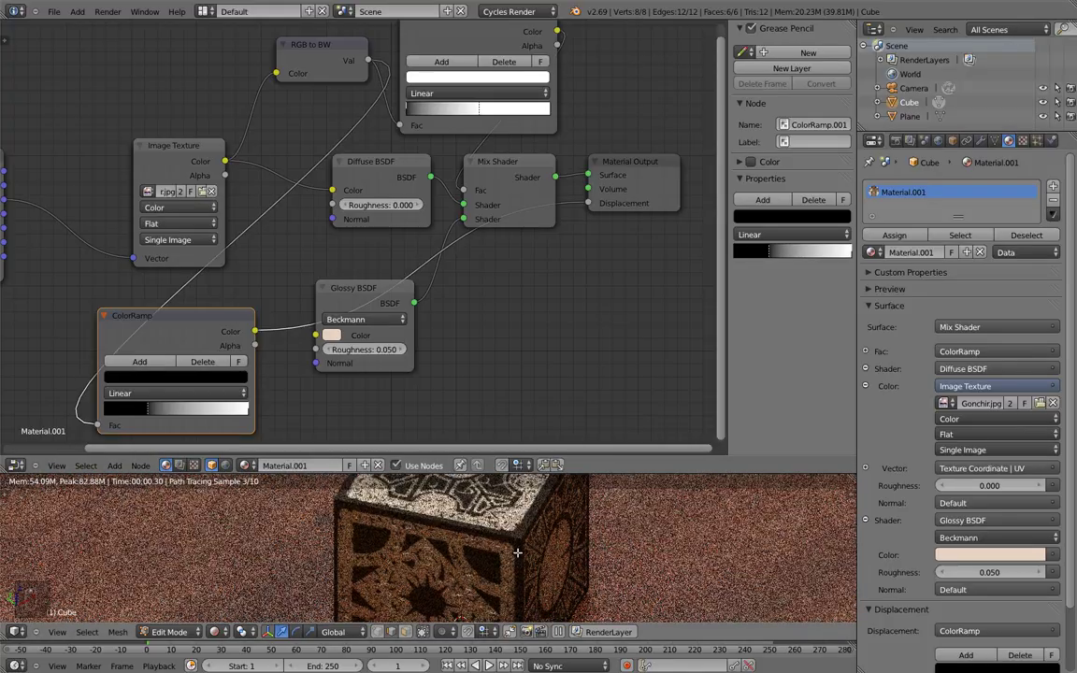
{"action": "scroll", "coordinate": [450, 582], "scroll_direction": "up", "scroll_amount": 5}
{"action": "middle_click_drag", "start_coordinate": [501, 568], "coordinate": [529, 548]}
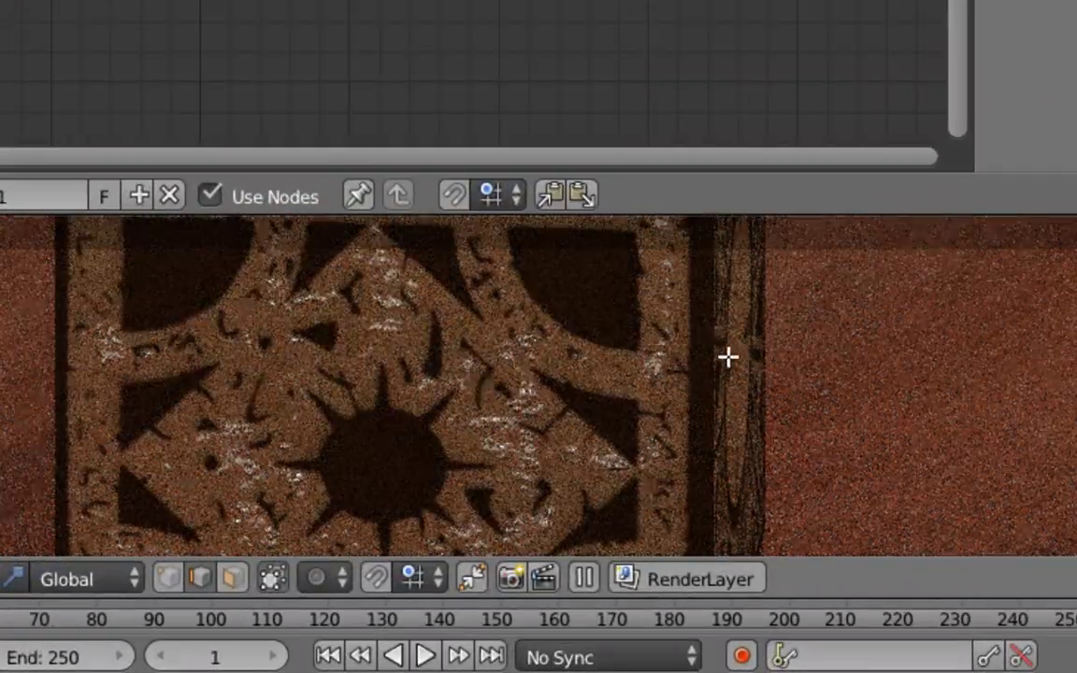
{"action": "middle_click_drag", "start_coordinate": [727, 356], "coordinate": [500, 390]}
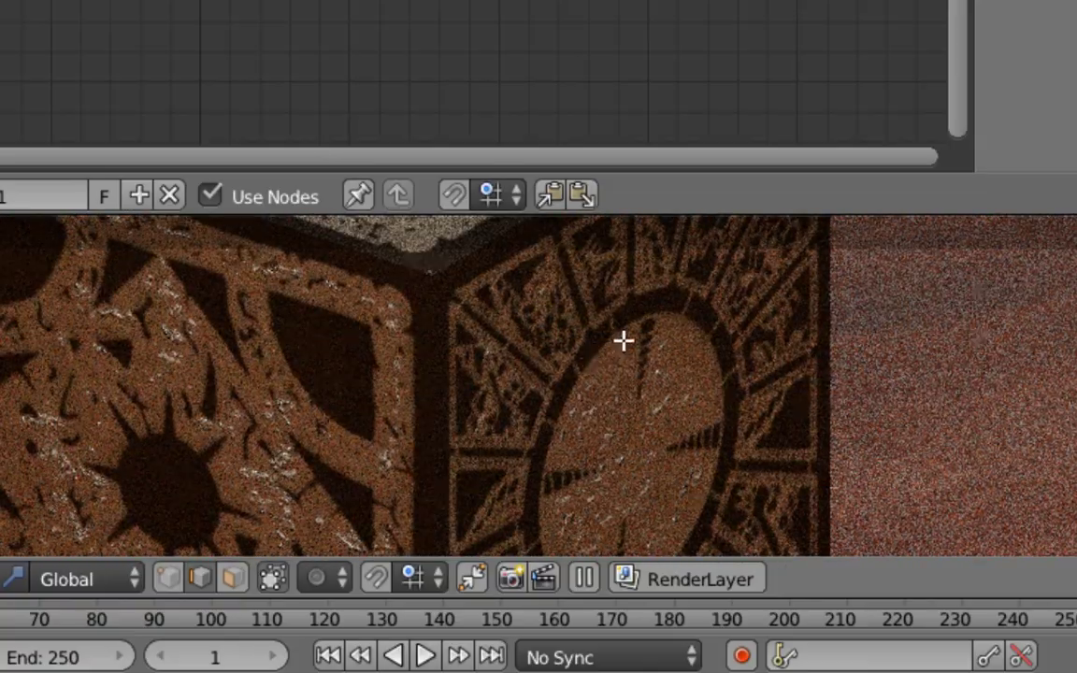
{"action": "middle_click_drag", "start_coordinate": [623, 342], "coordinate": [327, 351]}
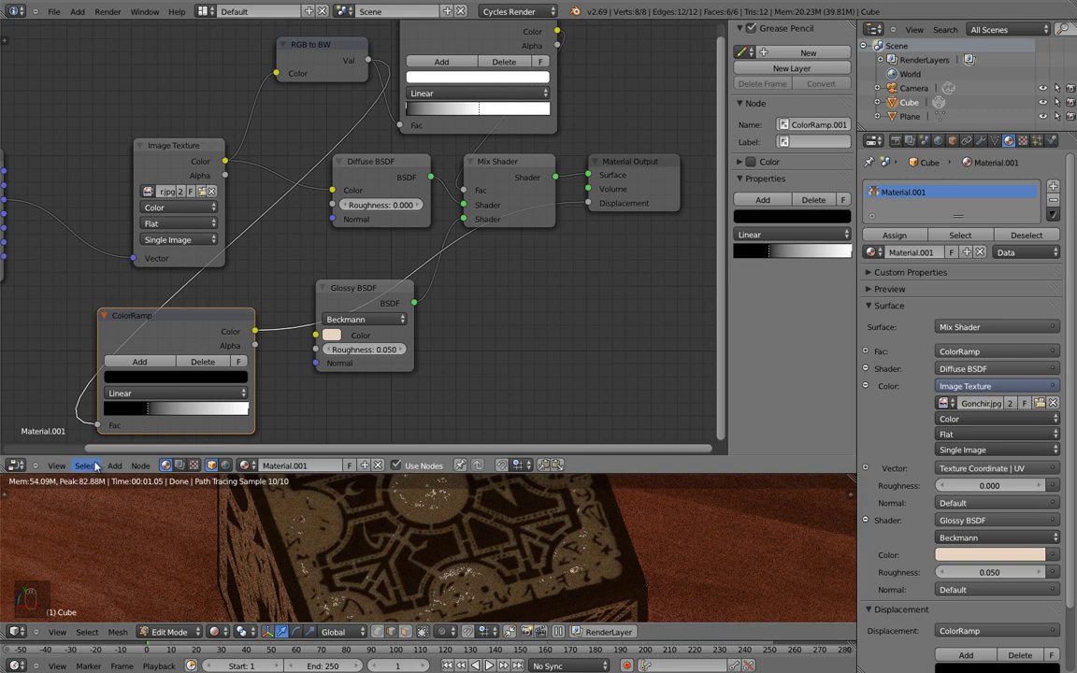
- Insert an Invert node between RGB to BW and the displacement ColorRamp, keeping its Fac at 1, and inspect the cube
{"action": "left_click", "coordinate": [114, 466]}
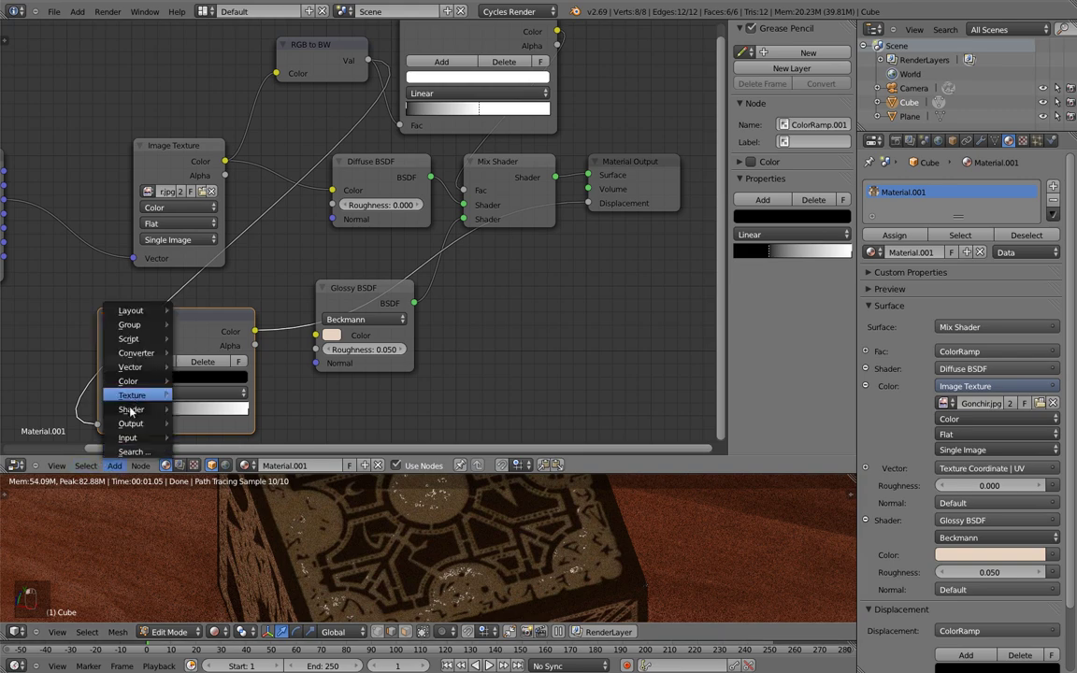
{"action": "mouse_move", "coordinate": [134, 383]}
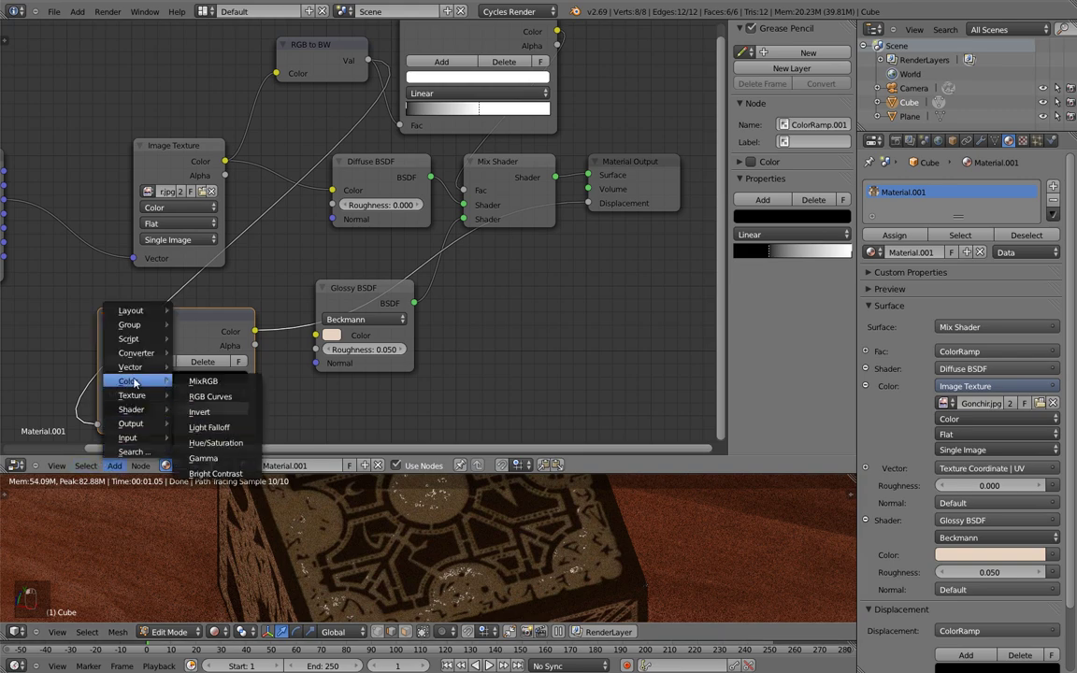
{"action": "left_click", "coordinate": [199, 411]}
{"action": "left_click", "coordinate": [234, 195]}
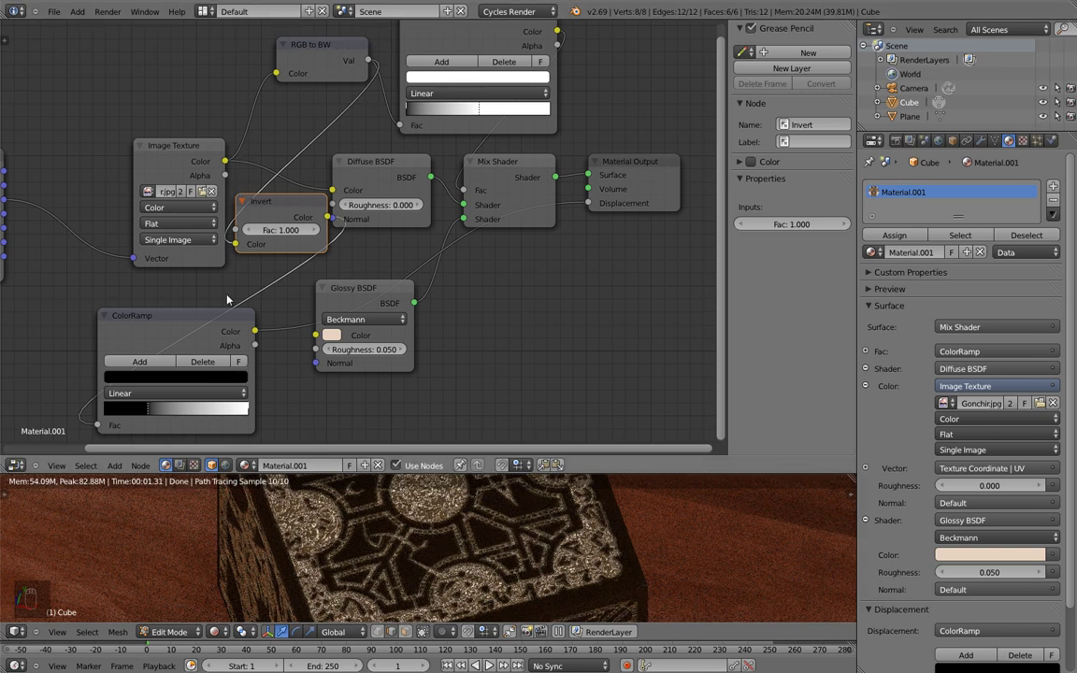
{"action": "scroll", "coordinate": [425, 598], "scroll_direction": "down", "scroll_amount": 2}
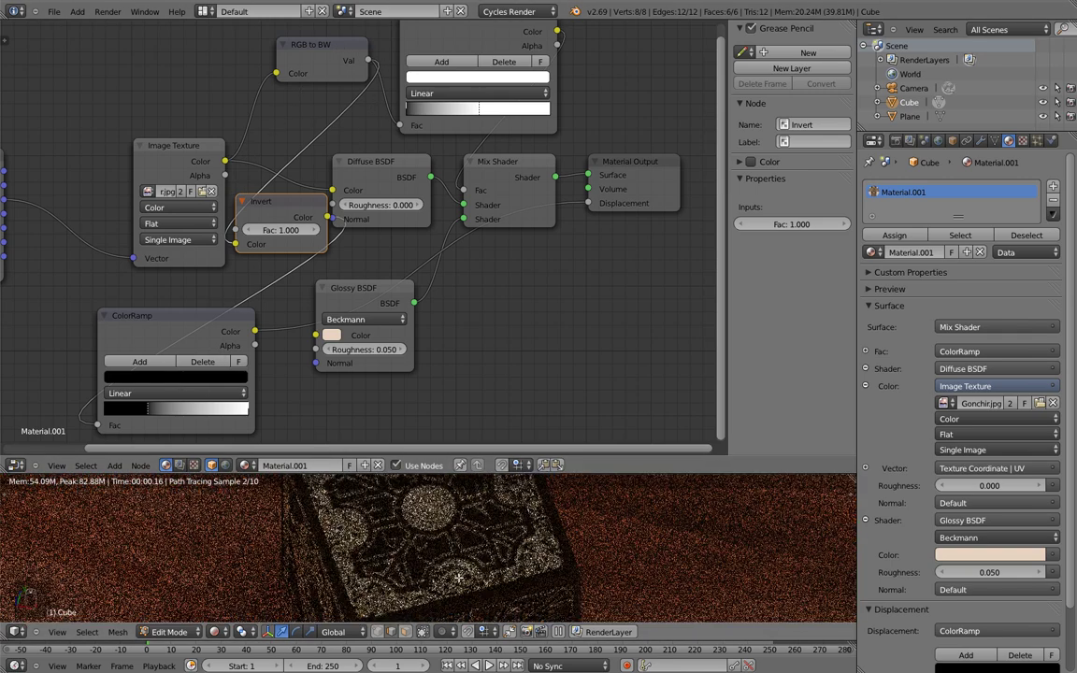
{"action": "middle_click_drag", "start_coordinate": [527, 575], "coordinate": [582, 564]}
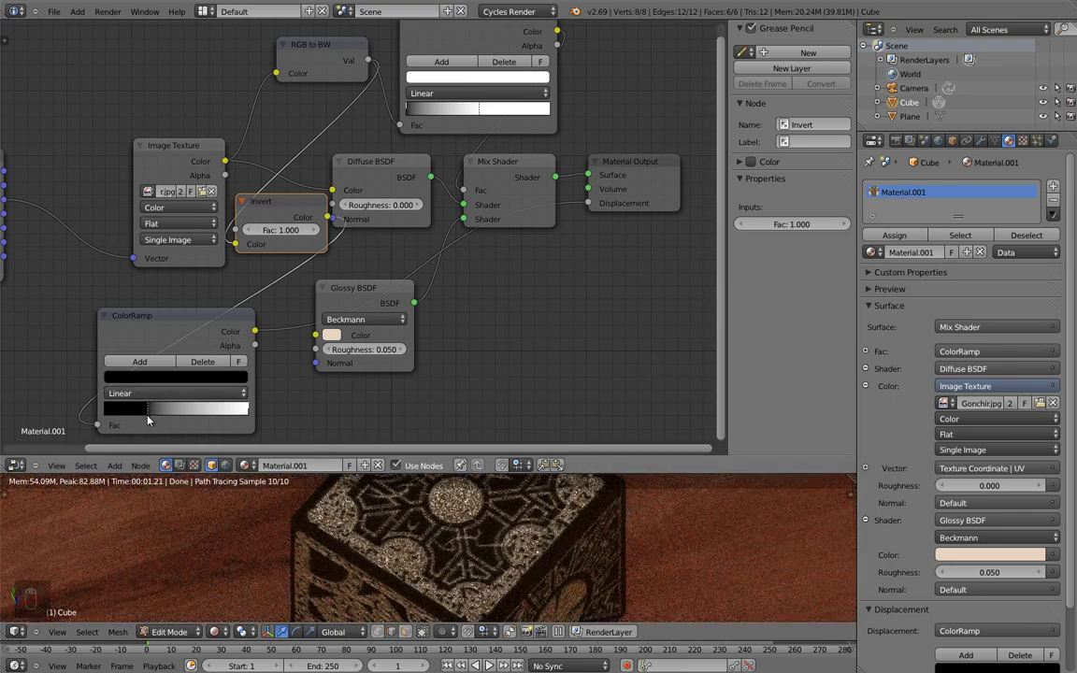
- Move the displacement ColorRamp's black stop to the gradient's start and lighten it to gray, RGB 0.270
{"action": "left_click_drag", "start_coordinate": [148, 416], "coordinate": [115, 428]}
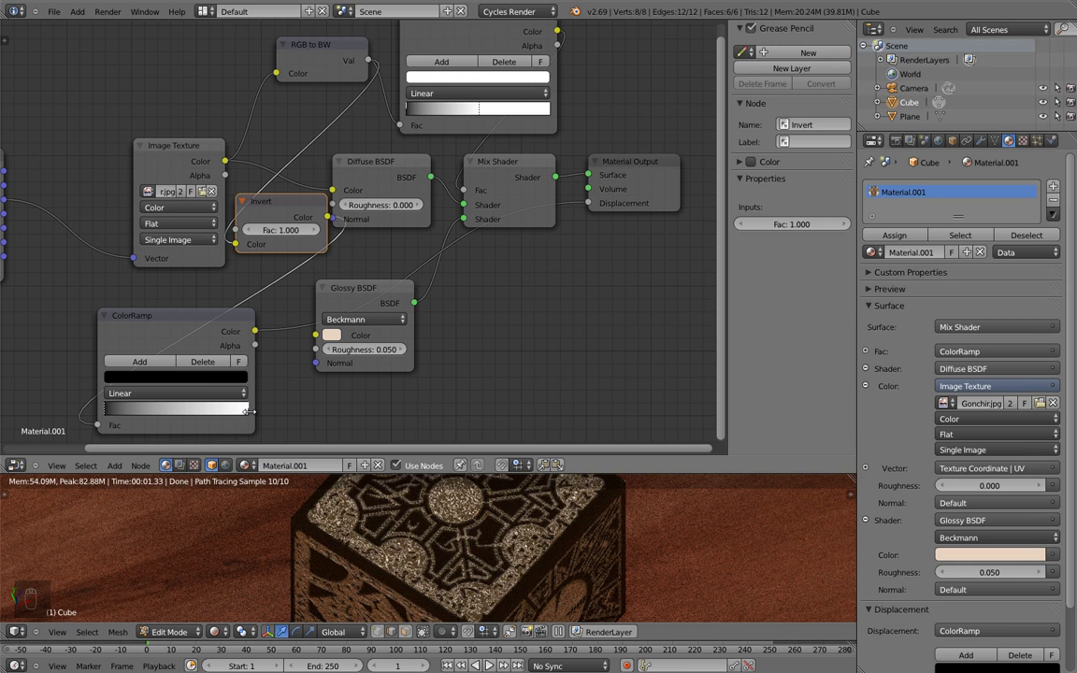
{"action": "left_click_drag", "start_coordinate": [202, 405], "coordinate": [100, 416]}
{"action": "left_click", "coordinate": [128, 377]}
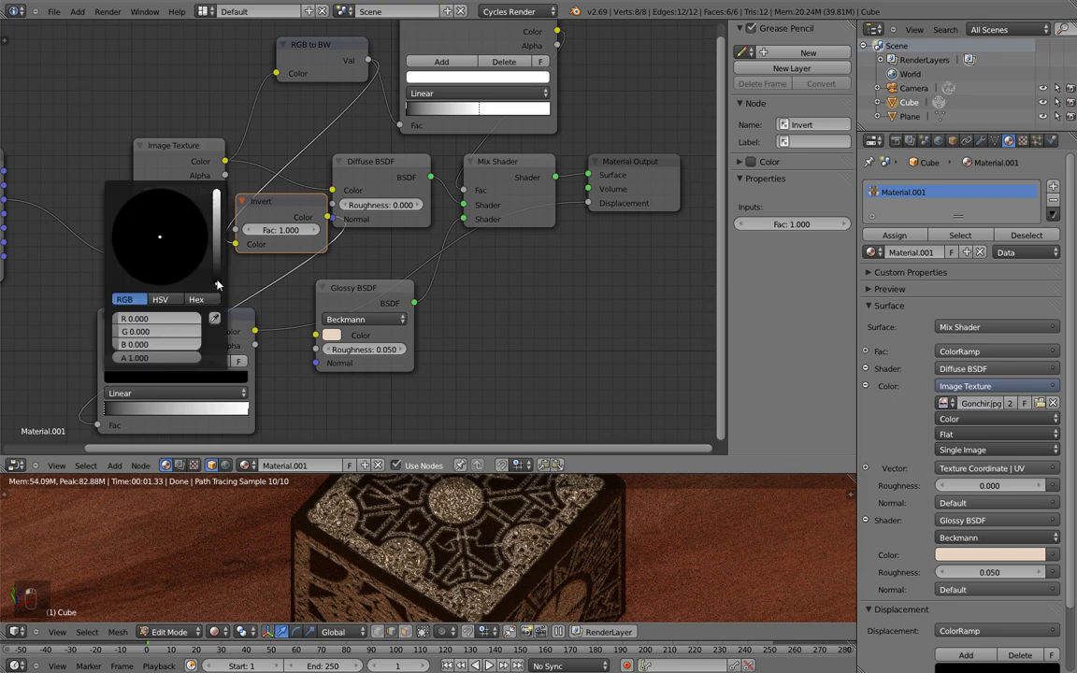
{"action": "left_click_drag", "start_coordinate": [218, 280], "coordinate": [225, 244]}
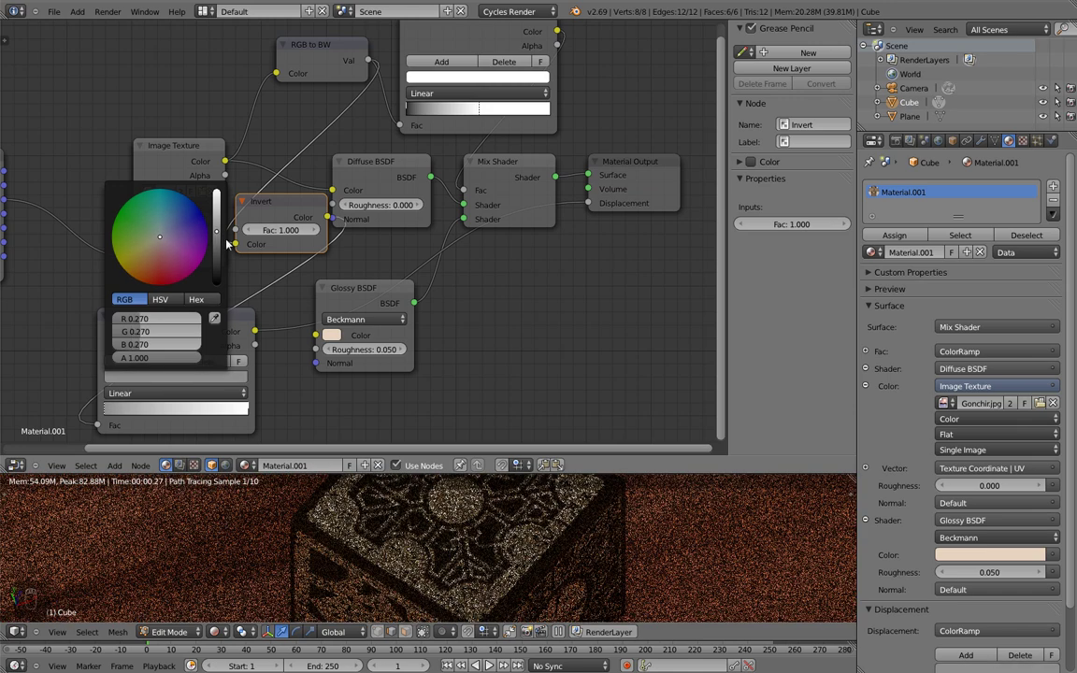
- Darken the displacement ColorRamp's white end stop to a medium gray, RGB about 0.5
{"action": "left_click", "coordinate": [247, 411]}
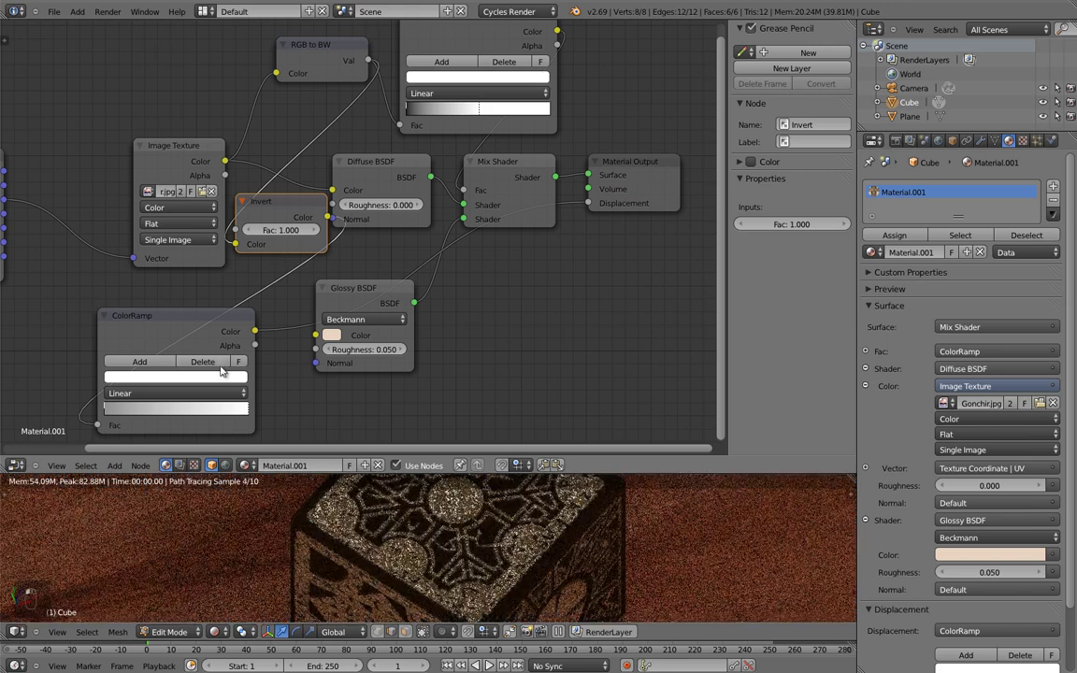
{"action": "left_click", "coordinate": [214, 377]}
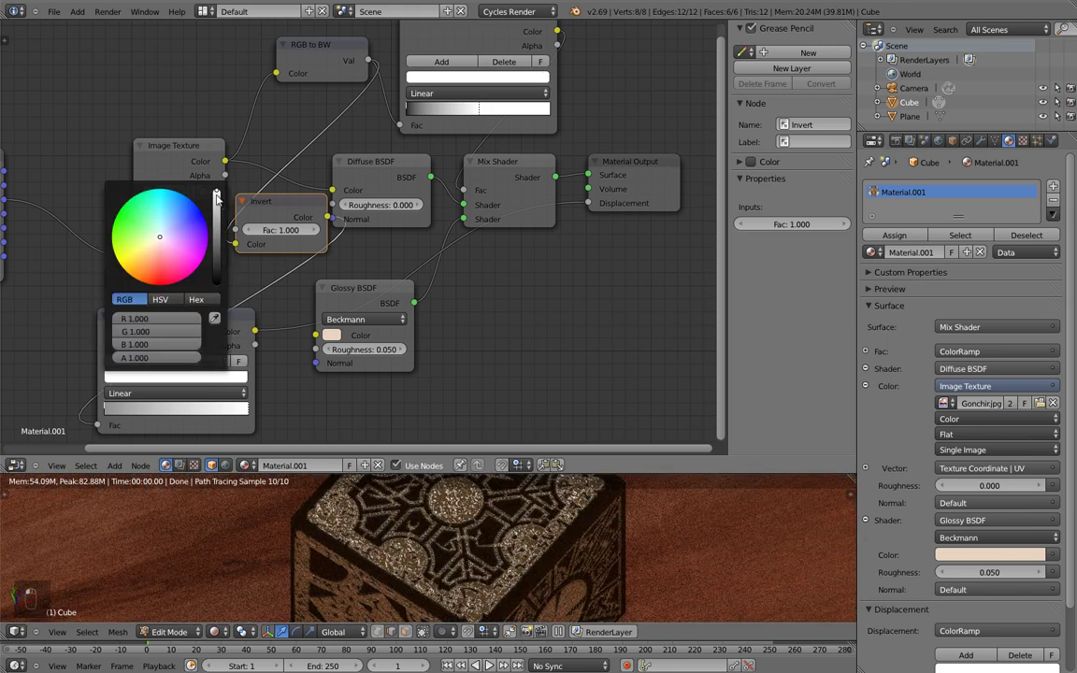
{"action": "left_click_drag", "start_coordinate": [216, 197], "coordinate": [217, 217]}
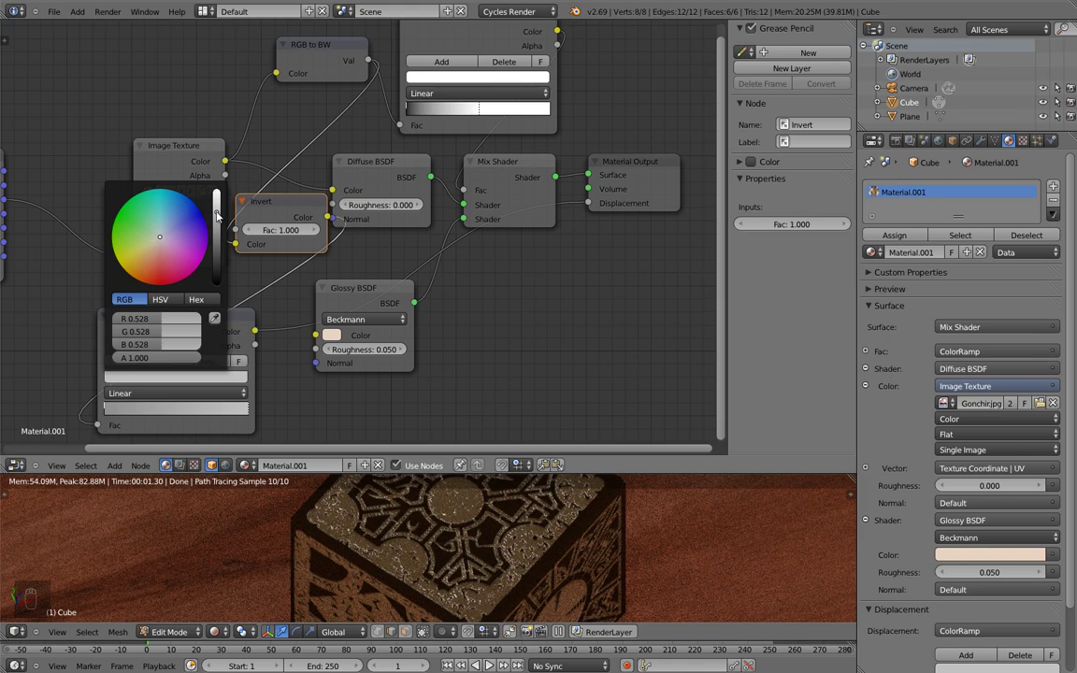
{"action": "left_click_drag", "start_coordinate": [217, 217], "coordinate": [217, 220]}
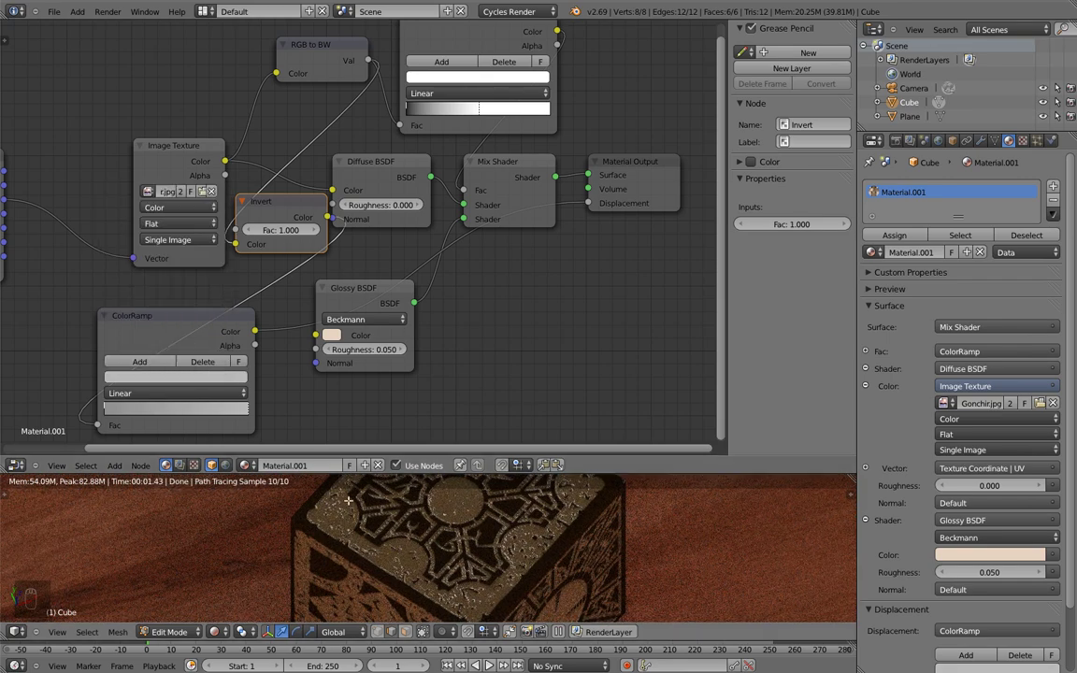
- Inspect the softened relief on the cube's side faces up close
{"action": "scroll", "coordinate": [583, 537], "scroll_direction": "down", "scroll_amount": 3}
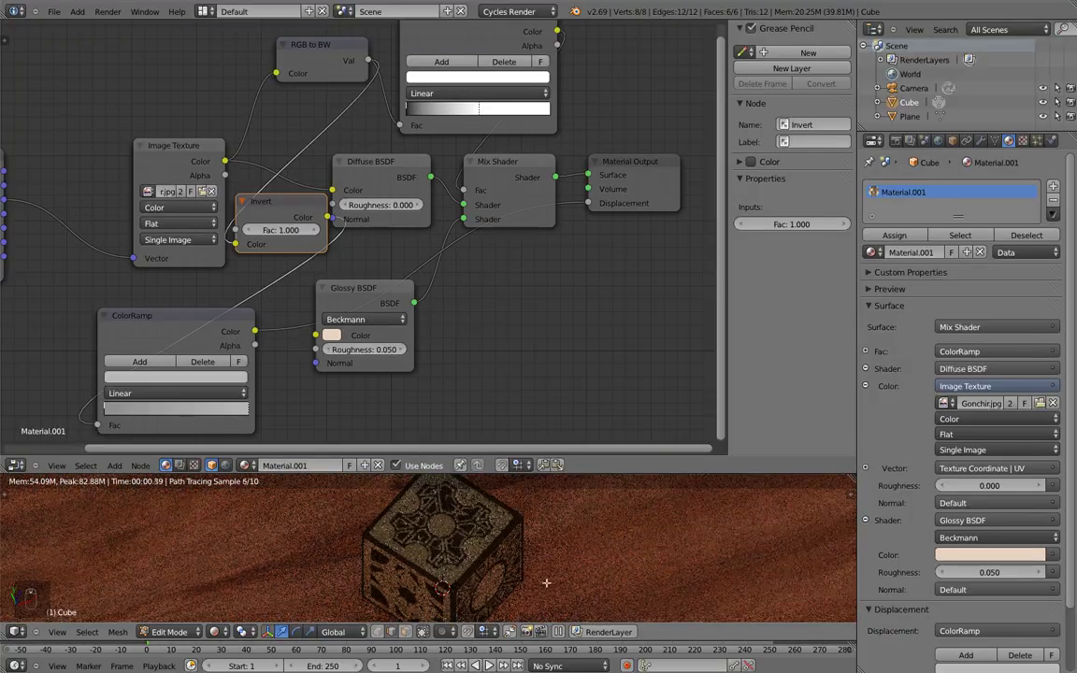
{"action": "middle_click_drag", "start_coordinate": [546, 582], "coordinate": [488, 549]}
{"action": "scroll", "coordinate": [595, 438], "scroll_direction": "up", "scroll_amount": 4}
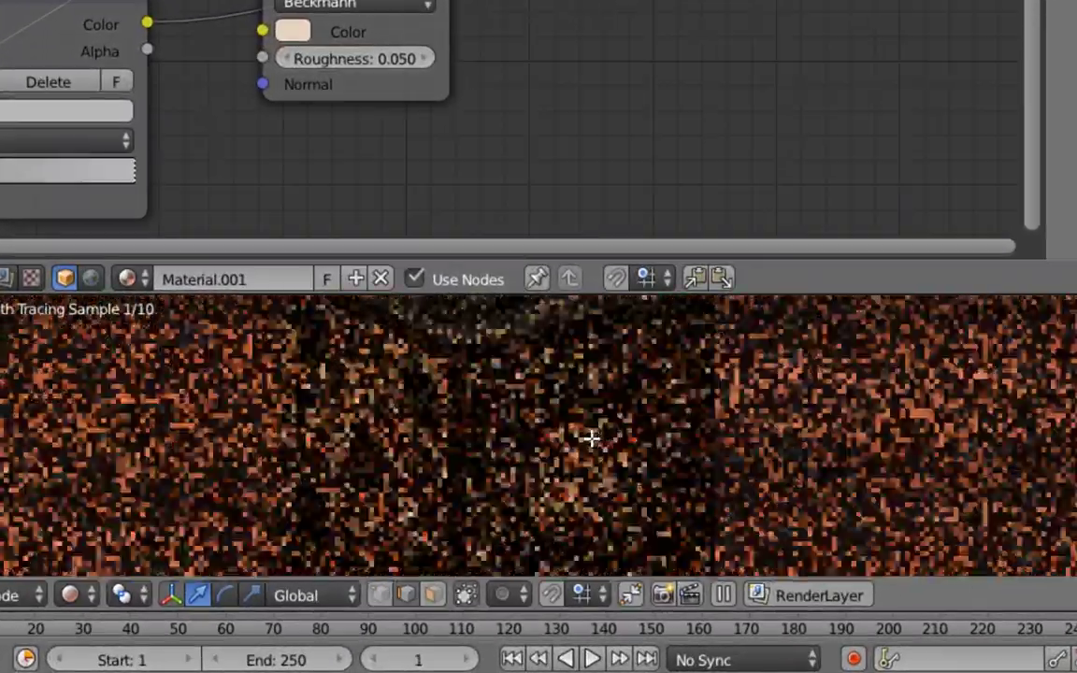
{"action": "scroll", "coordinate": [713, 446], "scroll_direction": "up", "scroll_amount": 2}
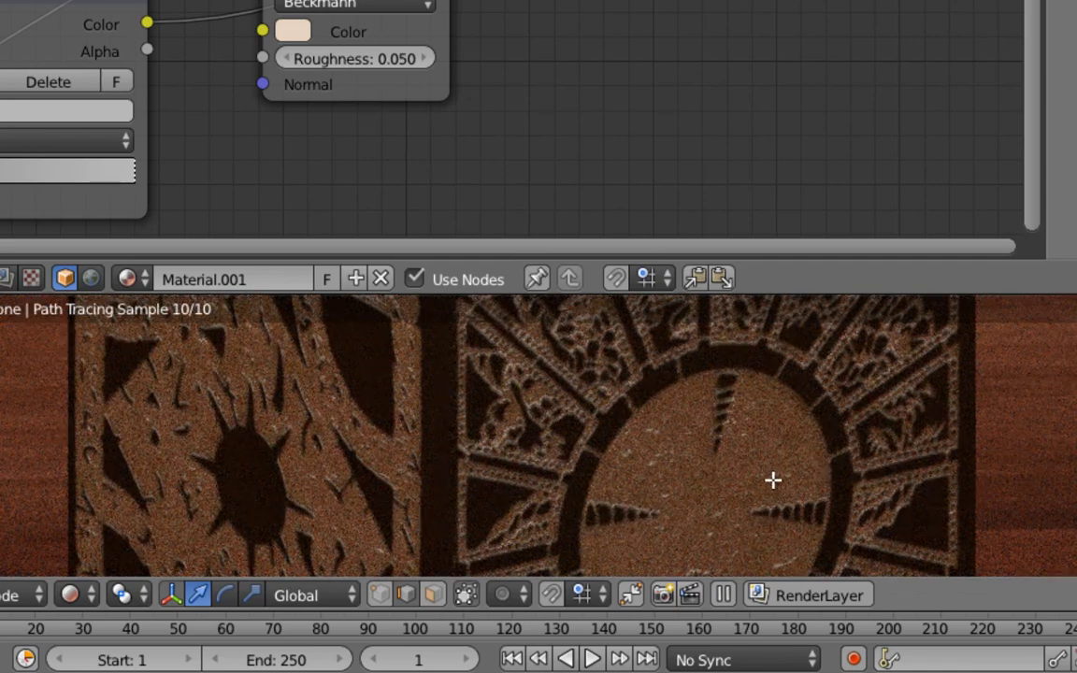
{"action": "scroll", "coordinate": [483, 421], "scroll_direction": "down", "scroll_amount": 2}
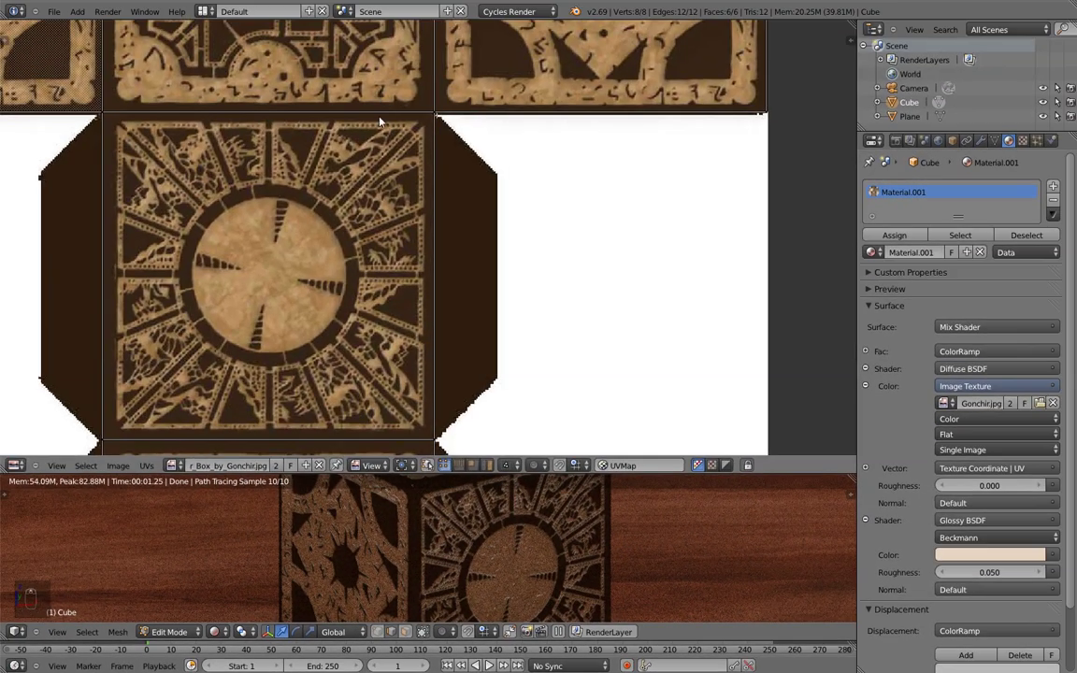
- Examine the box image's UV layout, especially the face with the central disc, and compare it with the rendered cube
{"action": "scroll", "coordinate": [303, 240], "scroll_direction": "up", "scroll_amount": 2}
{"action": "scroll", "coordinate": [303, 236], "scroll_direction": "up", "scroll_amount": 2}
{"action": "middle_click_drag", "start_coordinate": [187, 335], "coordinate": [443, 261]}
{"action": "scroll", "coordinate": [435, 262], "scroll_direction": "down", "scroll_amount": 3}
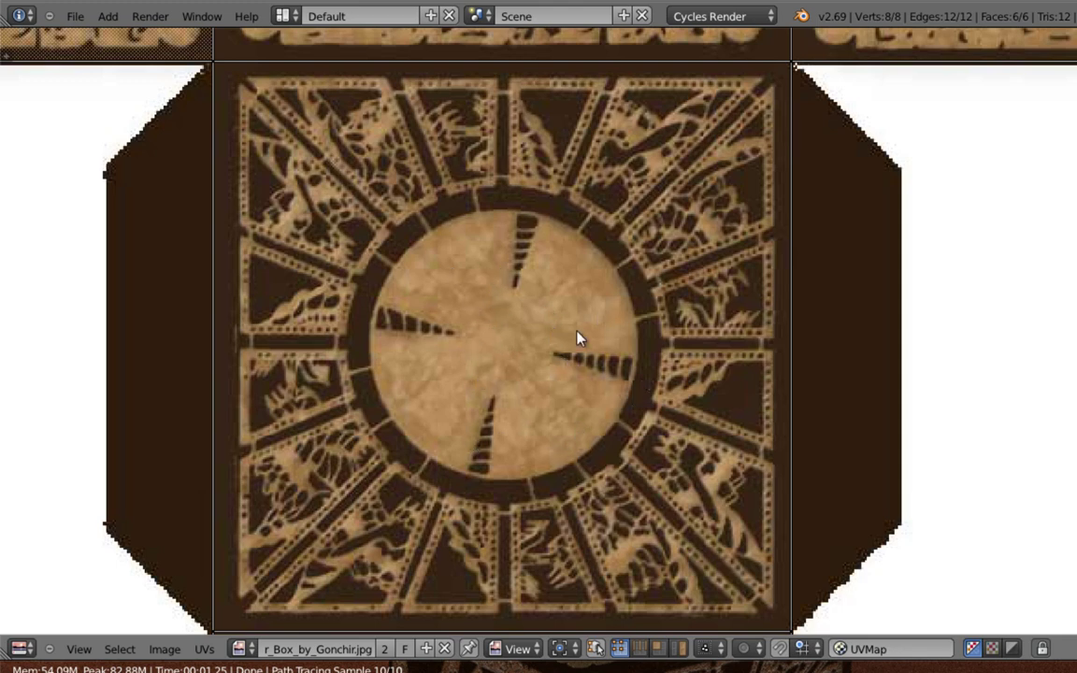
{"action": "scroll", "coordinate": [603, 396], "scroll_direction": "down", "scroll_amount": 6}
{"action": "scroll", "coordinate": [669, 214], "scroll_direction": "up", "scroll_amount": 1}
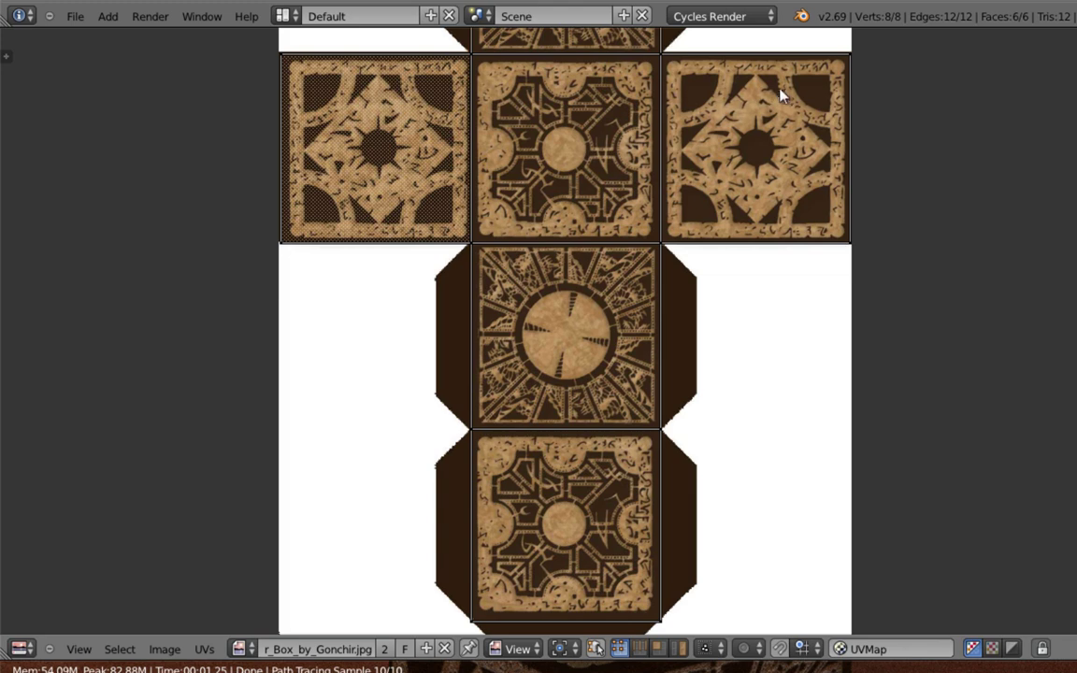
{"action": "scroll", "coordinate": [538, 358], "scroll_direction": "up", "scroll_amount": 5}
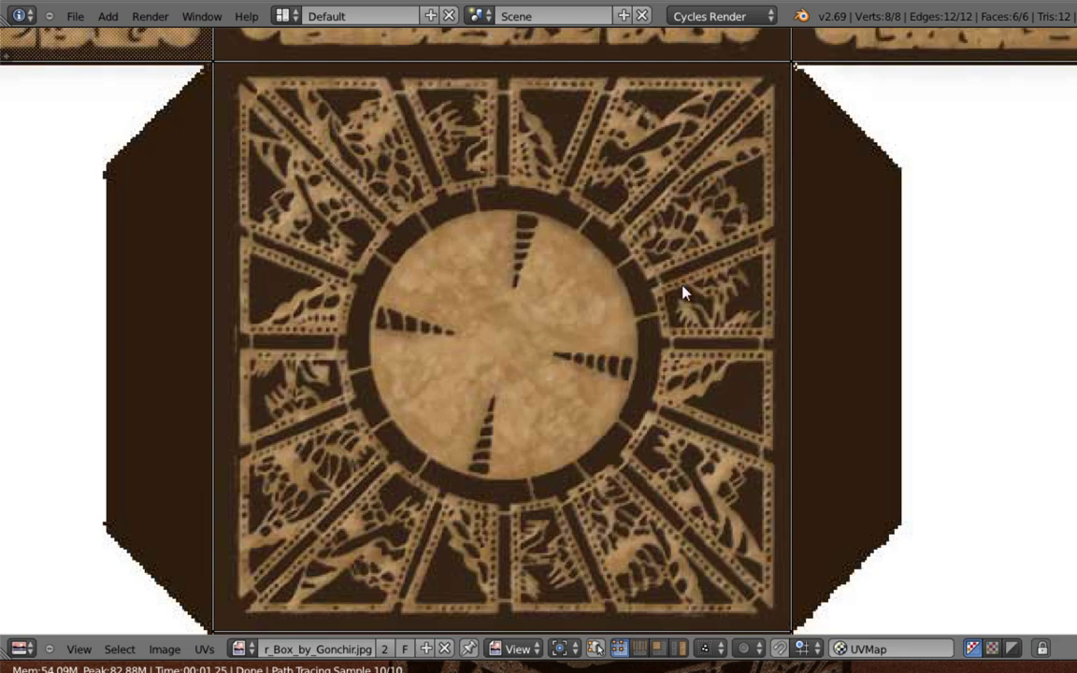
{"action": "scroll", "coordinate": [495, 513], "scroll_direction": "down", "scroll_amount": 6}
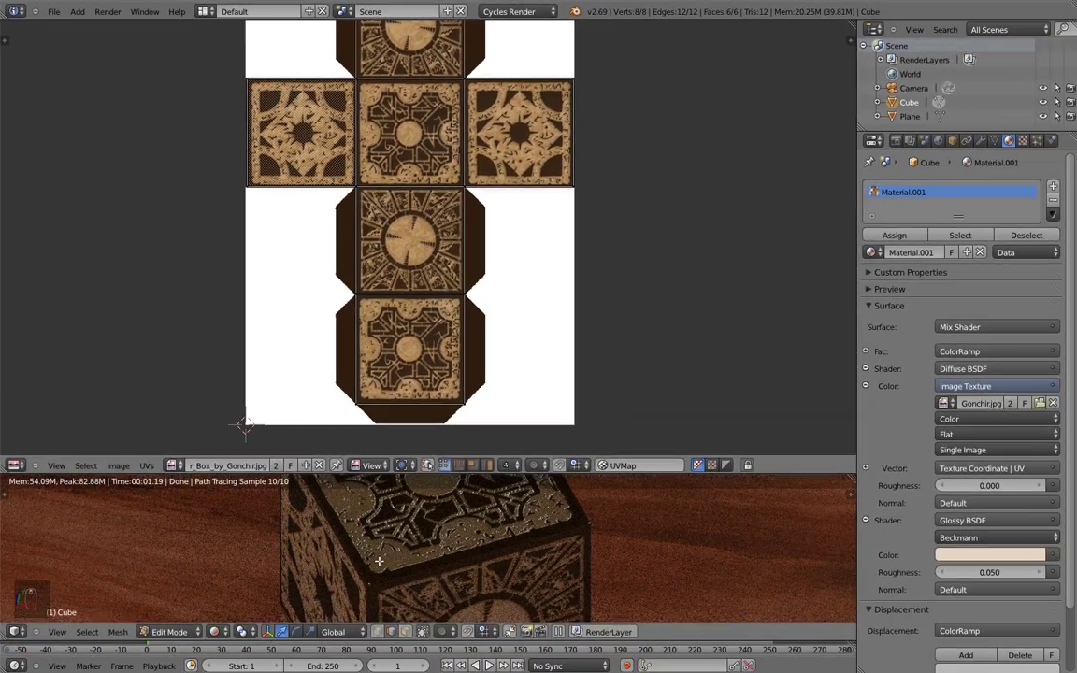
{"action": "middle_click_drag", "start_coordinate": [396, 545], "coordinate": [486, 509]}
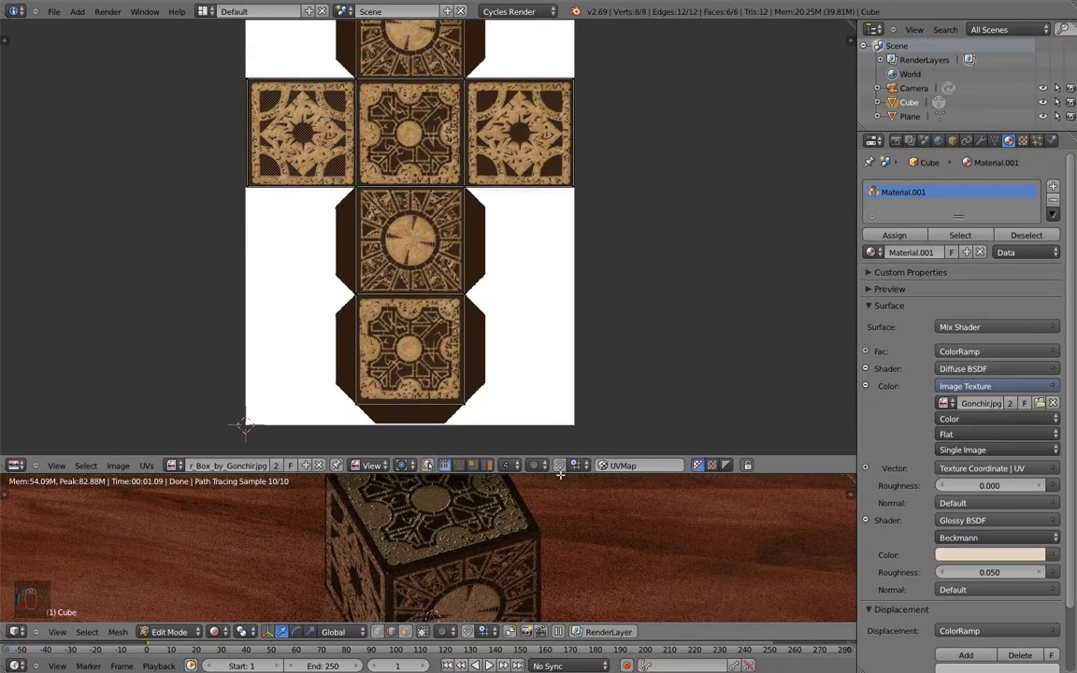
- Return to the Node Editor and move Material Output and Mix Shader farther right of the other nodes
{"action": "left_click", "coordinate": [15, 464]}
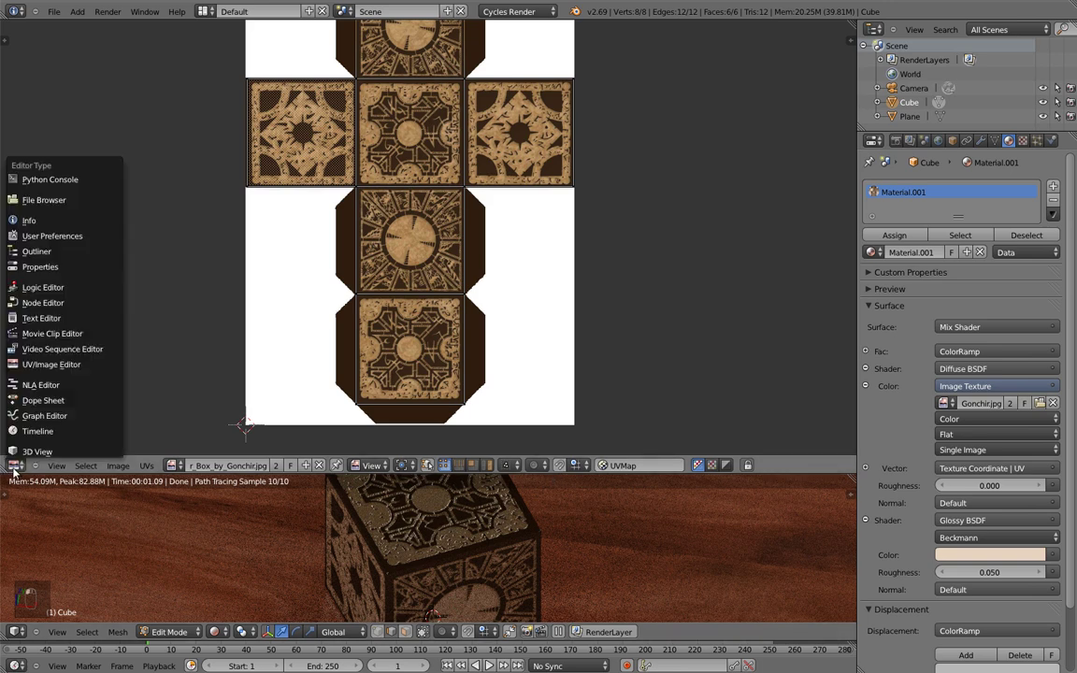
{"action": "left_click", "coordinate": [37, 306]}
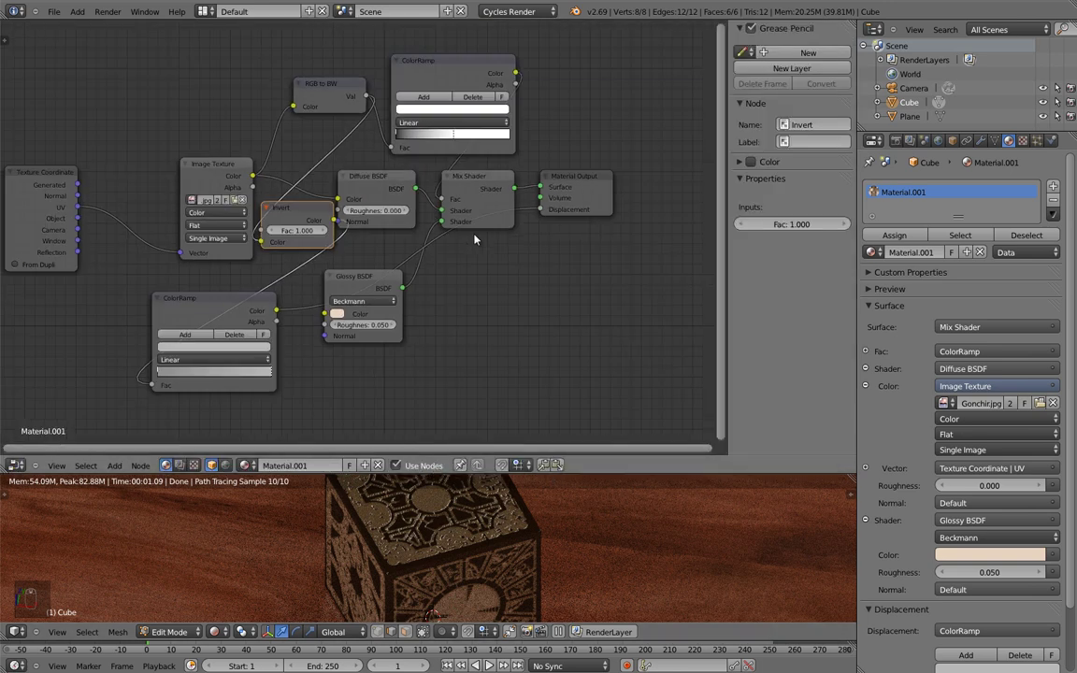
{"action": "scroll", "coordinate": [261, 255], "scroll_direction": "down", "scroll_amount": 1}
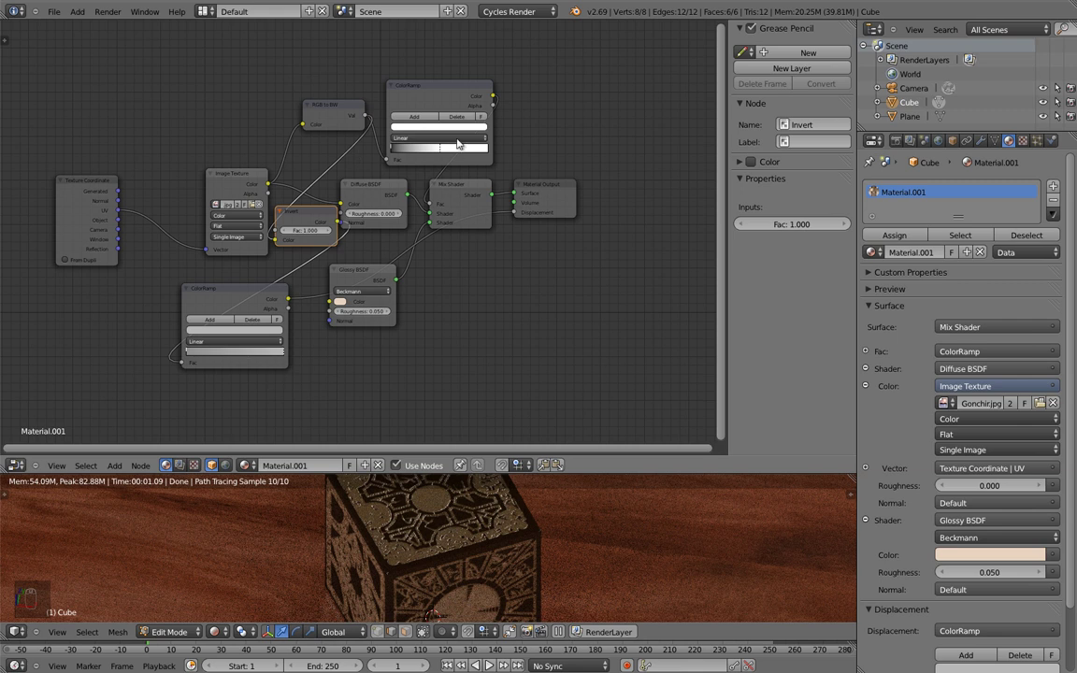
{"action": "left_click", "coordinate": [564, 189]}
{"action": "key", "text": "g"}
{"action": "left_click", "coordinate": [696, 172]}
{"action": "left_click", "coordinate": [466, 207]}
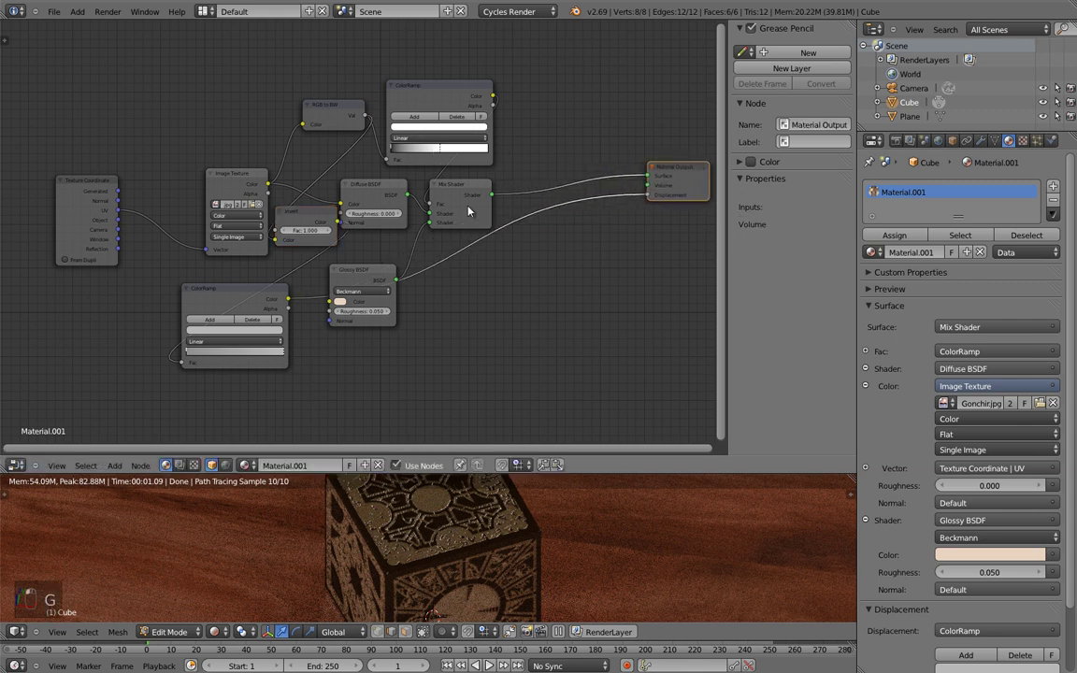
{"action": "key", "text": "g"}
{"action": "left_click", "coordinate": [592, 170]}
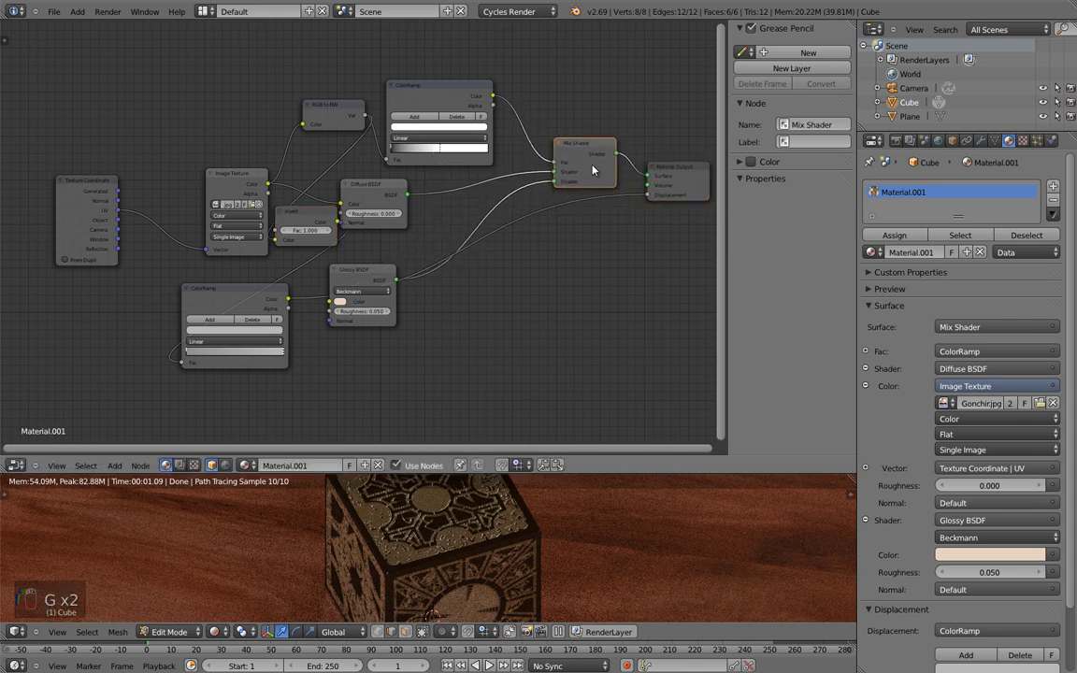
- Place the Glossy BSDF directly under the Diffuse BSDF and the displacement ColorRamp below both
{"action": "left_click", "coordinate": [370, 284]}
{"action": "key", "text": "g"}
{"action": "left_click", "coordinate": [383, 255]}
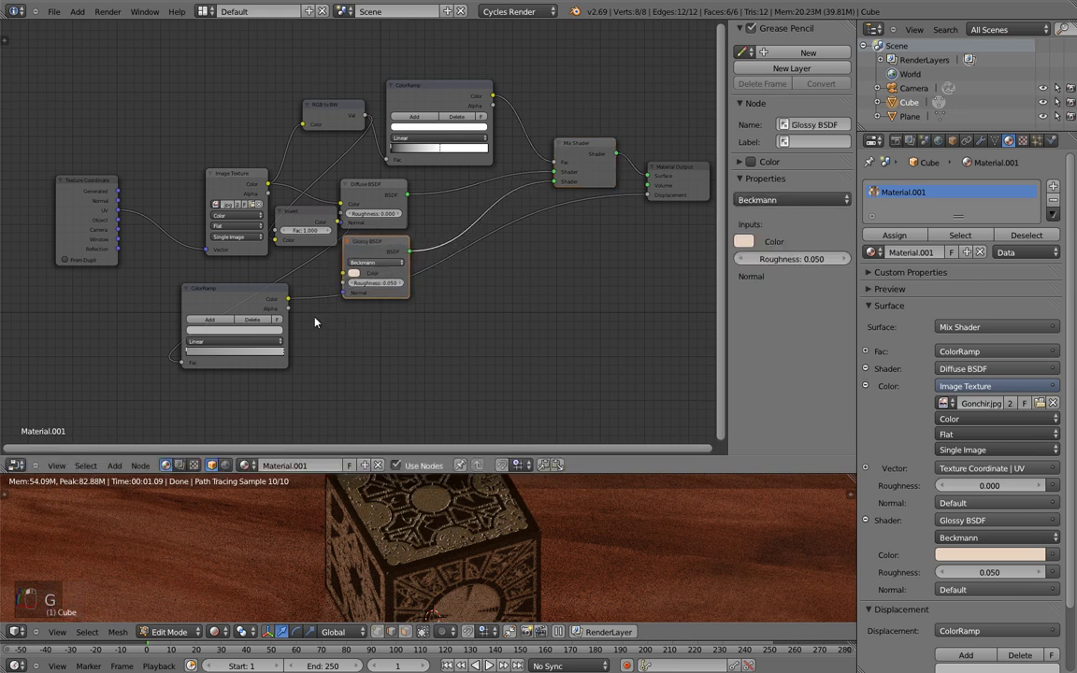
{"action": "left_click", "coordinate": [243, 302]}
{"action": "key", "text": "g"}
{"action": "left_click", "coordinate": [374, 350]}
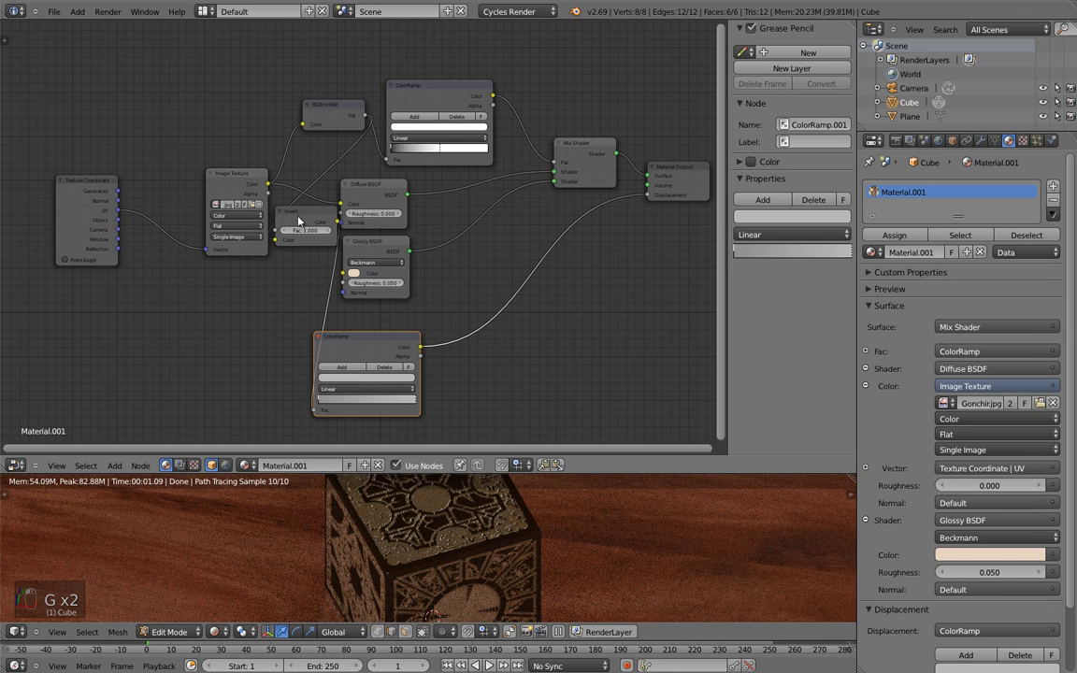
- Shift RGB to BW, Invert, Image Texture and Texture Coordinate together to the left, away from the shader nodes
{"action": "left_click", "coordinate": [338, 121]}
{"action": "left_click", "coordinate": [281, 214], "text": "shift"}
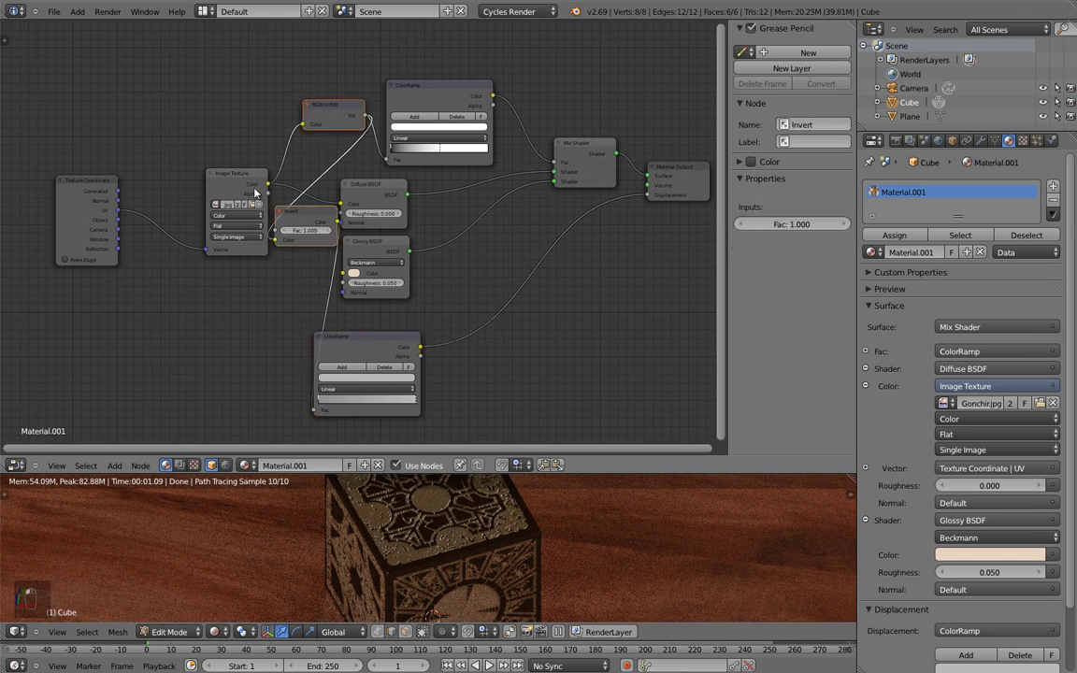
{"action": "left_click", "coordinate": [232, 175], "text": "shift"}
{"action": "left_click", "coordinate": [77, 203], "text": "shift"}
{"action": "key", "text": "g"}
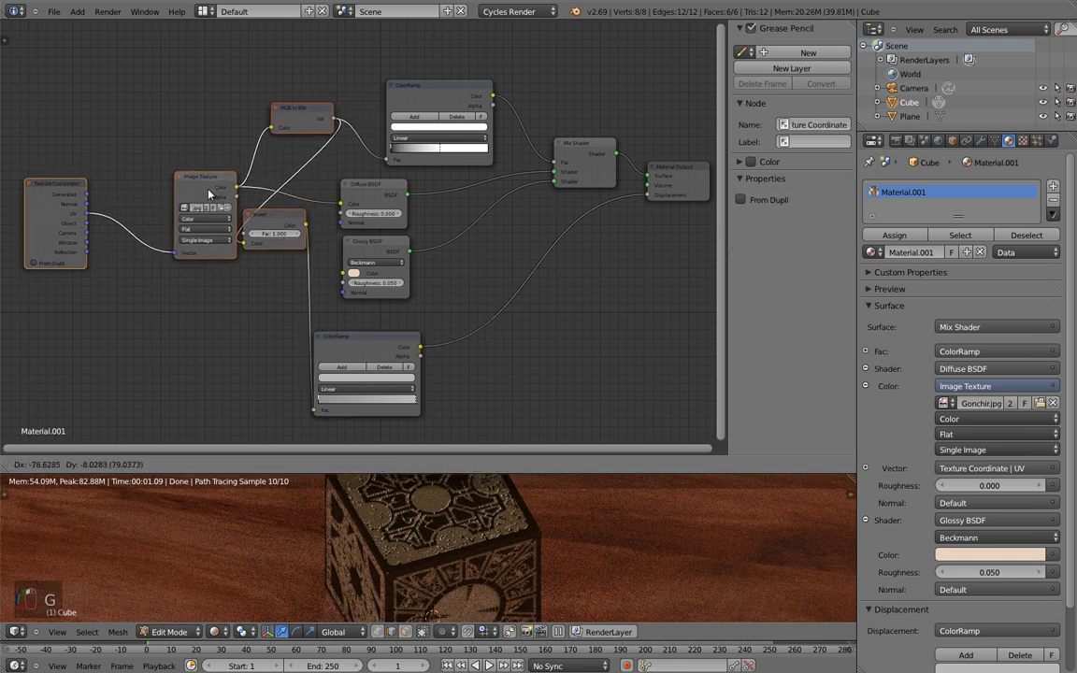
{"action": "left_click", "coordinate": [150, 197]}
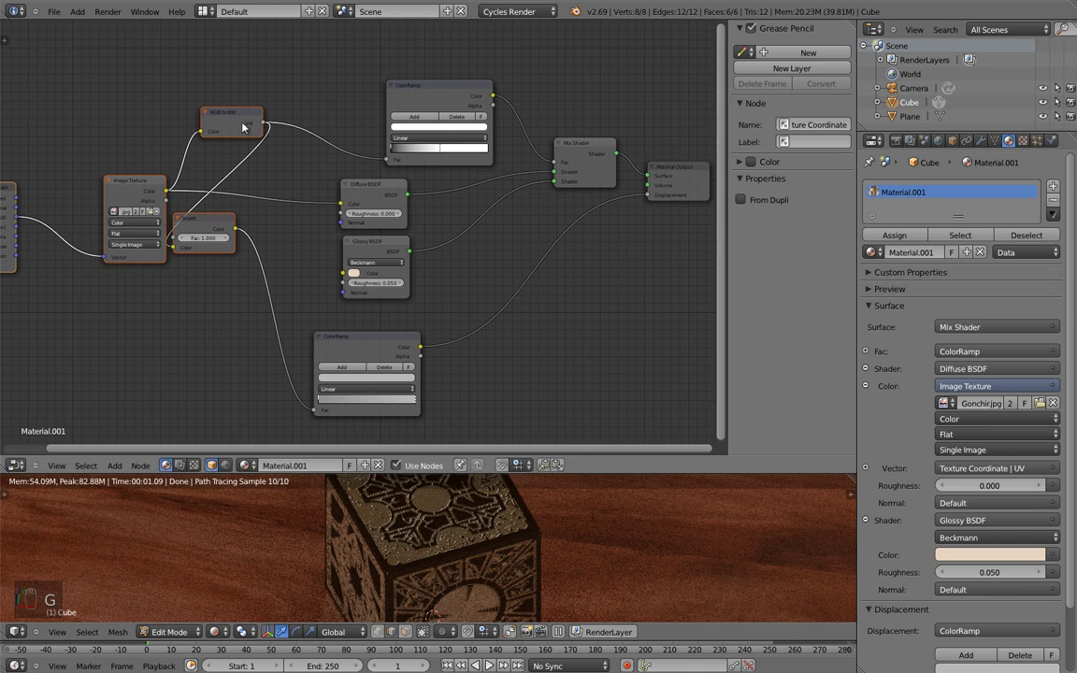
{"action": "scroll", "coordinate": [356, 260], "scroll_direction": "down", "scroll_amount": 1}
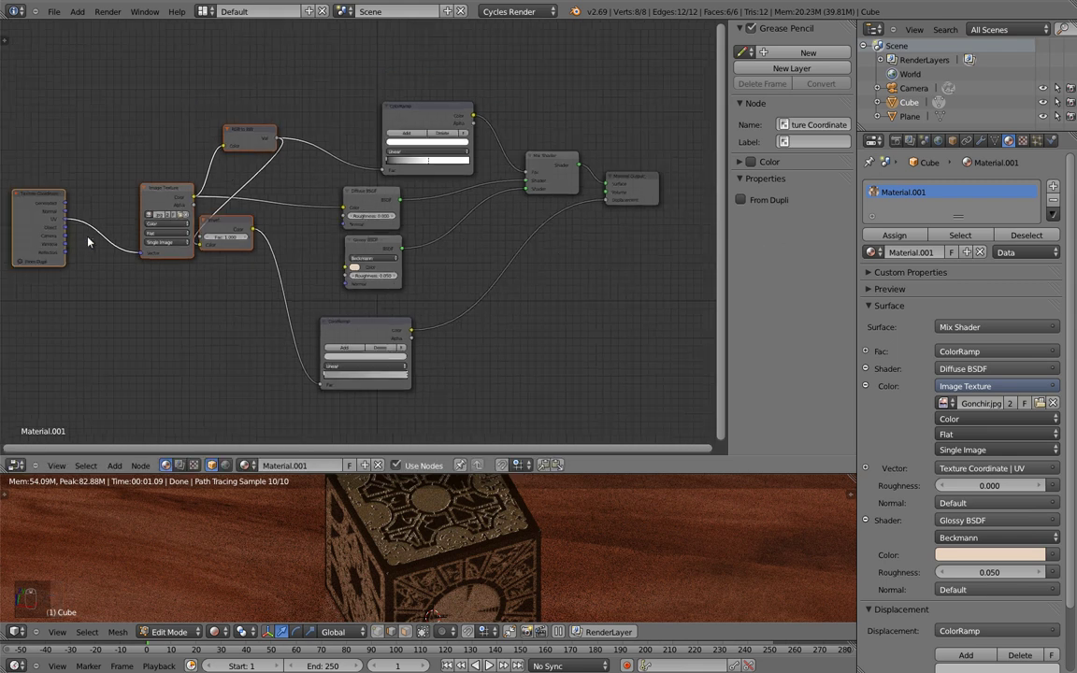
- Place Invert beside the Glossy BSDF and move RGB to BW, Image Texture and Texture Coordinate farther left of it
{"action": "left_click", "coordinate": [231, 231]}
{"action": "key", "text": "g"}
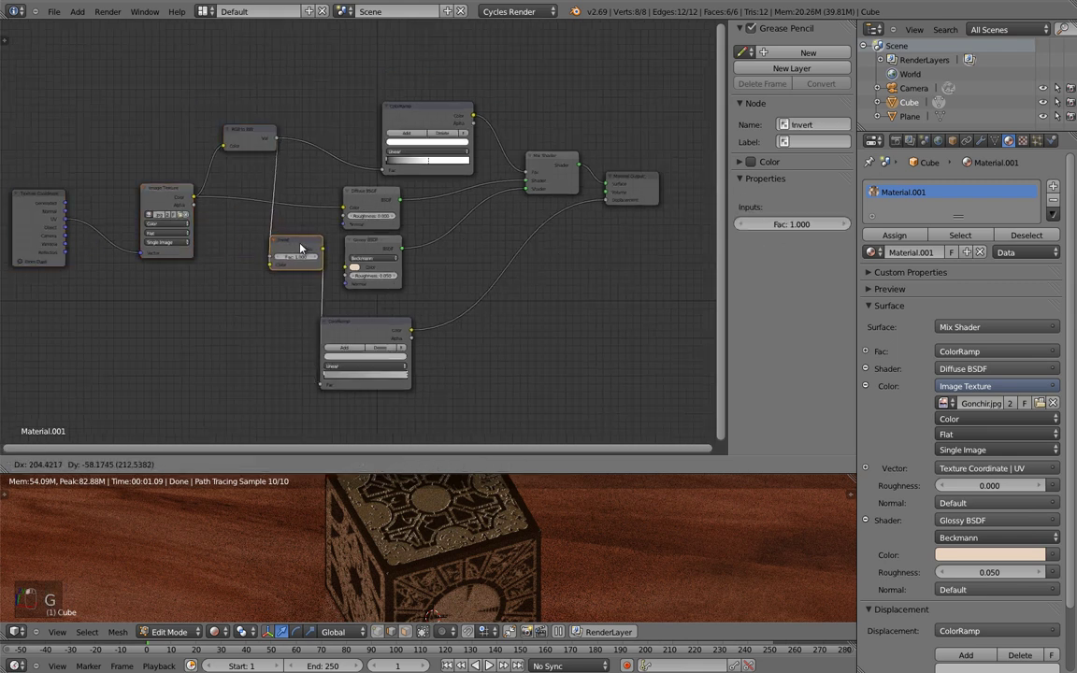
{"action": "left_click", "coordinate": [310, 251]}
{"action": "left_click", "coordinate": [242, 131]}
{"action": "left_click", "coordinate": [161, 192], "text": "shift"}
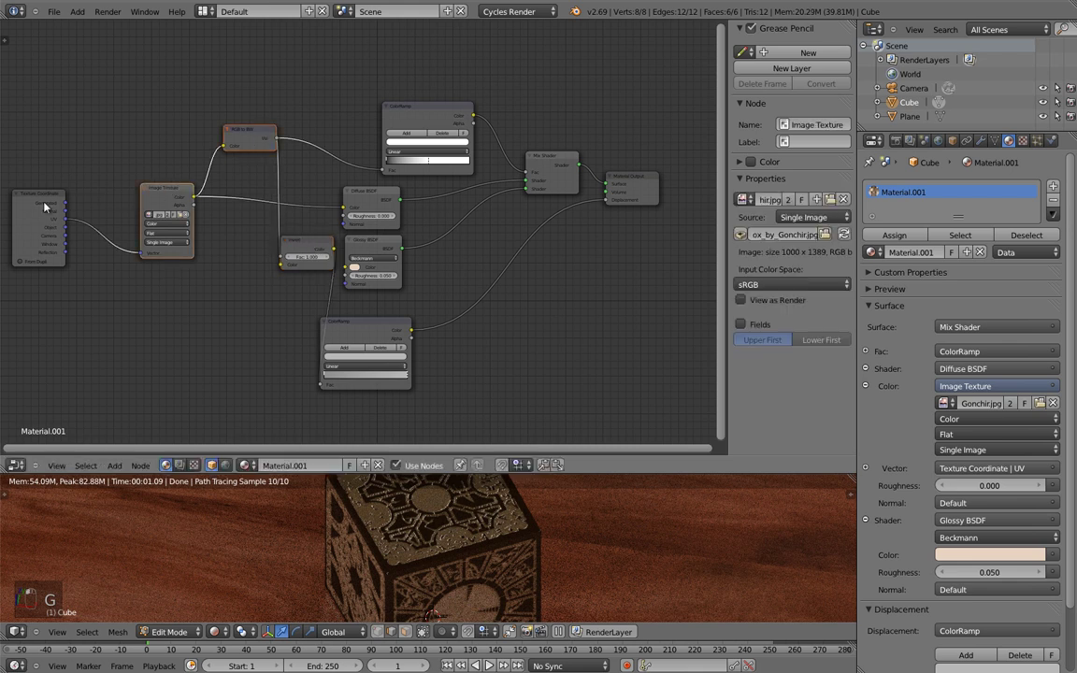
{"action": "left_click", "coordinate": [45, 206], "text": "shift"}
{"action": "key", "text": "g"}
{"action": "left_click", "coordinate": [198, 150]}
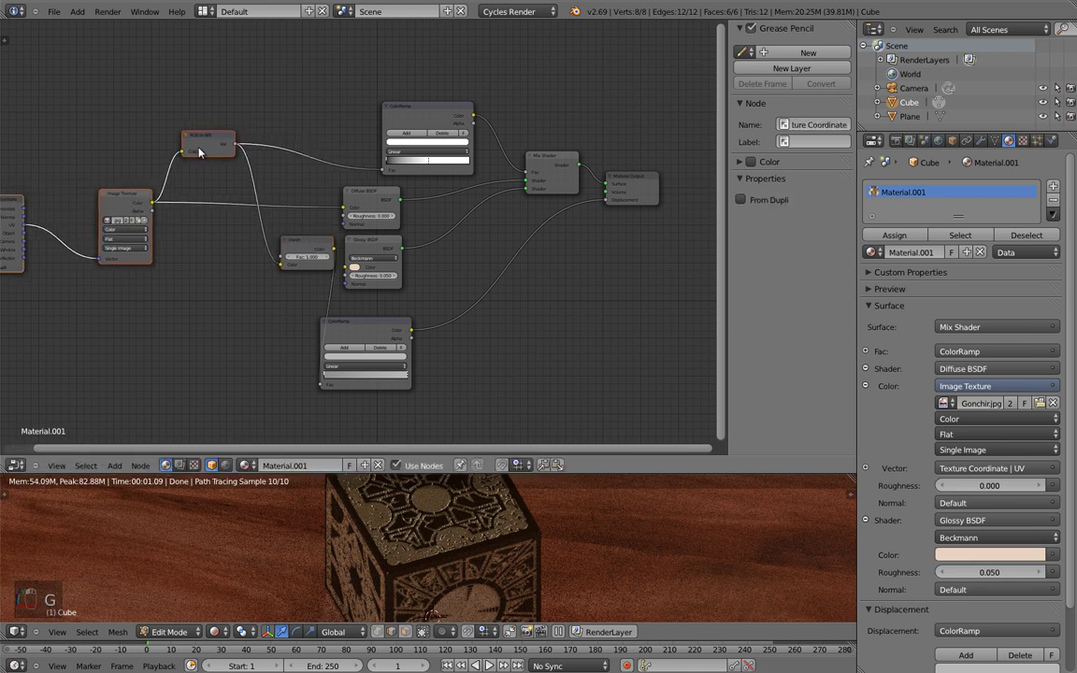
- Move the Texture Coordinate node closer to Image Texture
{"action": "scroll", "coordinate": [198, 150], "scroll_direction": "down", "scroll_amount": 2}
{"action": "left_click", "coordinate": [61, 217]}
{"action": "key", "text": "g"}
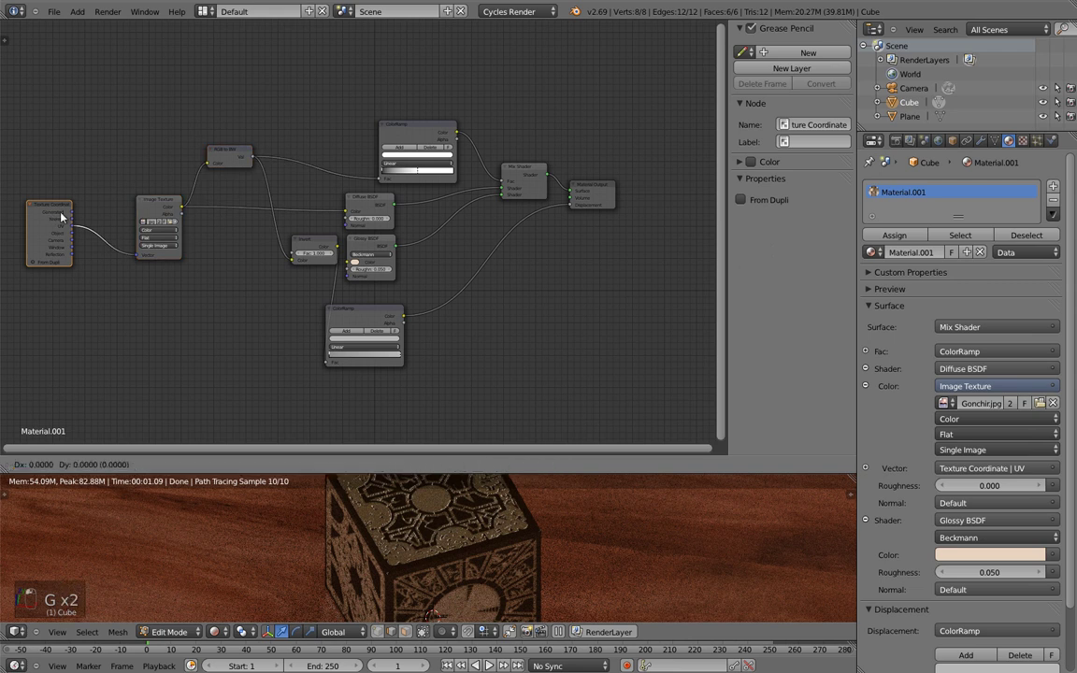
{"action": "left_click", "coordinate": [91, 212]}
{"action": "scroll", "coordinate": [440, 243], "scroll_direction": "up", "scroll_amount": 2}
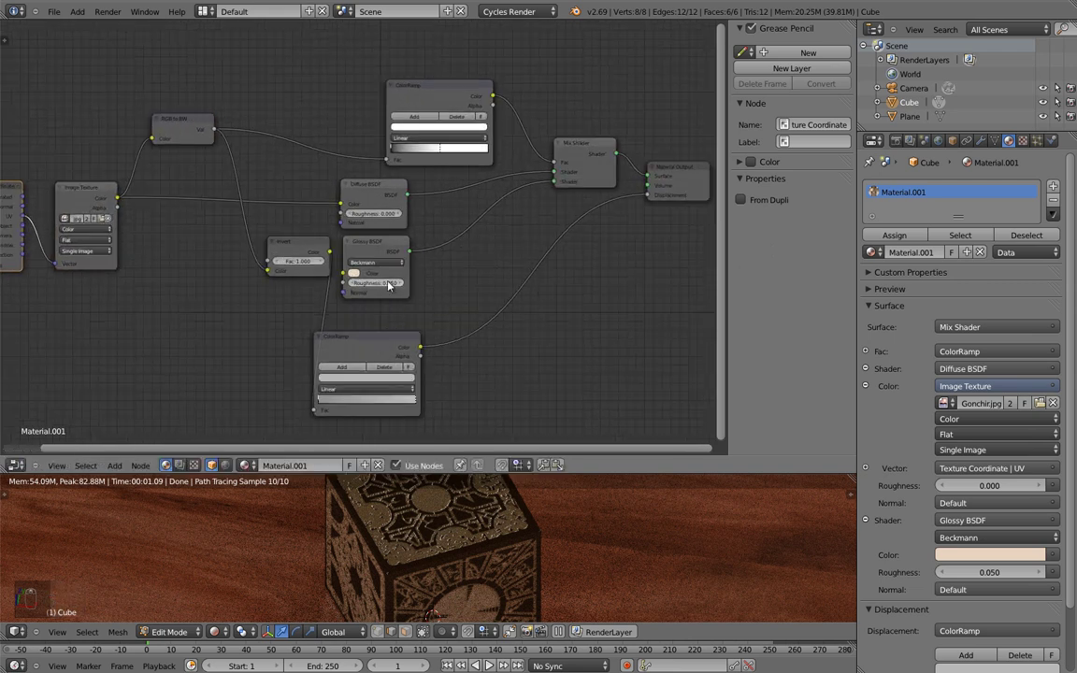
- Set the render resolution to 3840 by 2160 pixels at 100% scale
{"action": "scroll", "coordinate": [554, 515], "scroll_direction": "down", "scroll_amount": 2}
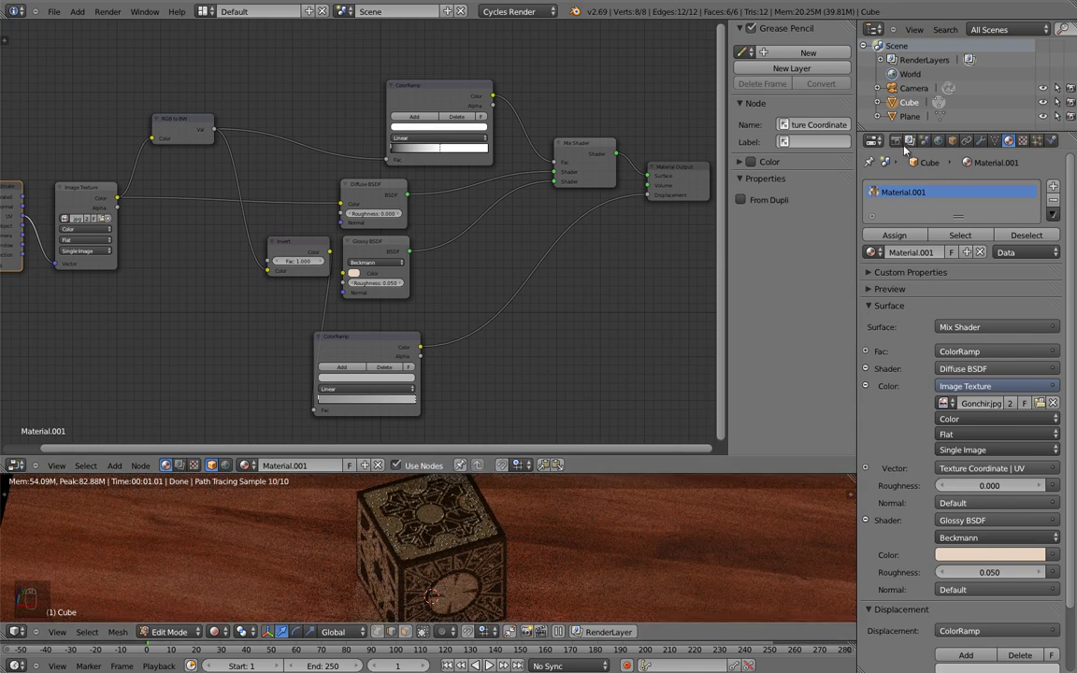
{"action": "left_click", "coordinate": [896, 141]}
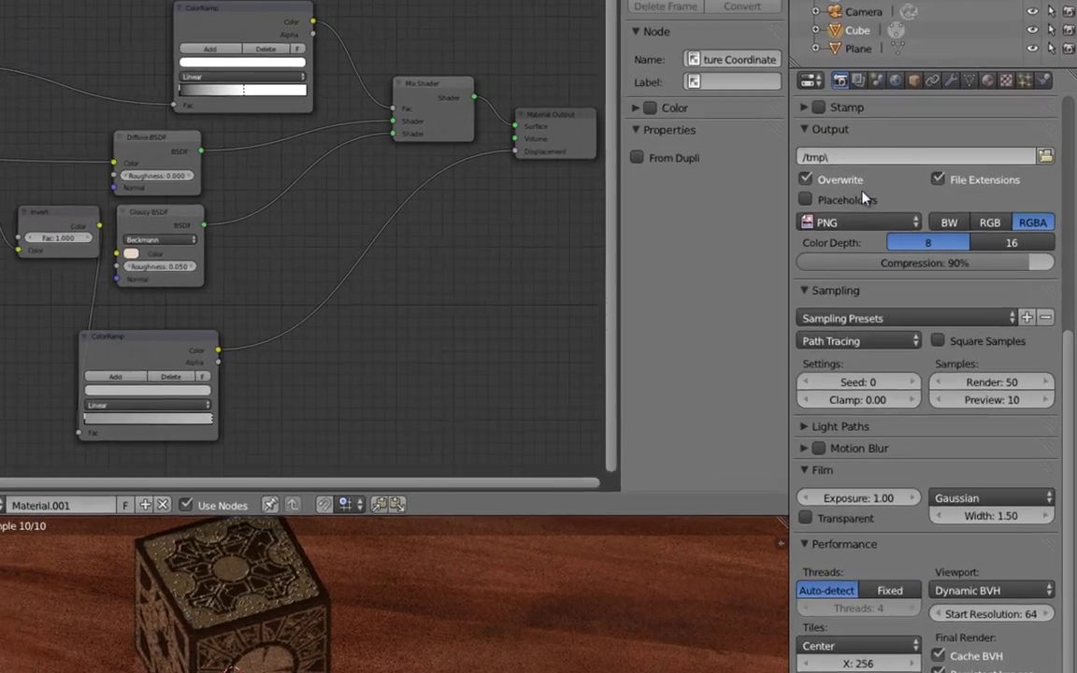
{"action": "scroll", "coordinate": [862, 192], "scroll_direction": "up", "scroll_amount": 5}
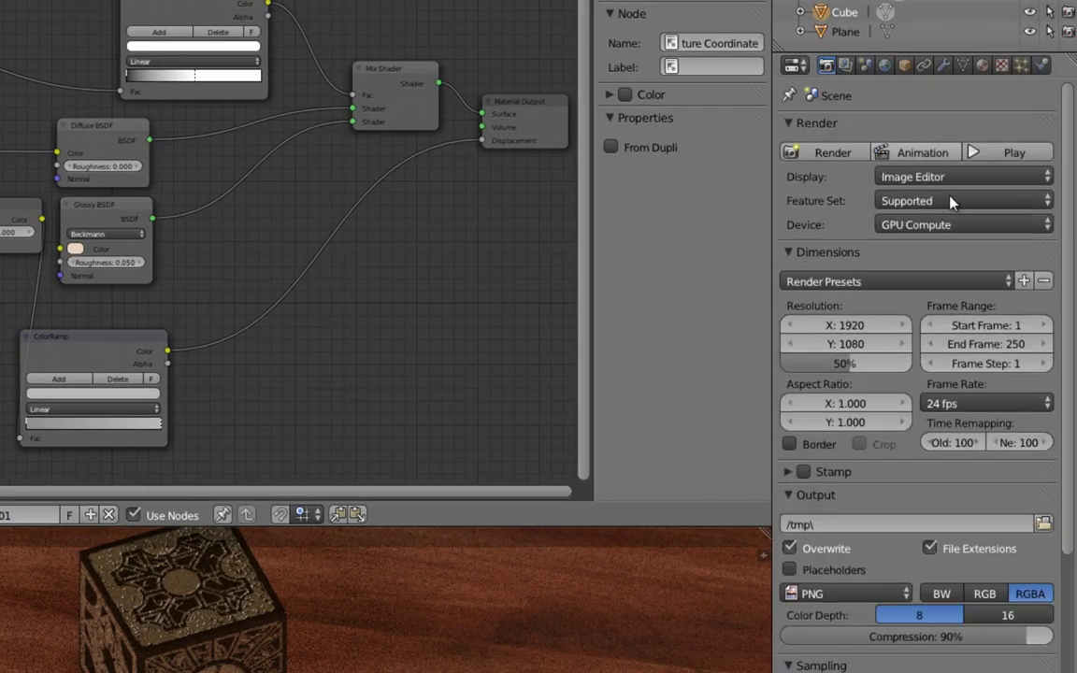
{"action": "left_click", "coordinate": [853, 326]}
{"action": "left_click", "coordinate": [868, 307]}
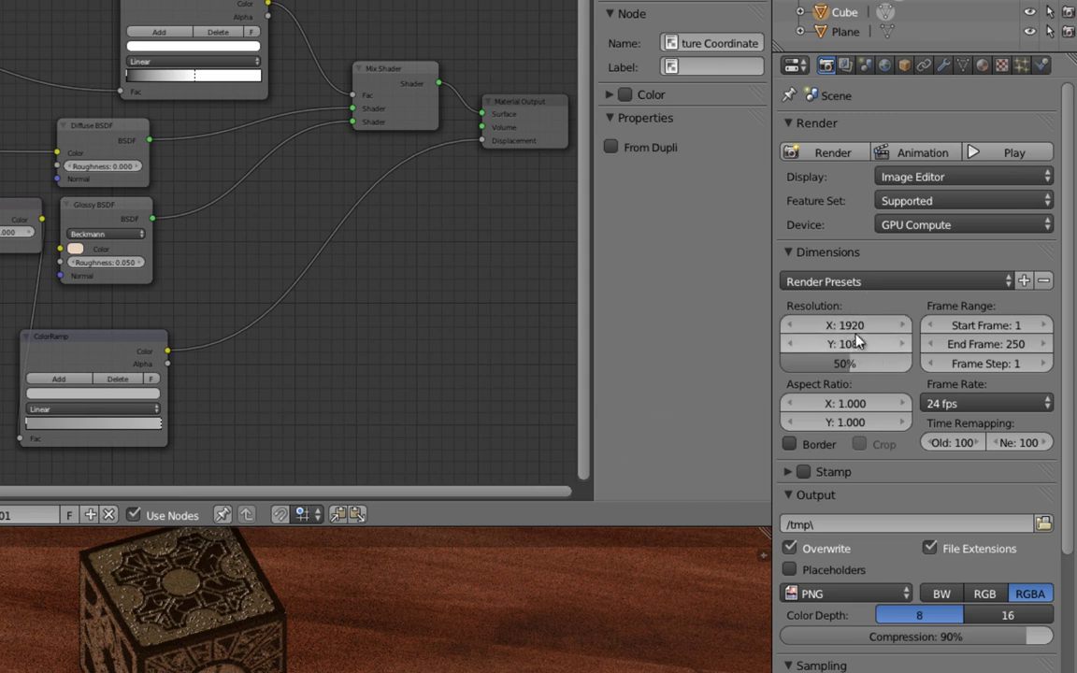
{"action": "left_click", "coordinate": [853, 328]}
{"action": "key", "text": "Right"}
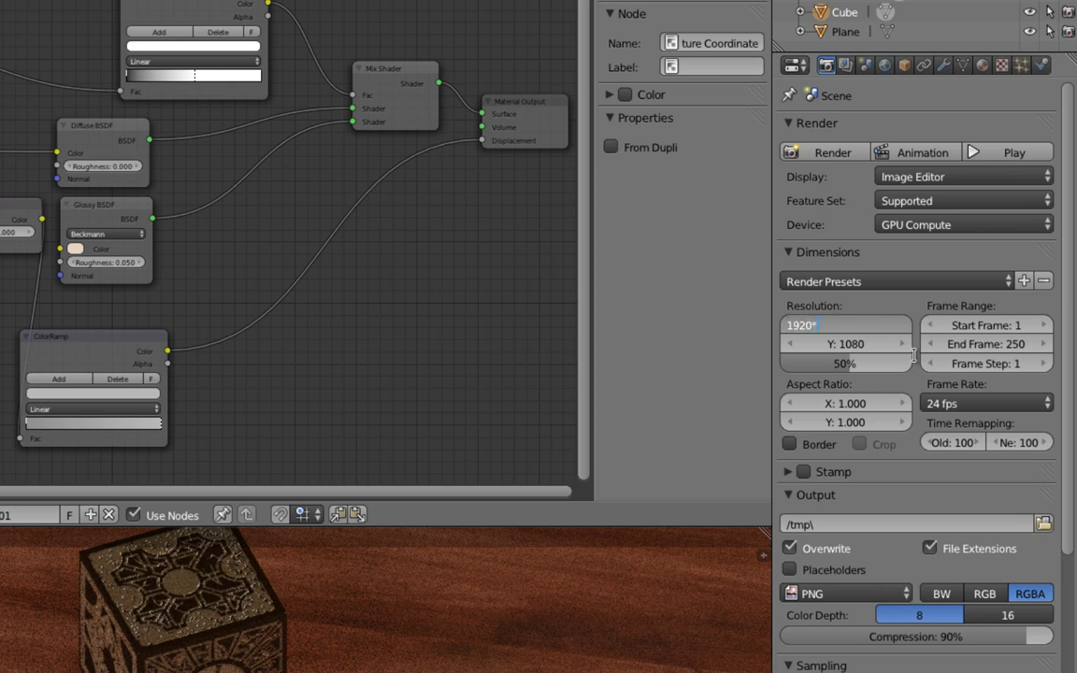
{"action": "key", "text": "Return"}
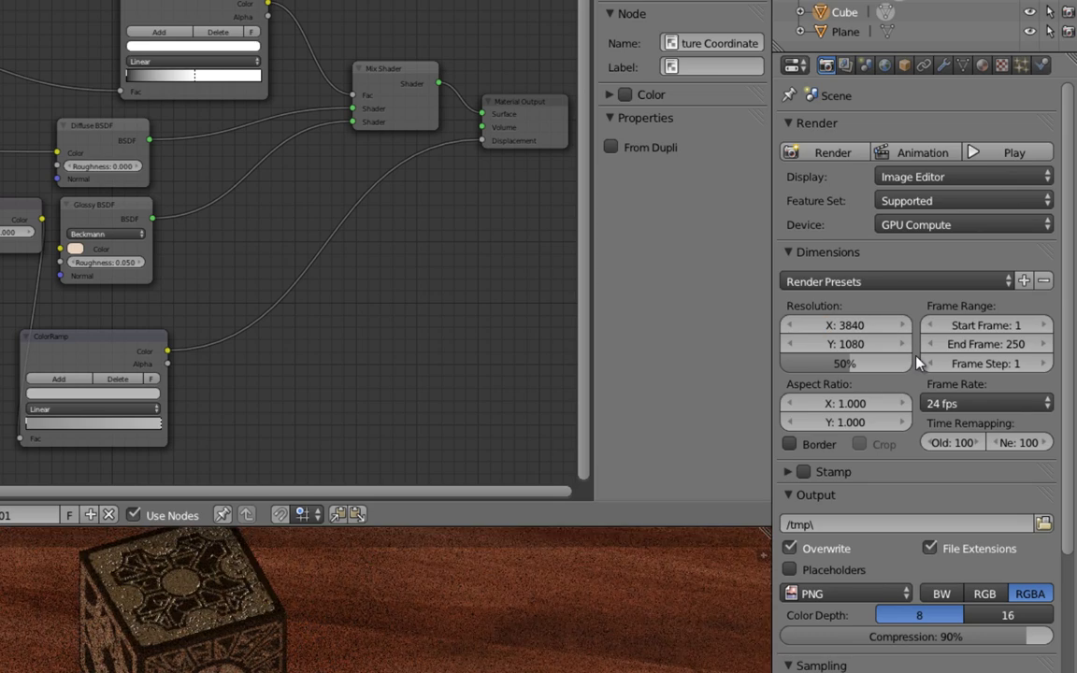
{"action": "left_click", "coordinate": [865, 344]}
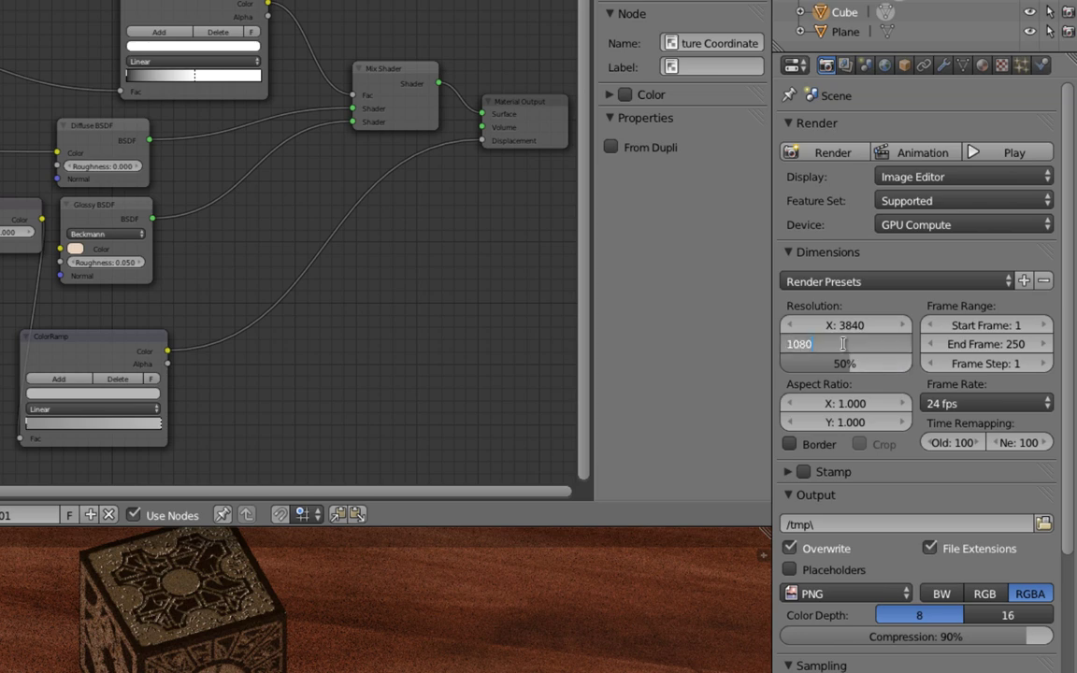
{"action": "key", "text": "Return"}
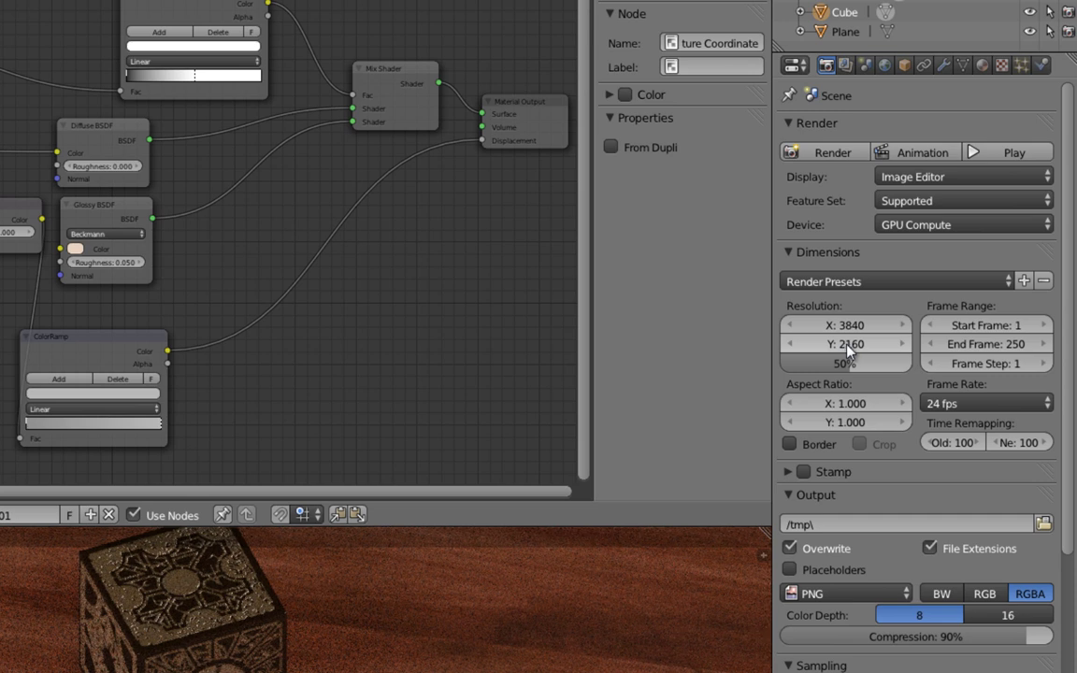
{"action": "left_click_drag", "start_coordinate": [845, 364], "coordinate": [910, 364]}
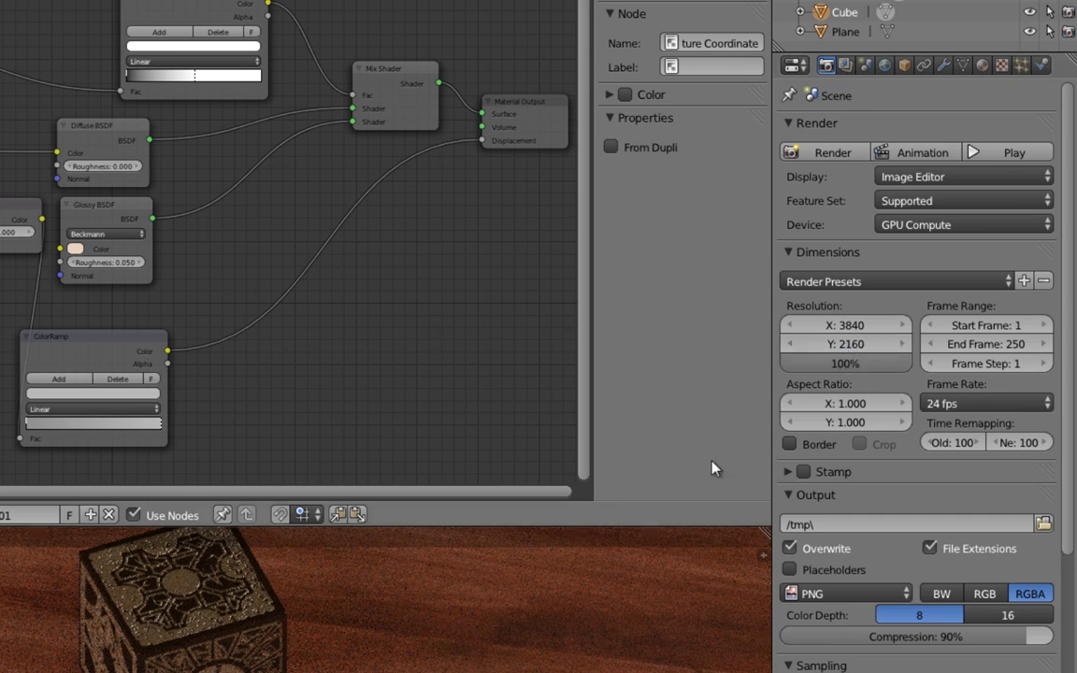
{"action": "scroll", "coordinate": [875, 440], "scroll_direction": "down", "scroll_amount": 8}
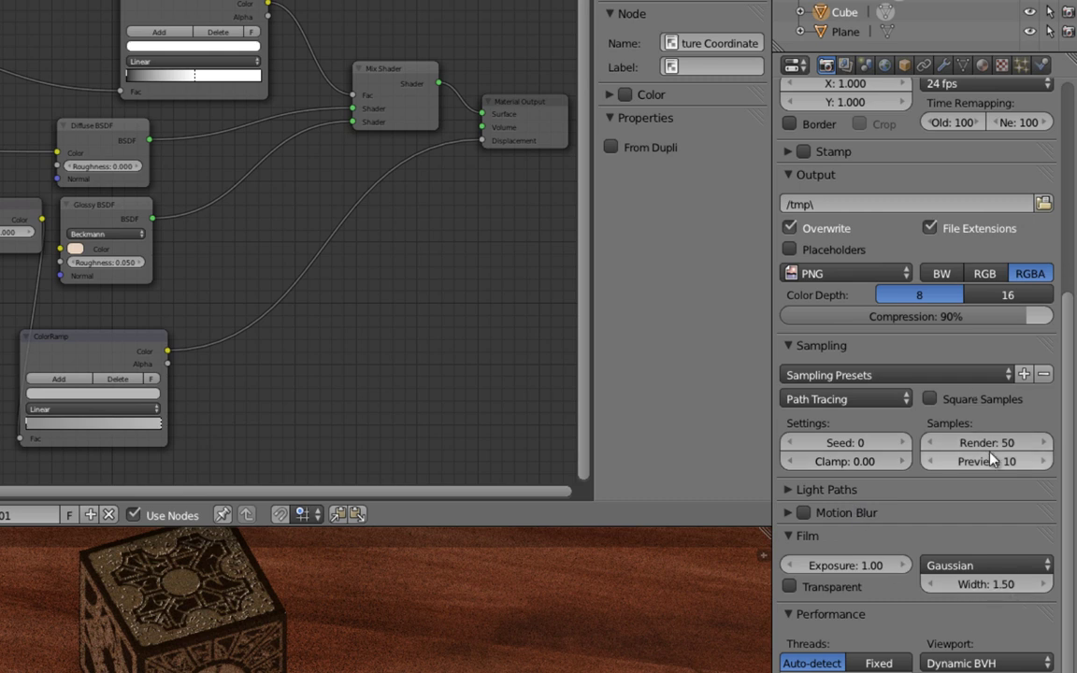
{"action": "left_click", "coordinate": [935, 443]}
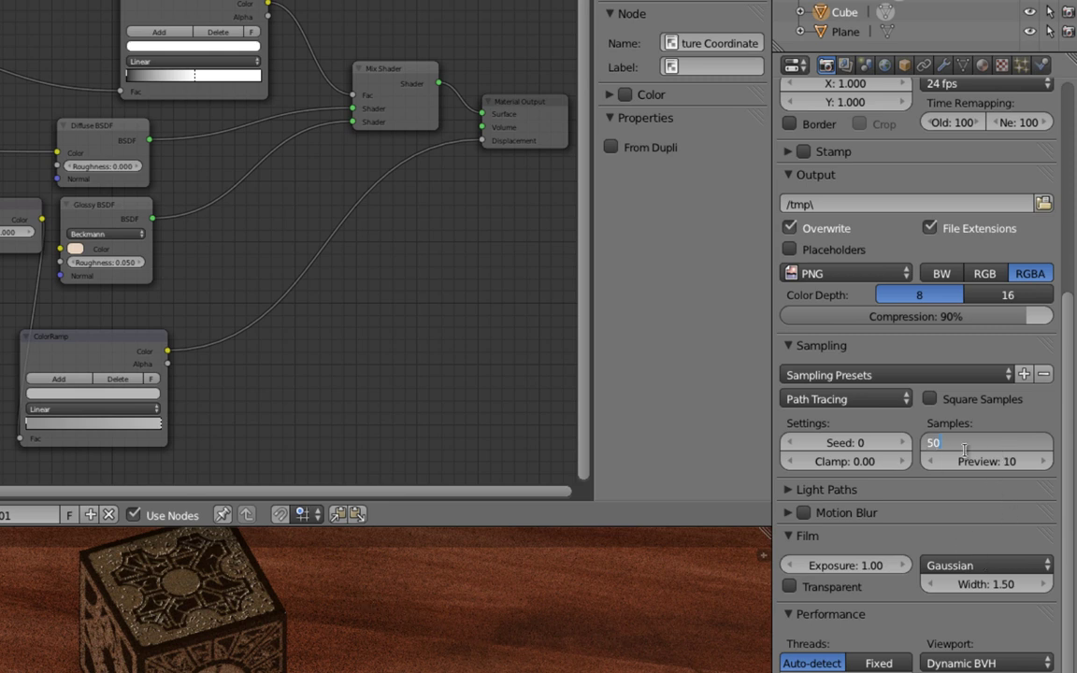
{"action": "left_click", "coordinate": [1009, 421]}
{"action": "left_click", "coordinate": [1000, 447]}
{"action": "key", "text": "Return"}
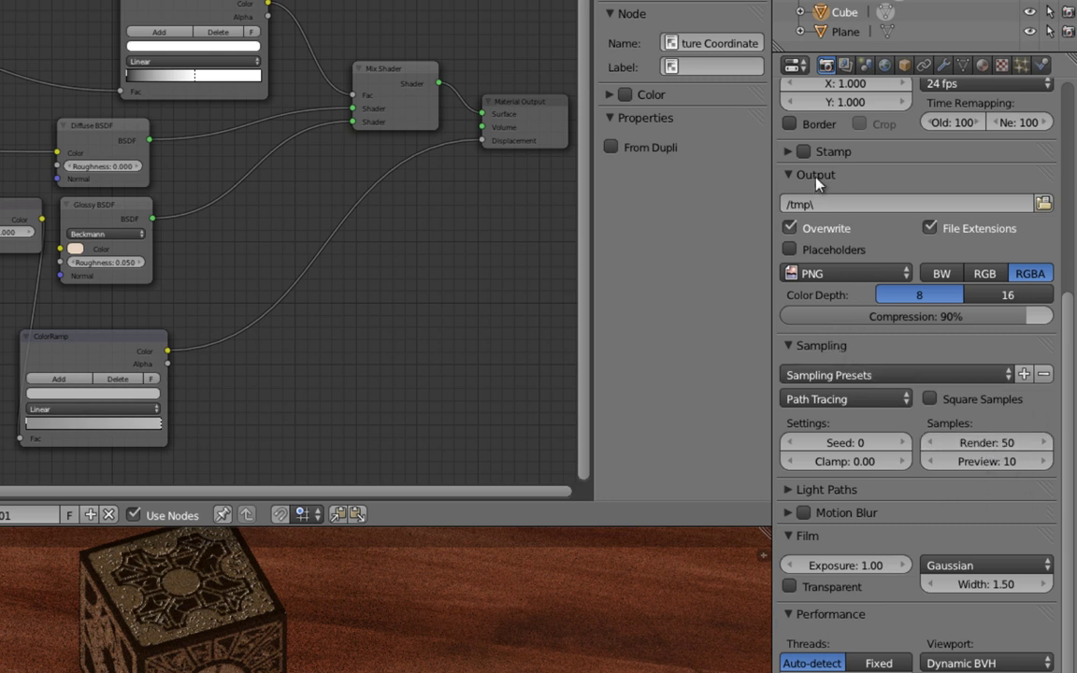
- Enlarge the rendered 3D viewport over the node editor to show the cube on the wood plane
{"action": "scroll", "coordinate": [816, 182], "scroll_direction": "up", "scroll_amount": 3}
{"action": "scroll", "coordinate": [815, 182], "scroll_direction": "up", "scroll_amount": 4}
{"action": "scroll", "coordinate": [815, 182], "scroll_direction": "down", "scroll_amount": 7}
{"action": "scroll", "coordinate": [816, 182], "scroll_direction": "down", "scroll_amount": 2}
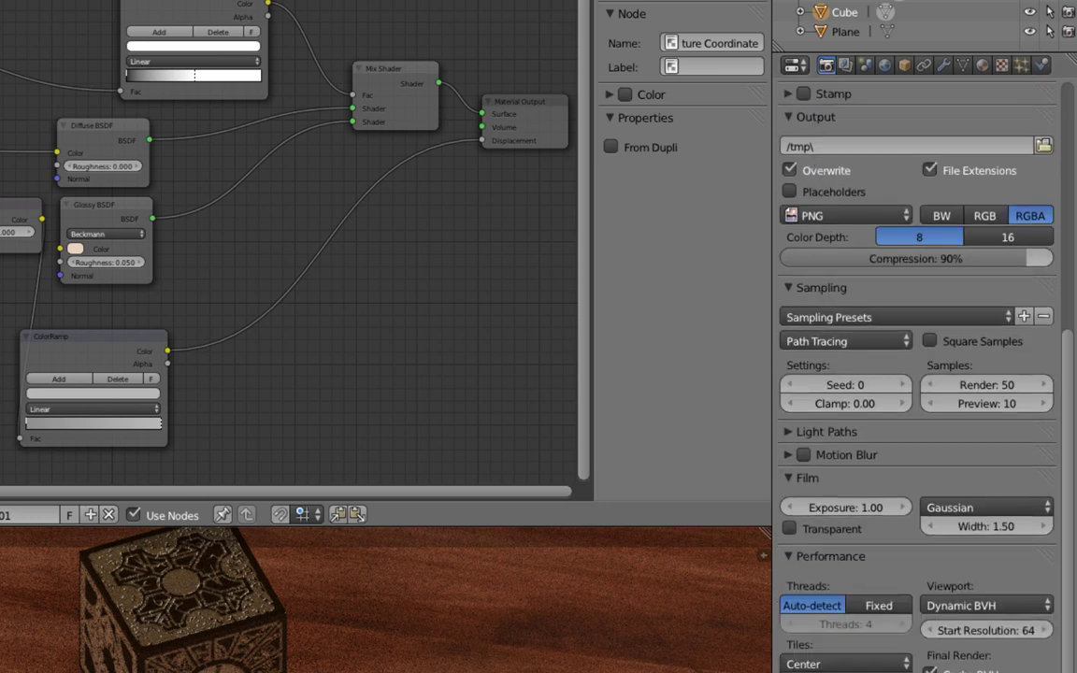
{"action": "scroll", "coordinate": [374, 598], "scroll_direction": "down", "scroll_amount": 3}
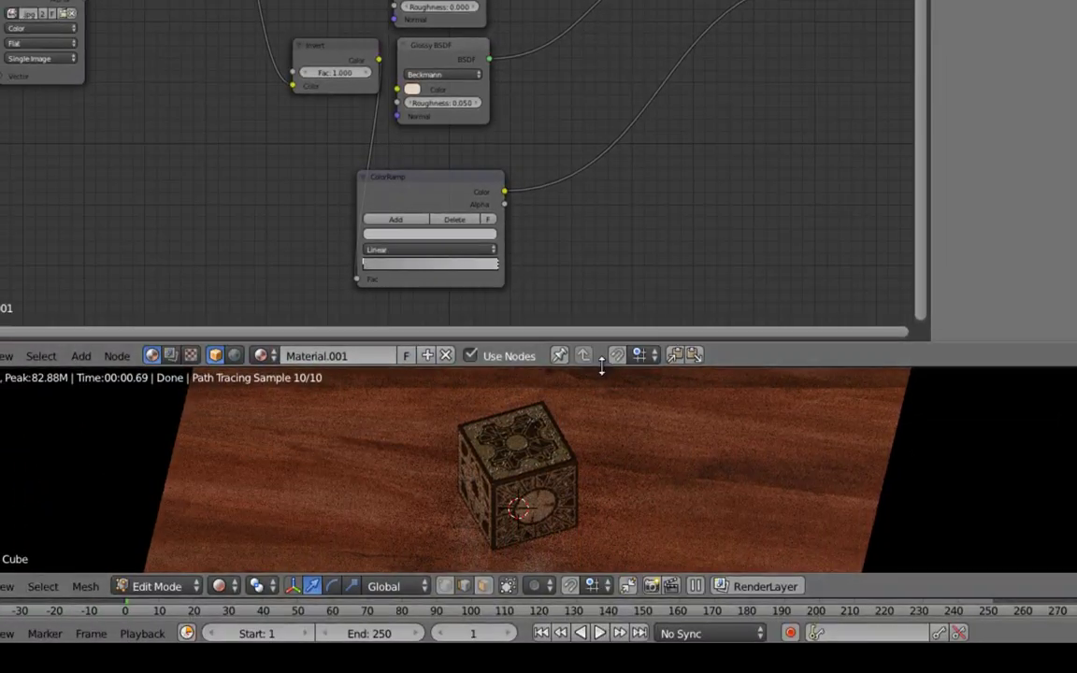
{"action": "left_click_drag", "start_coordinate": [603, 367], "coordinate": [604, 0]}
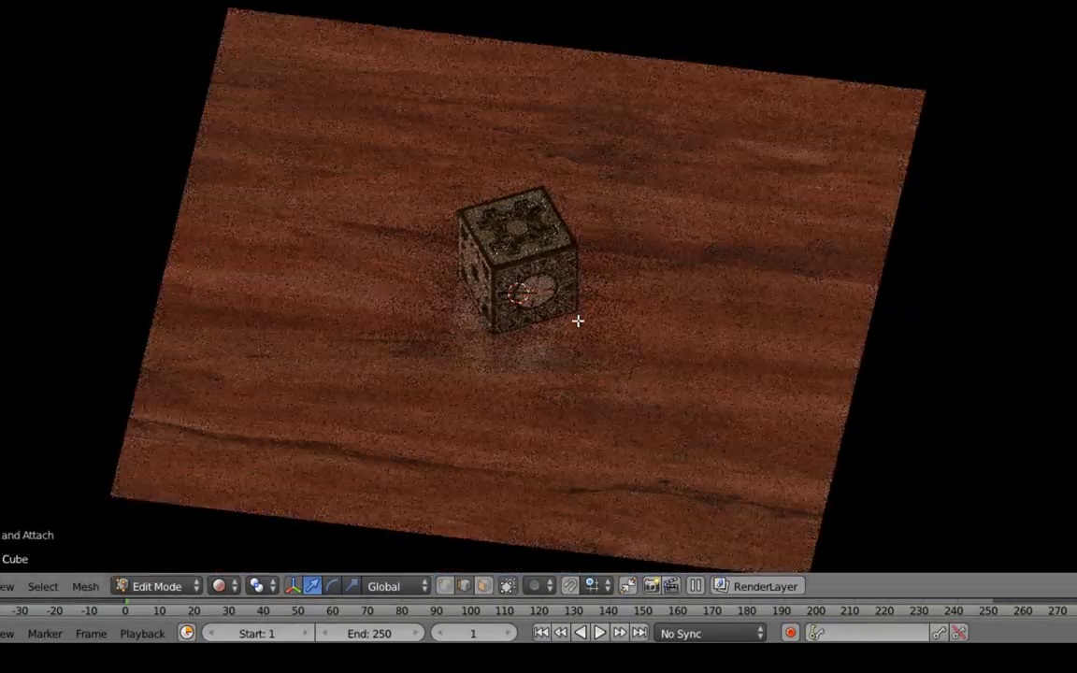
{"action": "scroll", "coordinate": [577, 319], "scroll_direction": "up", "scroll_amount": 3}
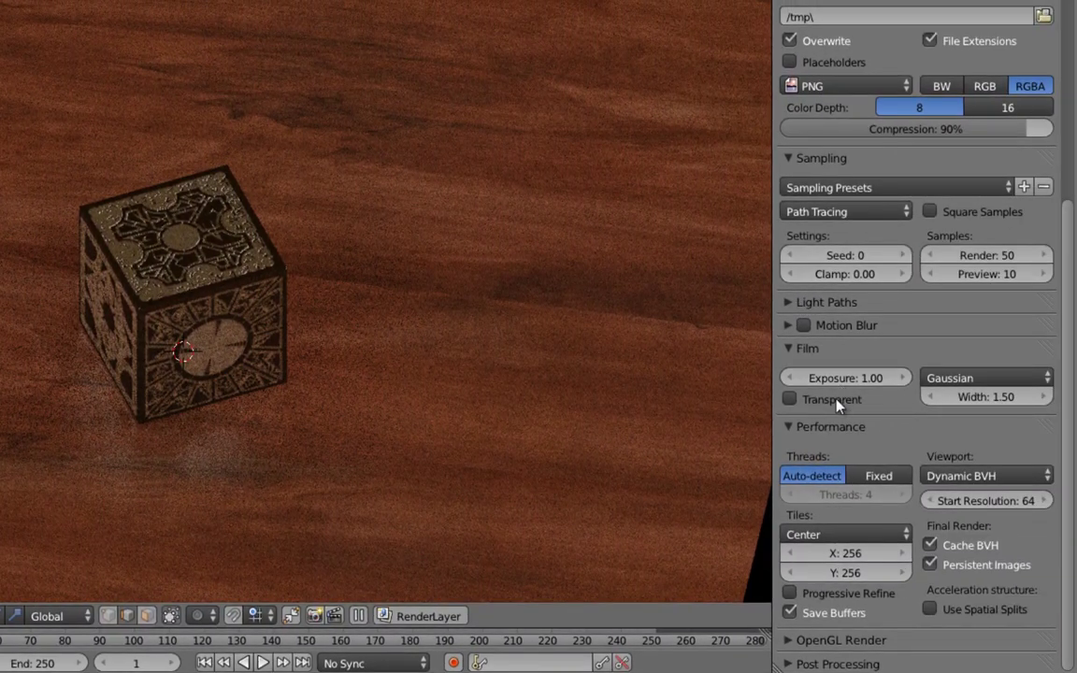
- Expand the Light Paths render settings and open the Filter Glossy value for editing
{"action": "scroll", "coordinate": [817, 211], "scroll_direction": "up", "scroll_amount": 6}
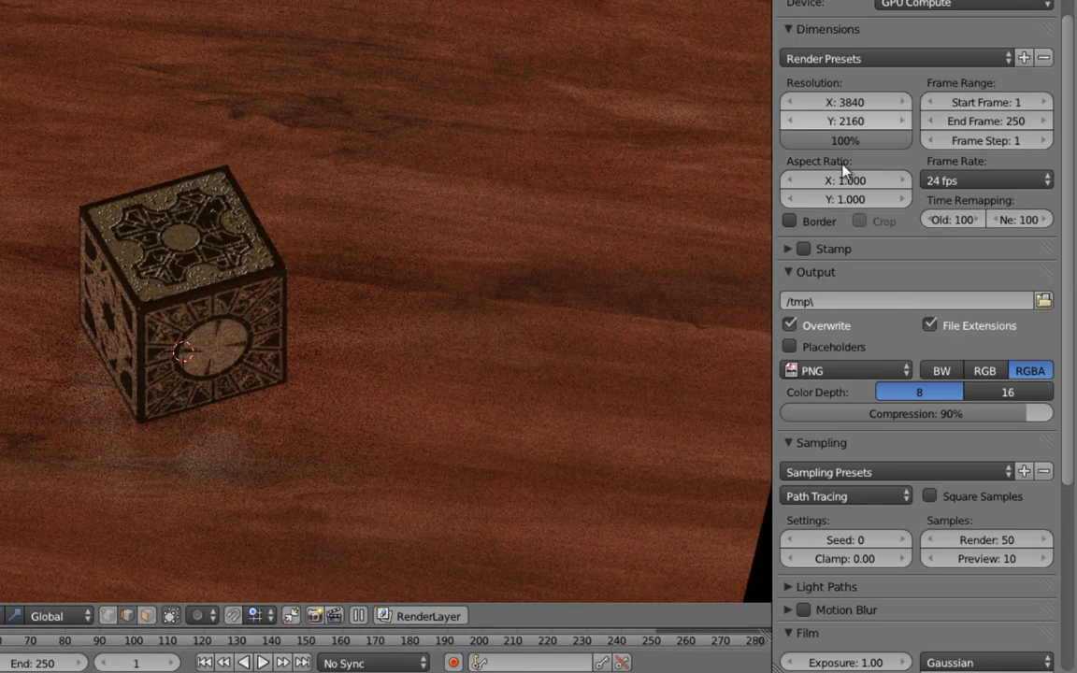
{"action": "scroll", "coordinate": [837, 243], "scroll_direction": "down", "scroll_amount": 5}
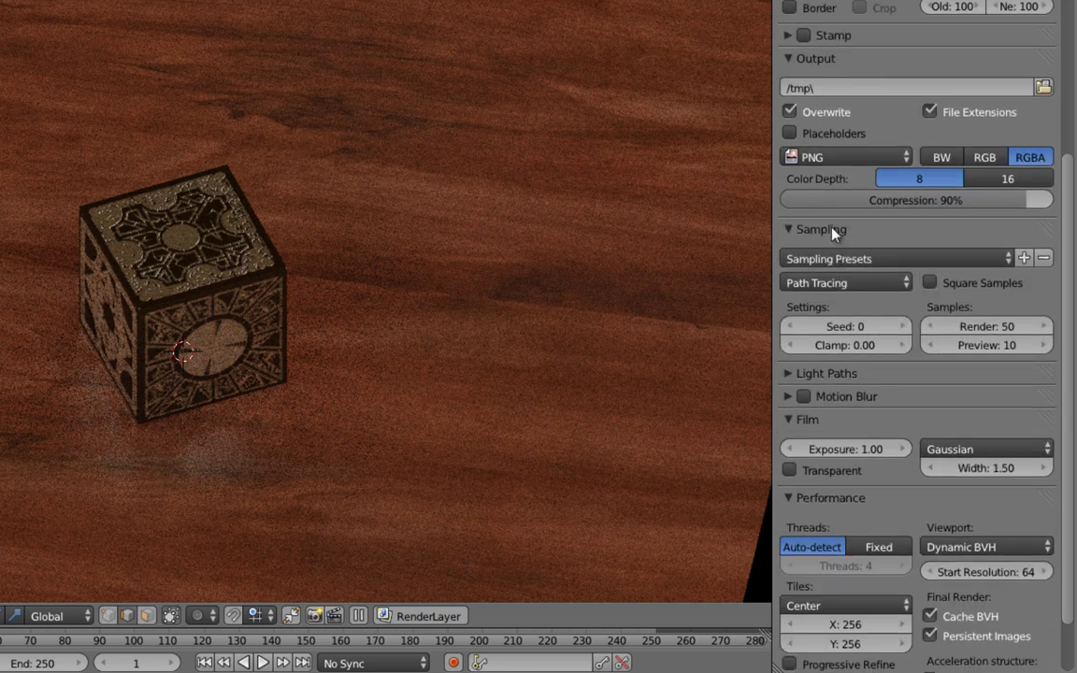
{"action": "scroll", "coordinate": [846, 271], "scroll_direction": "down", "scroll_amount": 2}
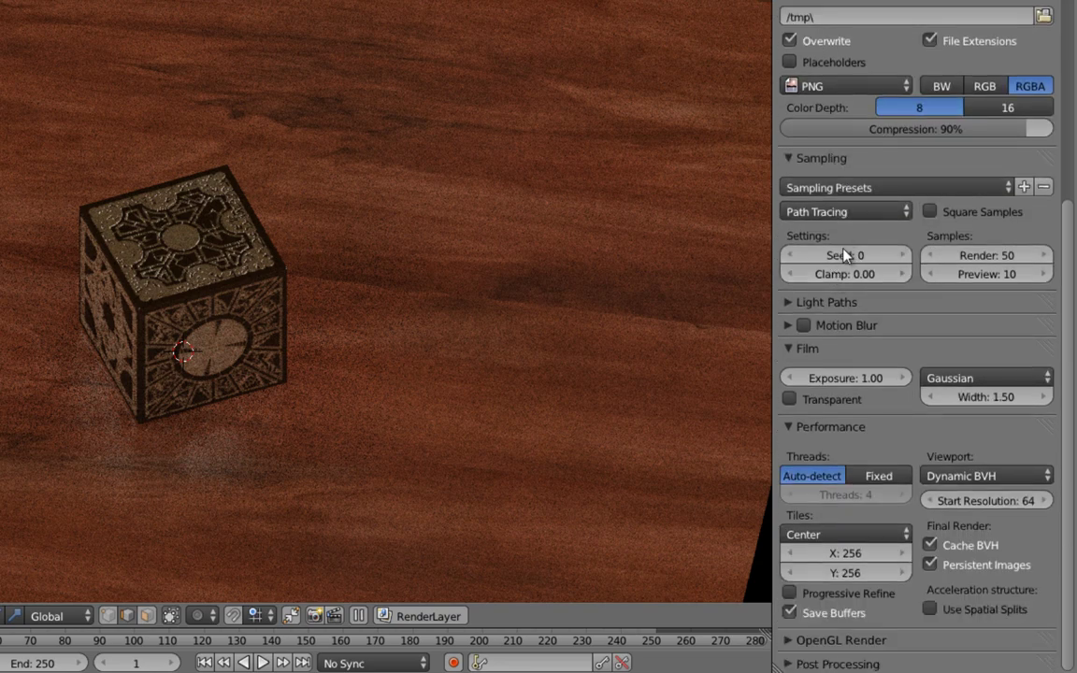
{"action": "left_click", "coordinate": [822, 301]}
{"action": "scroll", "coordinate": [823, 332], "scroll_direction": "down", "scroll_amount": 4}
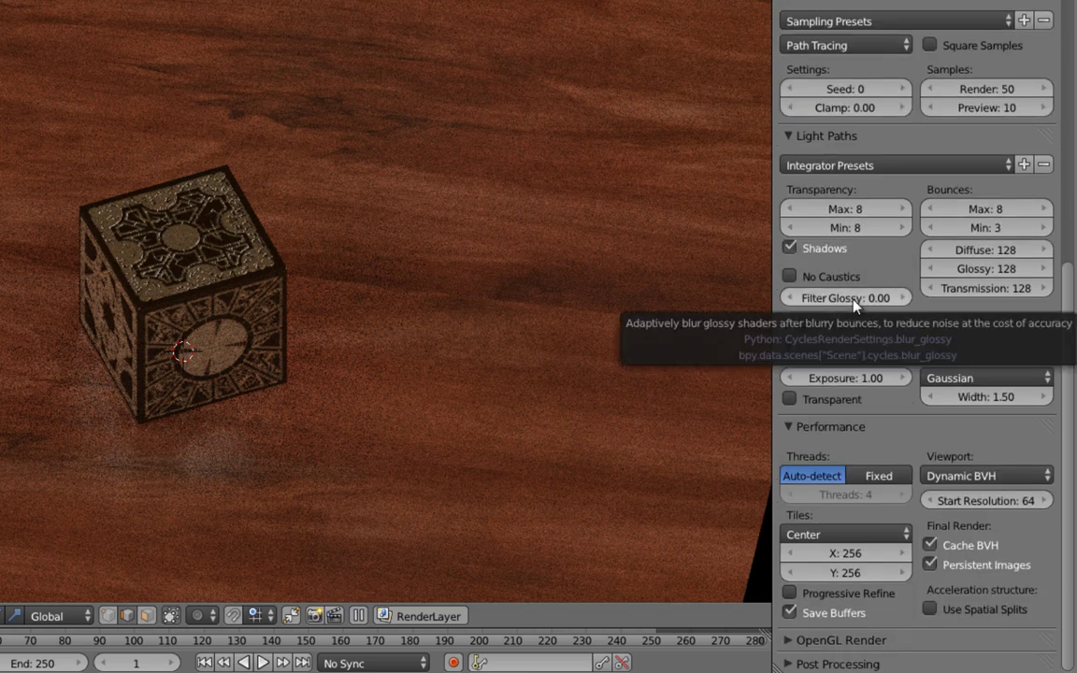
{"action": "left_click", "coordinate": [853, 299]}
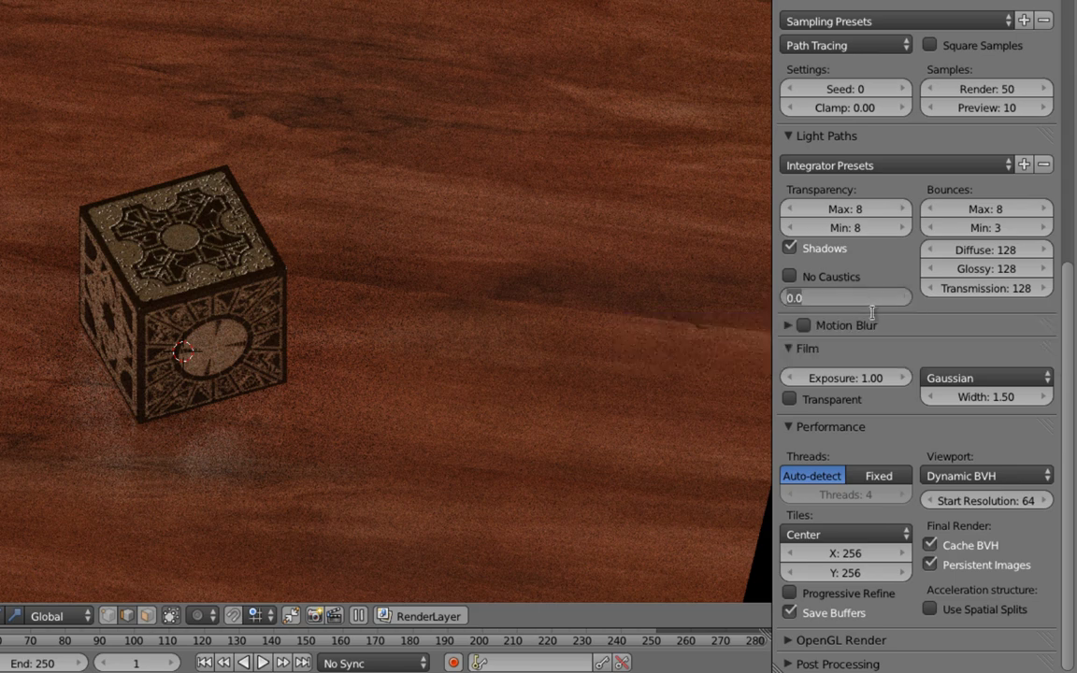
{"action": "key", "text": "Return"}
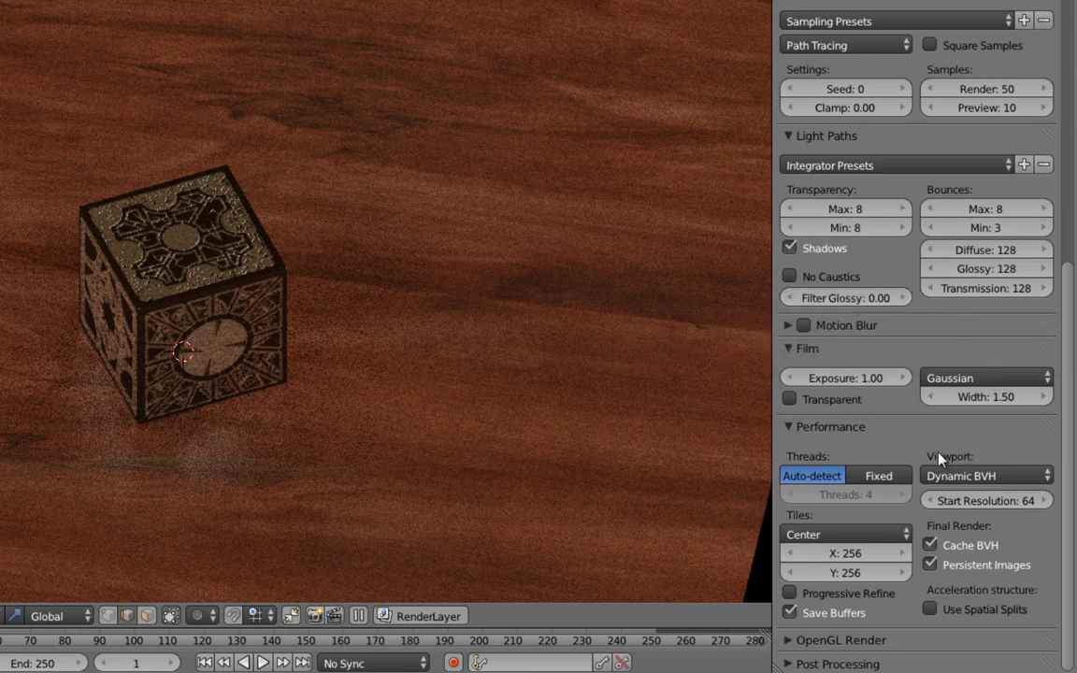
{"action": "scroll", "coordinate": [876, 497], "scroll_direction": "up", "scroll_amount": 6}
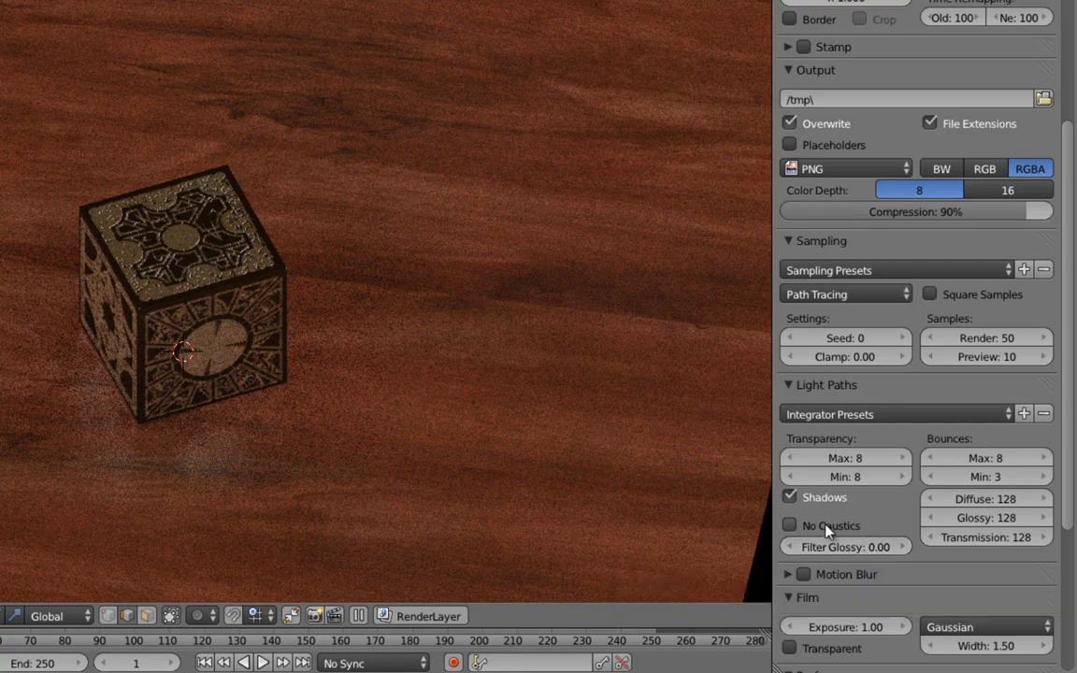
{"action": "left_click", "coordinate": [791, 527]}
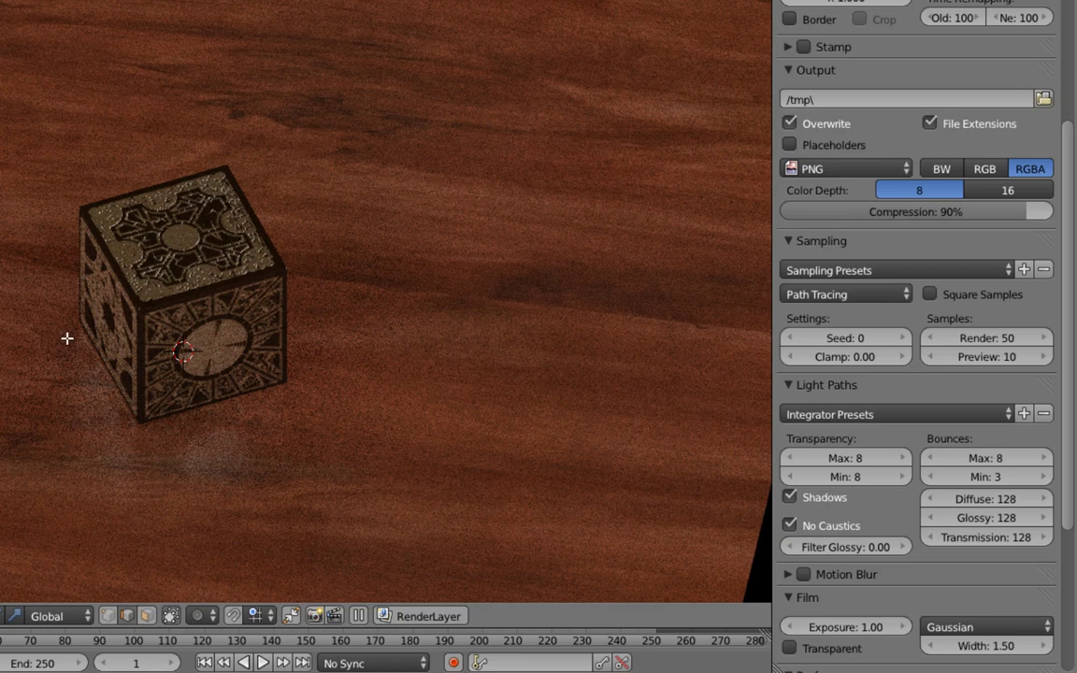
{"action": "left_click", "coordinate": [791, 526]}
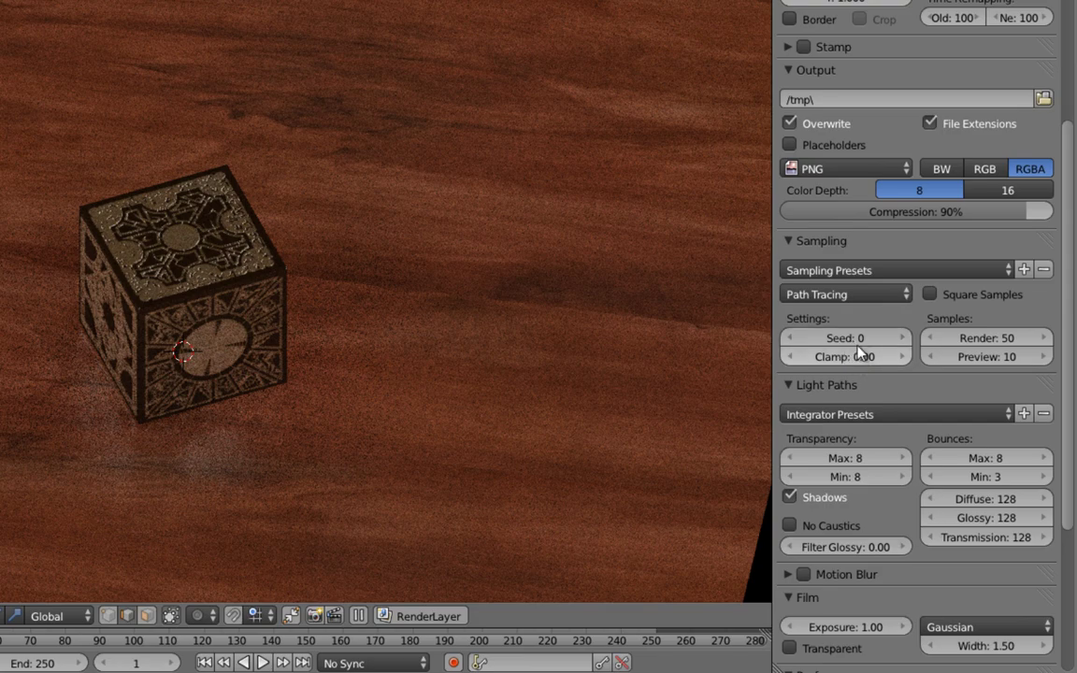
- Set the Clamp value in the Cycles sampling settings to 1.00
{"action": "left_click", "coordinate": [854, 357]}
{"action": "type", "text": "1"}
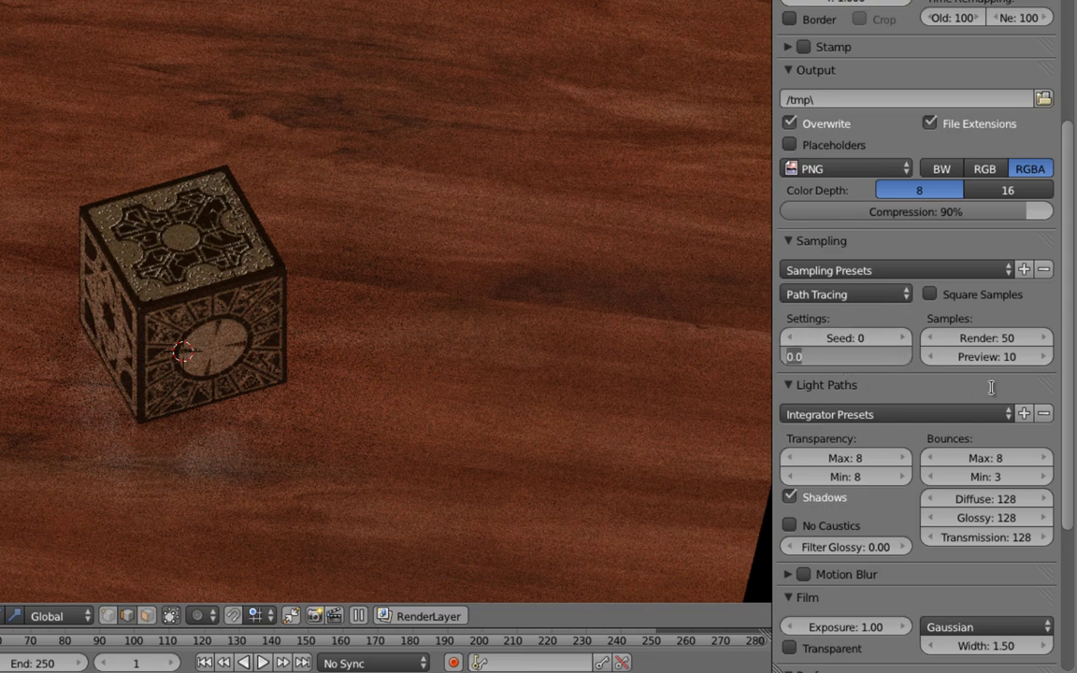
{"action": "key", "text": "Return"}
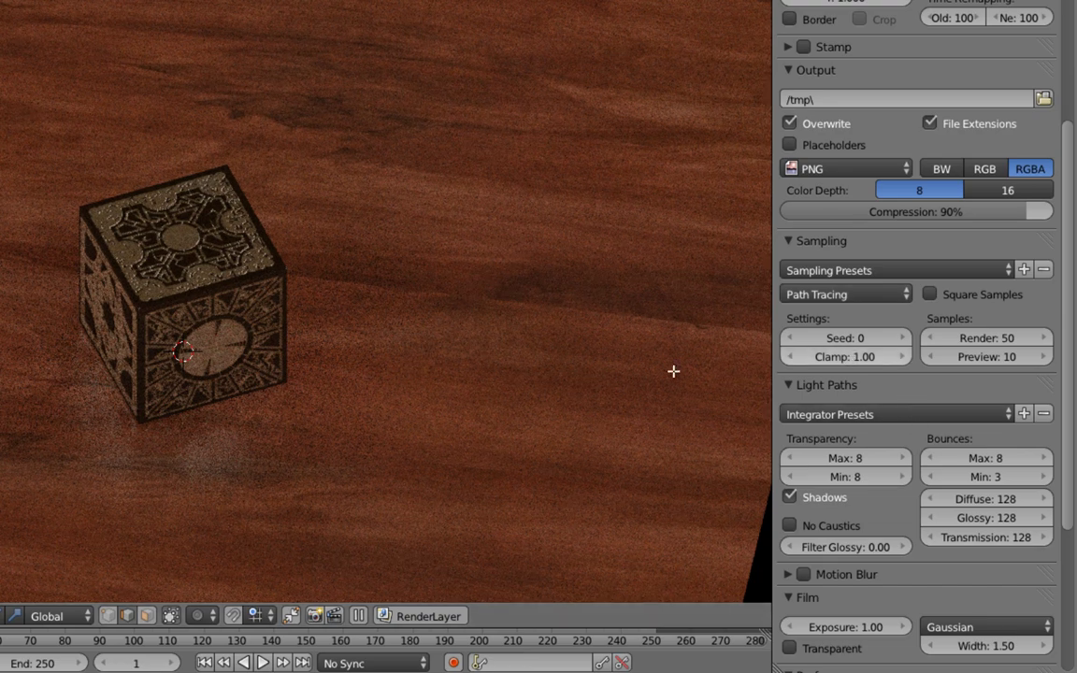
{"action": "scroll", "coordinate": [303, 320], "scroll_direction": "down", "scroll_amount": 6}
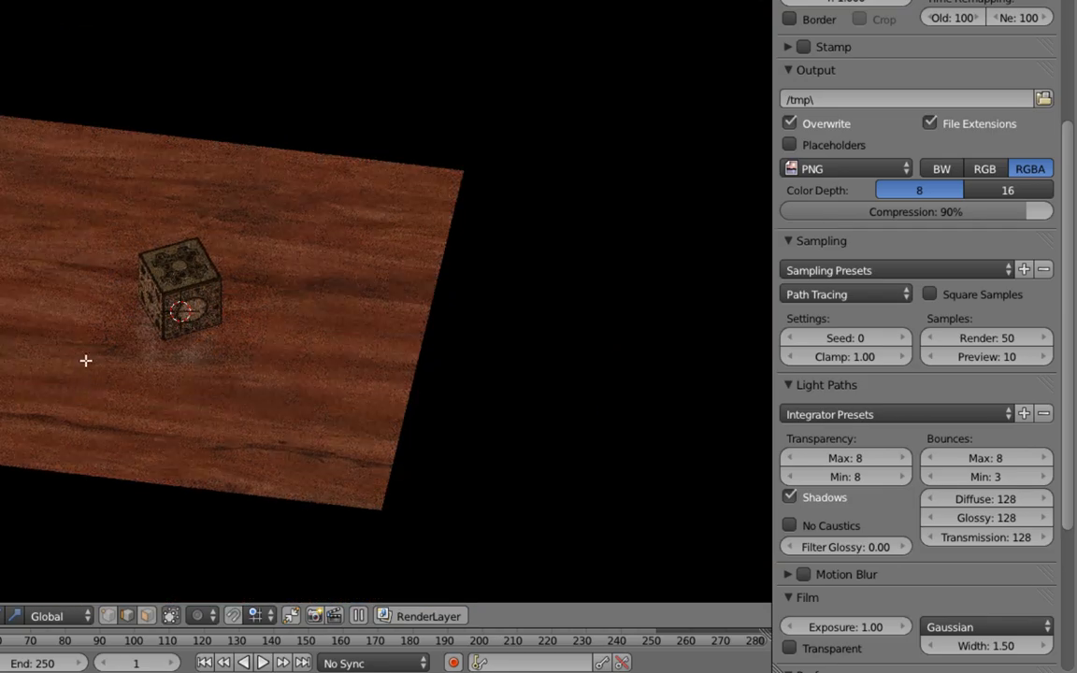
{"action": "middle_click_drag", "start_coordinate": [43, 349], "coordinate": [108, 346]}
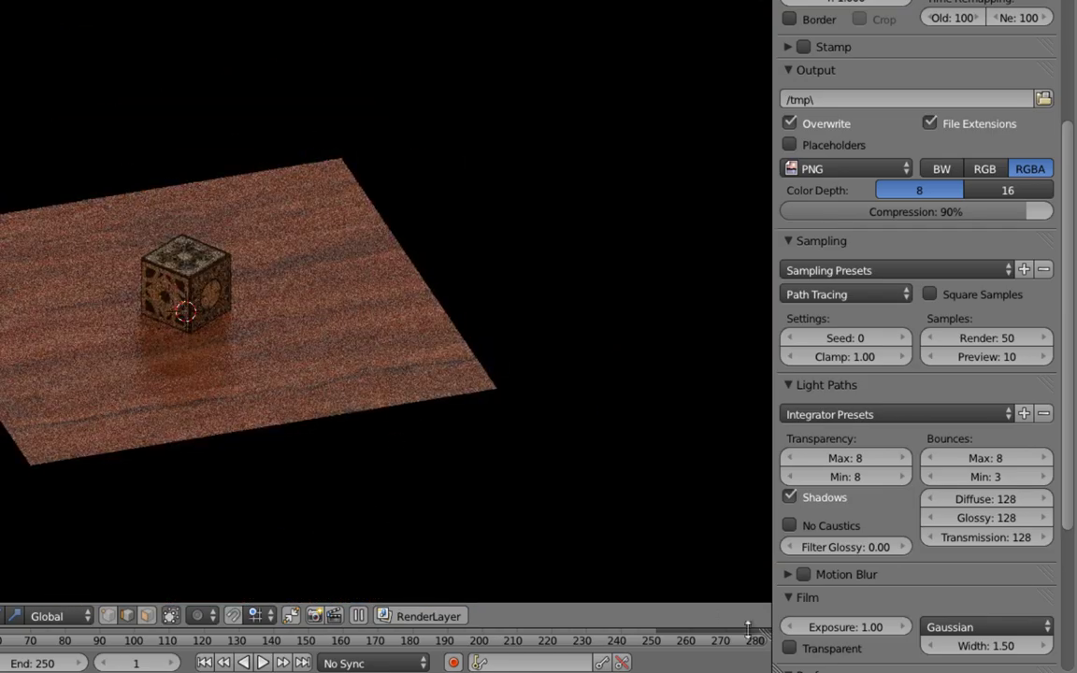
- Apply the Full Global Illumination integrator preset to the light paths
{"action": "scroll", "coordinate": [814, 553], "scroll_direction": "down", "scroll_amount": 6}
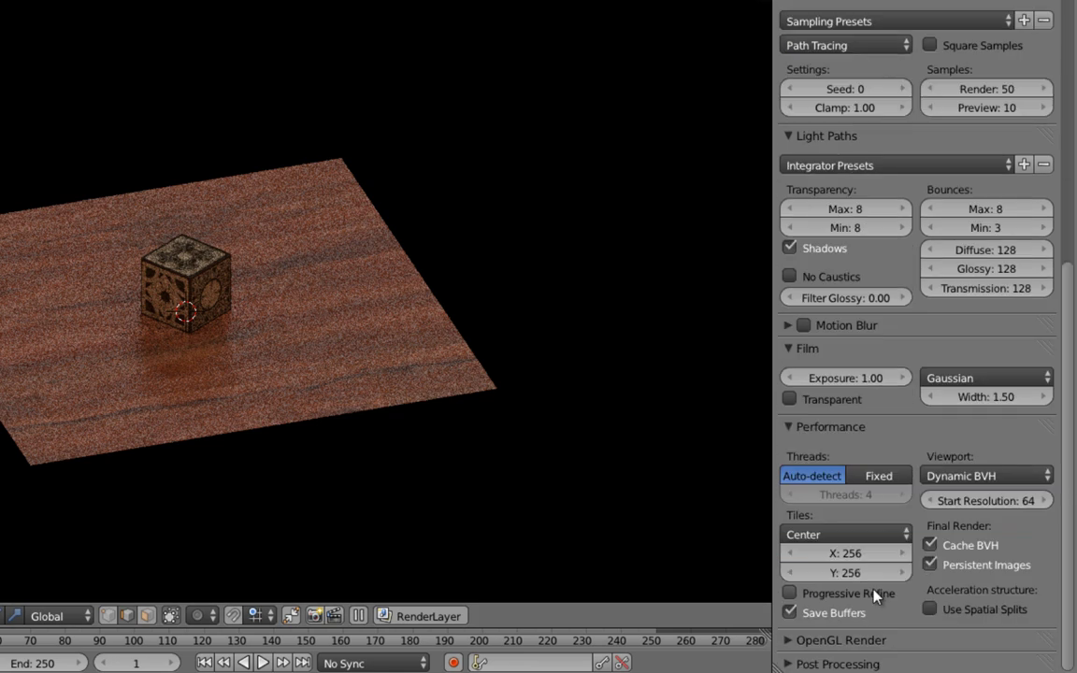
{"action": "scroll", "coordinate": [877, 589], "scroll_direction": "up", "scroll_amount": 4}
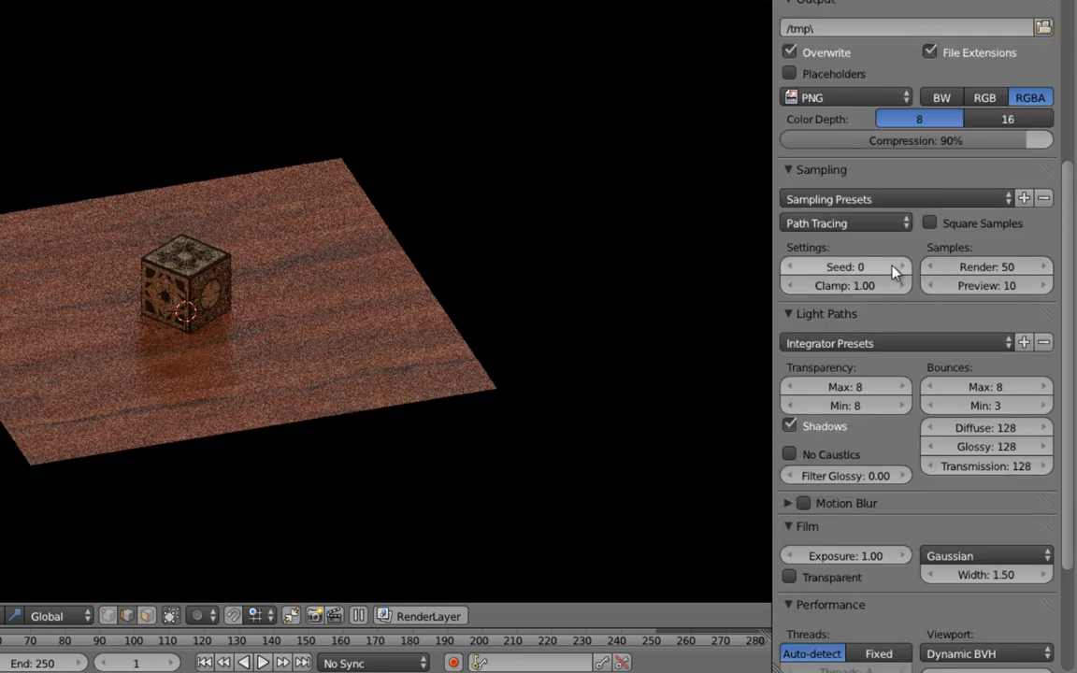
{"action": "left_click", "coordinate": [843, 353]}
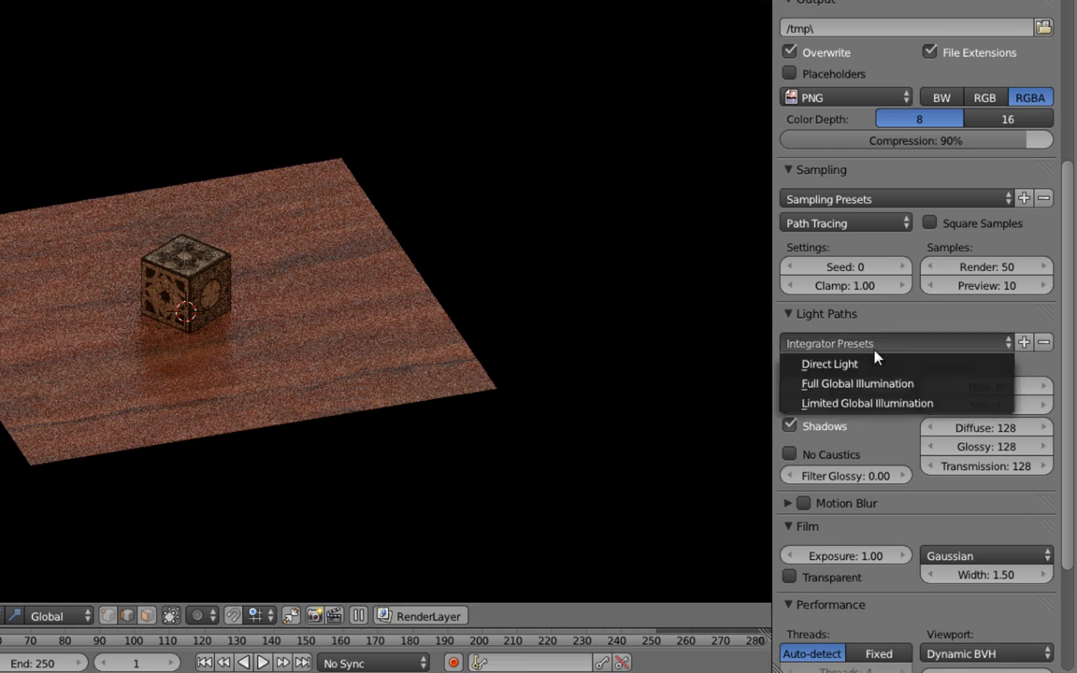
{"action": "left_click", "coordinate": [854, 387]}
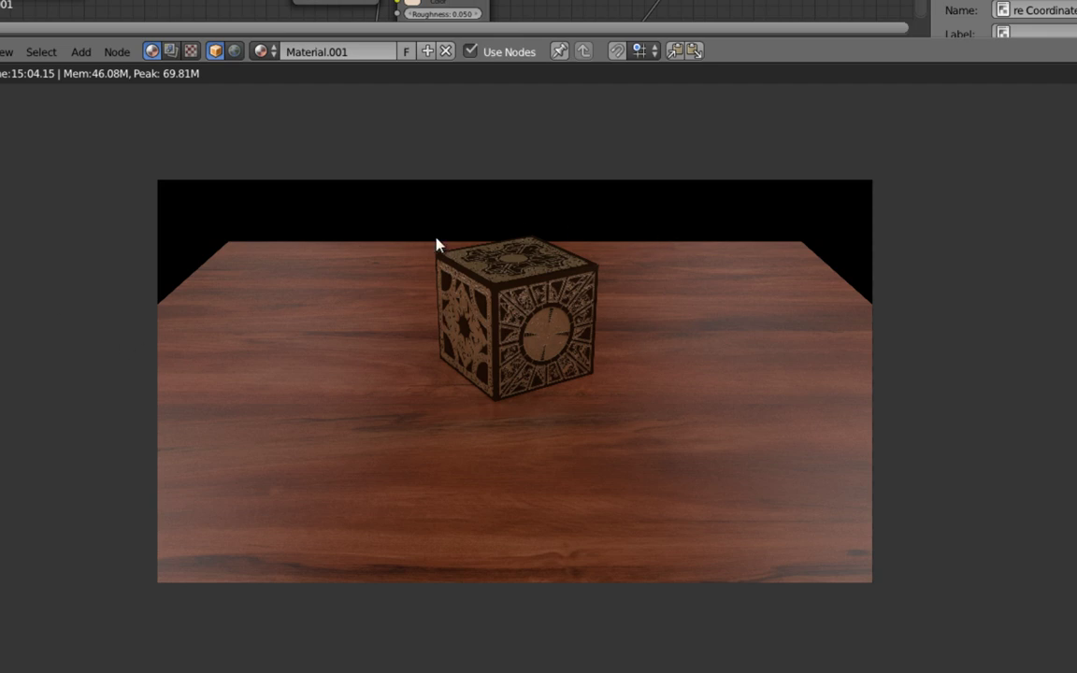
- Examine the finished render up close, checking the cube's engraved relief and the surrounding wood surface
{"action": "scroll", "coordinate": [547, 258], "scroll_direction": "up", "scroll_amount": 6}
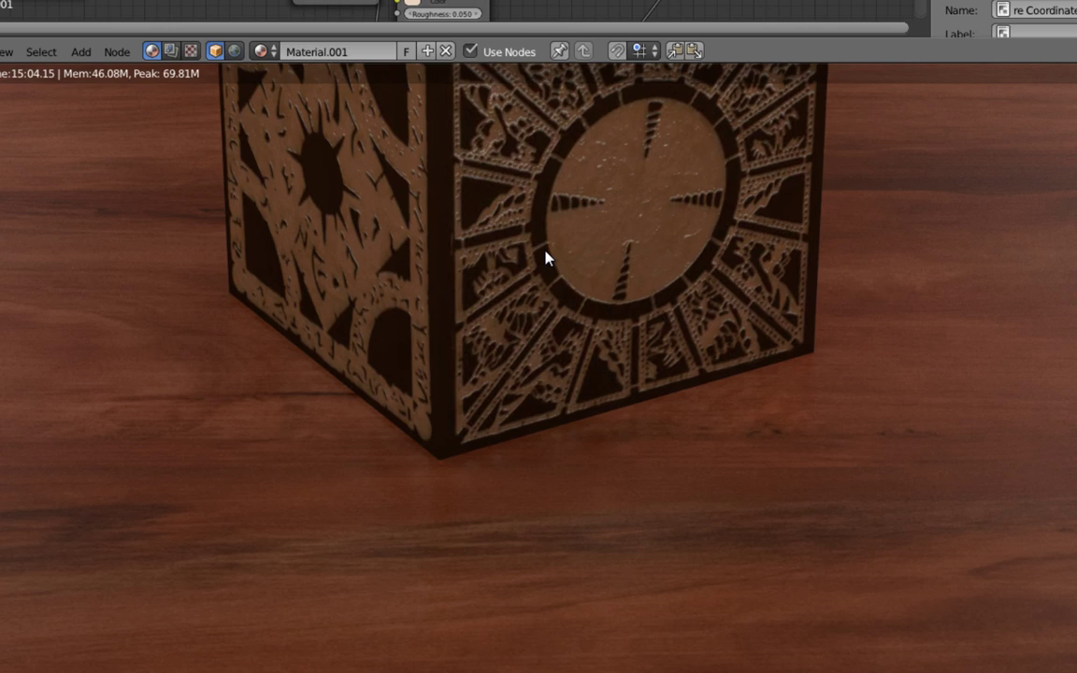
{"action": "scroll", "coordinate": [613, 254], "scroll_direction": "down", "scroll_amount": 6}
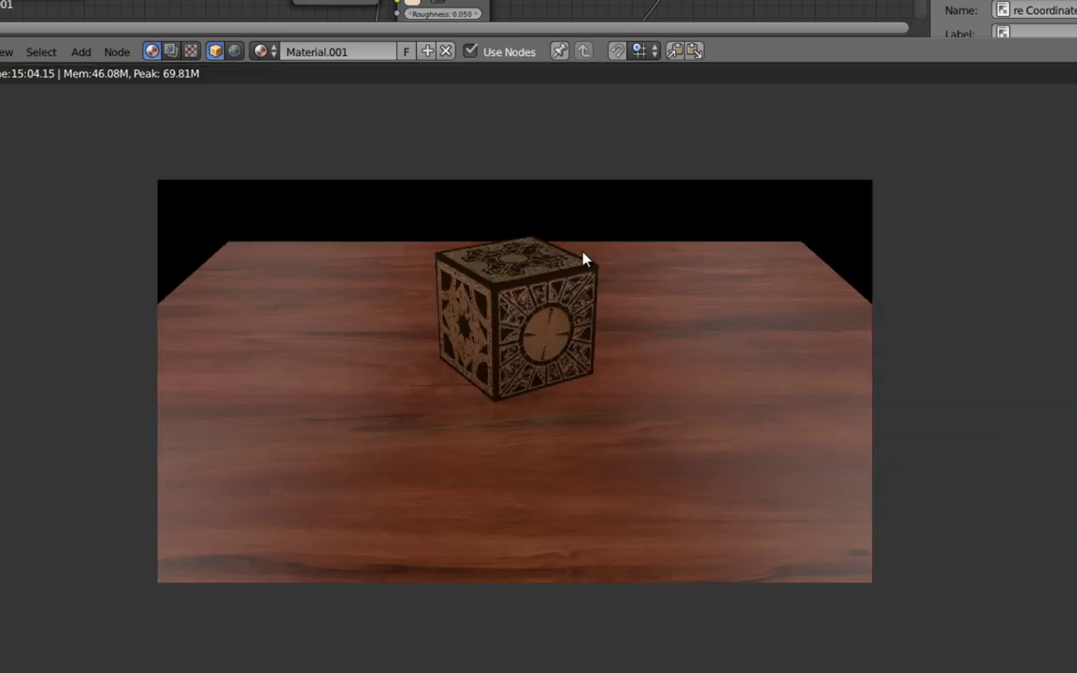
{"action": "scroll", "coordinate": [527, 118], "scroll_direction": "up", "scroll_amount": 2}
{"action": "scroll", "coordinate": [552, 221], "scroll_direction": "up", "scroll_amount": 6}
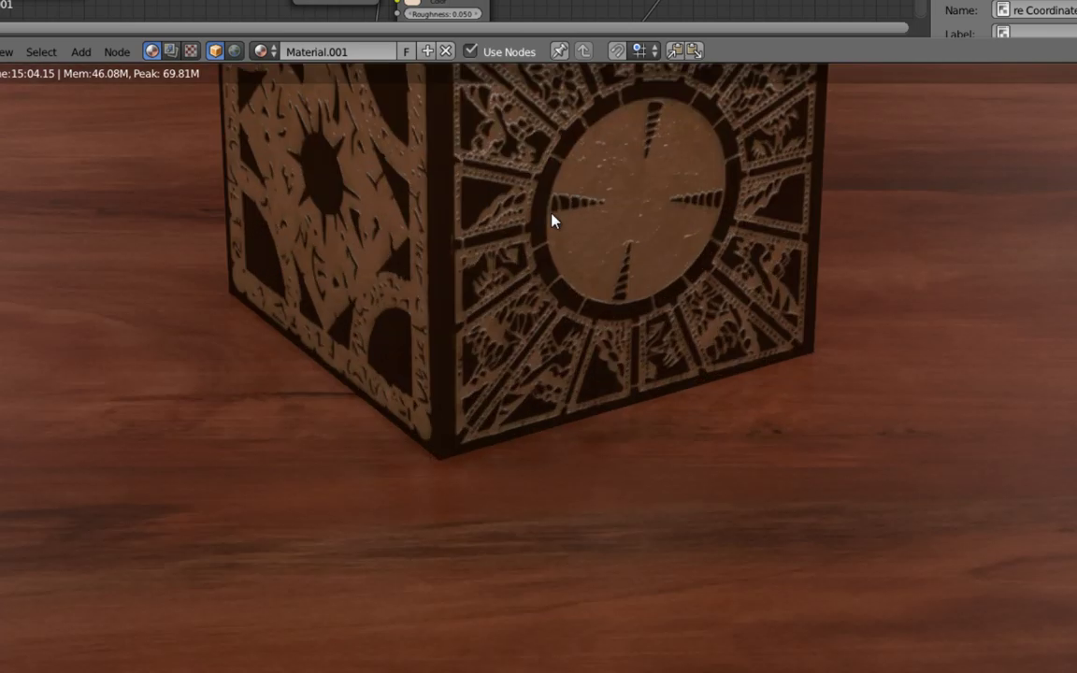
{"action": "scroll", "coordinate": [537, 220], "scroll_direction": "down", "scroll_amount": 3}
{"action": "scroll", "coordinate": [521, 193], "scroll_direction": "up", "scroll_amount": 2}
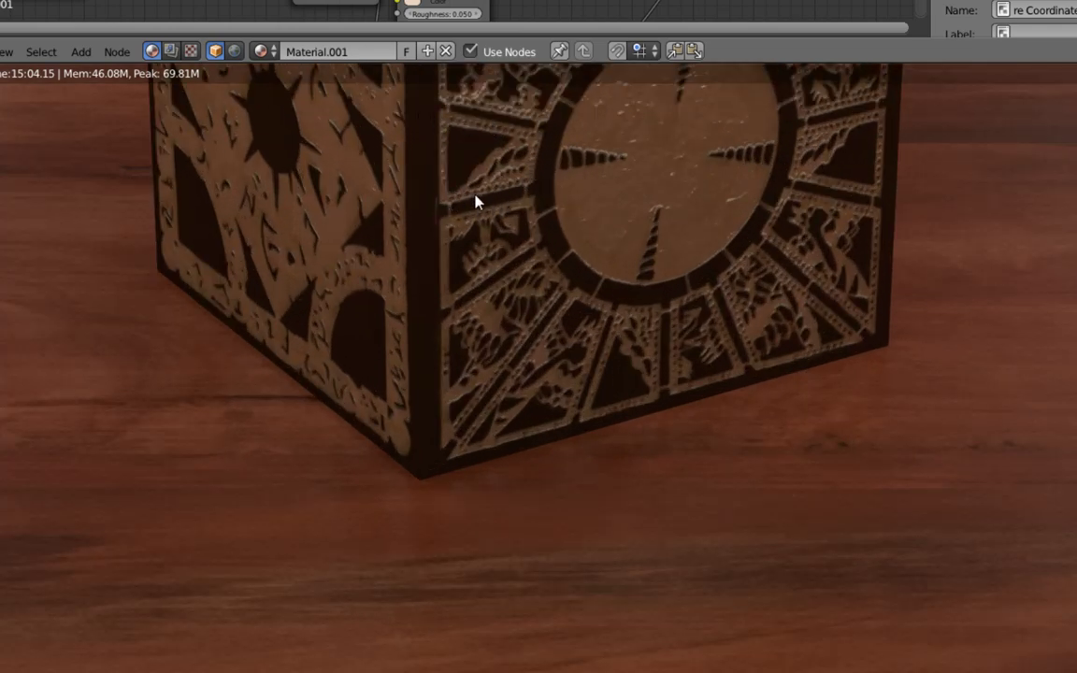
{"action": "scroll", "coordinate": [505, 164], "scroll_direction": "down", "scroll_amount": 7}
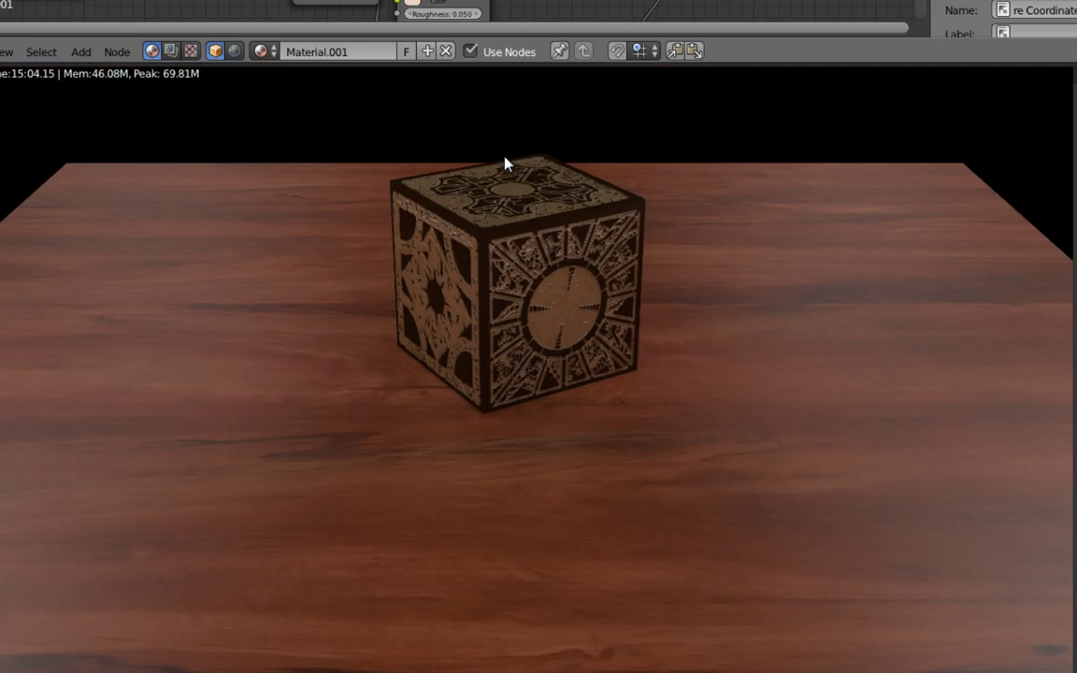